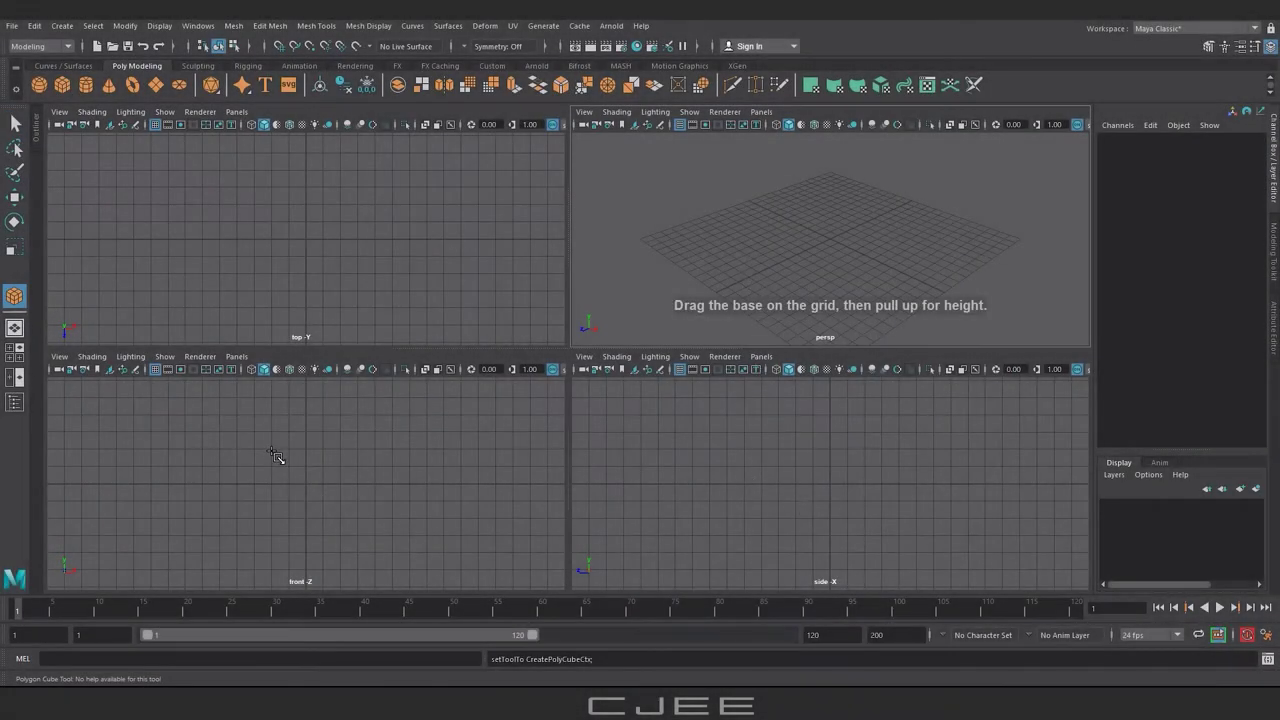
- Create a polygon box 23.205 wide, 7.191 high and 14.167 deep, with 3 width subdivisions
drag(246, 408, 367, 490)
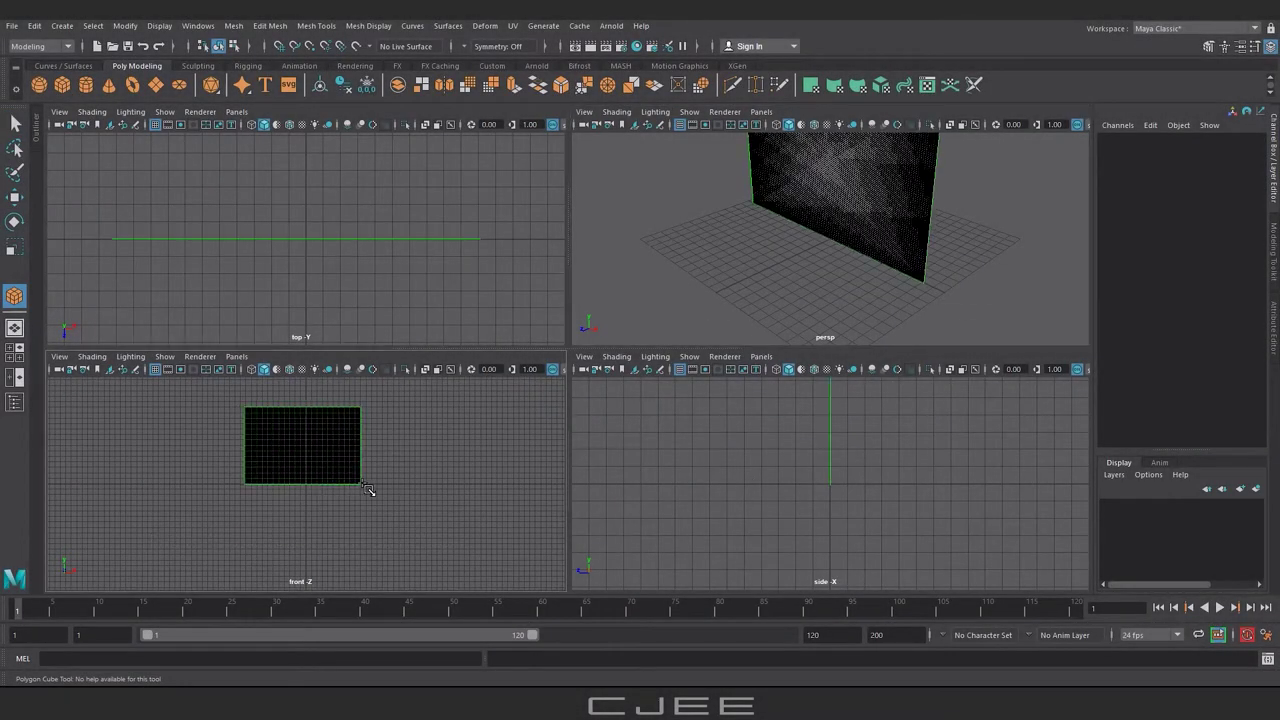
key(space)
drag(703, 263, 508, 323)
alt+drag(757, 357, 661, 407)
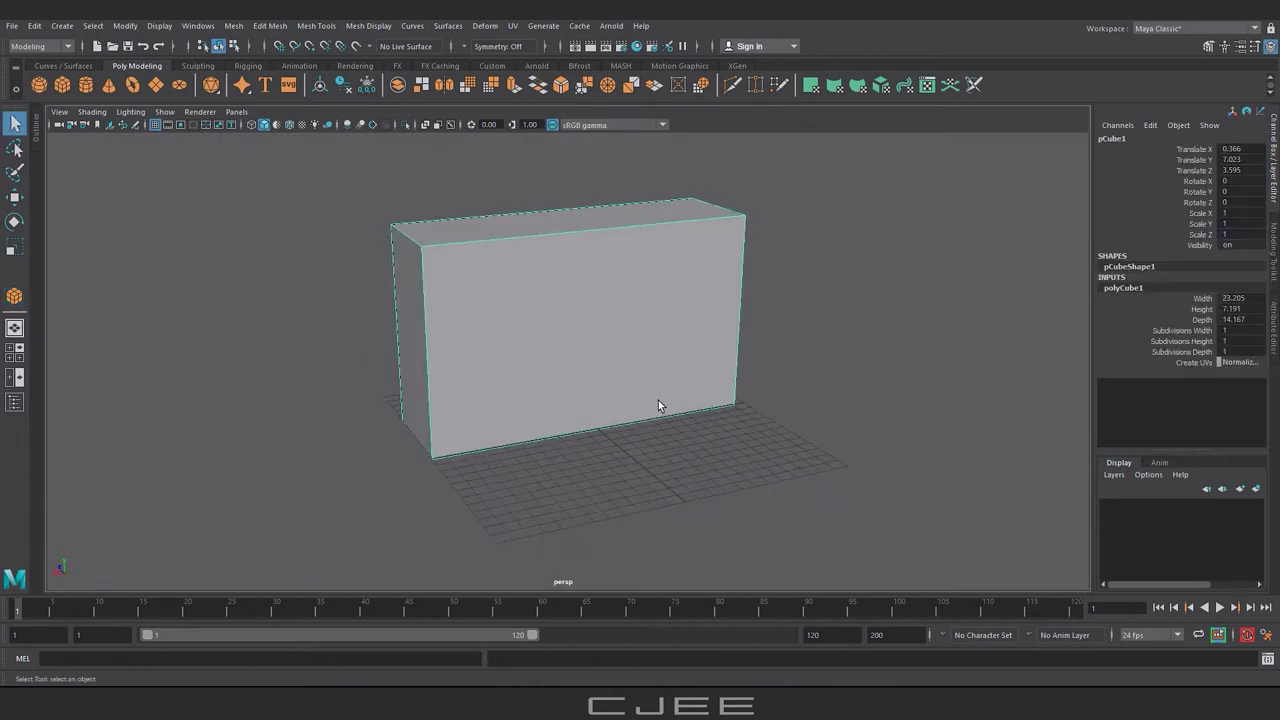
click(1183, 330)
- Add depth subdivisions, spread the middle and lower edge loops apart vertically, and shift the box left
click(1183, 351)
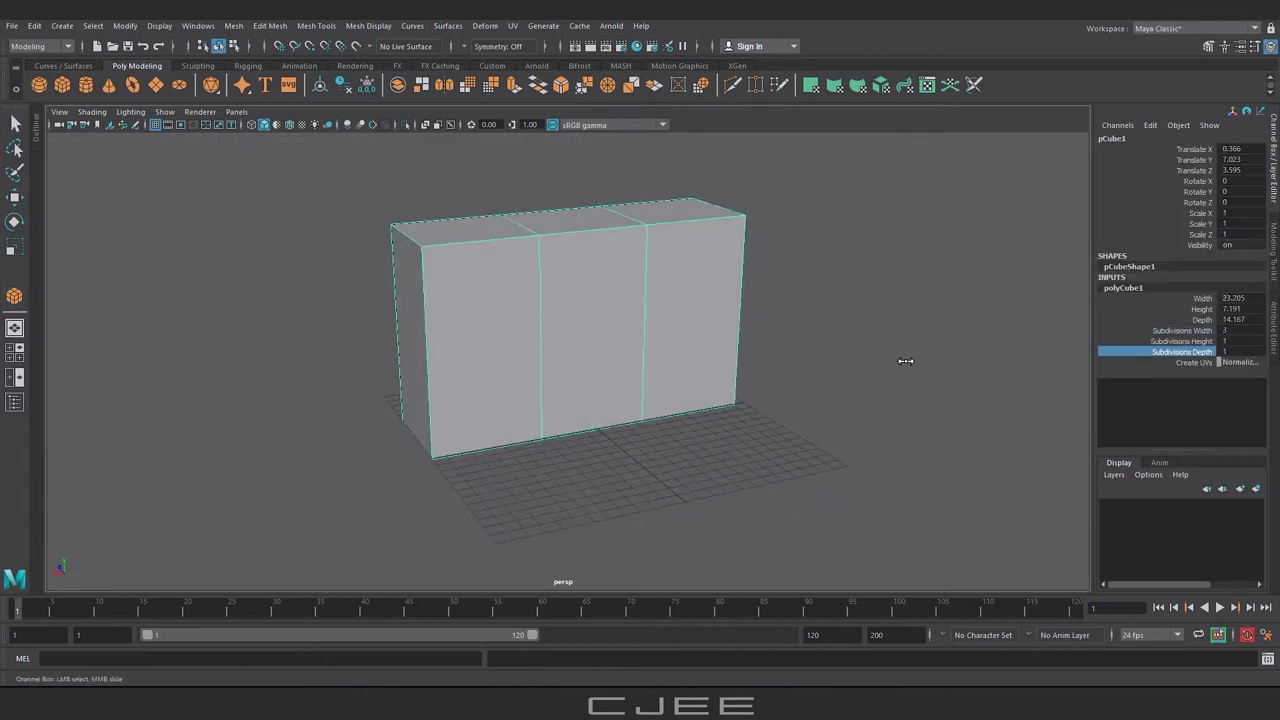
alt+drag(888, 369, 840, 423)
key(w)
key(F10)
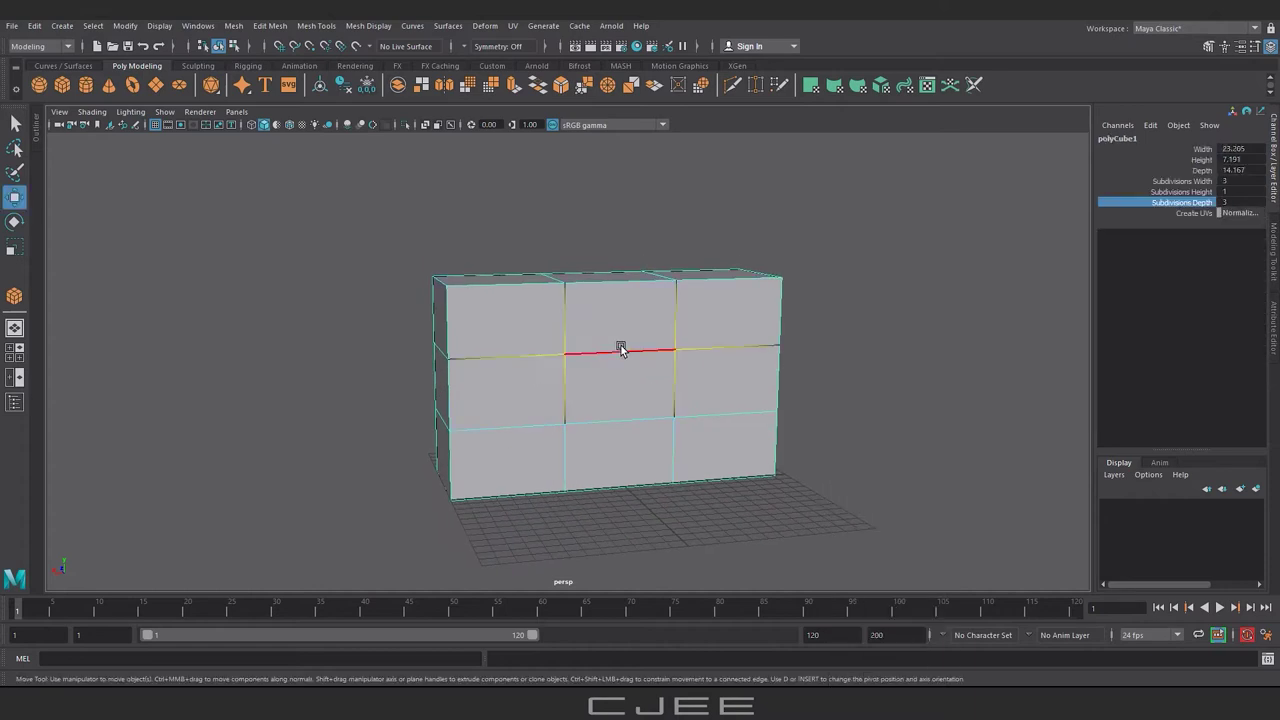
double_click(620, 346)
shift+double_click(633, 415)
key(r)
mouse_move(603, 323)
mouse_down()
mouse_move(623, 275)
mouse_move(866, 389)
mouse_up()
key(F8)
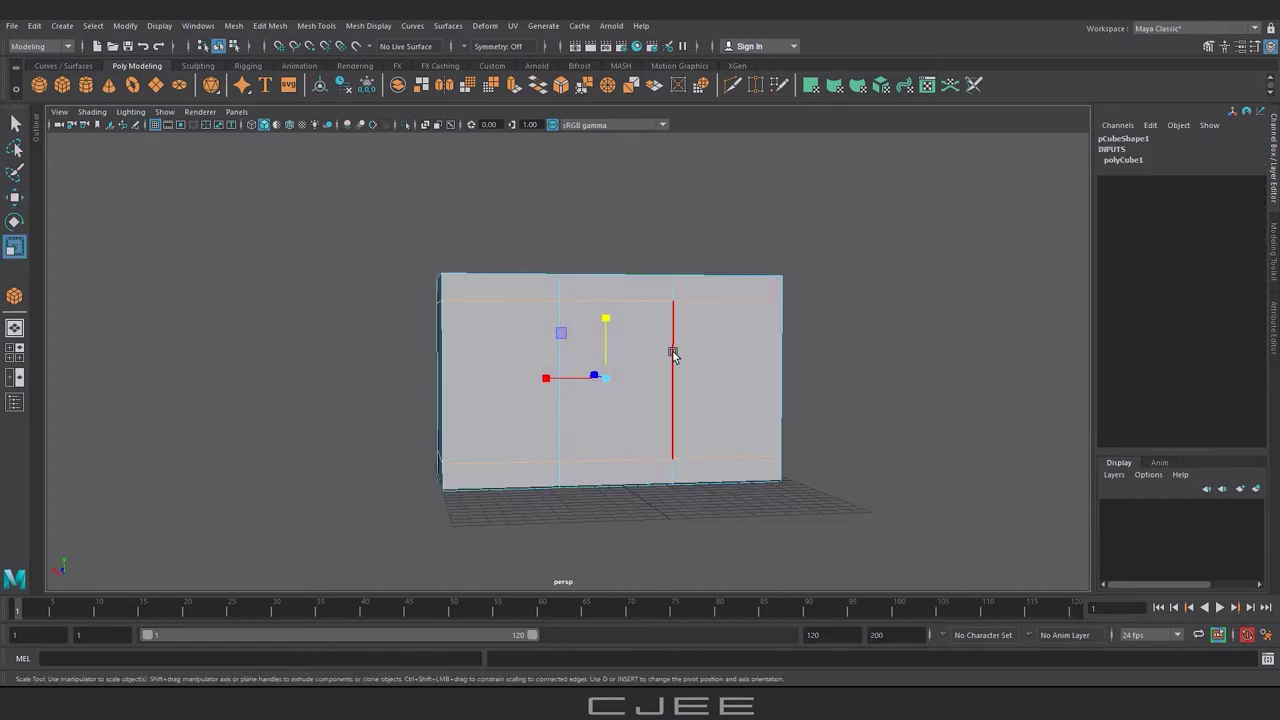
key(w)
mouse_move(568, 387)
mouse_down()
mouse_move(498, 391)
mouse_move(579, 387)
mouse_up()
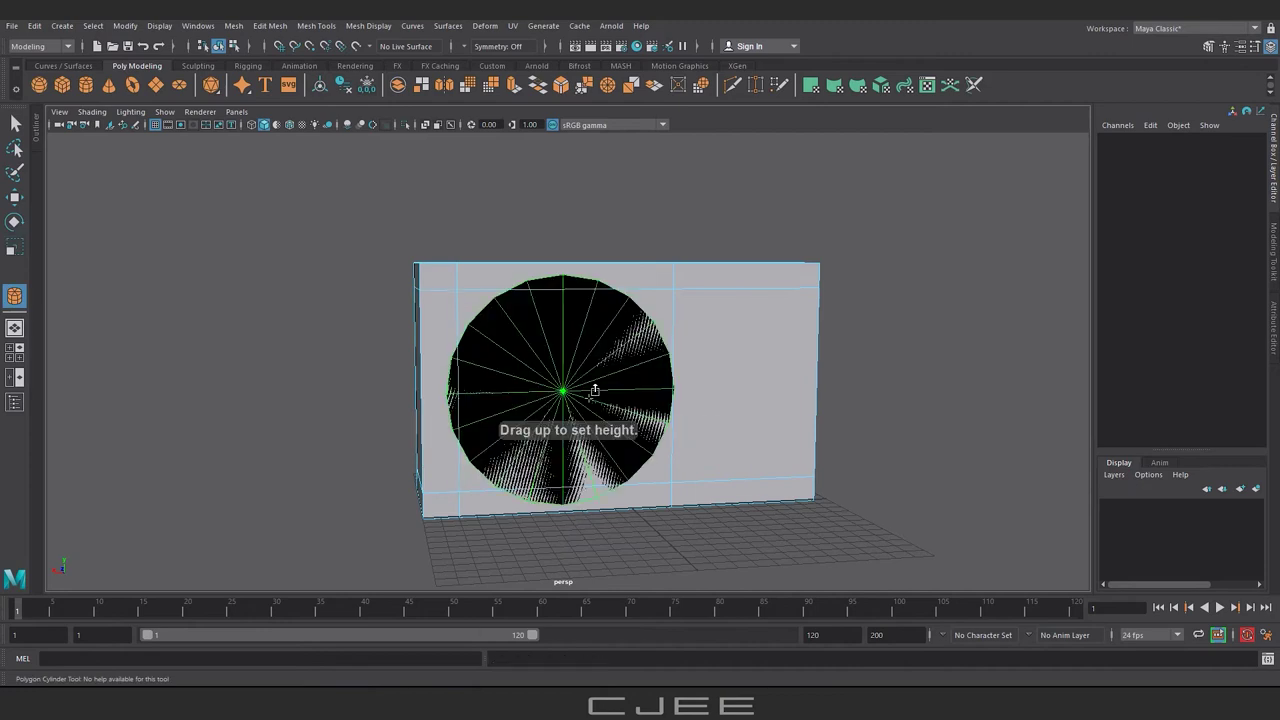
- Boolean-subtract the cylinder from the box with Normal classification, cutting a round front opening
click(233, 25)
mouse_move(260, 60)
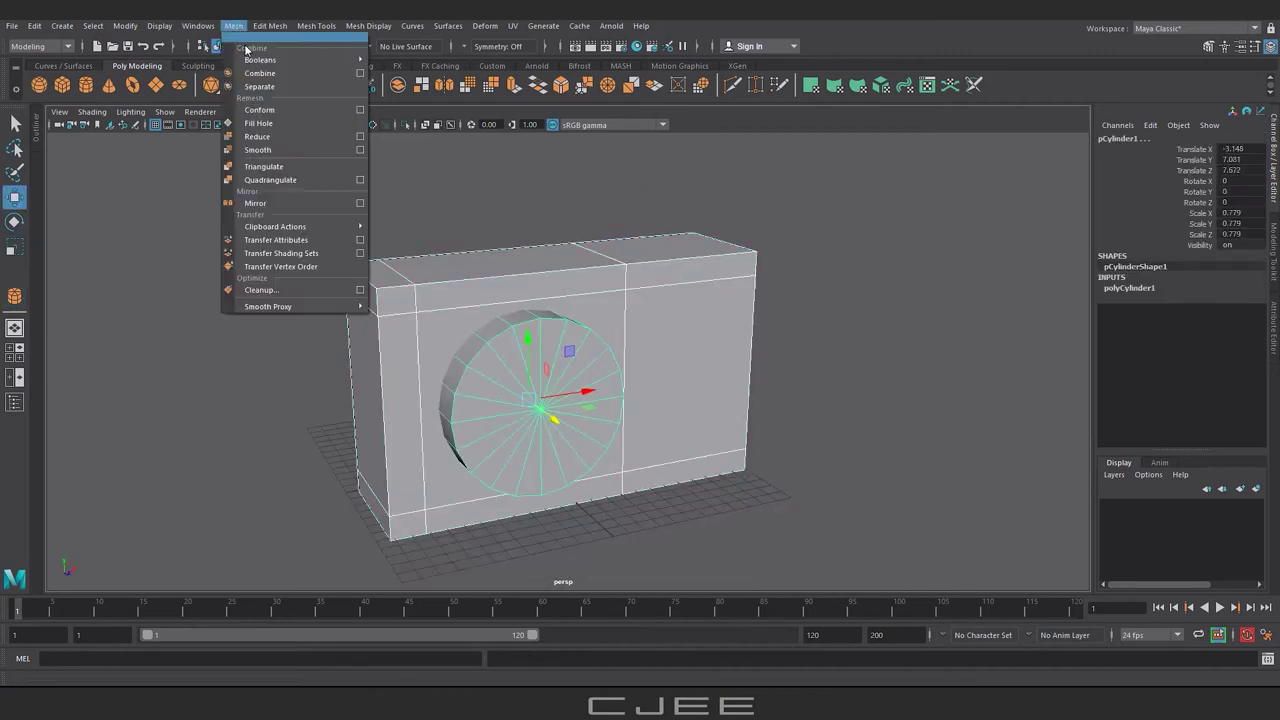
click(464, 86)
click(971, 335)
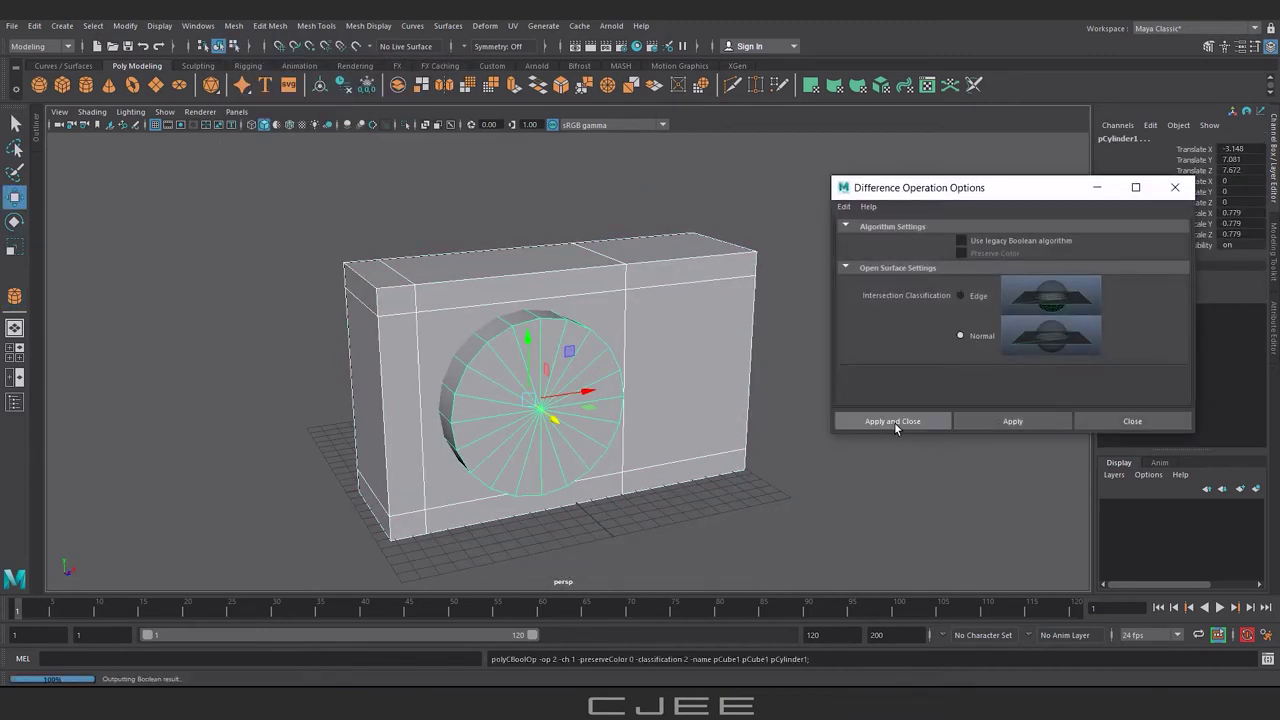
click(894, 422)
alt+drag(709, 480, 623, 449)
mouse_move(623, 449)
alt+right_down()
mouse_move(696, 119)
mouse_move(666, 240)
mouse_move(740, 210)
alt+right_up()
- Cut an edge from the opening's rim out to the box edge in the front view
alt+right_drag(806, 162, 781, 282)
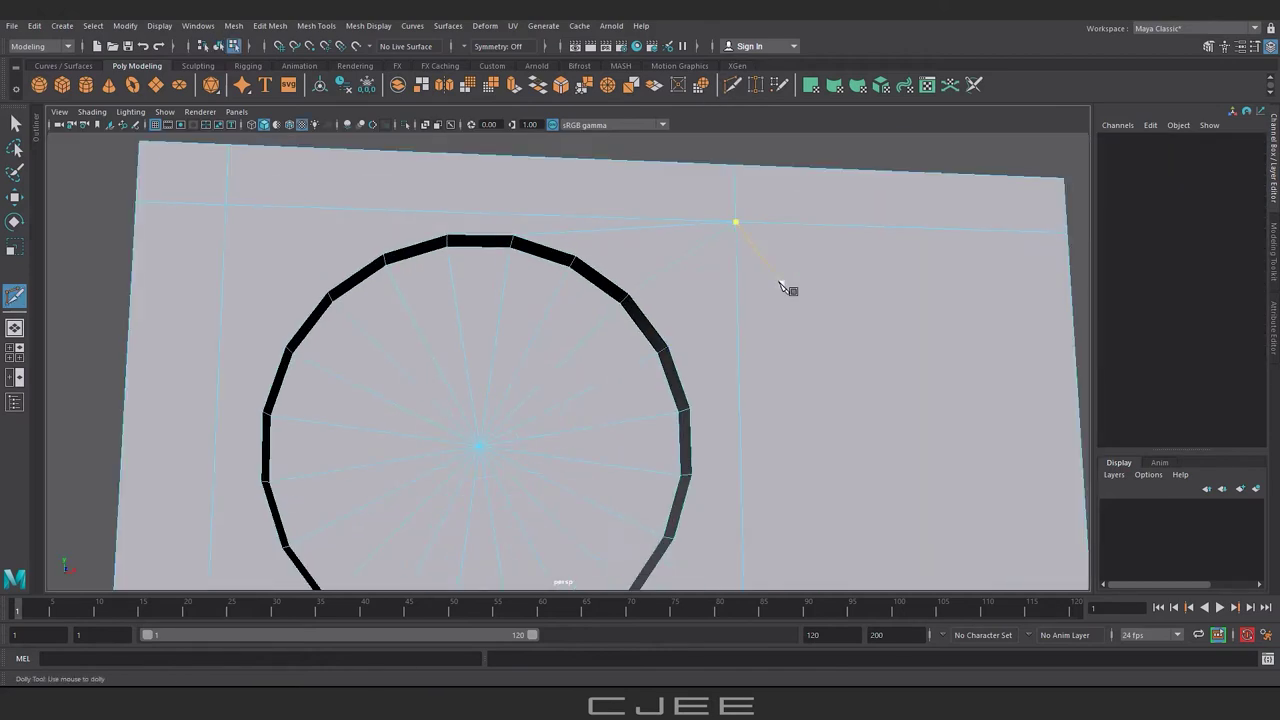
mouse_move(229, 200)
alt+mouse_down()
mouse_move(400, 466)
mouse_move(377, 491)
alt+mouse_up()
alt+middle_drag(377, 491, 425, 410)
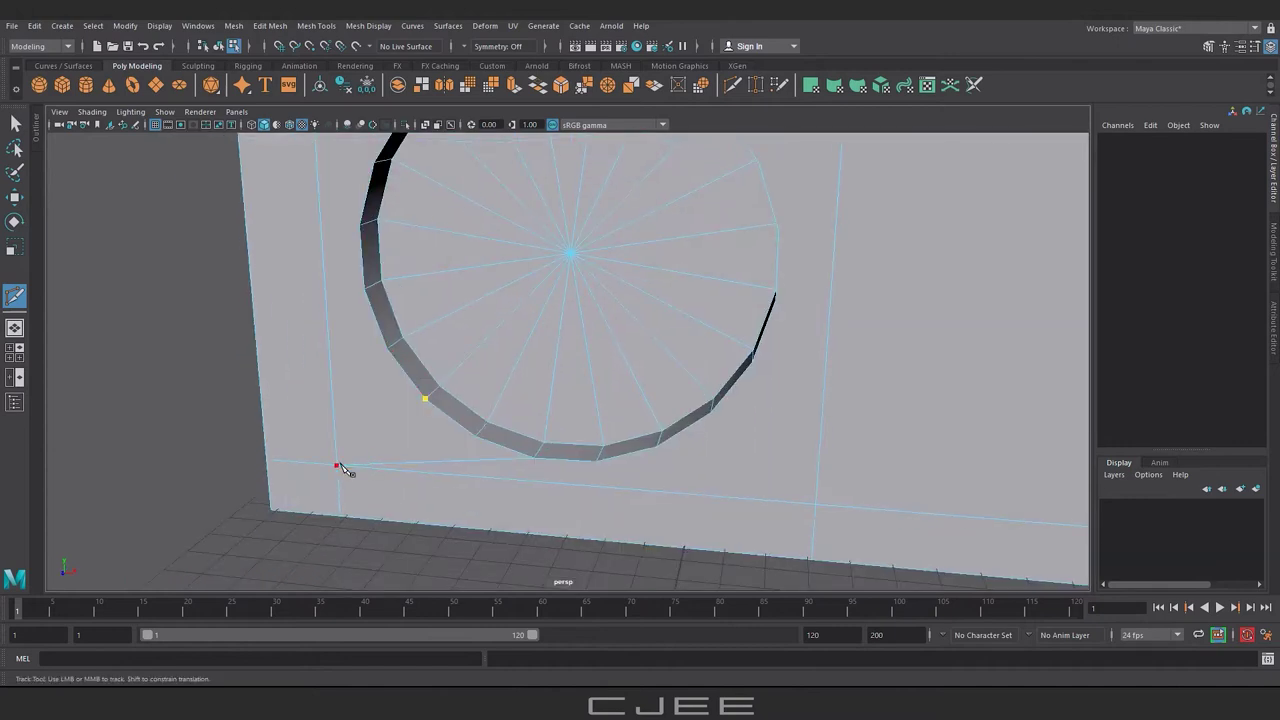
click(710, 412)
key(space)
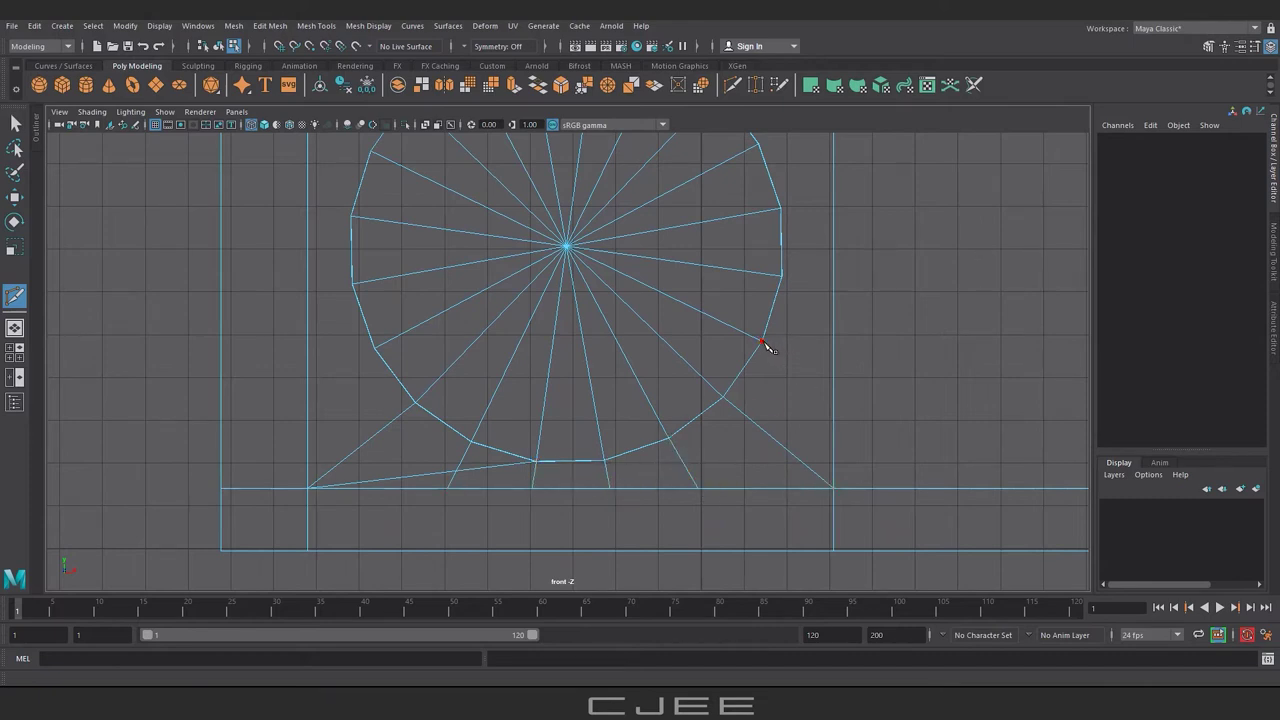
click(833, 376)
- Cut more edges linking the circle's left and lower rim vertices to the box's left border
alt+middle_drag(842, 309, 778, 393)
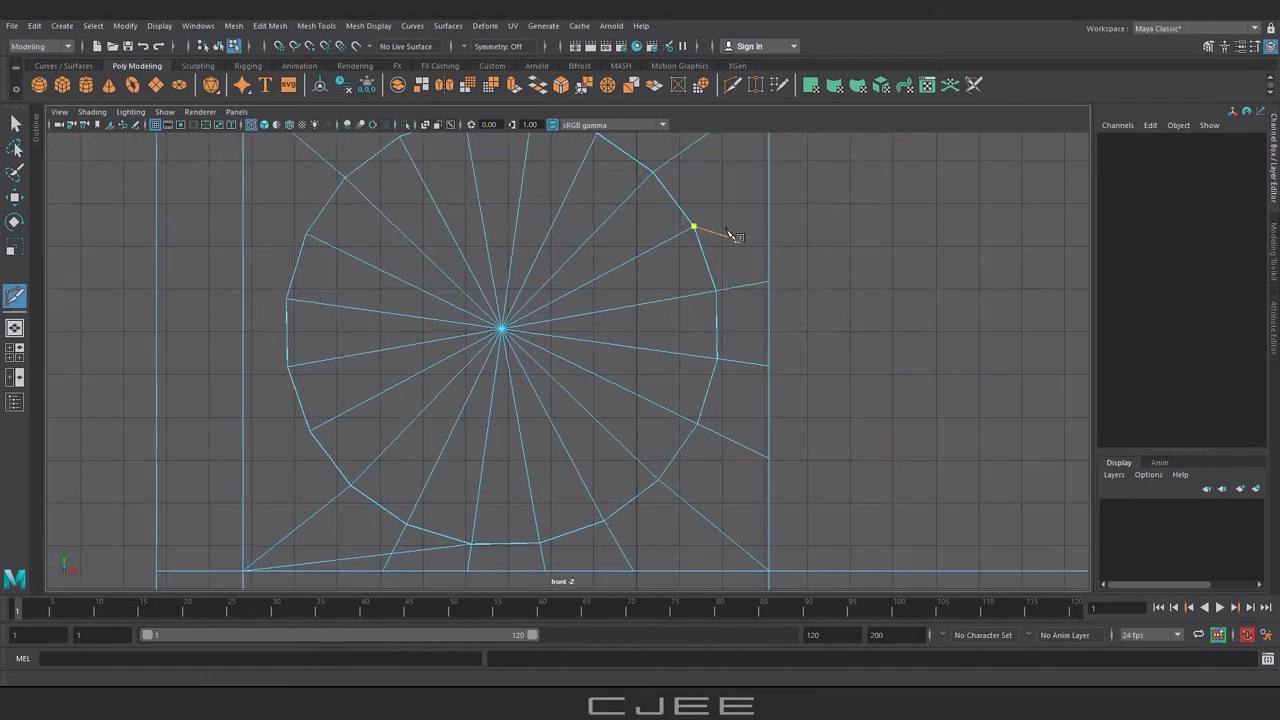
alt+middle_drag(772, 190, 842, 404)
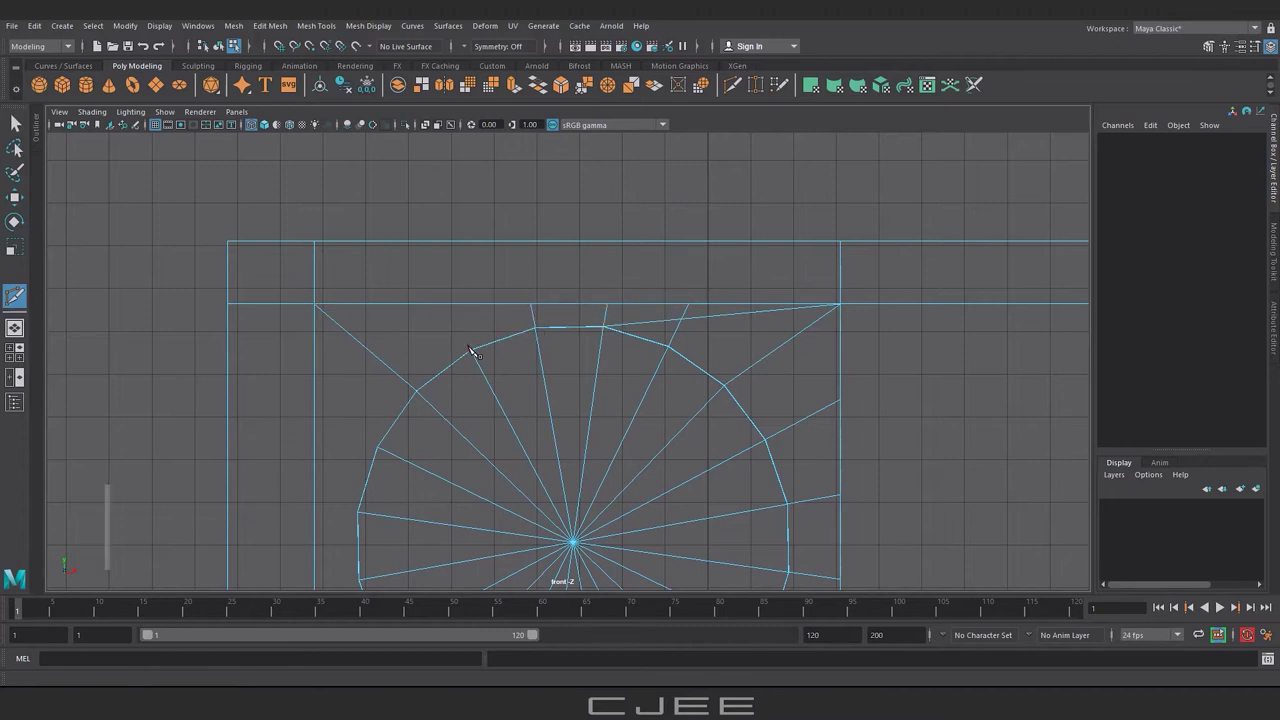
alt+middle_drag(400, 471, 508, 400)
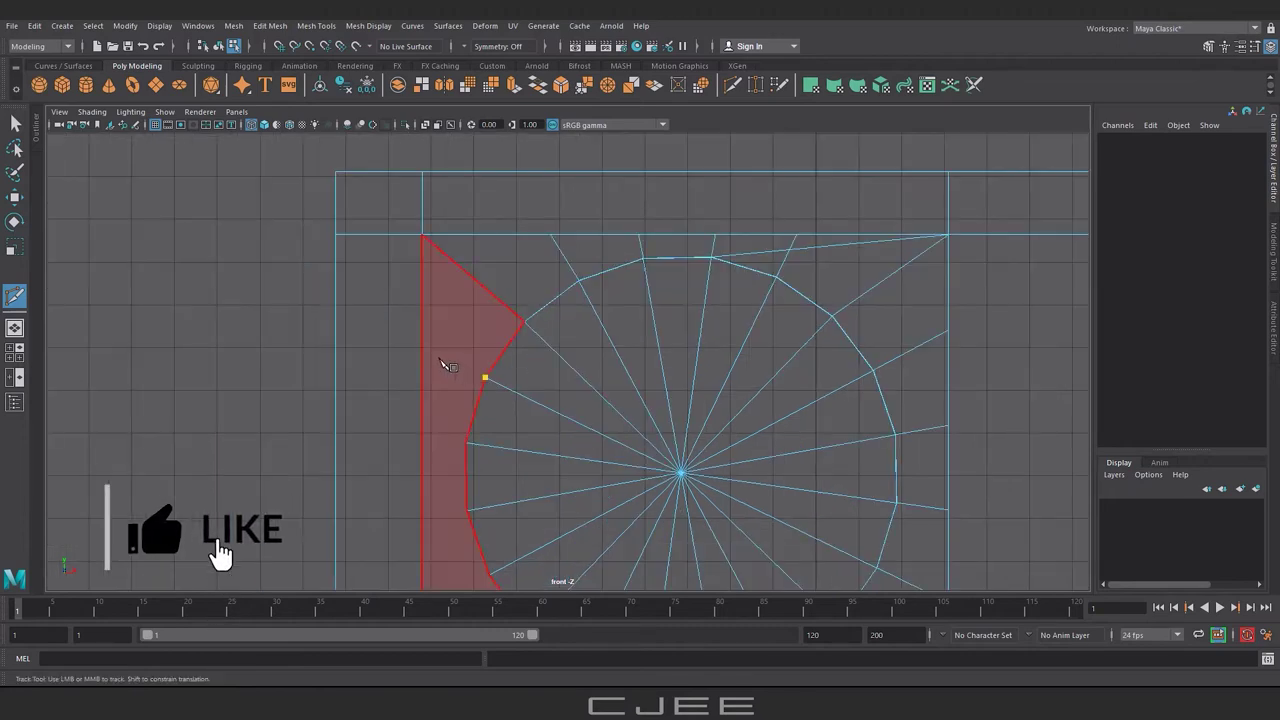
alt+middle_drag(463, 448, 507, 362)
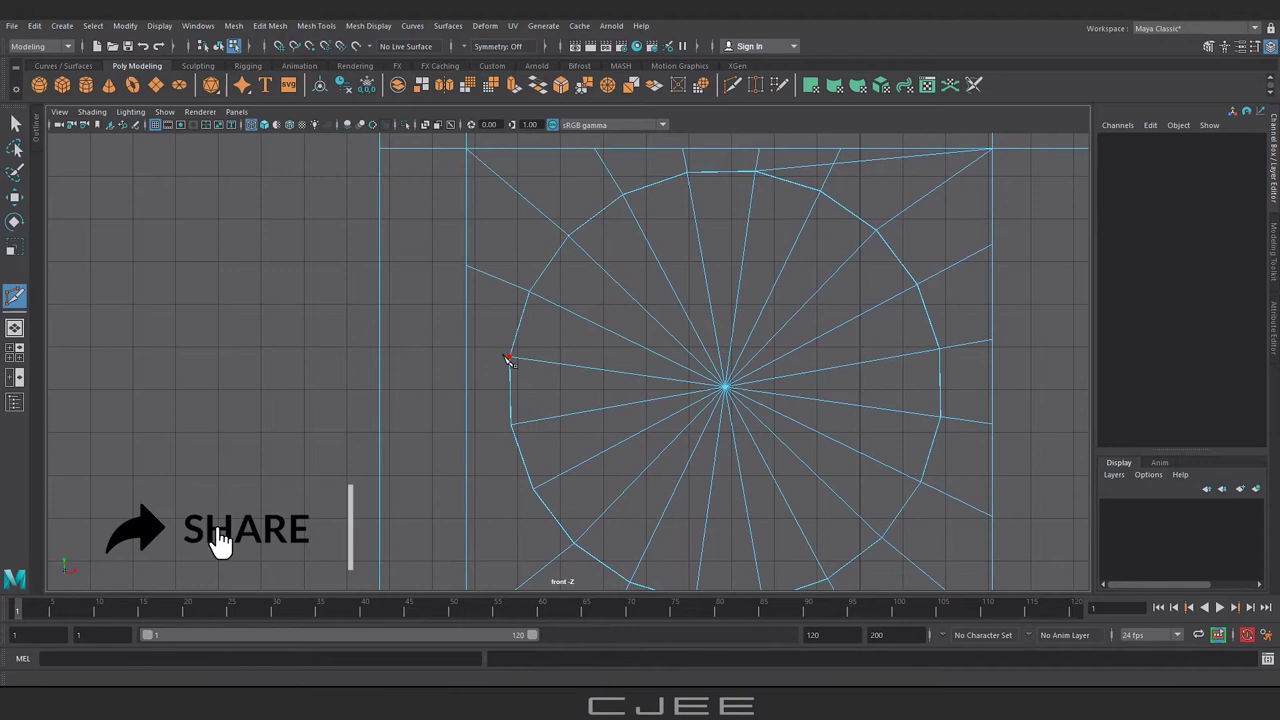
click(509, 357)
click(466, 352)
click(510, 424)
click(466, 432)
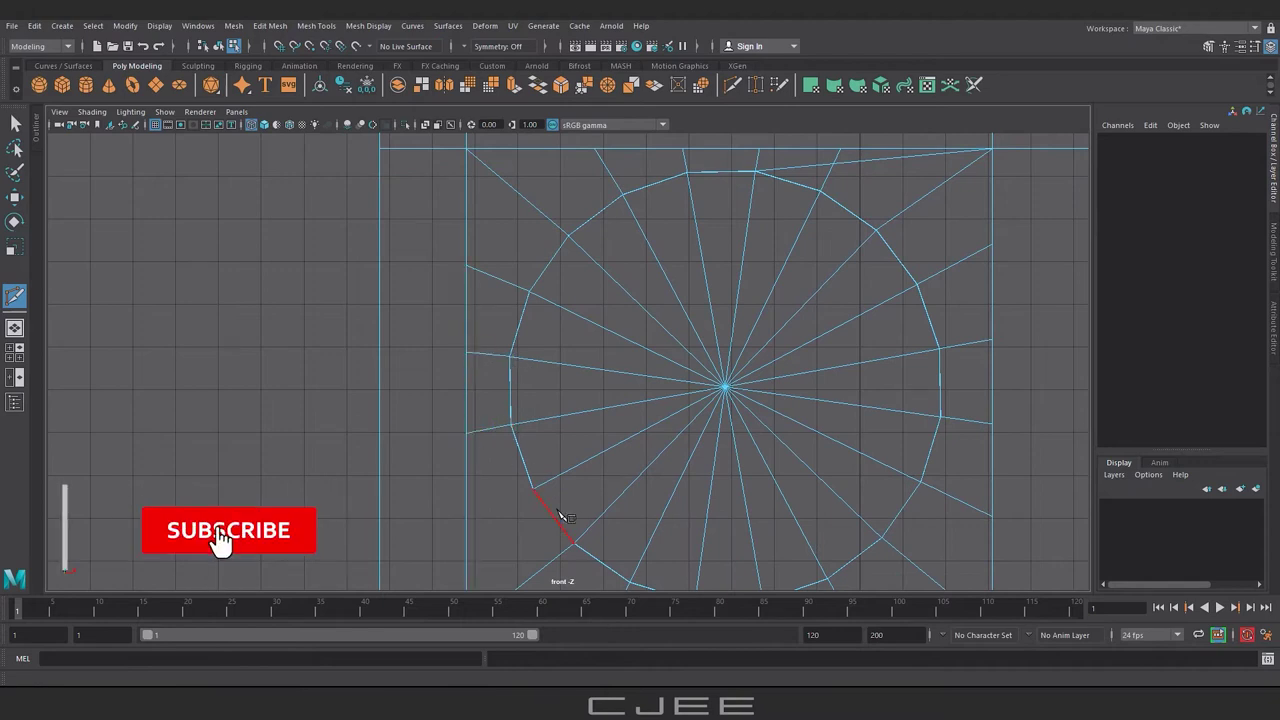
click(532, 488)
key(space)
key(space)
- Select and delete a redundant horizontal edge loop on the box
drag(697, 417, 666, 406)
key(w)
click(700, 449)
alt+drag(703, 449, 752, 275)
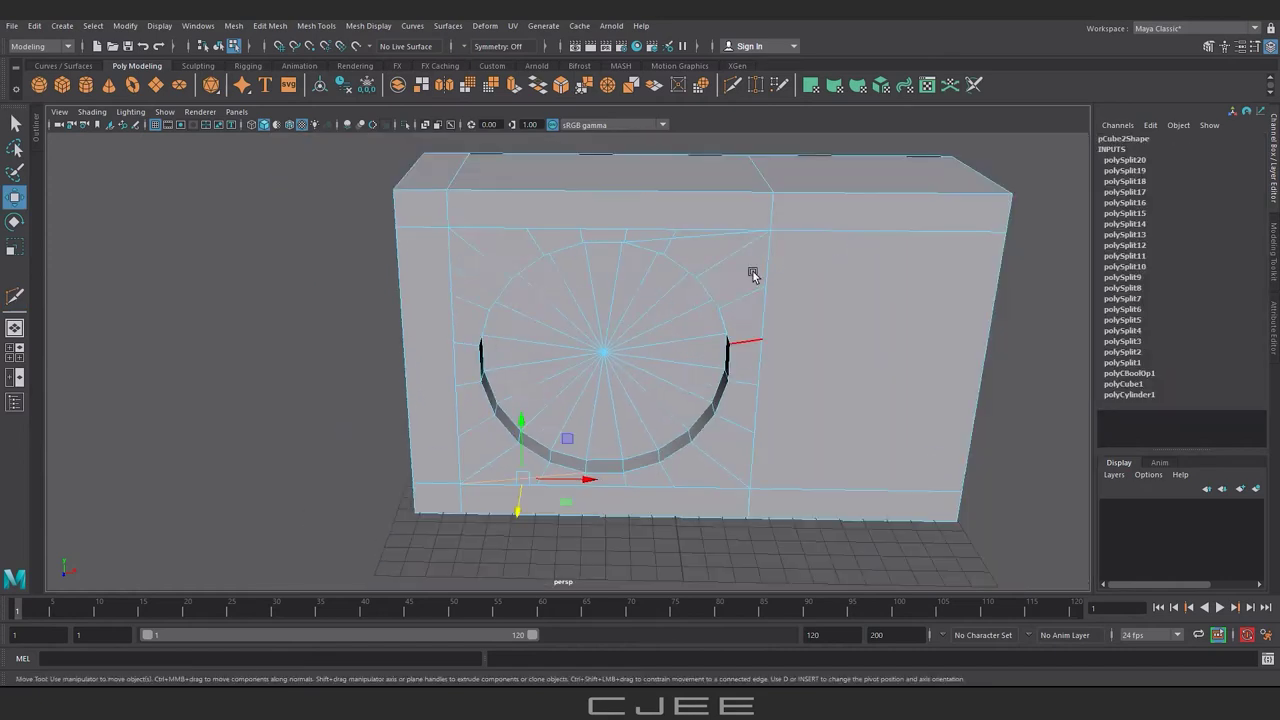
double_click(705, 238)
key(Delete)
key(space)
key(space)
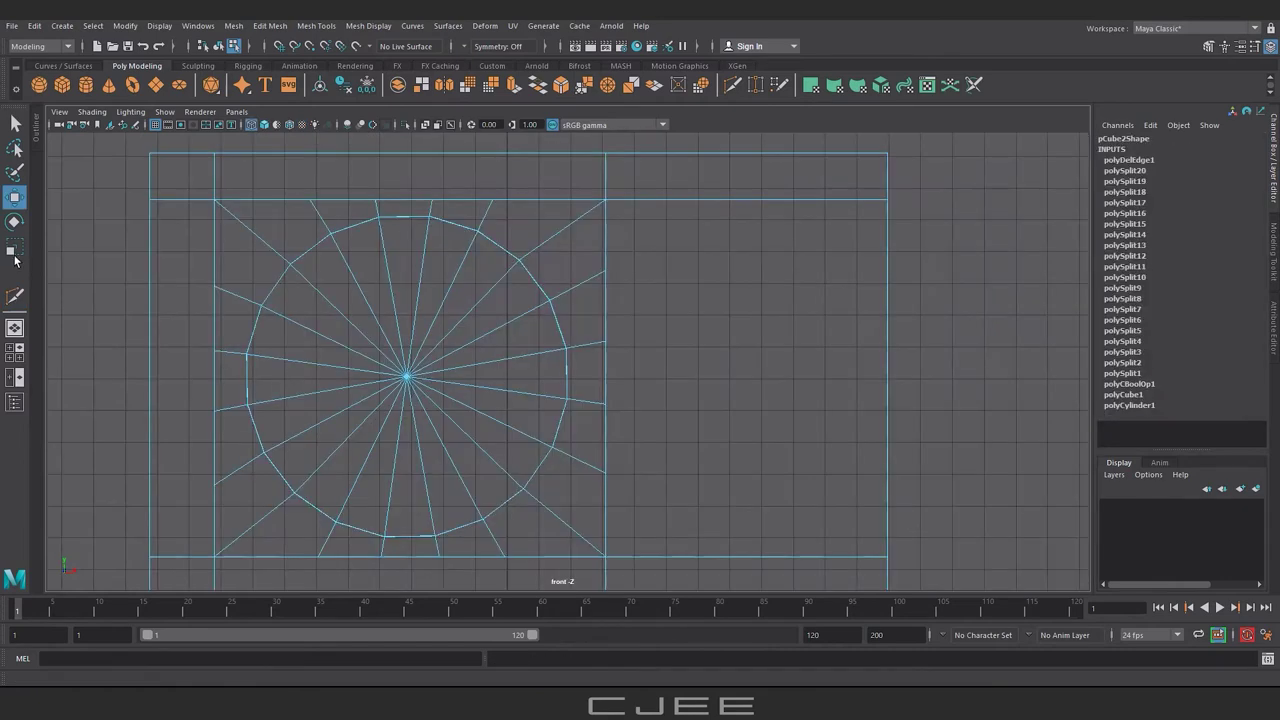
- Insert three horizontal edge loops across the box from the front view
key(y)
ctrl+click(887, 270)
ctrl+click(887, 341)
ctrl+click(887, 404)
ctrl+click(885, 470)
- Cut a horizontal edge across the right part of the front face
key(space)
key(space)
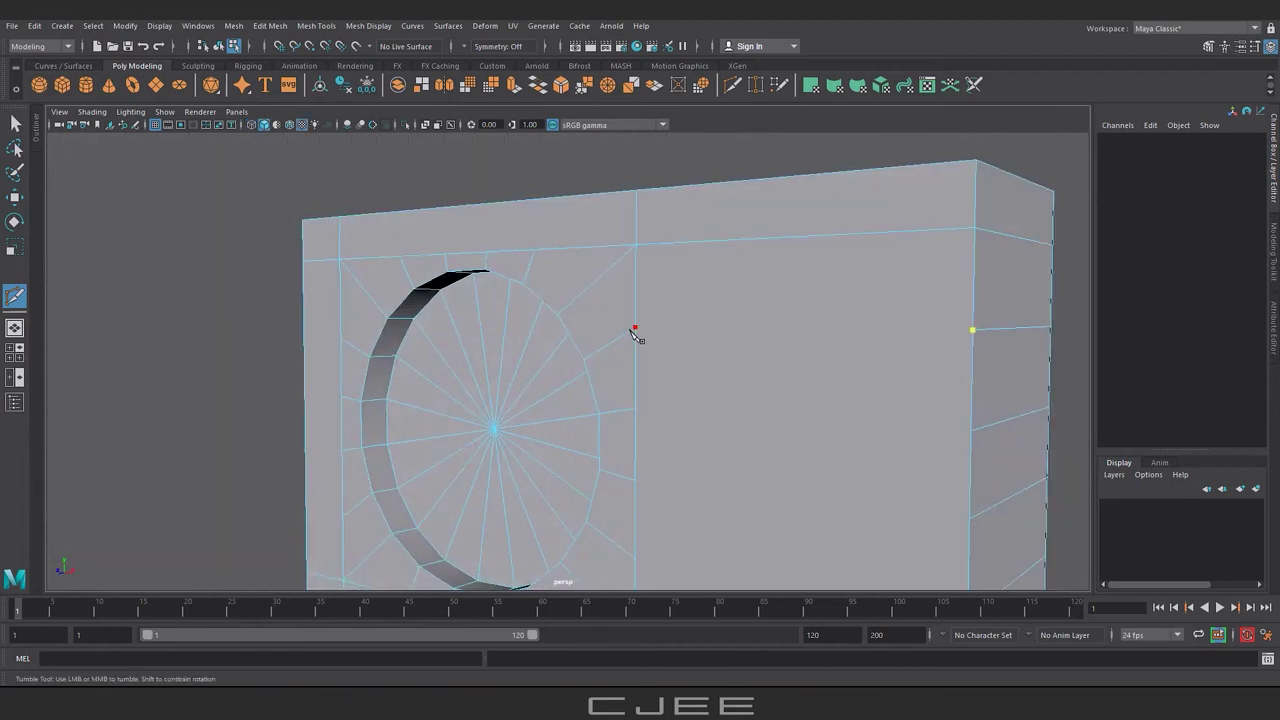
click(634, 328)
alt+drag(634, 336, 604, 377)
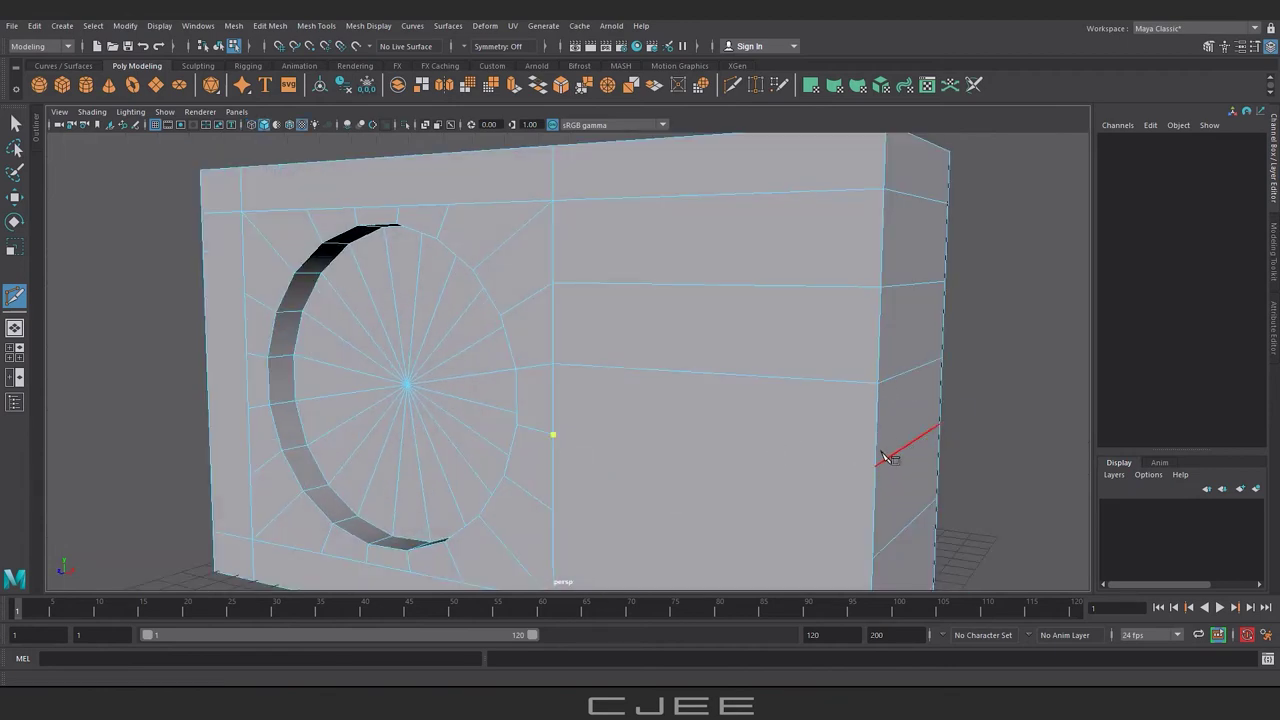
mouse_move(979, 425)
alt+mouse_down()
mouse_move(740, 374)
mouse_move(580, 363)
alt+mouse_up()
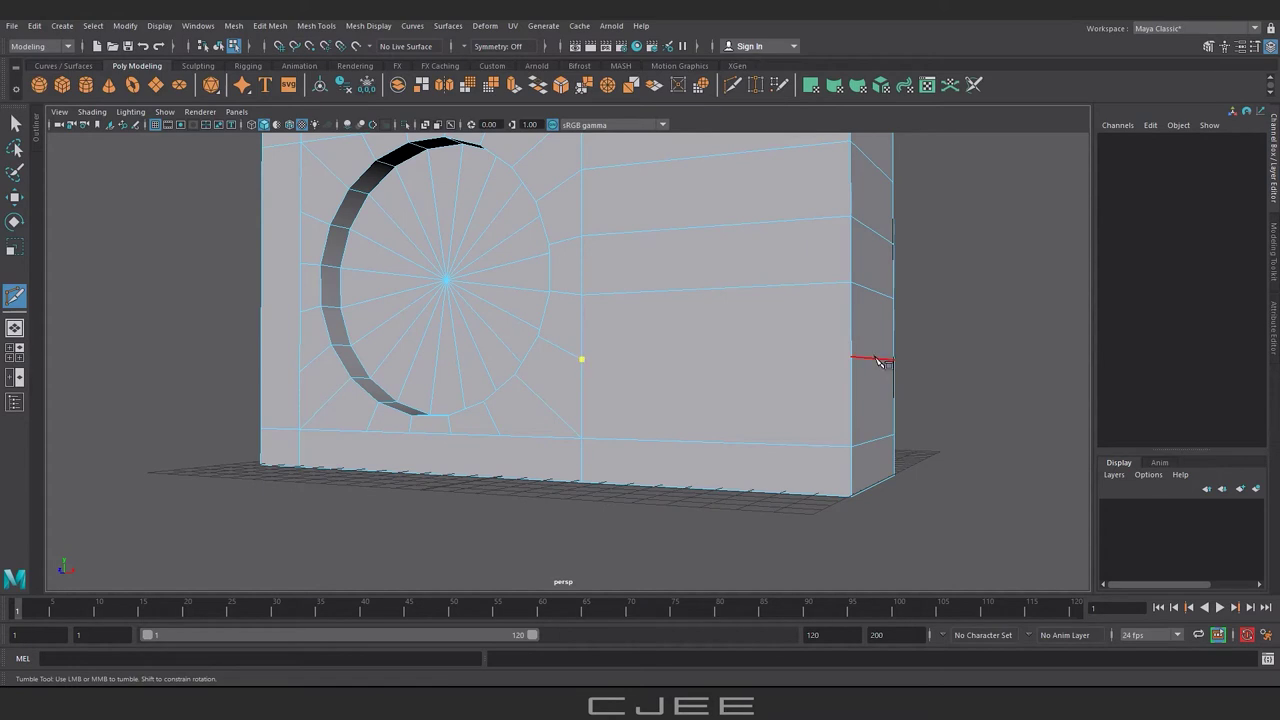
alt+right_drag(860, 371, 623, 380)
alt+drag(623, 380, 829, 423)
alt+right_drag(829, 423, 619, 268)
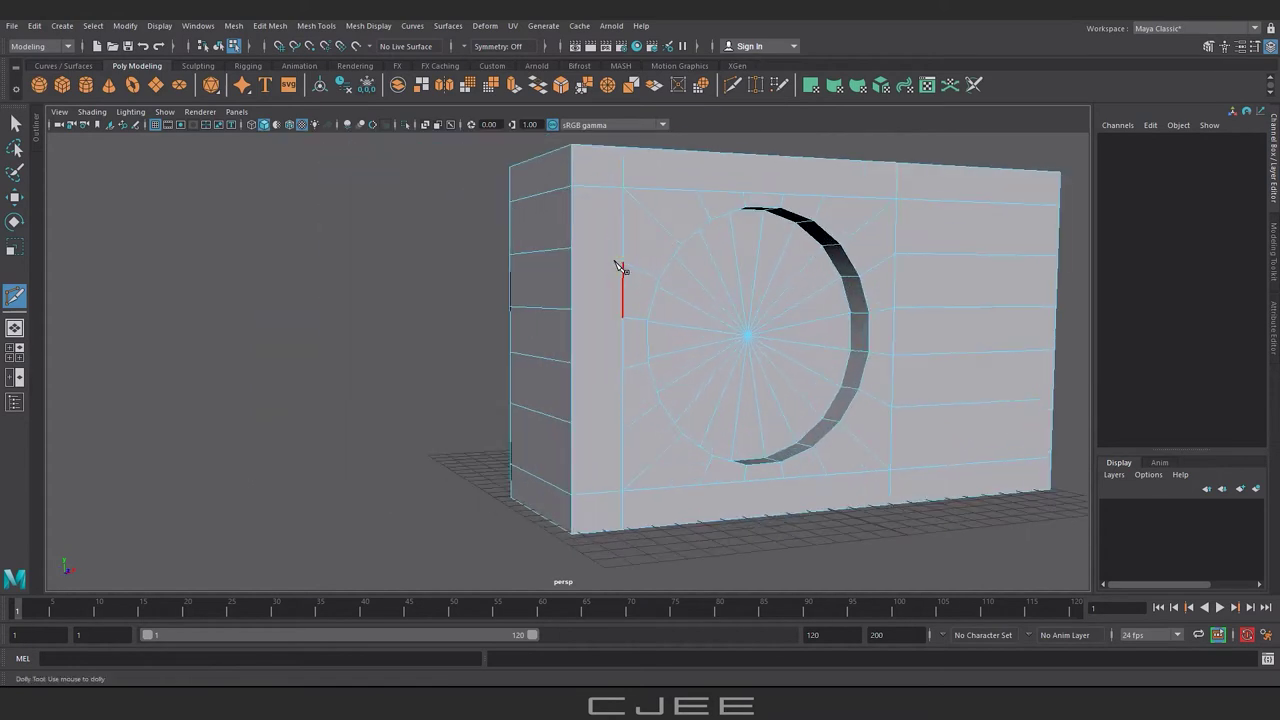
- Cut a new edge down the box's left side, then check the bottom and top faces
click(570, 250)
alt+drag(572, 254, 628, 296)
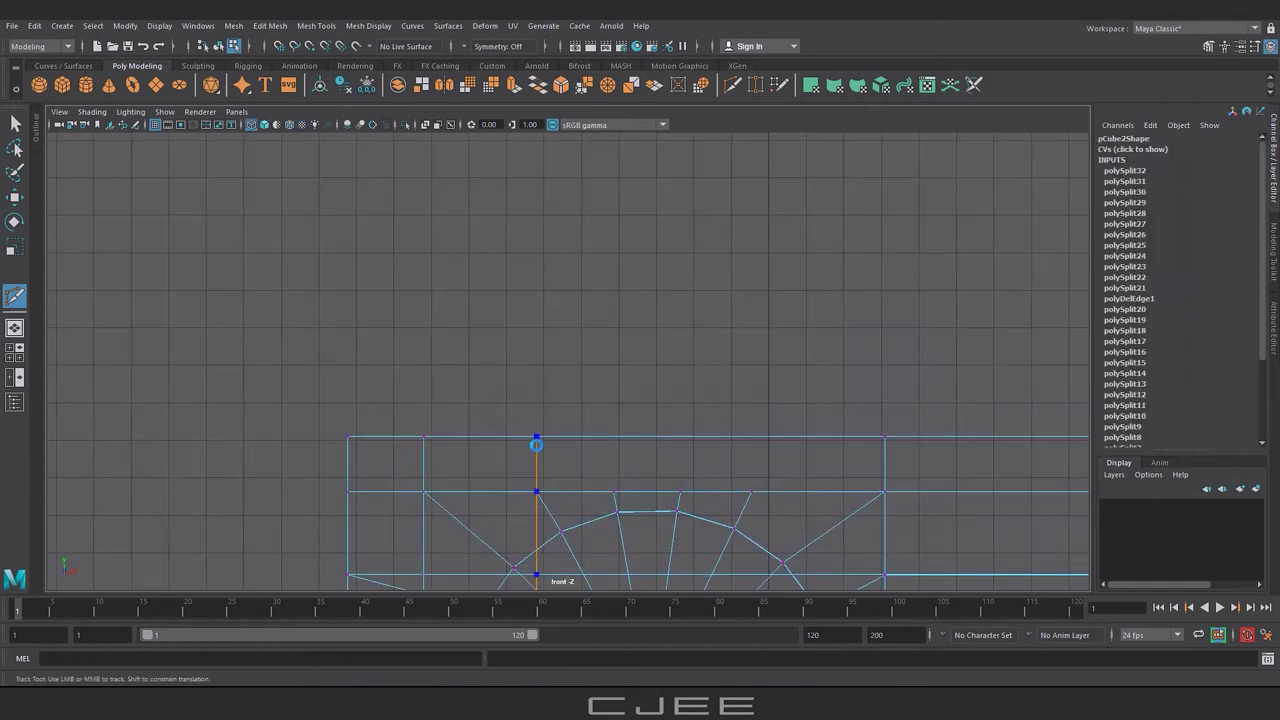
ctrl+click(536, 444)
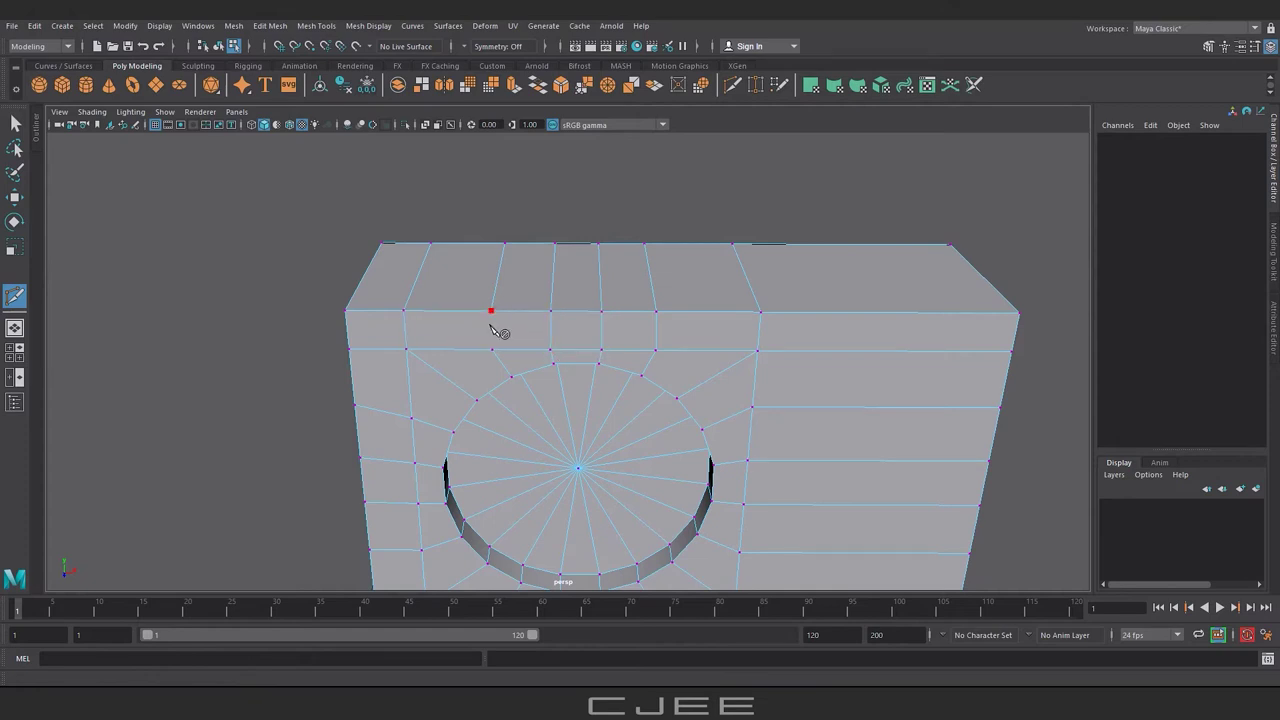
scroll(493, 355, down, 5)
alt+drag(493, 355, 543, 409)
scroll(481, 425, up, 5)
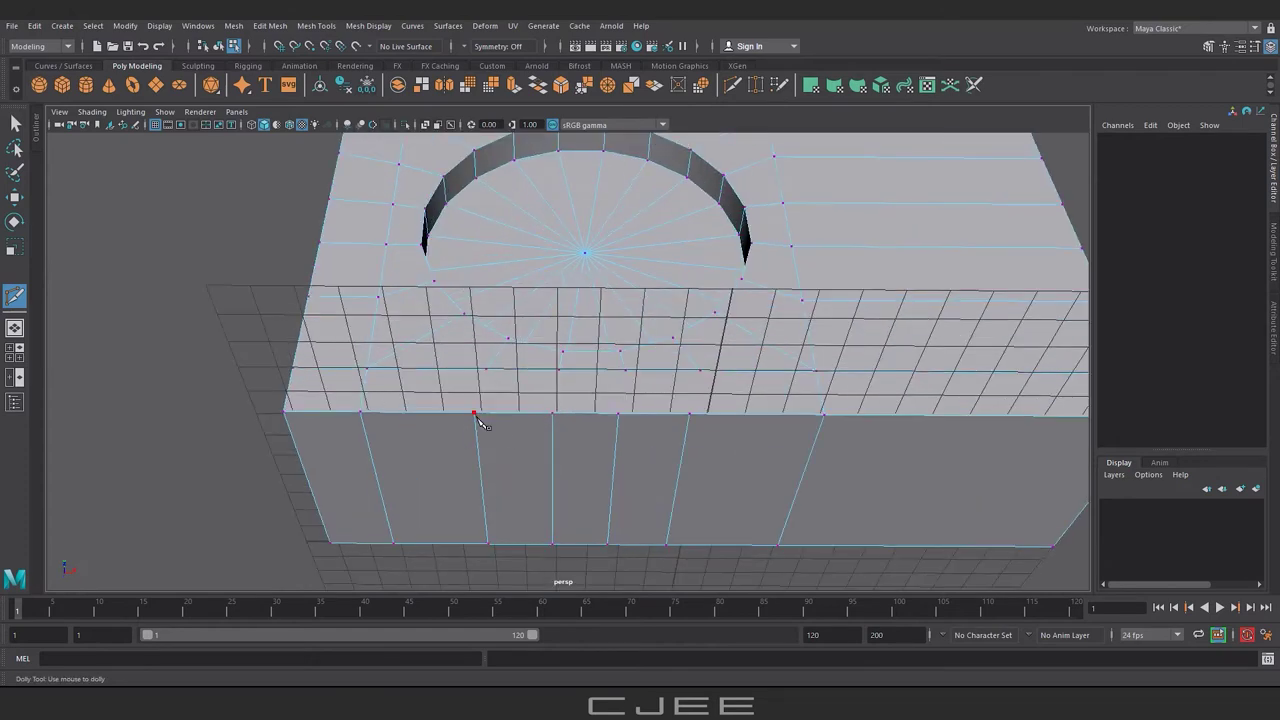
alt+drag(490, 372, 532, 468)
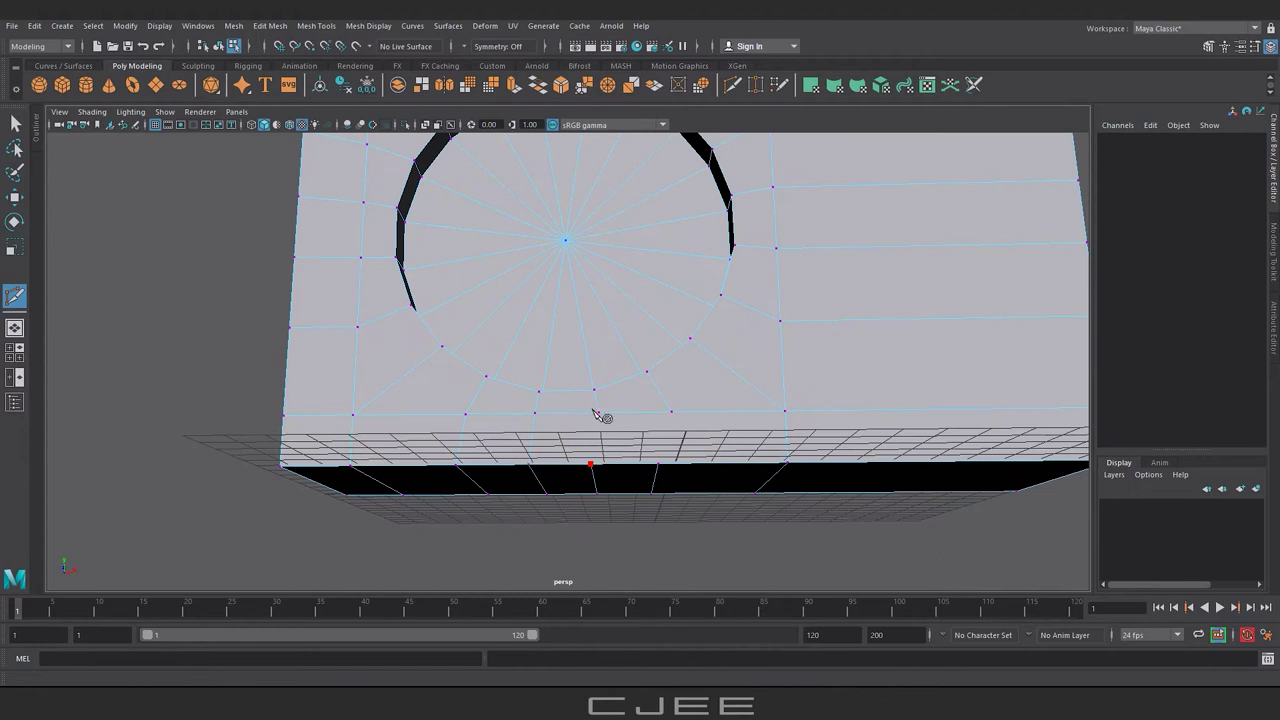
mouse_move(668, 455)
alt+mouse_down()
mouse_move(624, 369)
mouse_move(421, 372)
mouse_move(495, 428)
alt+mouse_up()
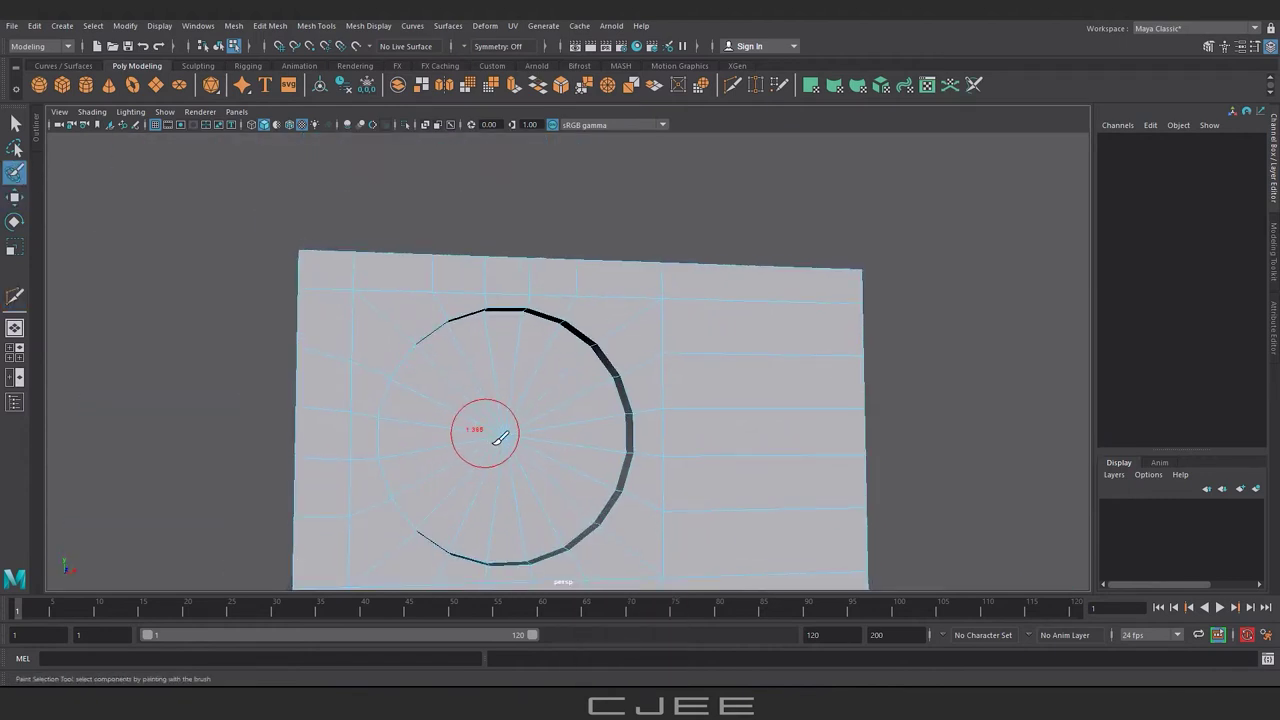
- Delete the faces inside the circle and shift an opening edge along X
drag(545, 484, 530, 360)
key(Delete)
alt+drag(477, 479, 623, 351)
key(w)
click(623, 351)
drag(634, 437, 657, 448)
- Extrude the opening's rim edges and scale them inward
key(space)
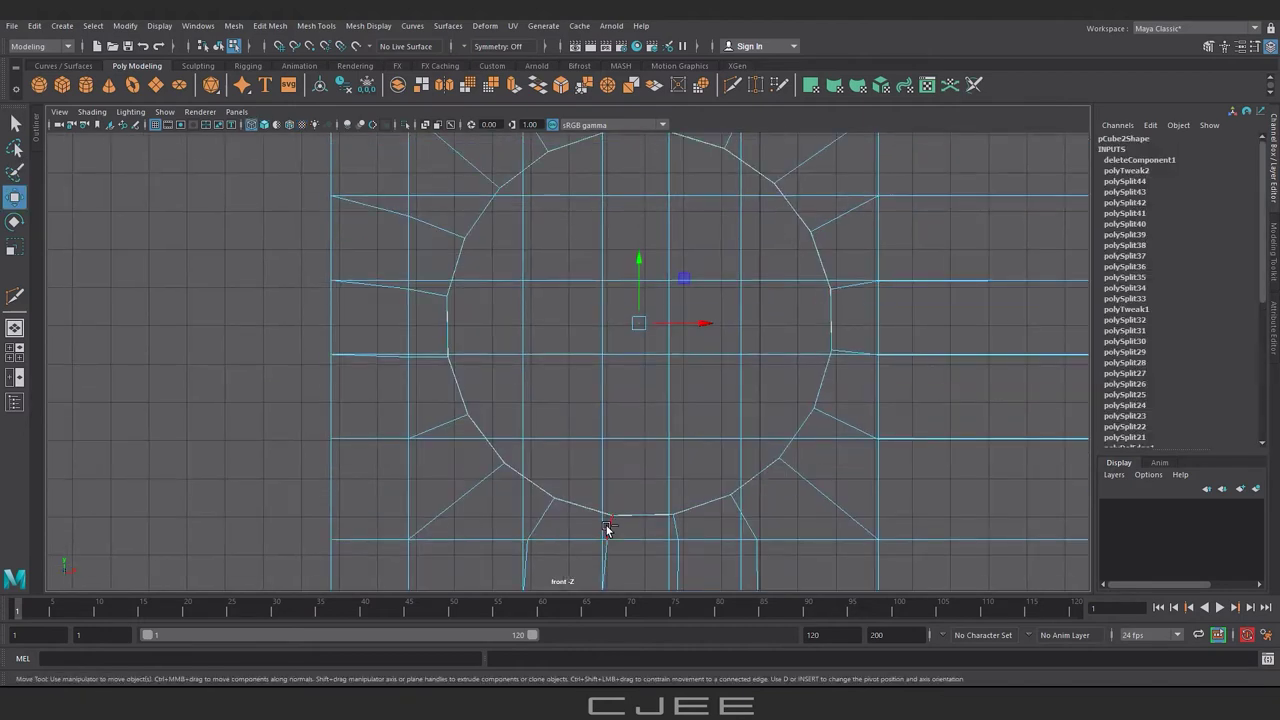
key(ctrl+e)
mouse_move(638, 325)
mouse_down()
mouse_move(534, 417)
mouse_move(449, 394)
mouse_up()
key(space)
scroll(449, 394, up, 5)
- Insert several edge loops around the rim and across the box body
click(316, 25)
click(346, 126)
mouse_move(663, 280)
alt+mouse_down()
mouse_move(723, 289)
mouse_move(685, 337)
alt+mouse_up()
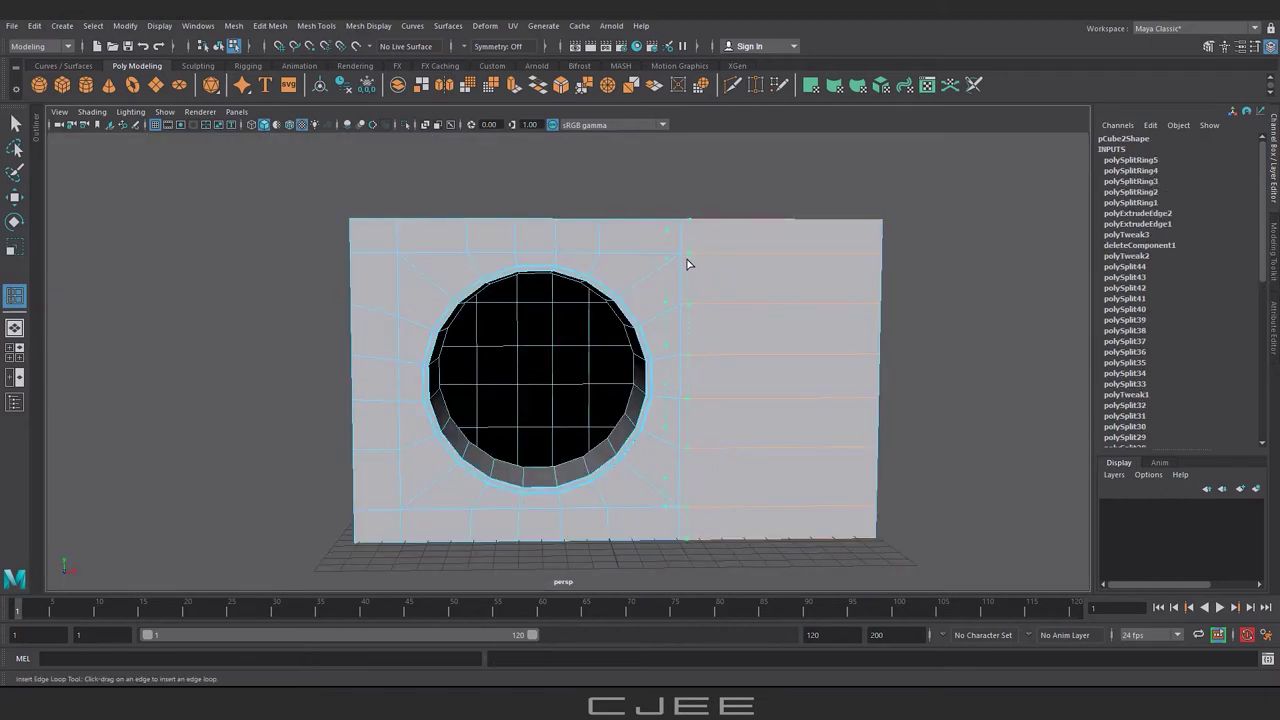
drag(687, 264, 679, 237)
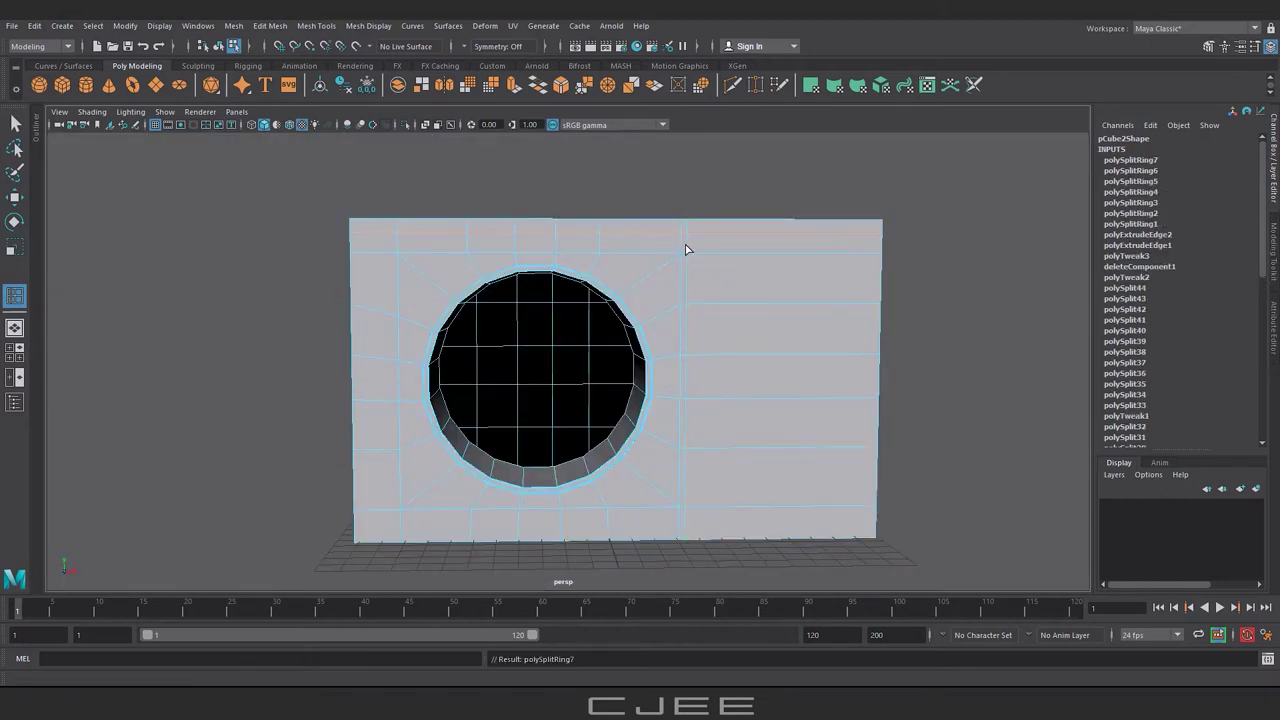
click(395, 261)
mouse_move(355, 263)
mouse_down()
mouse_move(397, 242)
mouse_move(630, 260)
mouse_up()
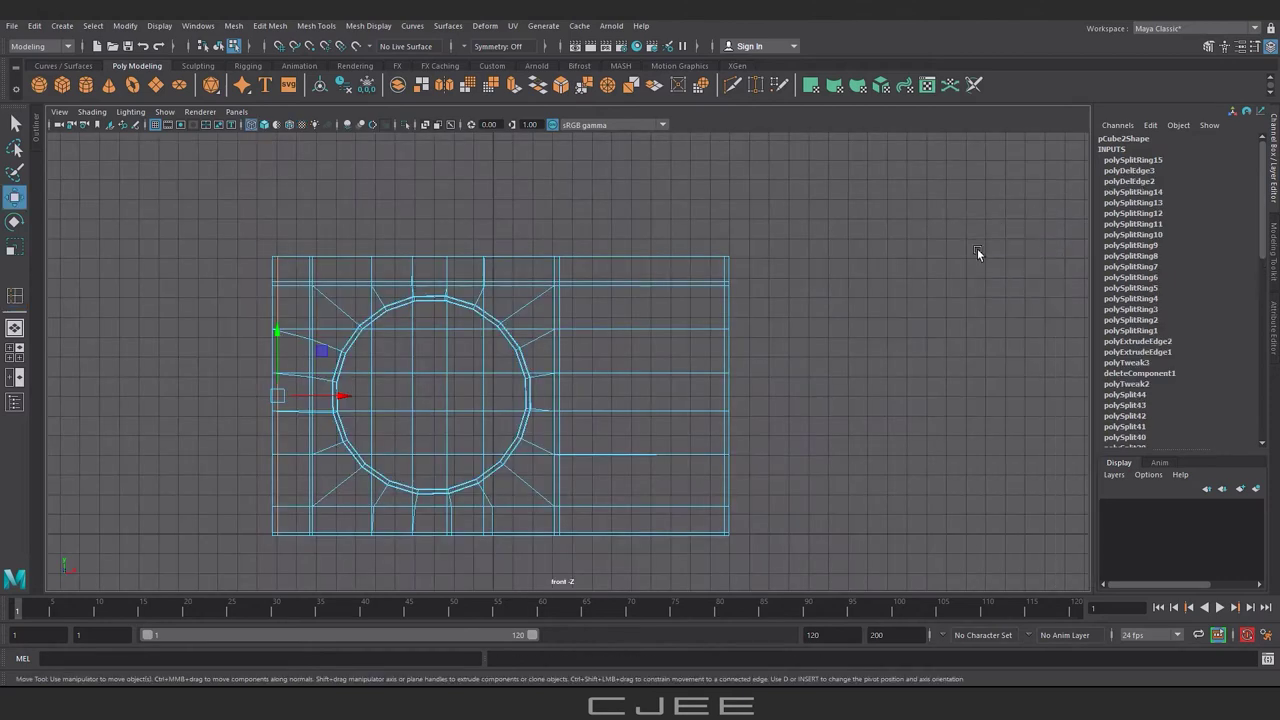
drag(218, 172, 816, 282)
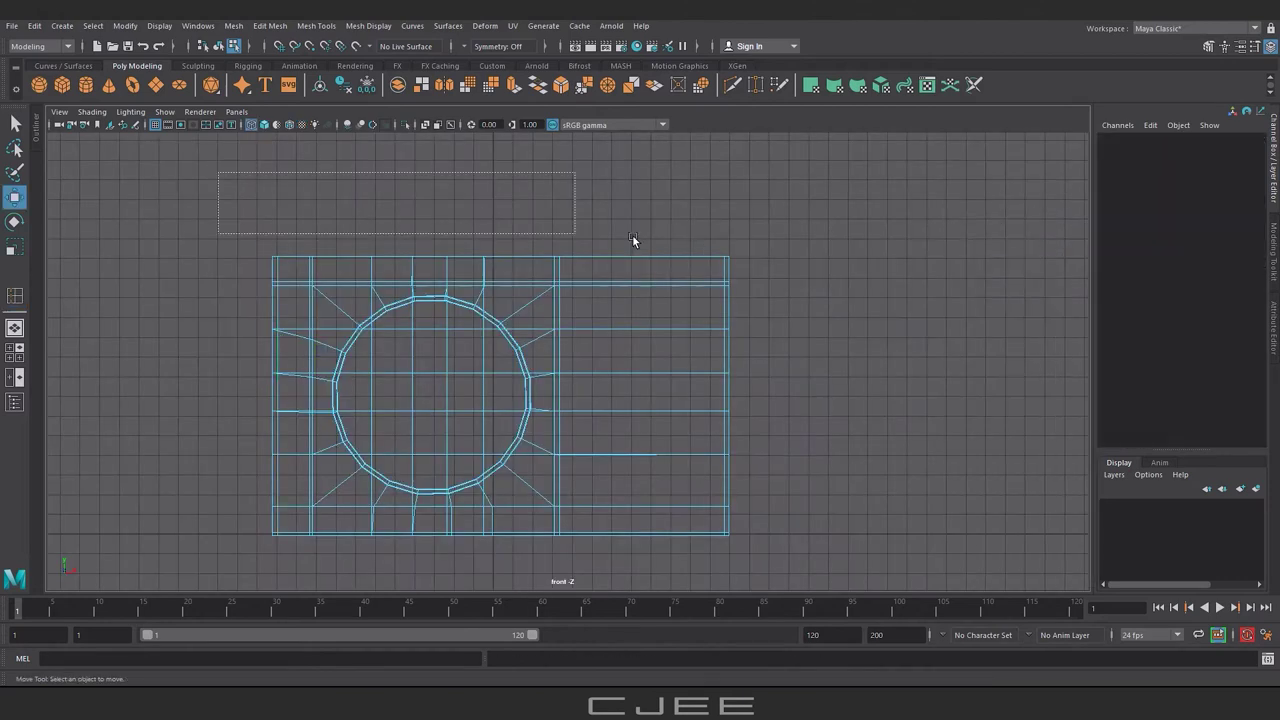
drag(203, 482, 829, 272)
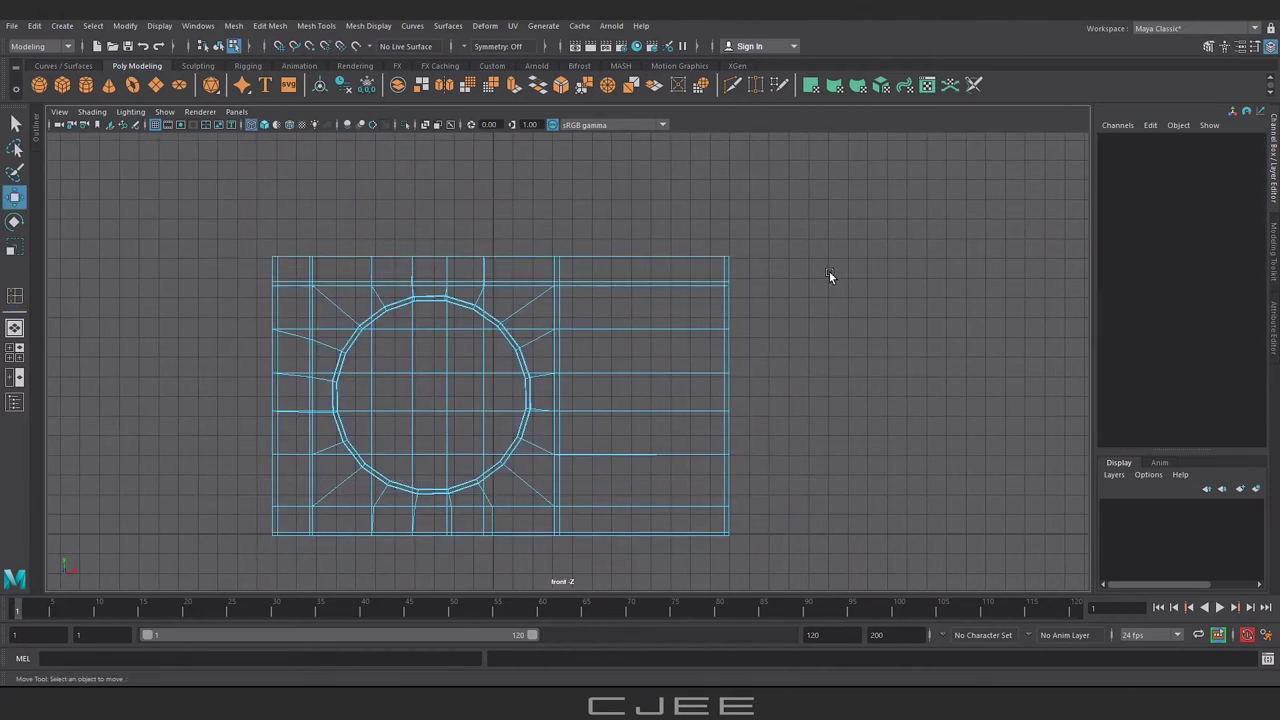
click(132, 84)
- Draw a torus at the opening's centre and set its section radius to 0.05
drag(497, 314, 565, 365)
key(w)
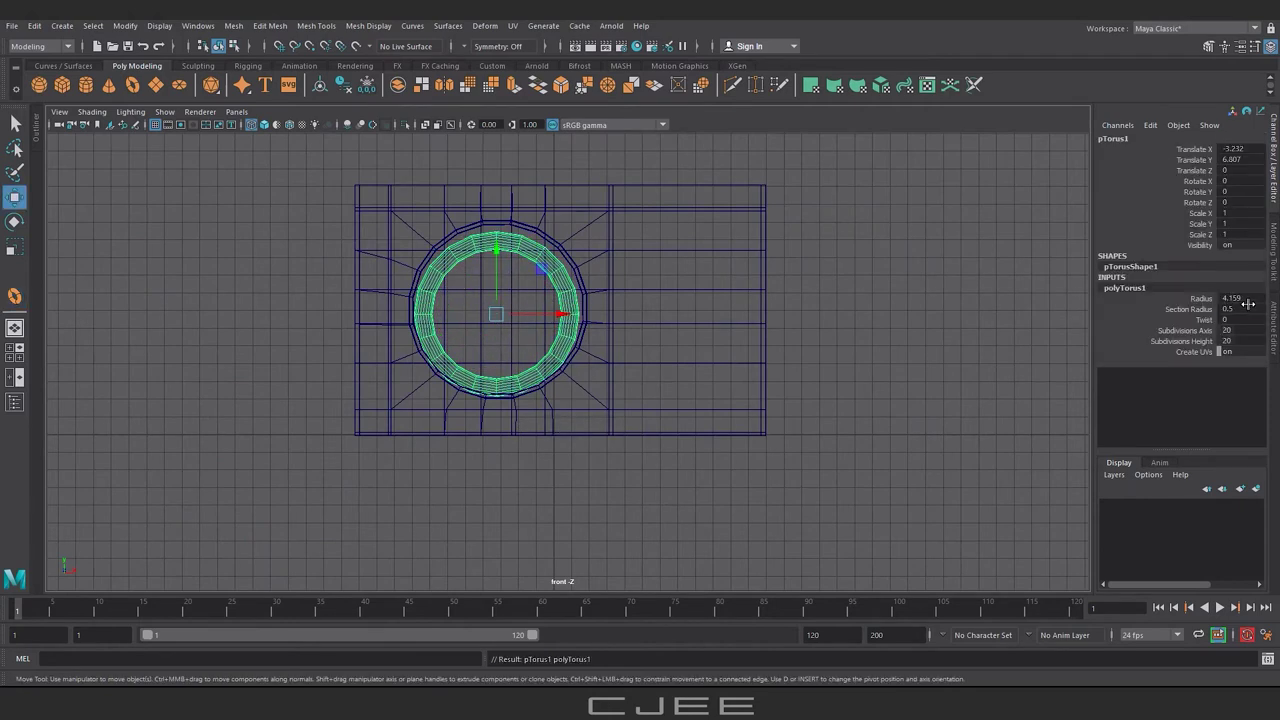
click(1240, 309)
text(0.05)
key(Return)
click(1244, 309)
key(Return)
scroll(567, 357, down, 2)
- Add a second, smaller torus inside it with section radius 0.06
key(g)
drag(505, 340, 567, 381)
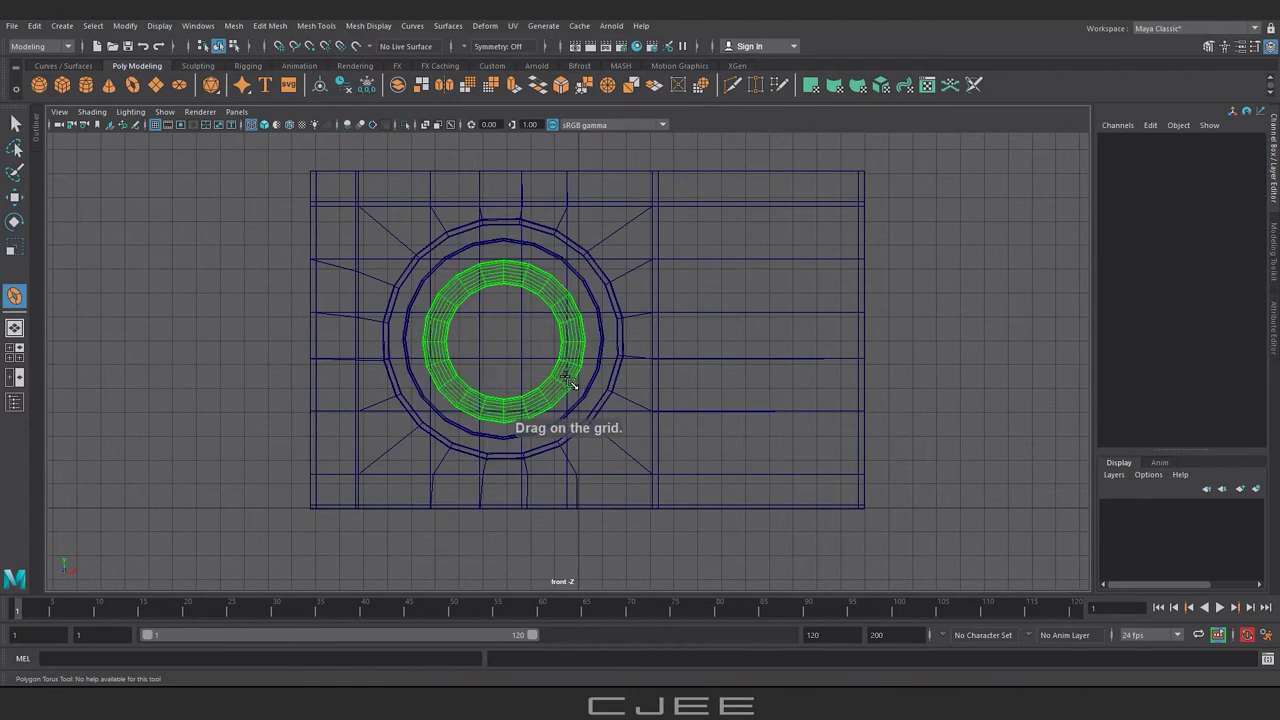
key(w)
click(1240, 309)
text(0.06)
key(Return)
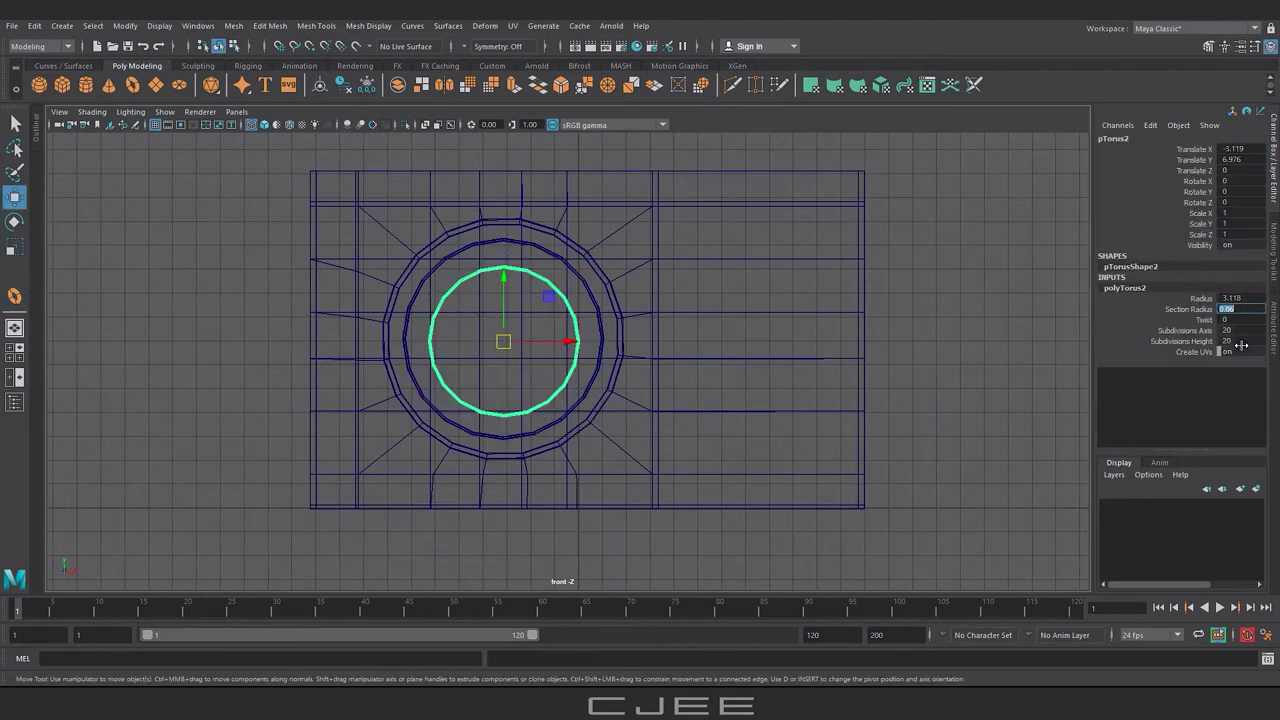
- Add a third, smaller torus at the centre, also with section radius 0.06
key(g)
drag(503, 340, 549, 371)
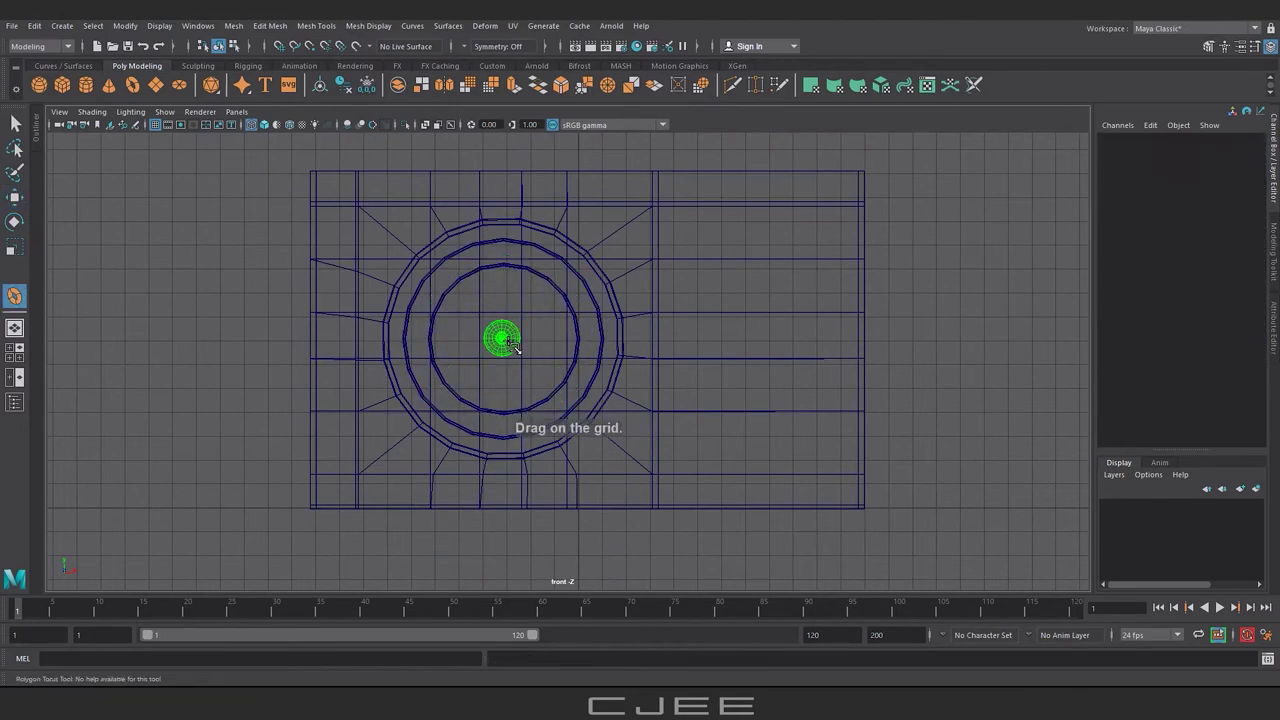
key(w)
click(1238, 309)
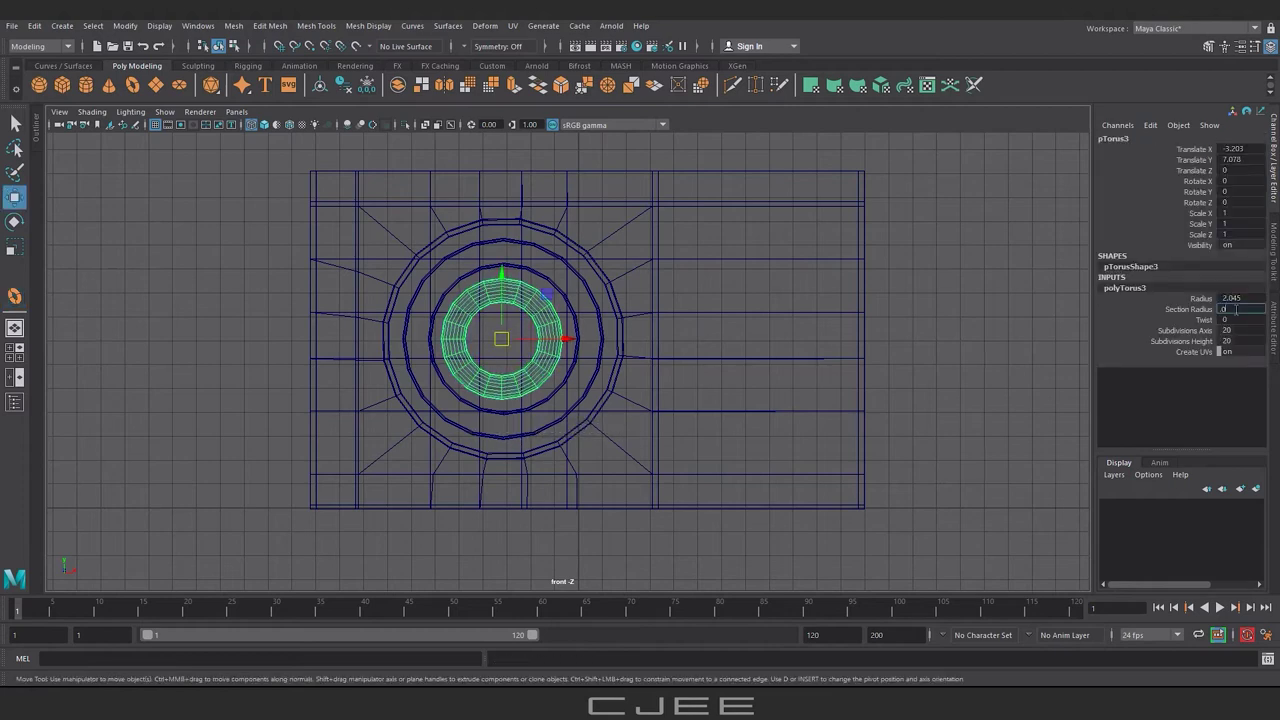
text(0.06)
key(Return)
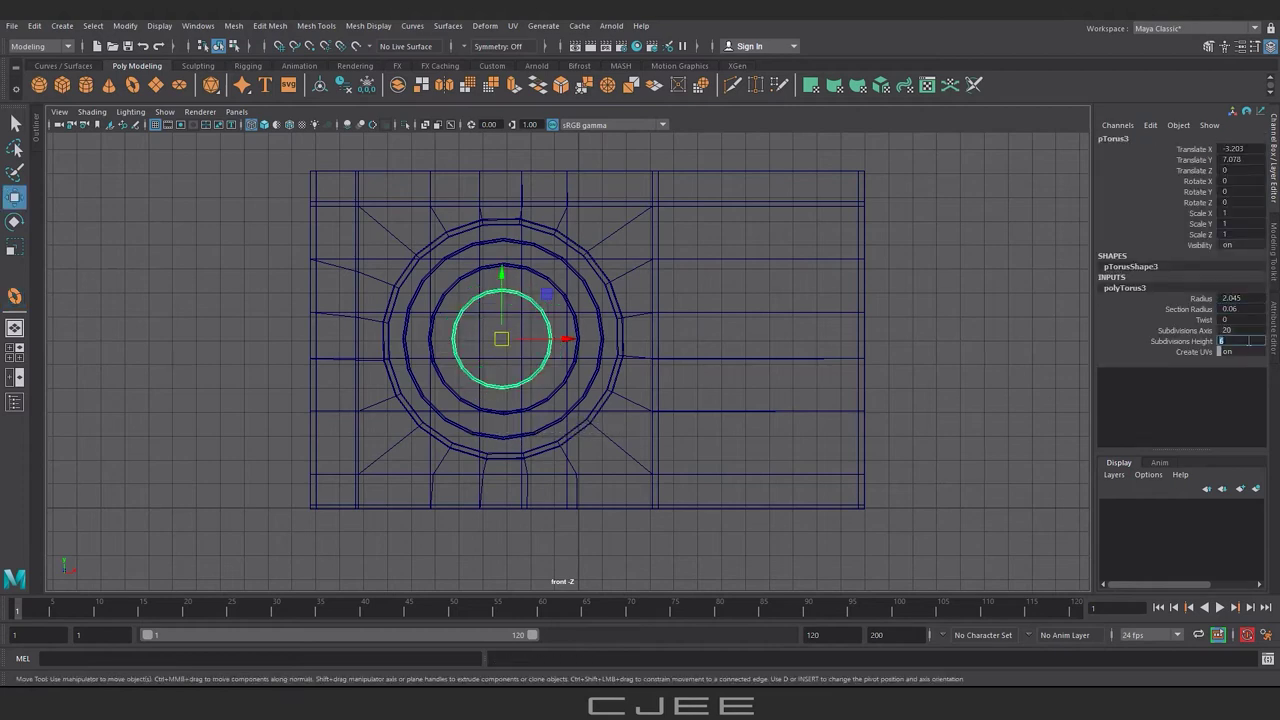
scroll(503, 340, up, 2)
- Create a thin cylinder rod and extrude its top edge upward
click(86, 84)
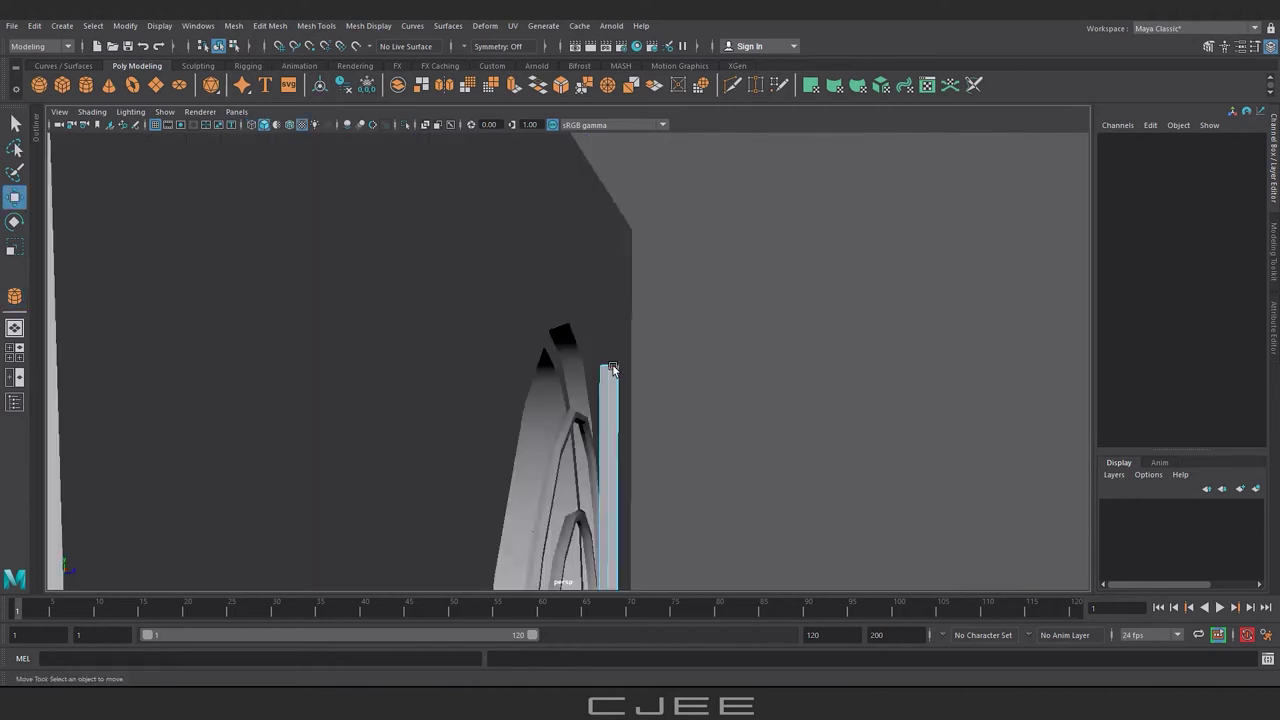
click(660, 375)
key(ctrl+e)
middle_drag(714, 291, 737, 265)
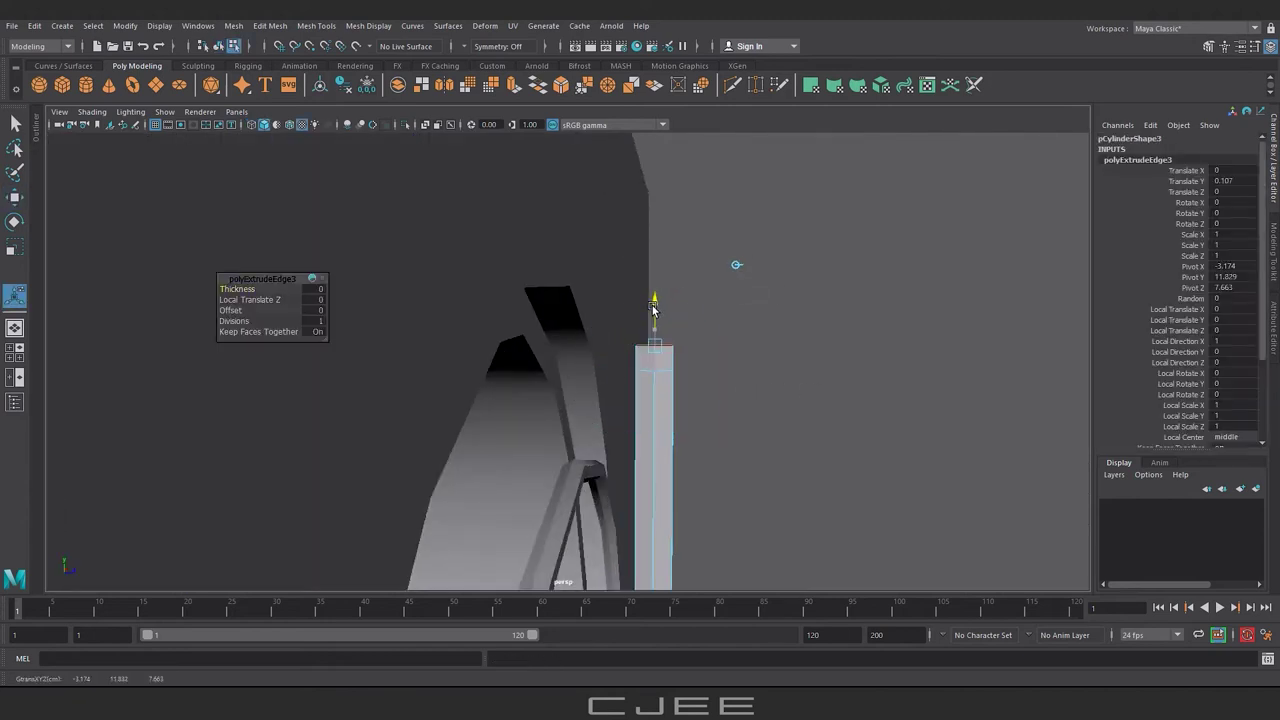
- Raise the extruded top edge, then extrude and rotate again to bend the rod over
key(e)
alt+drag(737, 265, 666, 316)
key(w)
alt+drag(665, 259, 690, 280)
mouse_move(696, 283)
mouse_down()
mouse_move(572, 303)
mouse_move(616, 265)
mouse_move(671, 288)
mouse_up()
key(ctrl+e)
key(e)
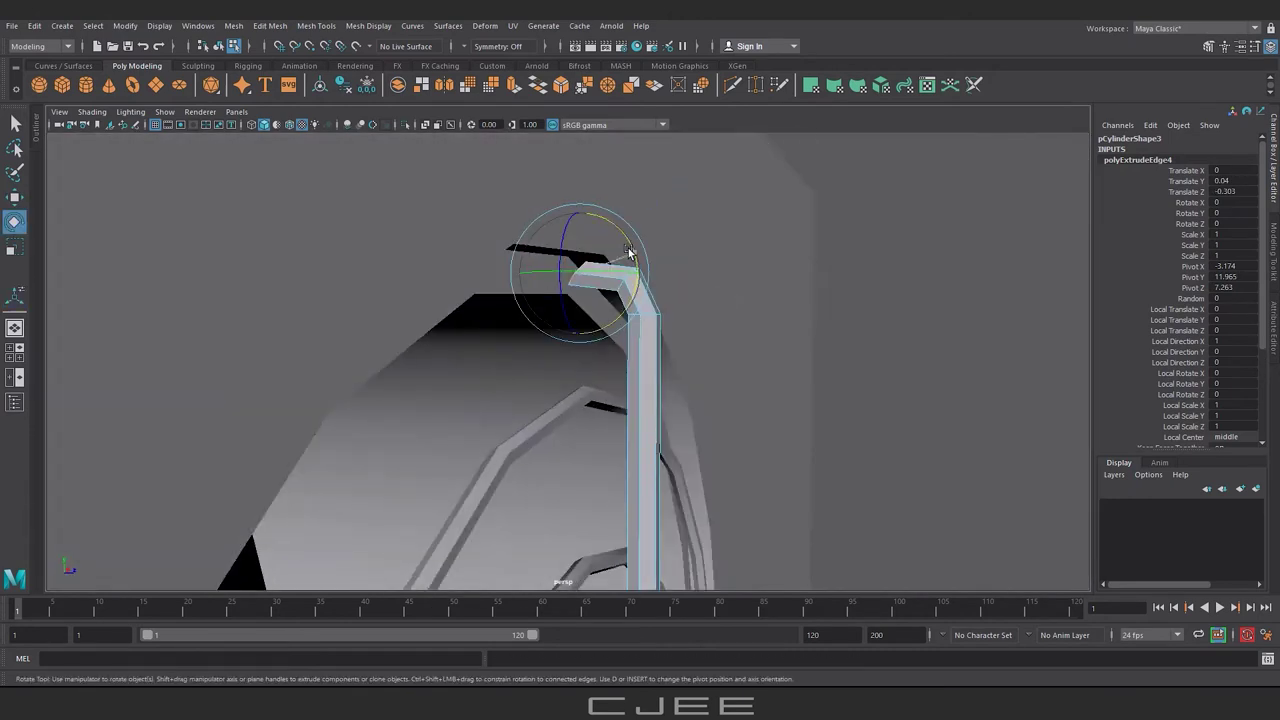
key(w)
click(988, 436)
- Insert an edge loop at the rod's bend
click(316, 26)
click(371, 126)
alt+drag(450, 300, 610, 283)
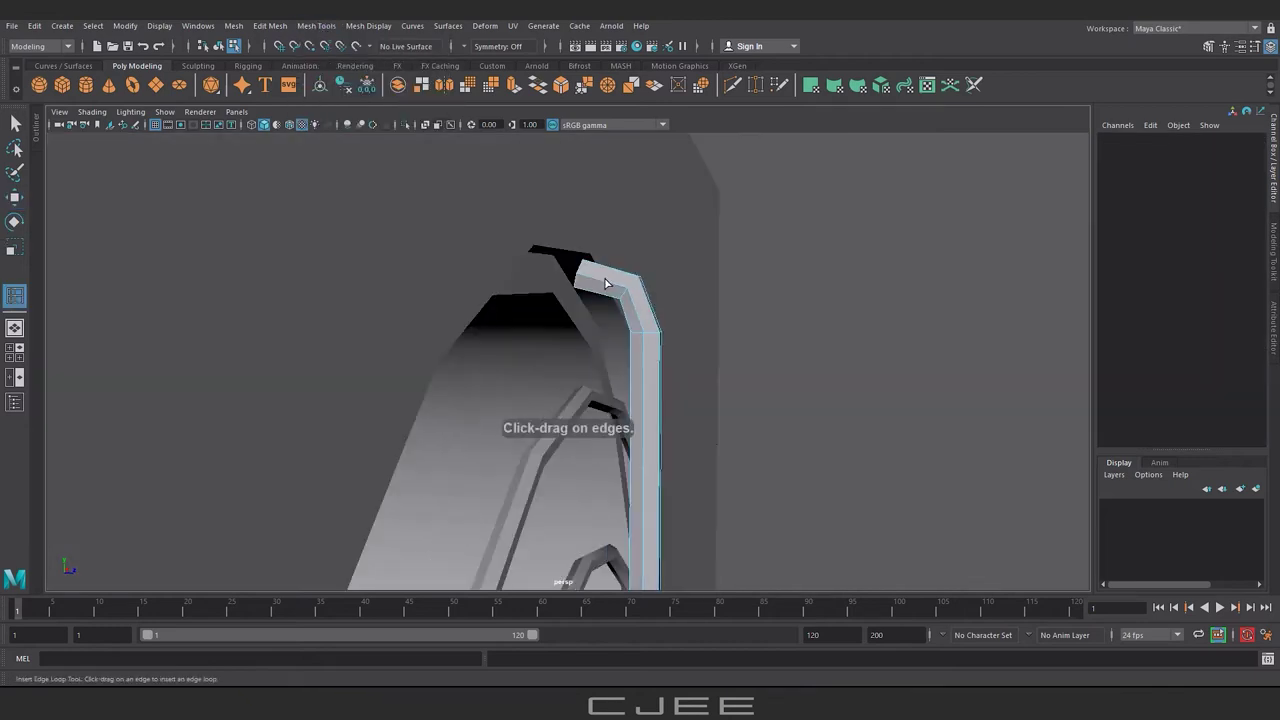
click(610, 283)
key(e)
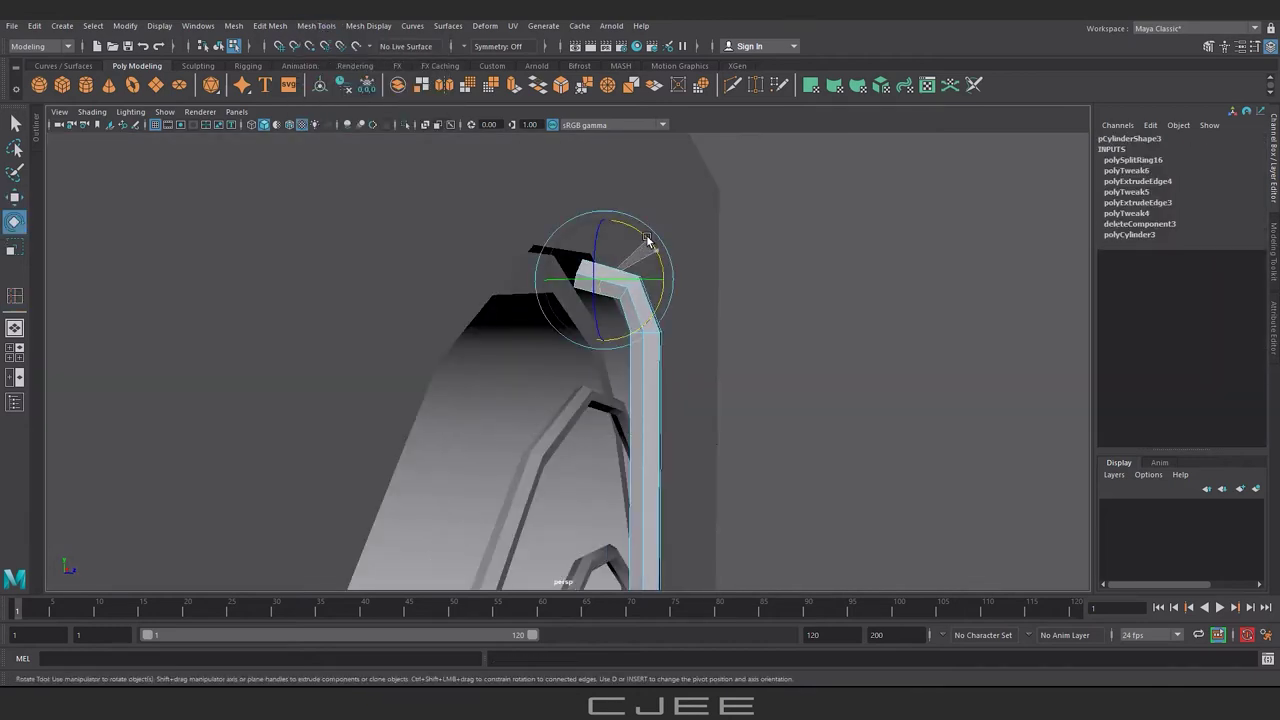
key(w)
- Insert a second edge loop at the bend to smooth it
alt+drag(866, 314, 581, 171)
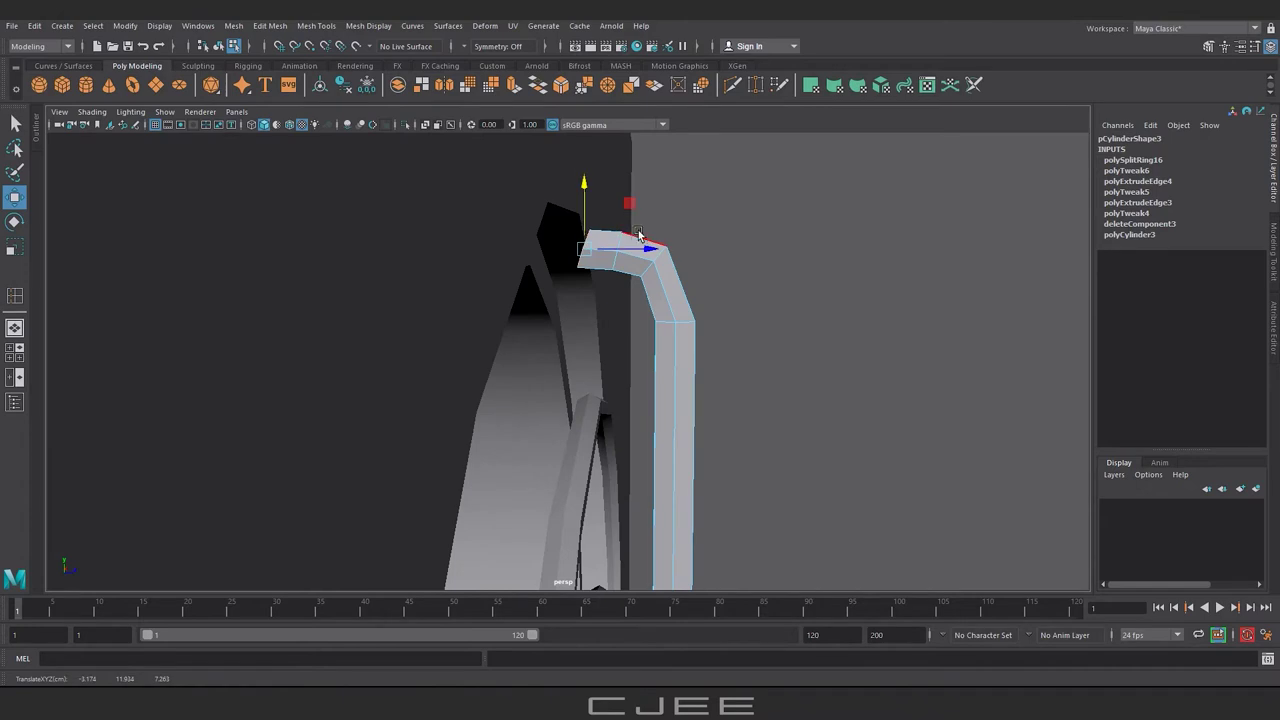
alt+drag(752, 279, 657, 311)
key(g)
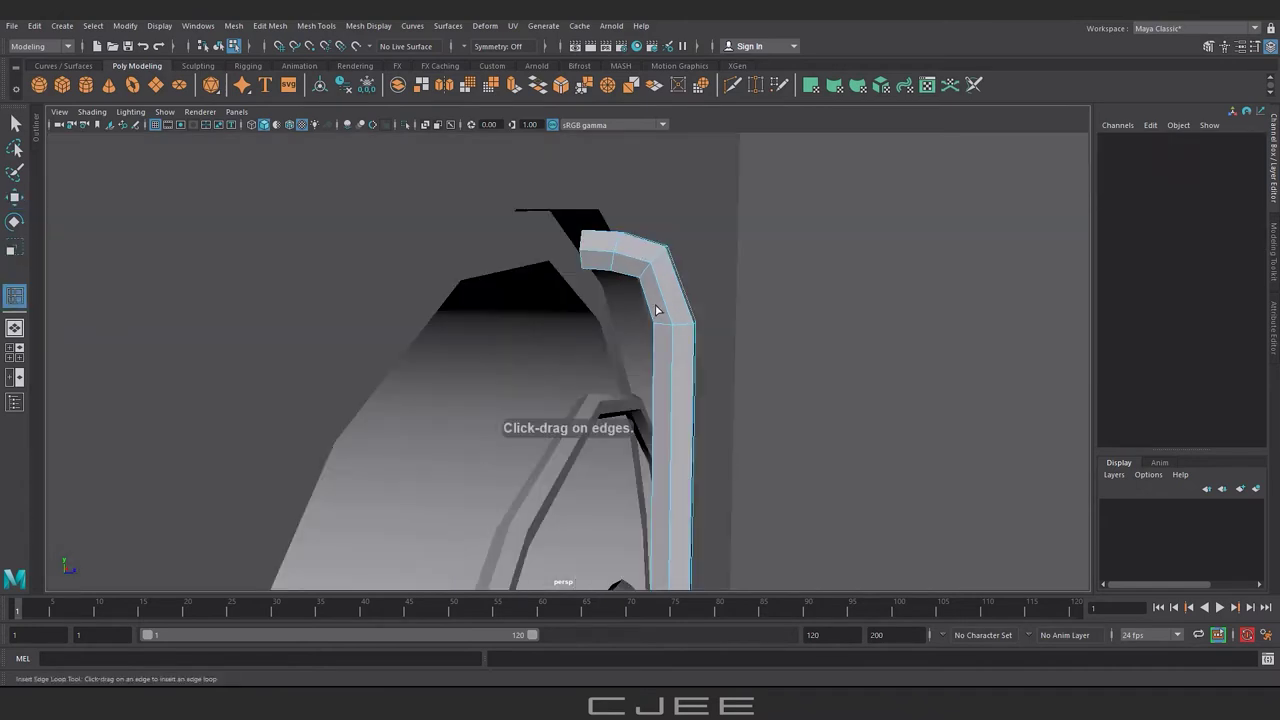
click(657, 311)
key(e)
key(w)
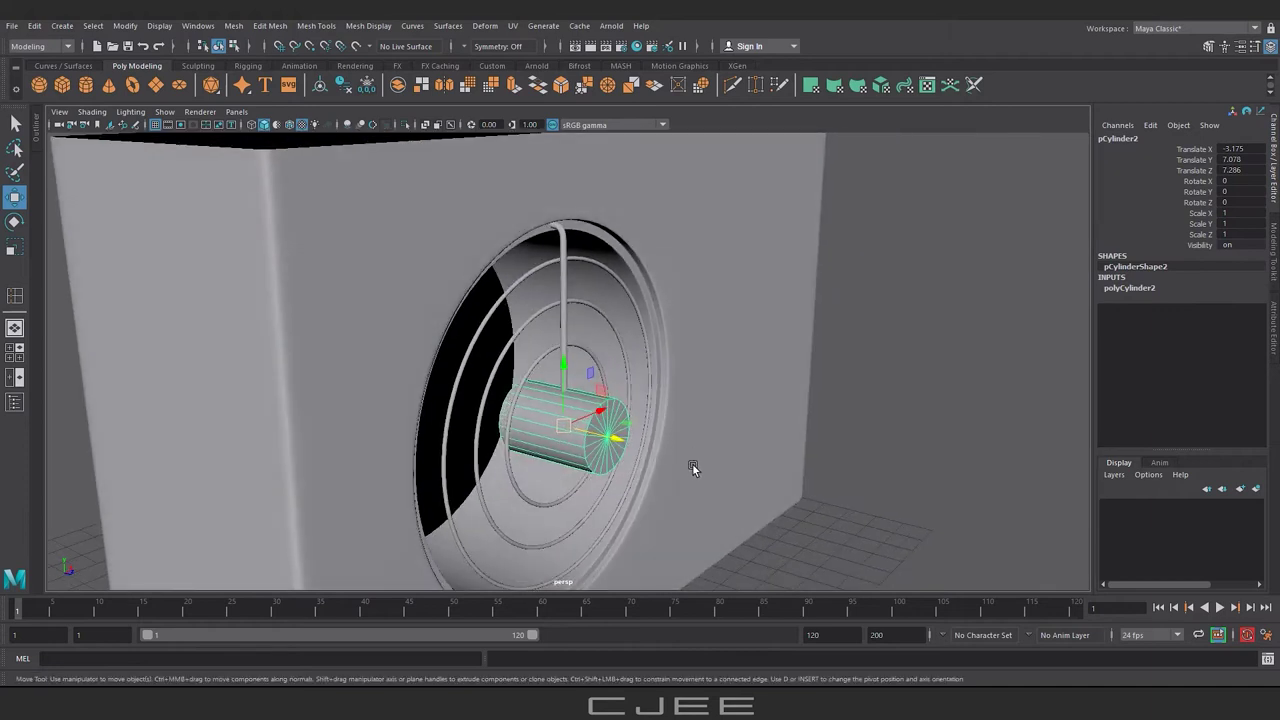
alt+drag(692, 463, 760, 440)
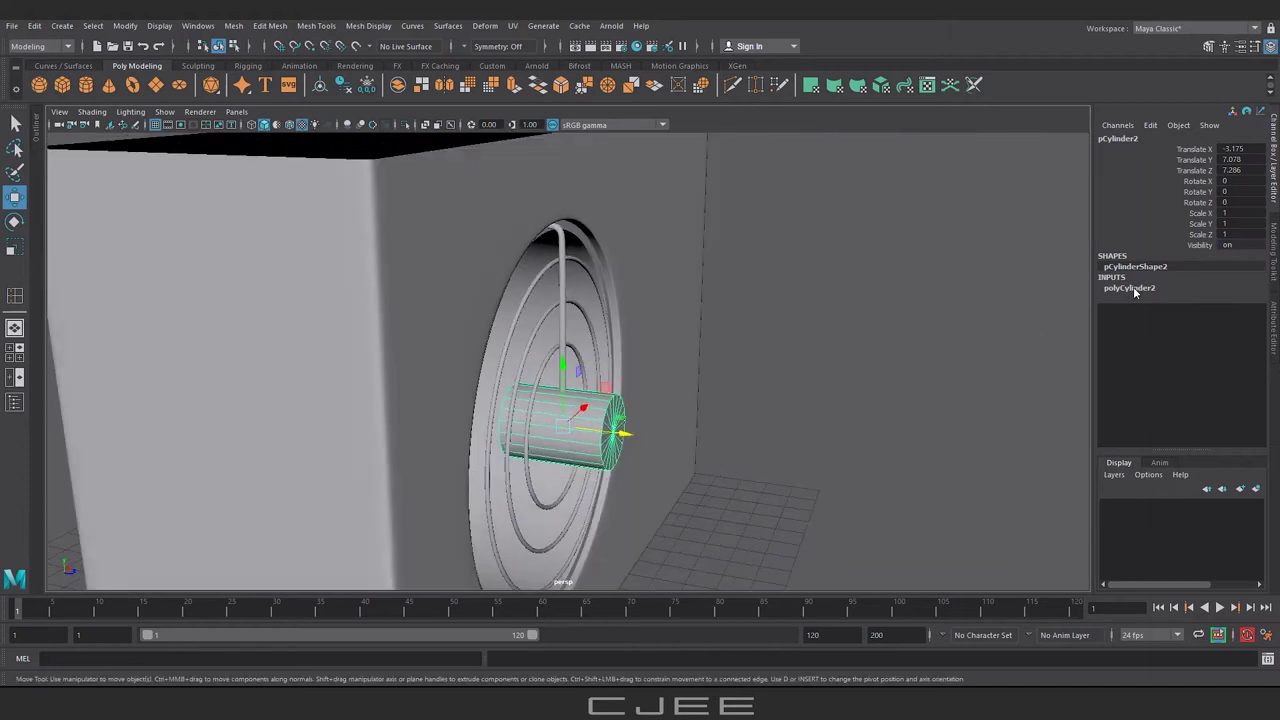
- Set the centre cylinder to 8 axis subdivisions and scale it into a short octagonal hub
click(1133, 287)
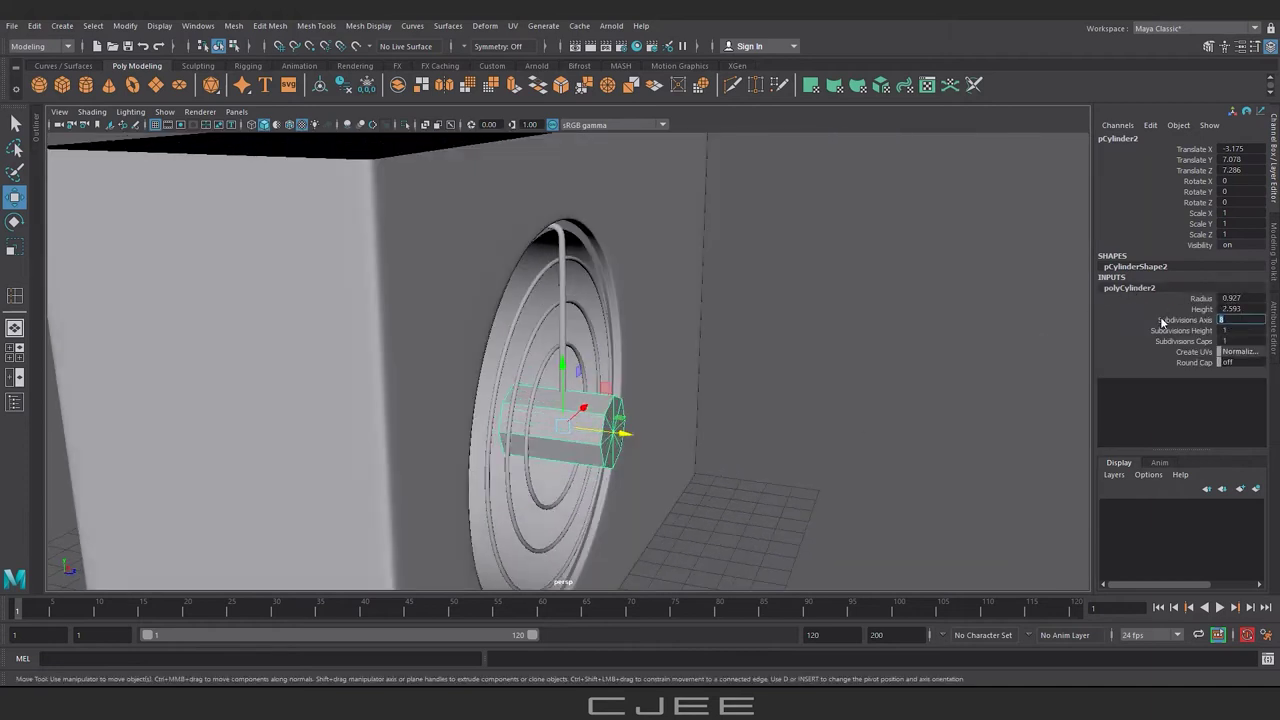
key(r)
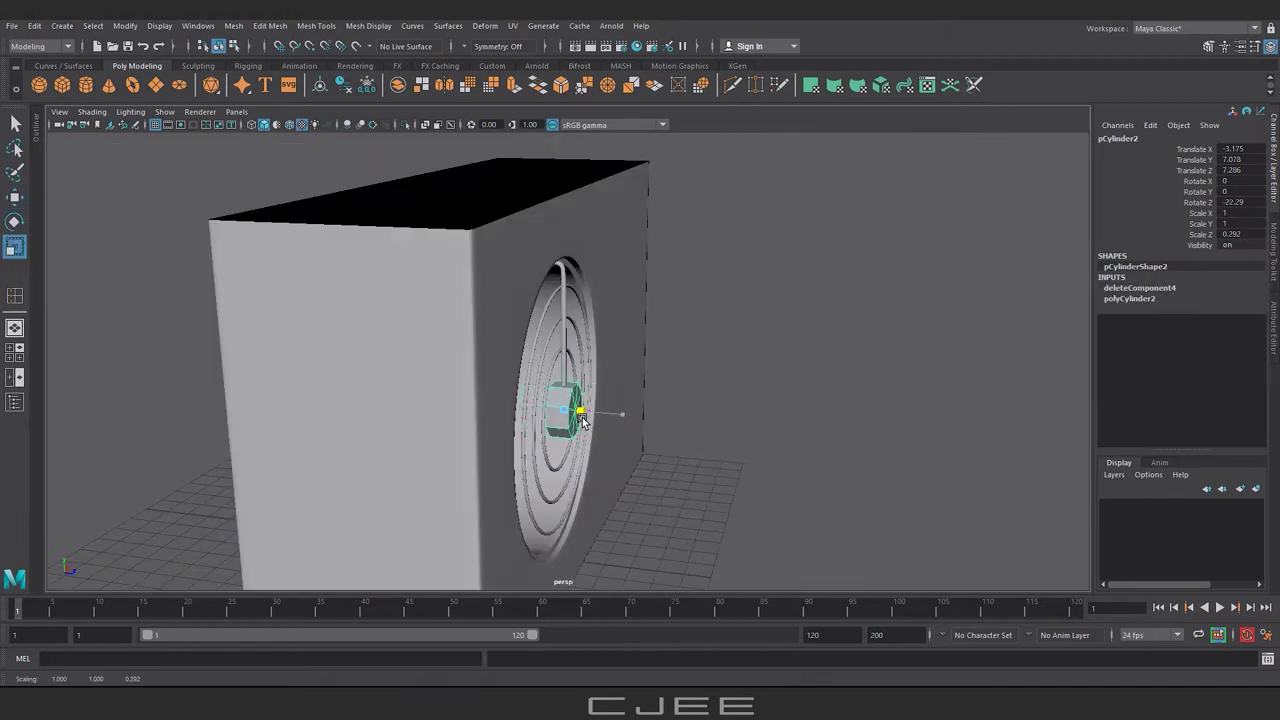
scroll(583, 420, up, 5)
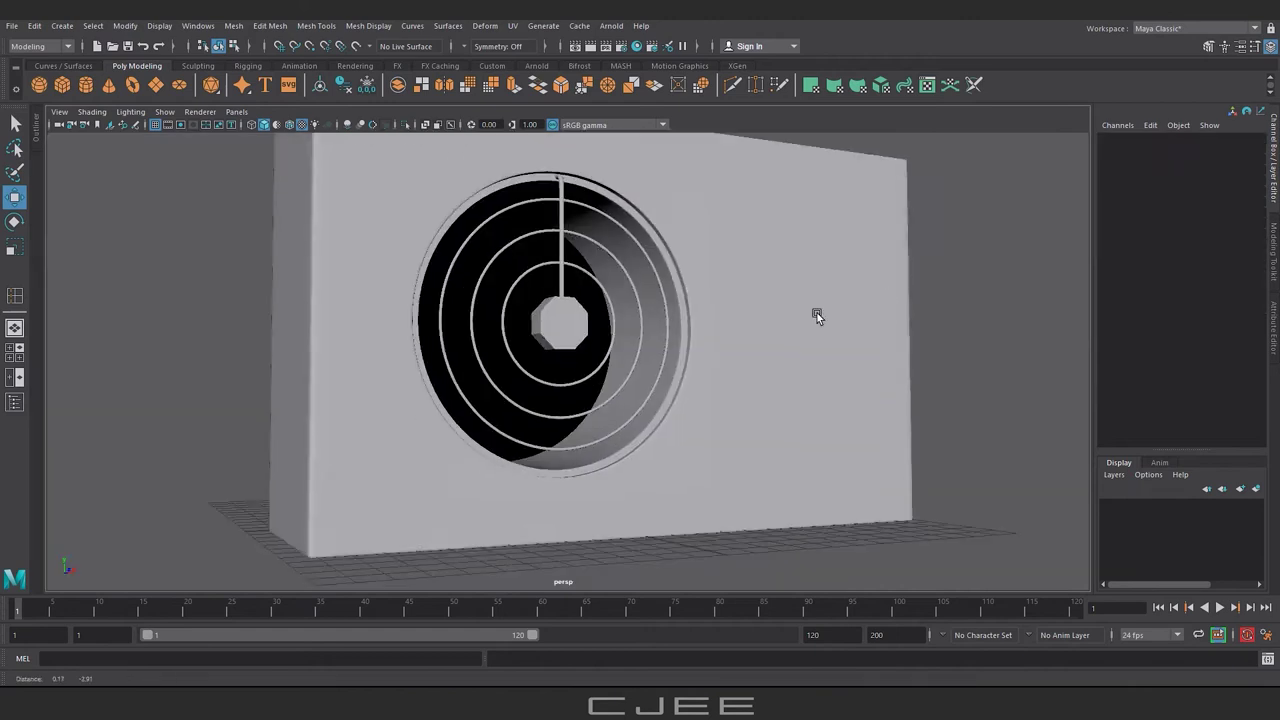
scroll(700, 340, up, 5)
- Duplicate the bent rod with rotation into 7 radial spokes, then add an edge loop on the hub
click(608, 378)
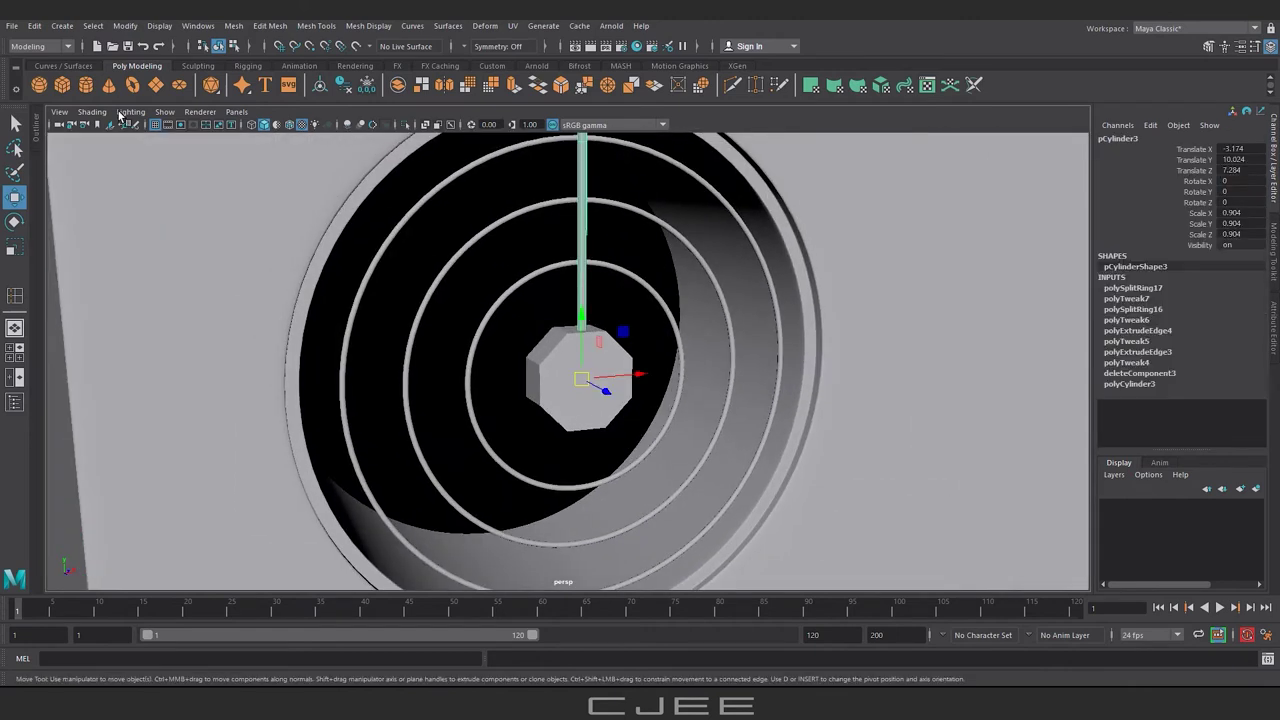
click(34, 25)
click(221, 234)
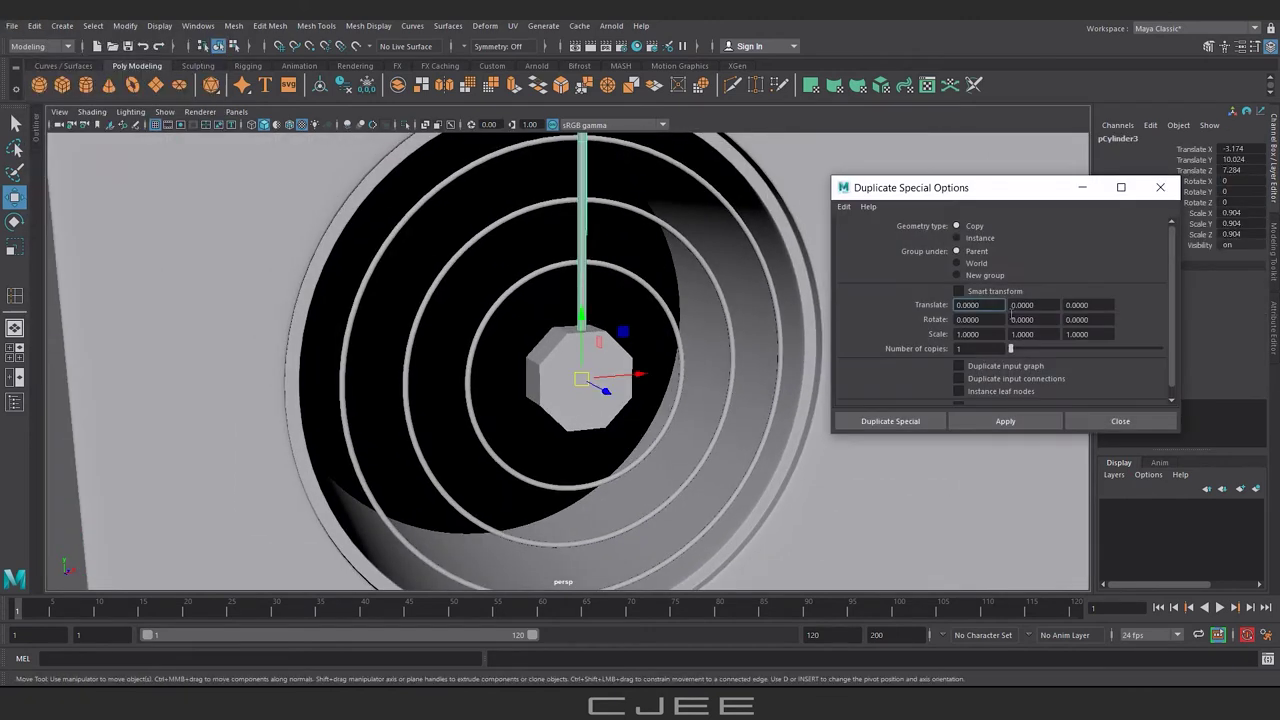
text(7)
click(880, 421)
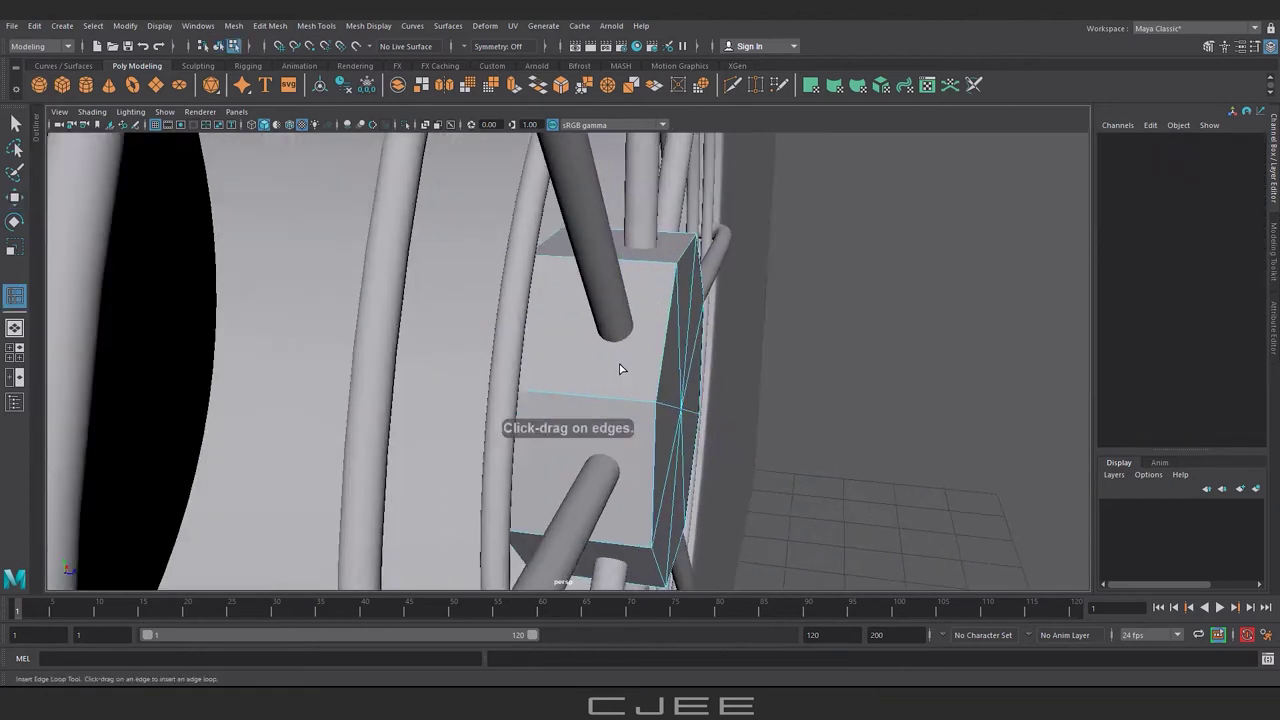
scroll(620, 369, up, 2)
click(682, 433)
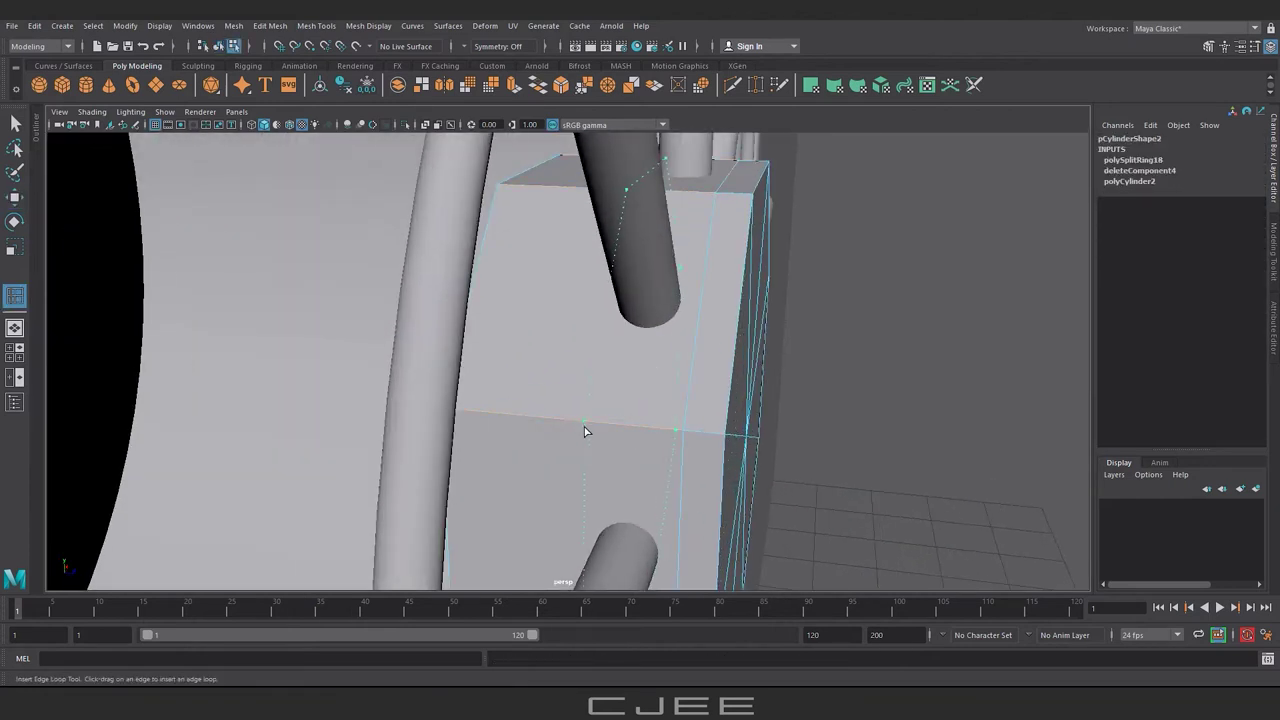
- Add another edge loop on the hub and select its front faces
click(585, 431)
scroll(585, 431, down, 3)
mouse_move(585, 431)
alt+mouse_down()
mouse_move(570, 455)
mouse_move(591, 425)
alt+mouse_up()
key(w)
right_drag(630, 420, 620, 440)
mouse_move(608, 329)
mouse_down()
mouse_move(610, 488)
mouse_move(700, 470)
mouse_move(628, 471)
mouse_up()
- Extrude the hub's front faces three times, scaling inward to form a recess
key(ctrl+e)
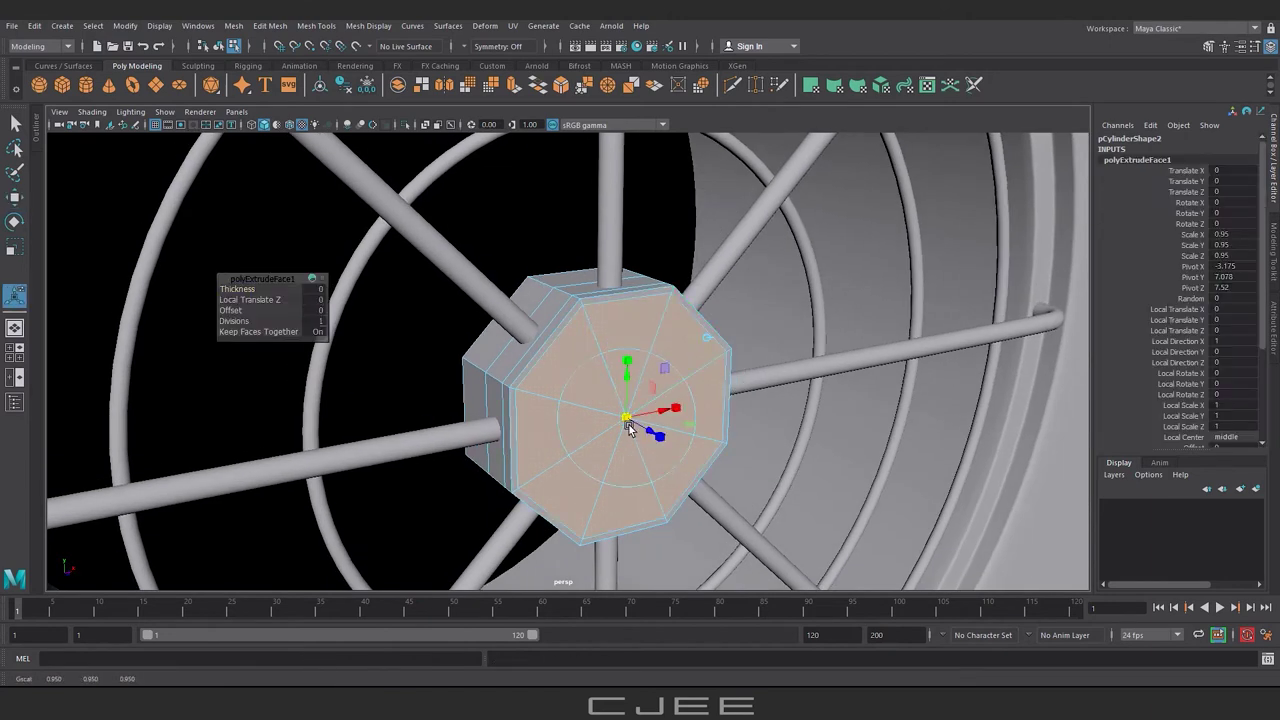
key(ctrl+e)
mouse_move(624, 422)
mouse_down()
mouse_move(646, 423)
mouse_move(120, 286)
mouse_up()
key(ctrl+e)
- Insert supporting edge loops around the hub and slightly shrink the extruded front face
click(316, 25)
click(346, 126)
alt+drag(600, 420, 720, 380)
click(775, 360)
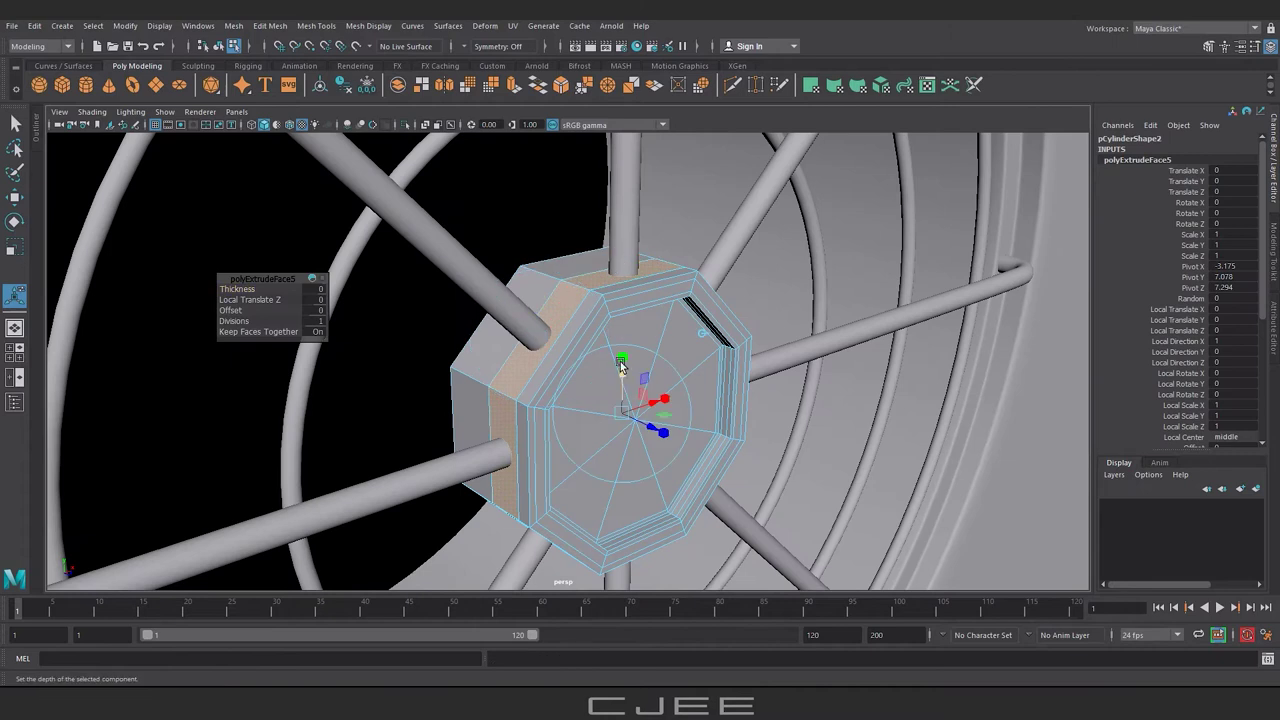
drag(620, 408, 620, 418)
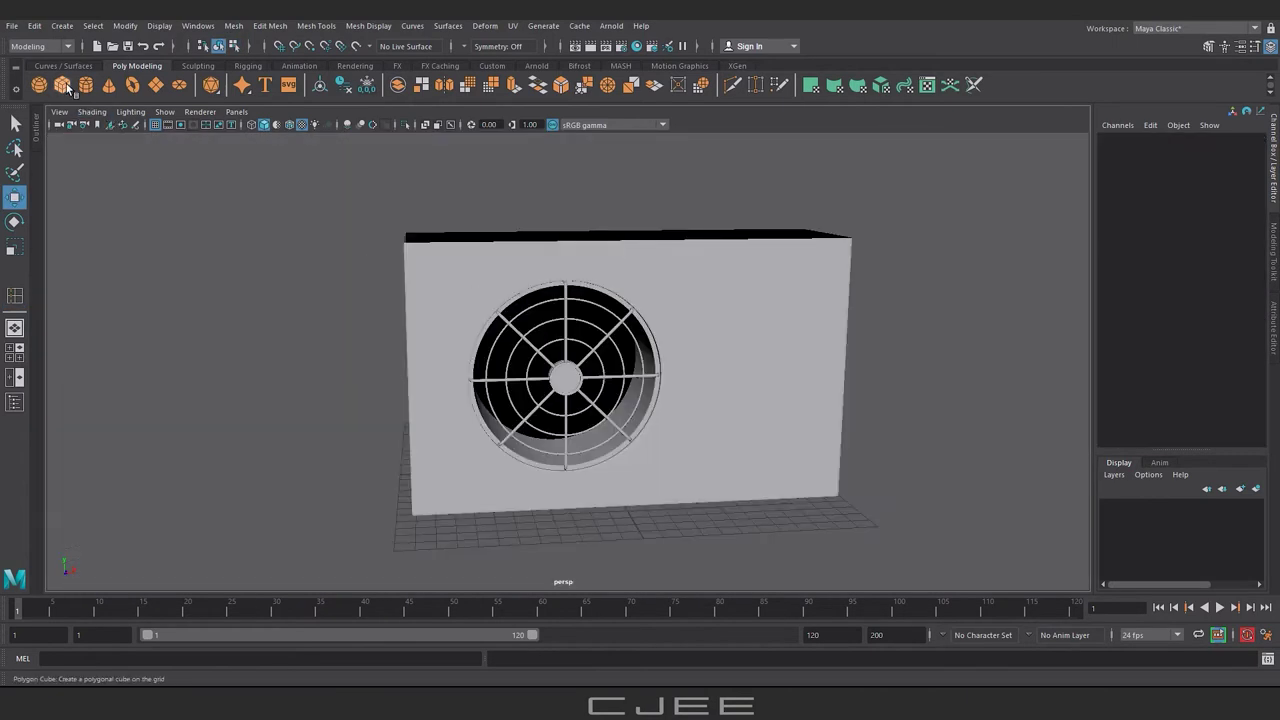
- Draw a cube interactively over the unit and raise it above the unit's top
click(66, 87)
key(space)
key(space)
drag(318, 365, 846, 531)
key(space)
key(space)
drag(664, 423, 529, 309)
scroll(529, 309, up, 3)
drag(437, 295, 537, 174)
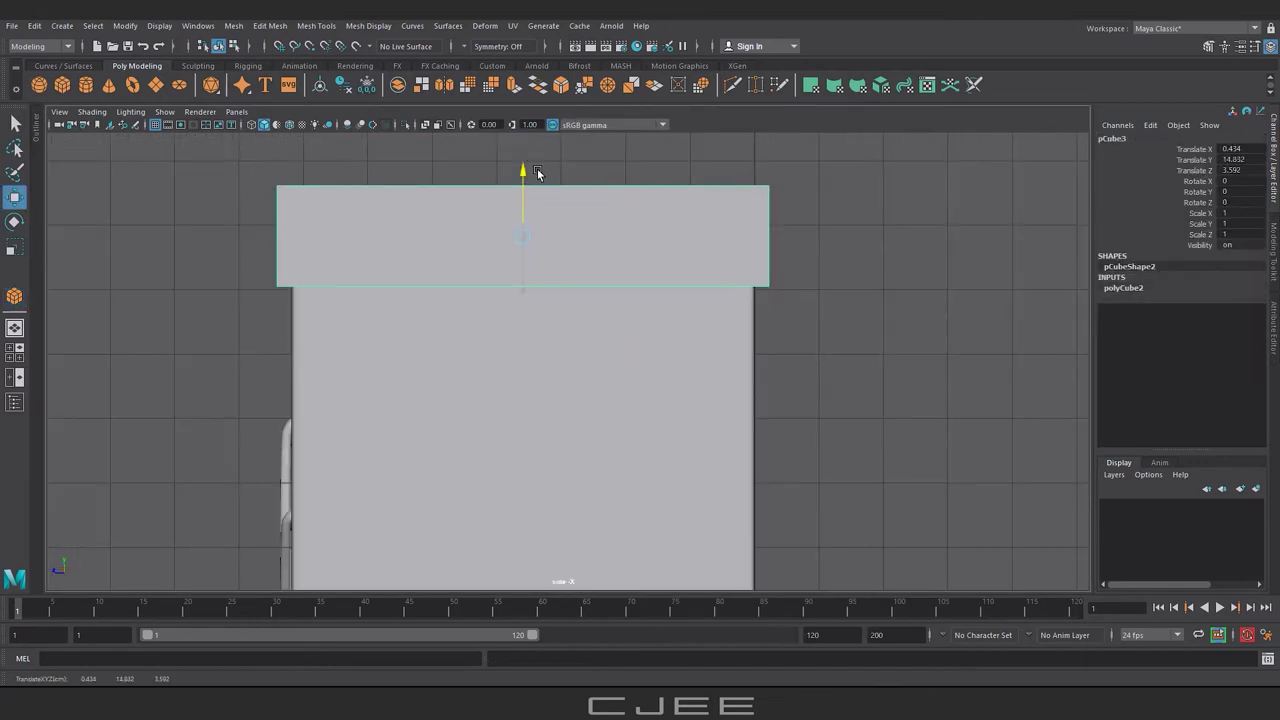
- Insert four edge loops along the top cube
click(316, 25)
click(335, 150)
drag(254, 287, 261, 274)
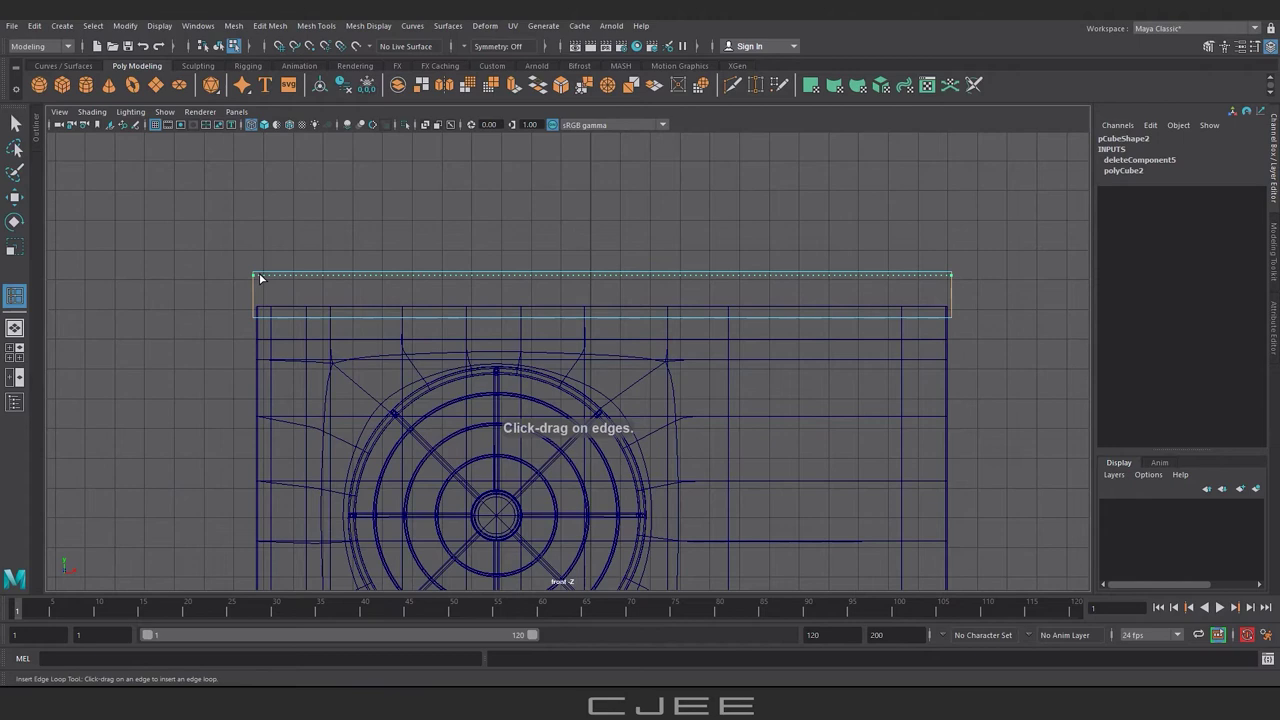
scroll(289, 297, up, 2)
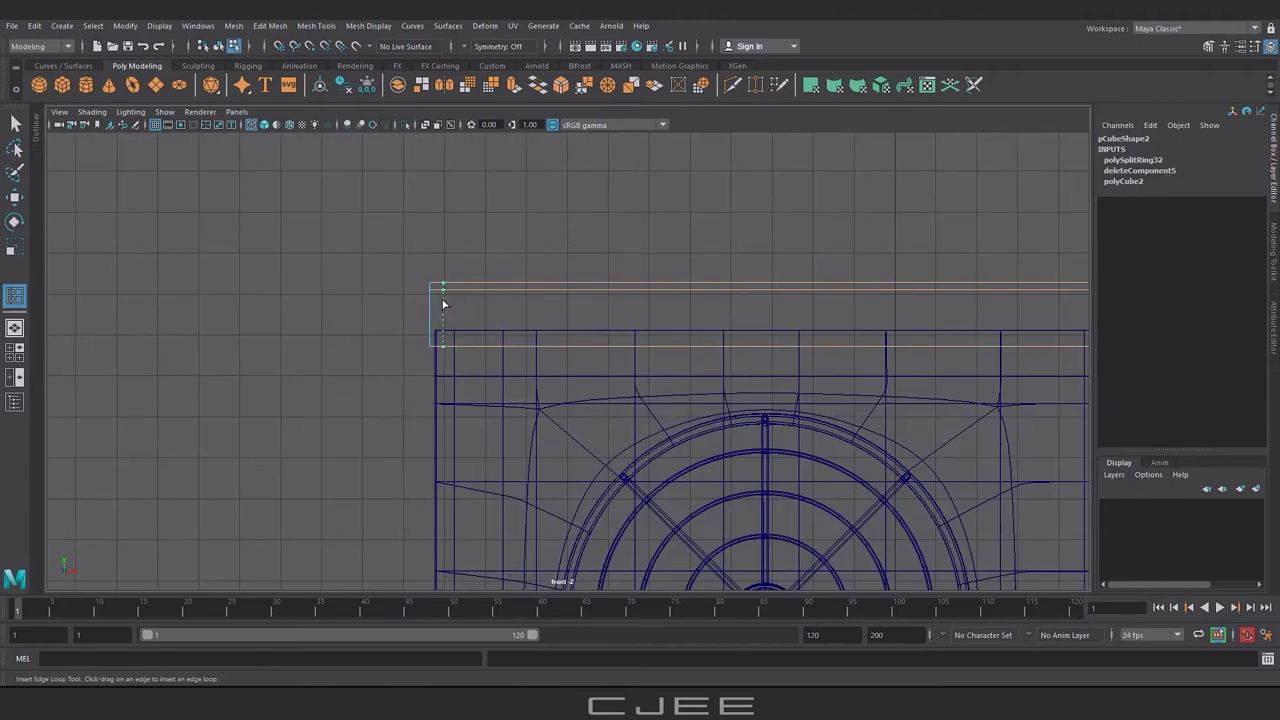
click(443, 303)
alt+middle_drag(643, 320, 806, 330)
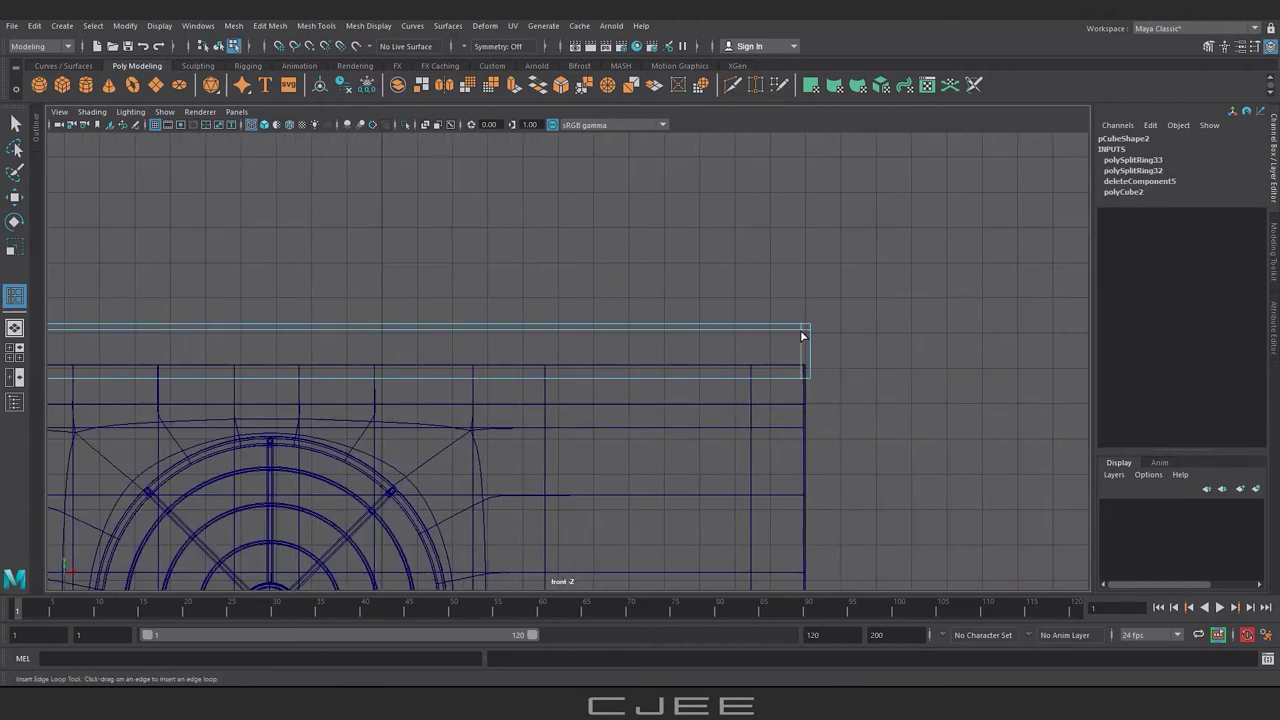
click(802, 335)
key(space)
key(space)
mouse_move(743, 286)
alt+mouse_down()
mouse_move(500, 334)
mouse_move(517, 467)
mouse_move(575, 458)
alt+mouse_up()
click(504, 481)
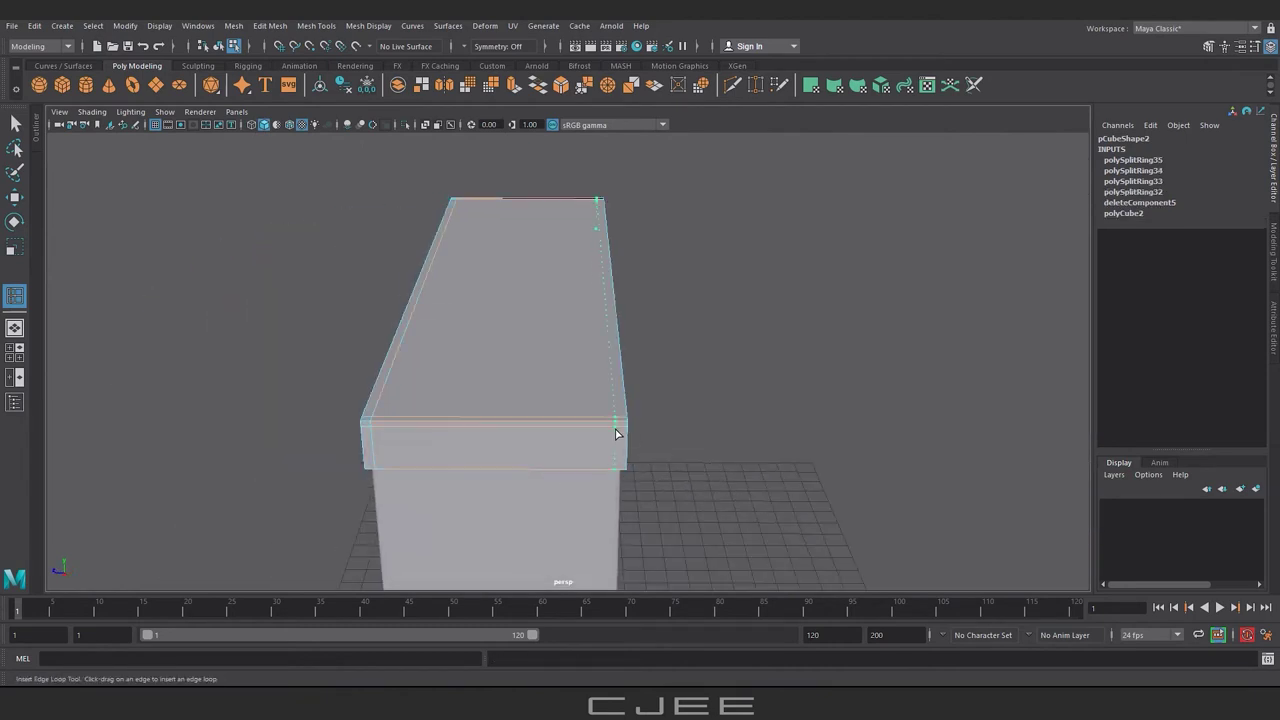
- Lower the top trim's upper vertices and draw the base of a new box beside the unit
key(F9)
drag(552, 192, 552, 212)
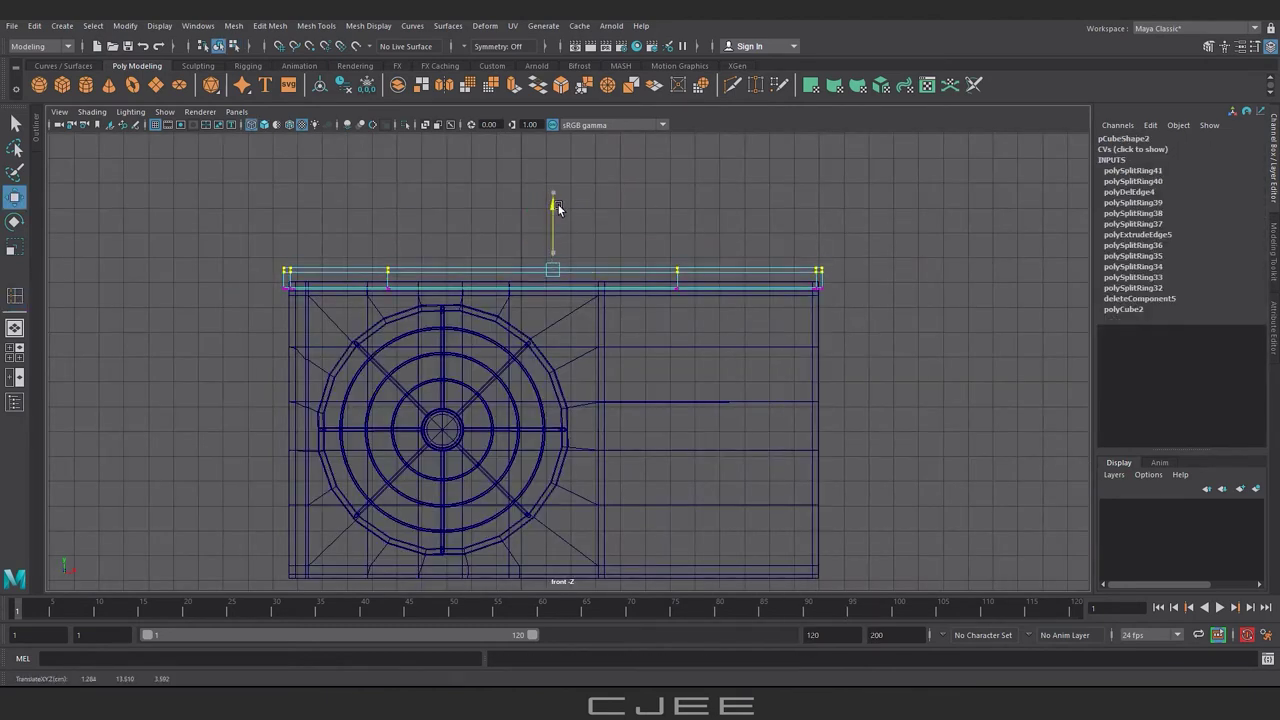
mouse_move(236, 342)
mouse_down()
mouse_move(871, 298)
mouse_move(900, 283)
mouse_up()
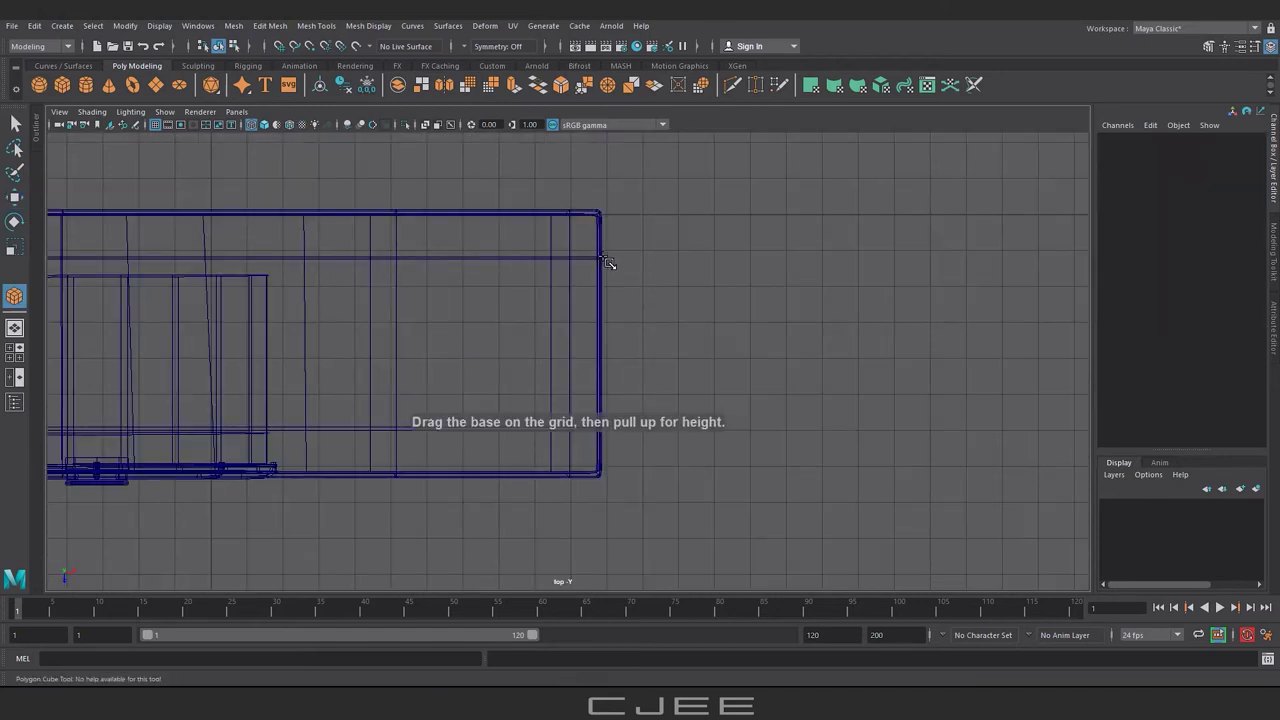
drag(603, 262, 585, 435)
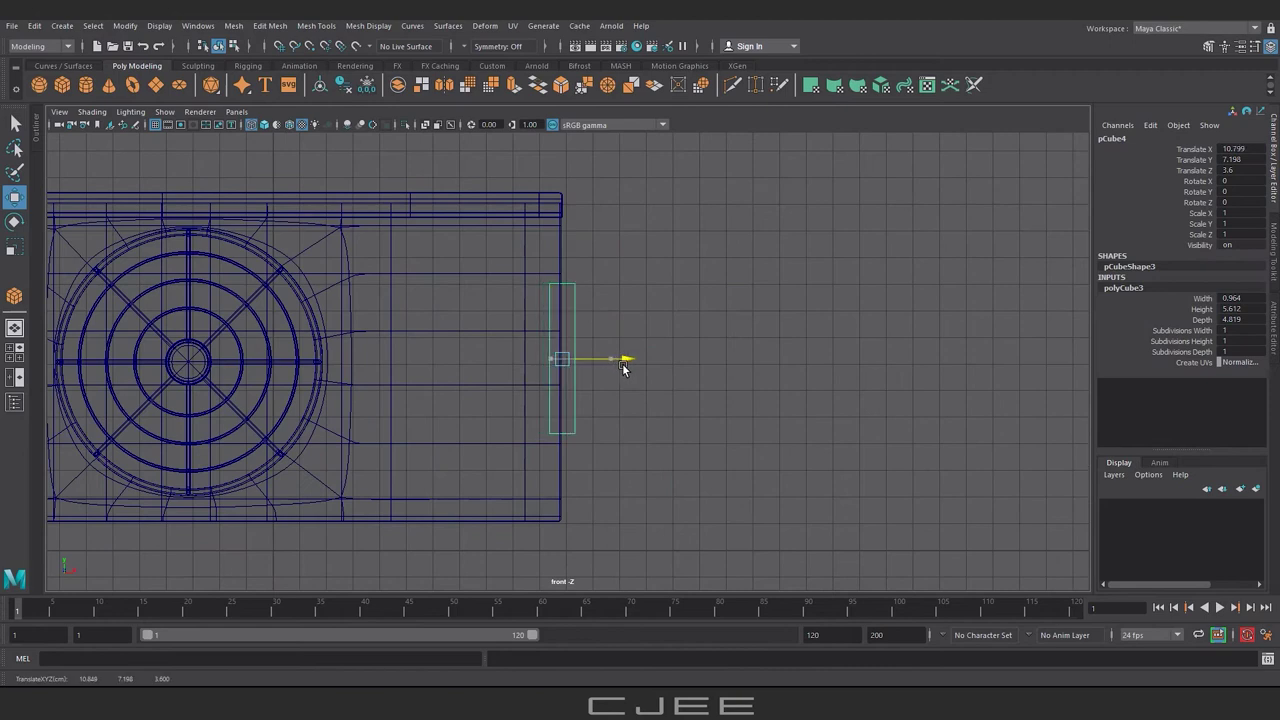
- Add a height division to the box and move its vertices to angle the profile
click(1156, 343)
middle_drag(800, 336, 833, 336)
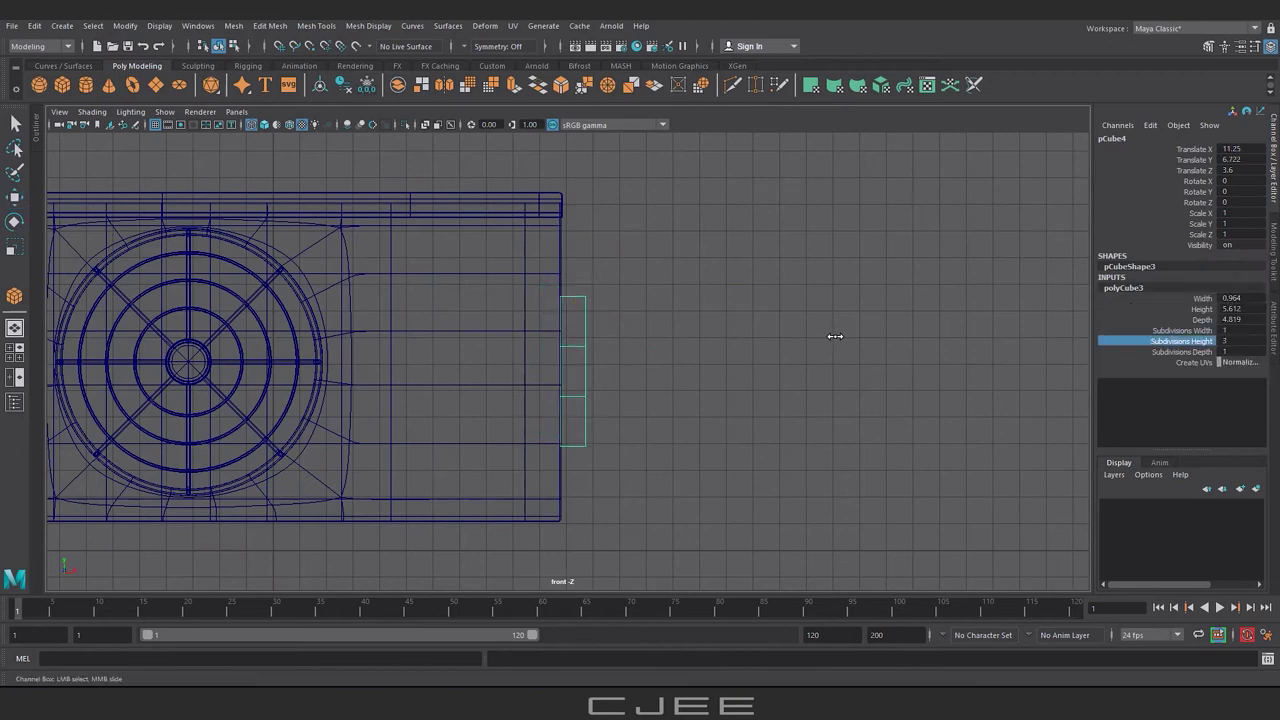
right_drag(677, 337, 586, 340)
drag(600, 388, 583, 443)
drag(630, 425, 641, 425)
drag(540, 465, 678, 416)
drag(578, 358, 673, 453)
drag(580, 398, 580, 419)
click(620, 466)
drag(620, 466, 575, 390)
drag(663, 437, 678, 460)
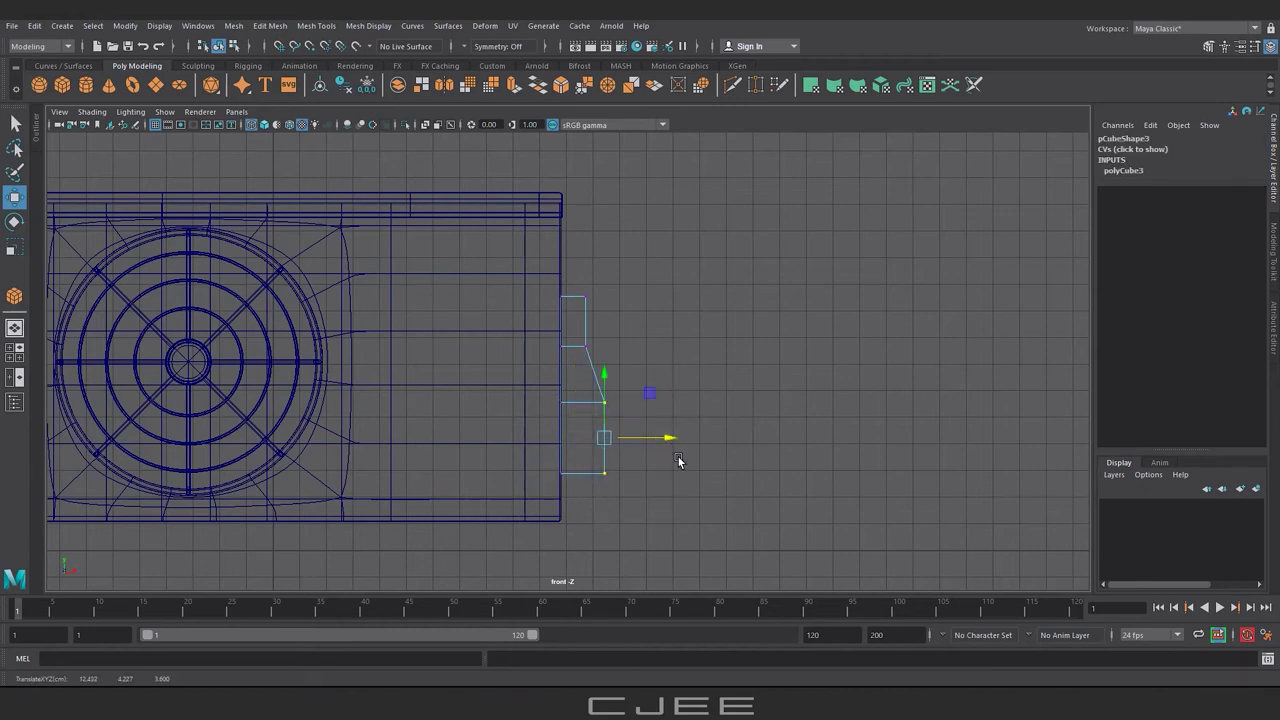
- Insert supporting edge loops near the top of the side housing
key(space)
click(677, 380)
alt+drag(677, 380, 654, 362)
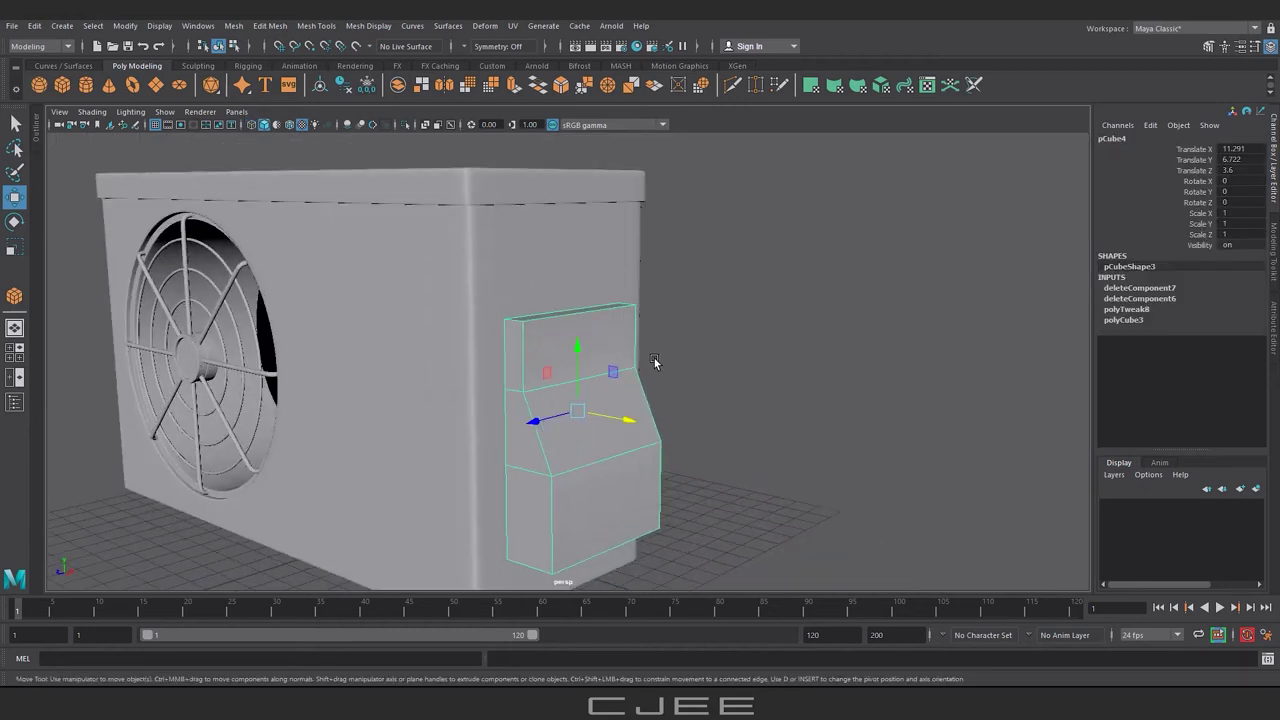
scroll(654, 362, up, 3)
click(316, 25)
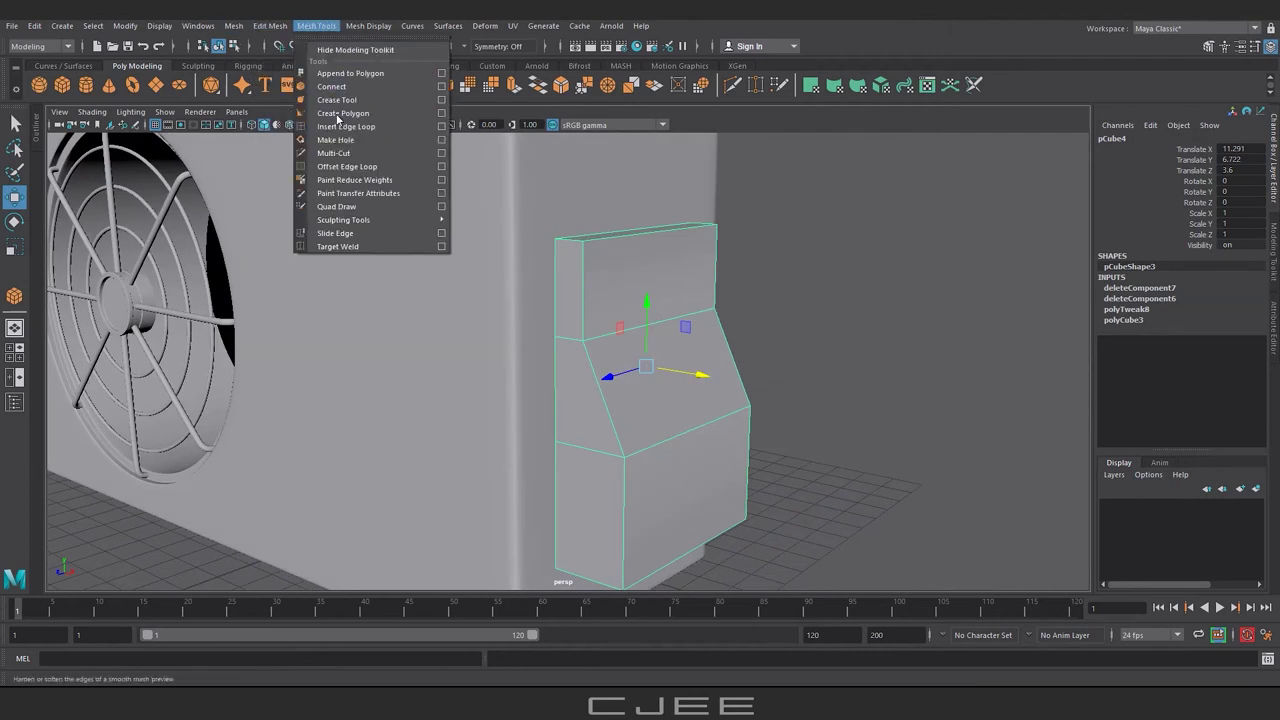
click(345, 126)
scroll(600, 277, up, 3)
click(609, 203)
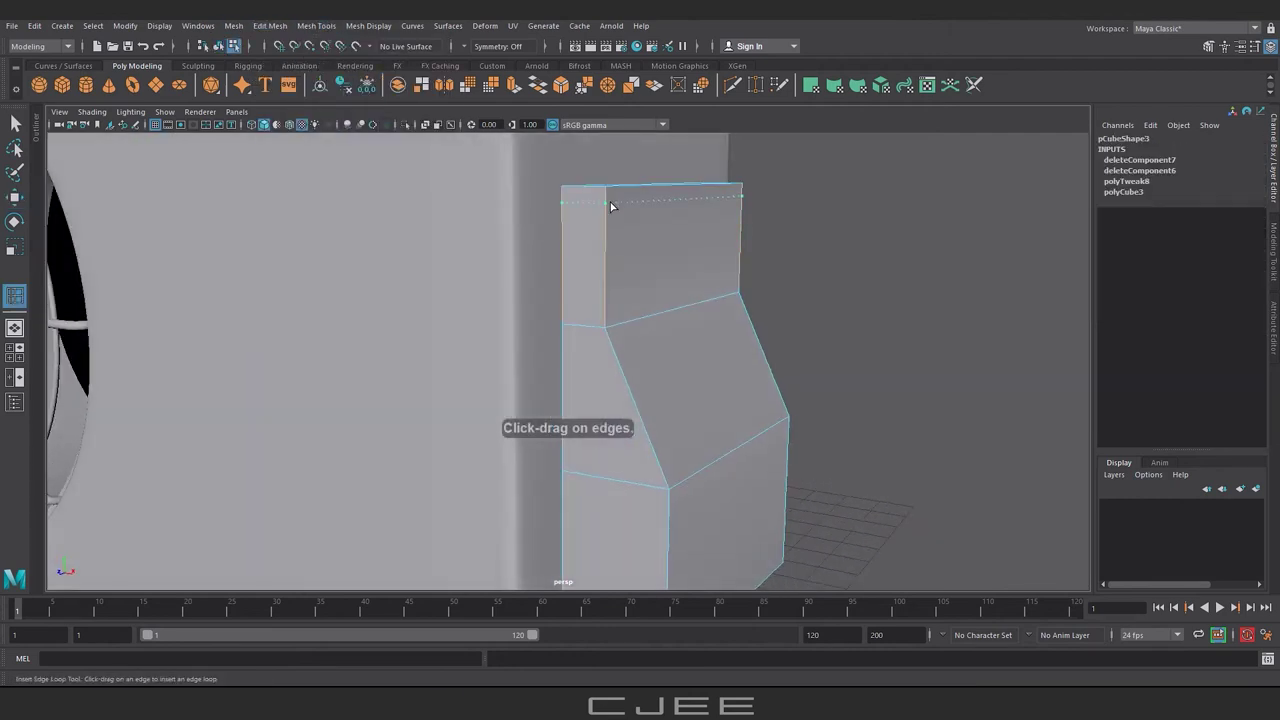
click(613, 323)
click(608, 343)
- Add paired edge loops near the bottom edge plus vertical loops on the housing
mouse_move(626, 417)
alt+mouse_down()
mouse_move(669, 457)
mouse_move(934, 383)
mouse_move(605, 409)
mouse_move(613, 392)
mouse_move(649, 513)
alt+mouse_up()
click(683, 476)
click(685, 481)
click(577, 417)
click(619, 389)
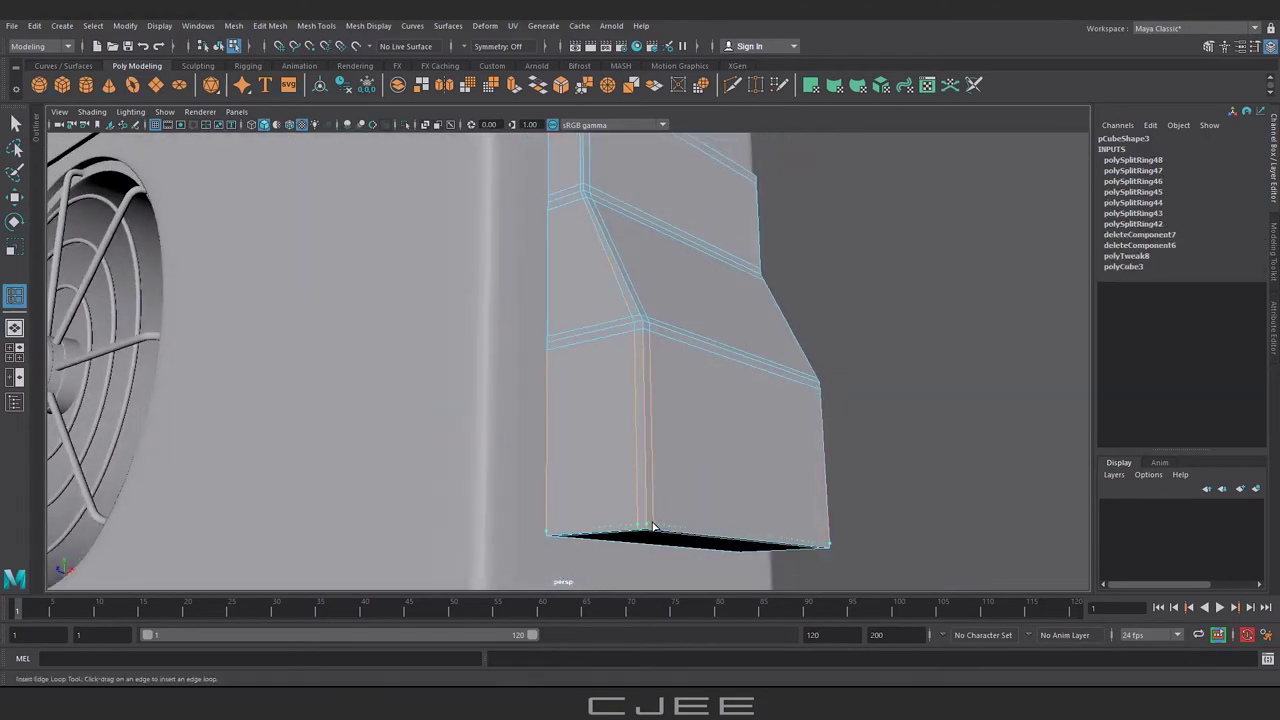
click(652, 526)
- Scale the housing's top vertices inward to taper it
right_drag(920, 313, 857, 317)
drag(466, 190, 720, 295)
key(r)
drag(563, 262, 857, 168)
drag(857, 168, 669, 563)
click(638, 313)
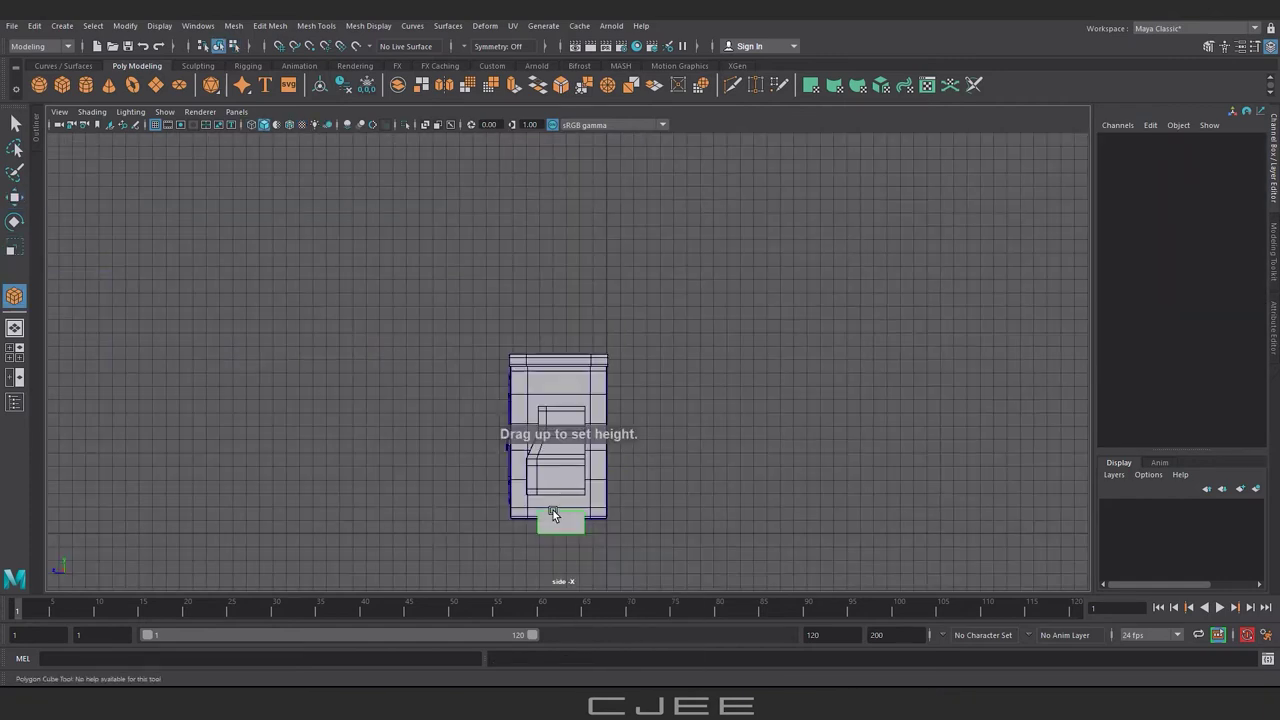
- Set the new box's height, then select it and its top-right vertex for moving along X
drag(557, 503, 567, 455)
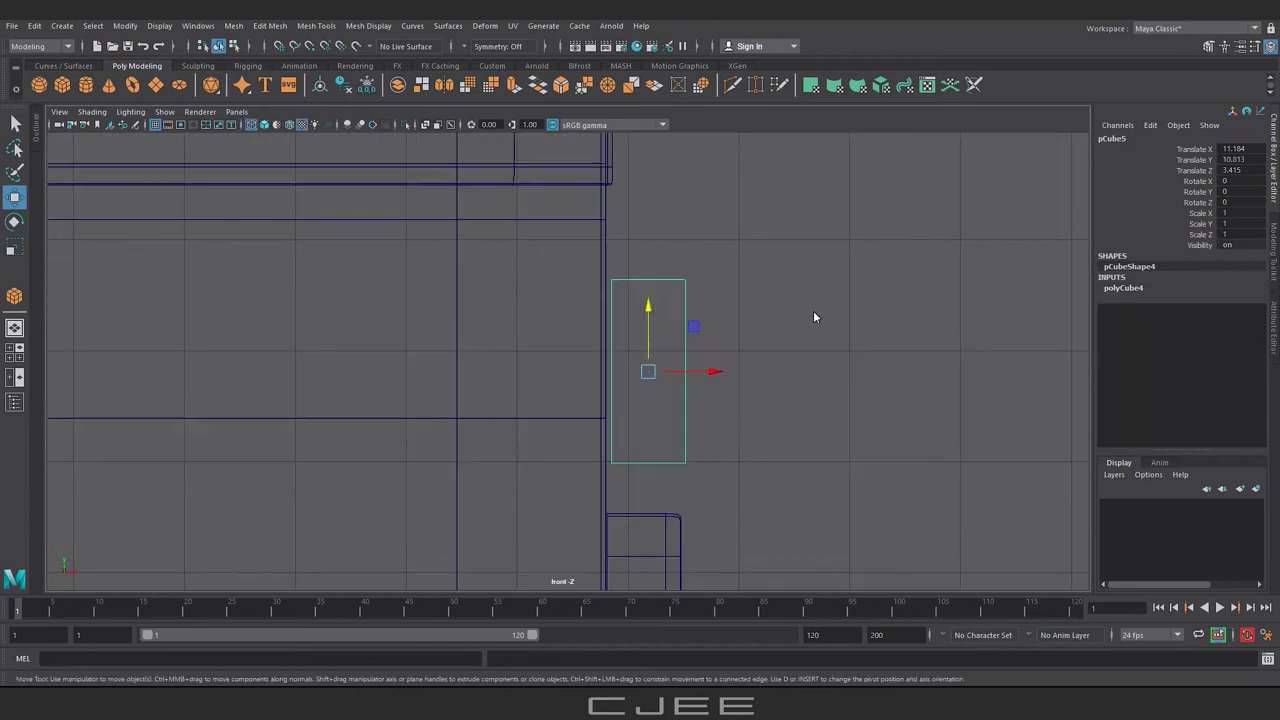
click(802, 480)
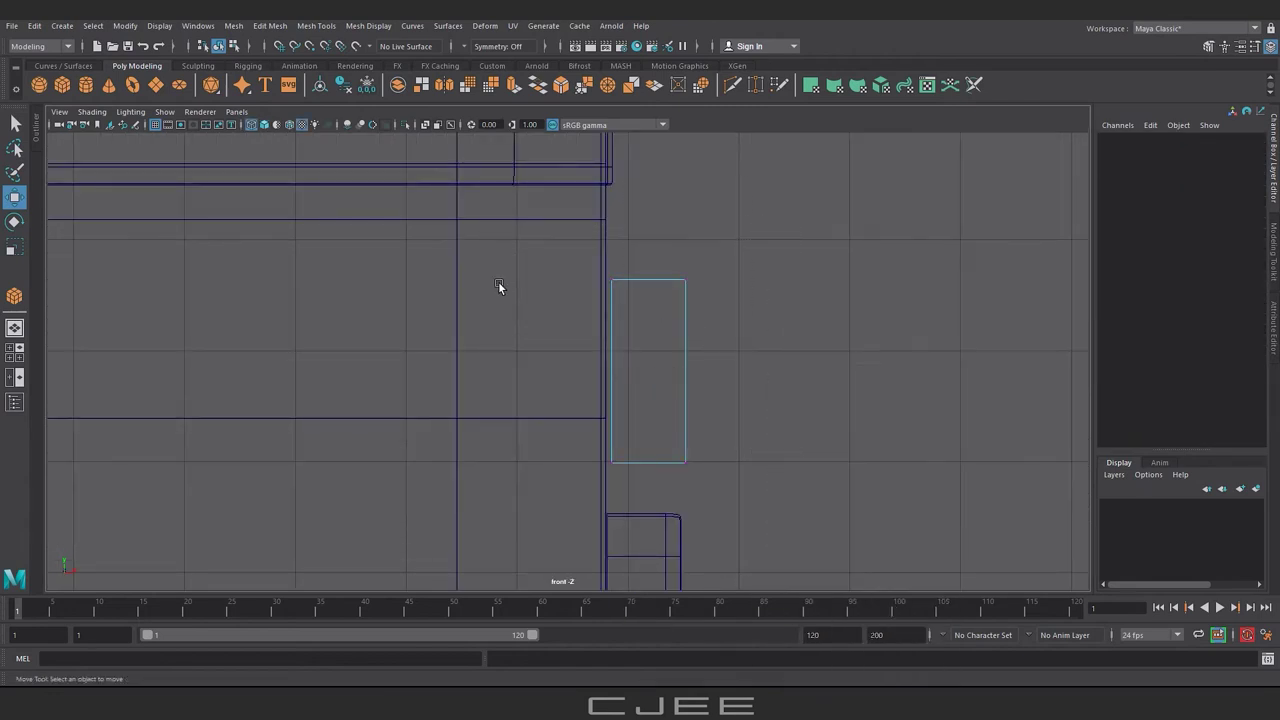
click(686, 397)
click(669, 372)
click(685, 280)
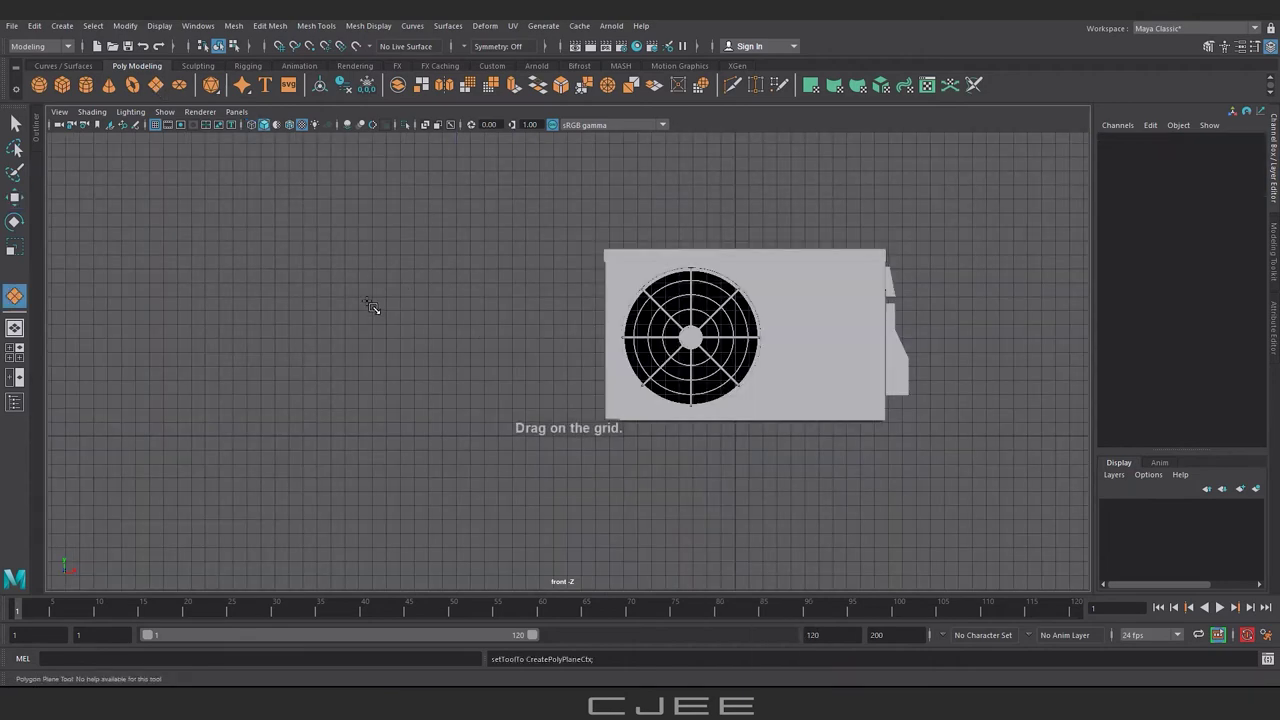
- Draw a flat plane left of the unit, narrow it in X and raise its height divisions
drag(367, 302, 438, 428)
key(w)
key(5)
key(f)
key(r)
drag(638, 401, 628, 401)
right_click(614, 329)
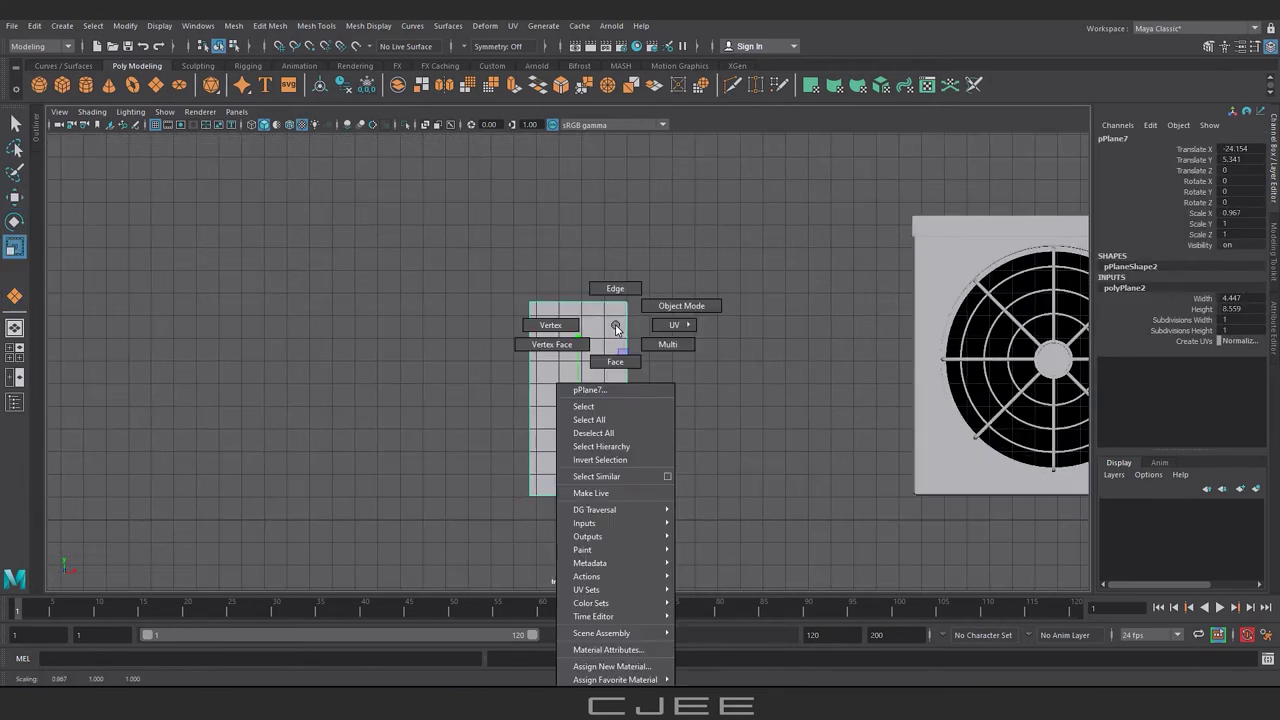
click(1180, 330)
- Move edge vertices to curve the plane's left and right sides
right_drag(690, 395, 660, 330)
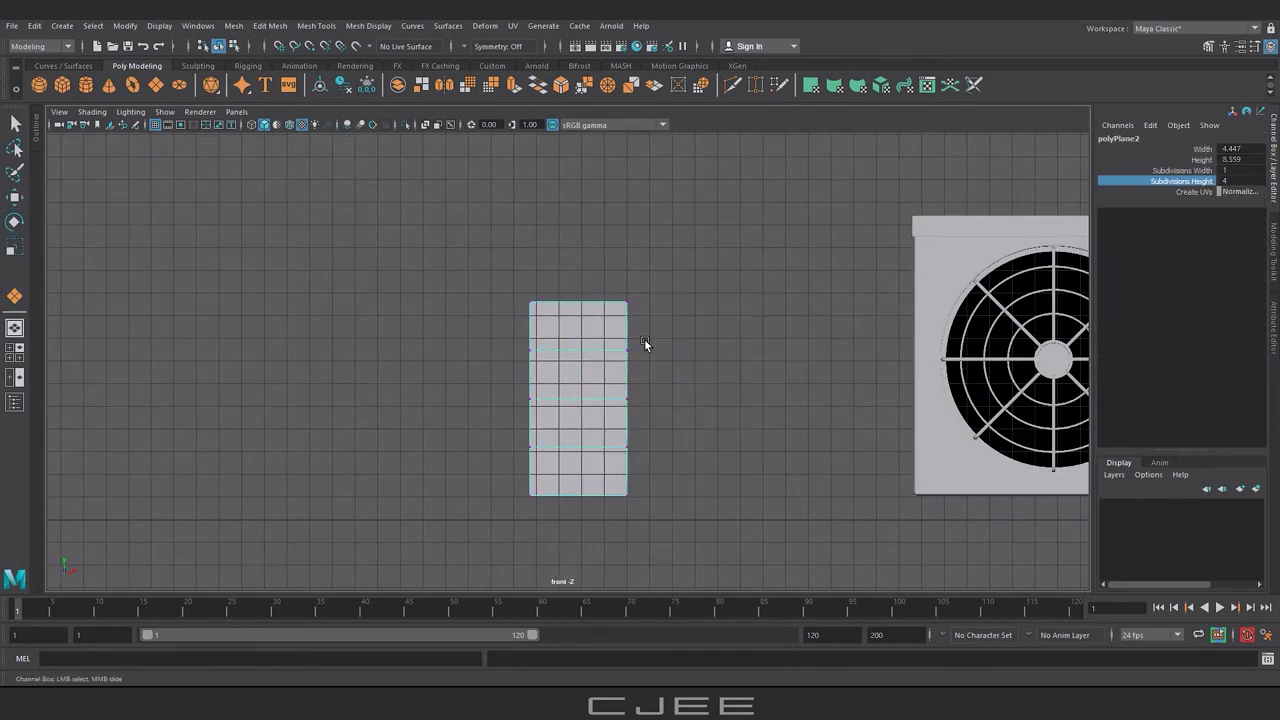
drag(520, 419, 601, 405)
key(w)
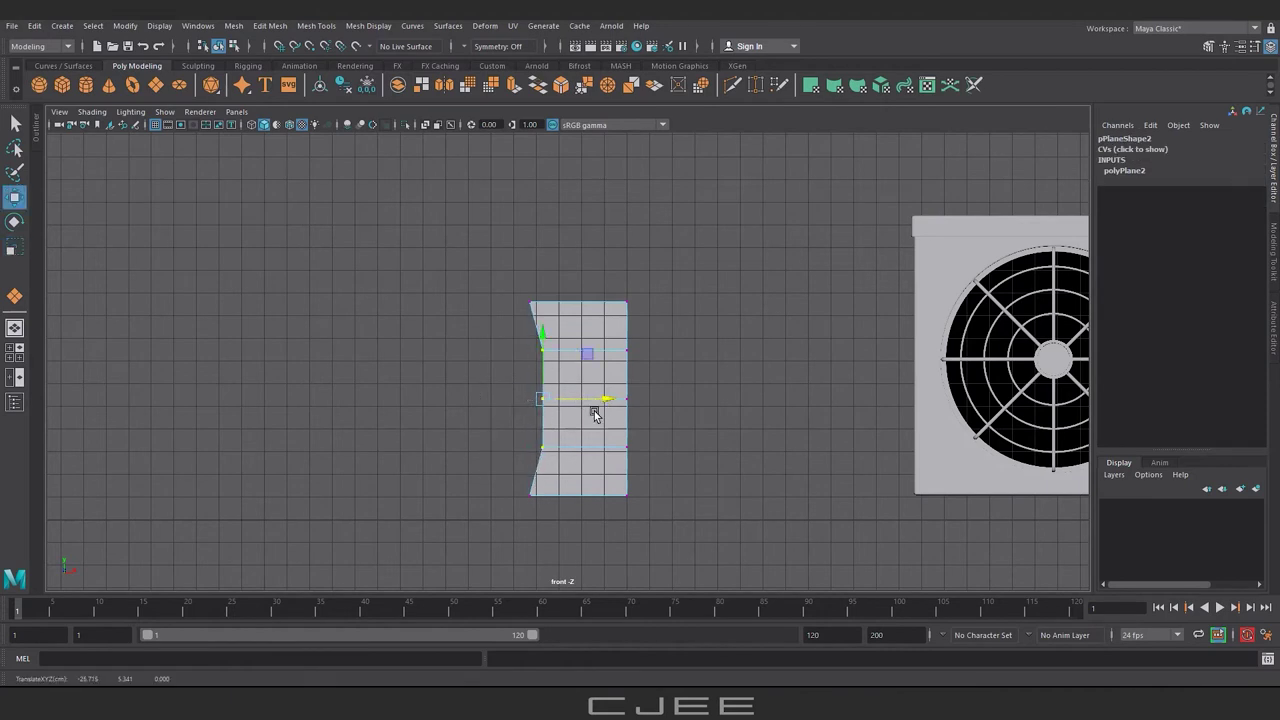
mouse_move(690, 430)
mouse_down()
mouse_move(615, 536)
mouse_move(639, 511)
mouse_up()
click(666, 499)
drag(660, 385, 615, 410)
drag(660, 398, 674, 400)
drag(650, 335, 615, 360)
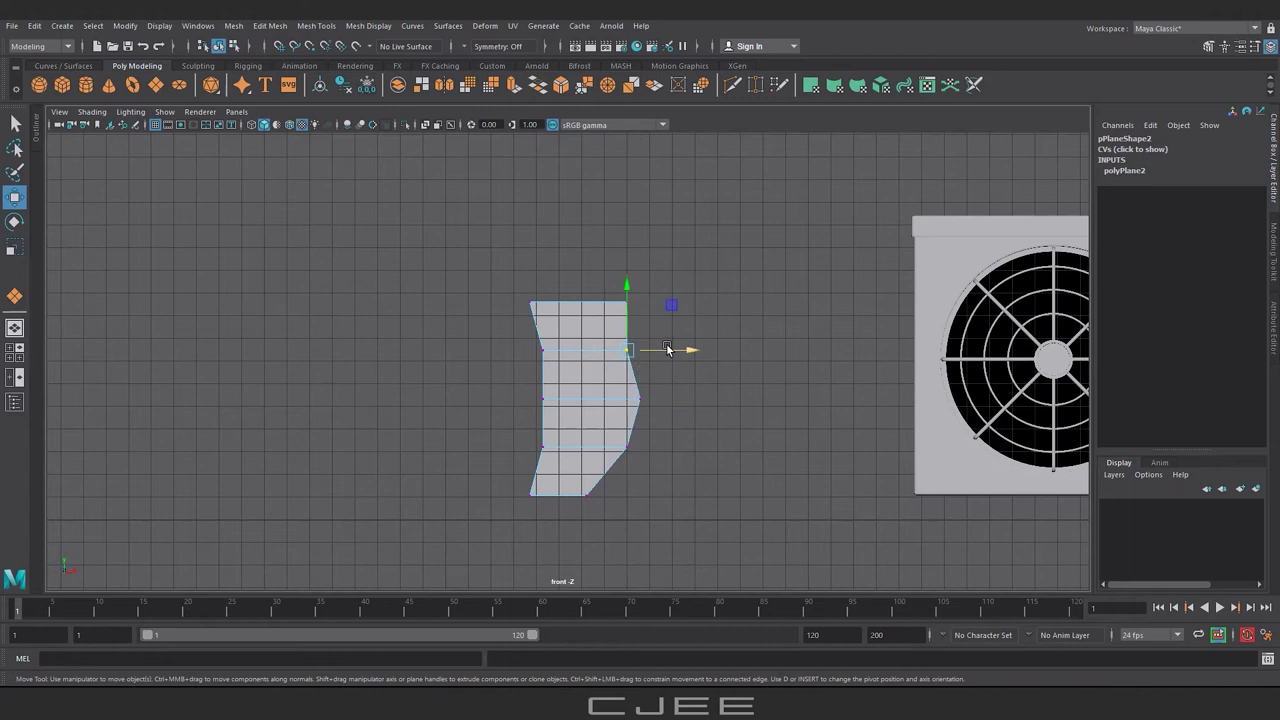
drag(690, 328, 699, 337)
- Refine the blade outline by nudging individual right, left and bottom vertices
click(711, 307)
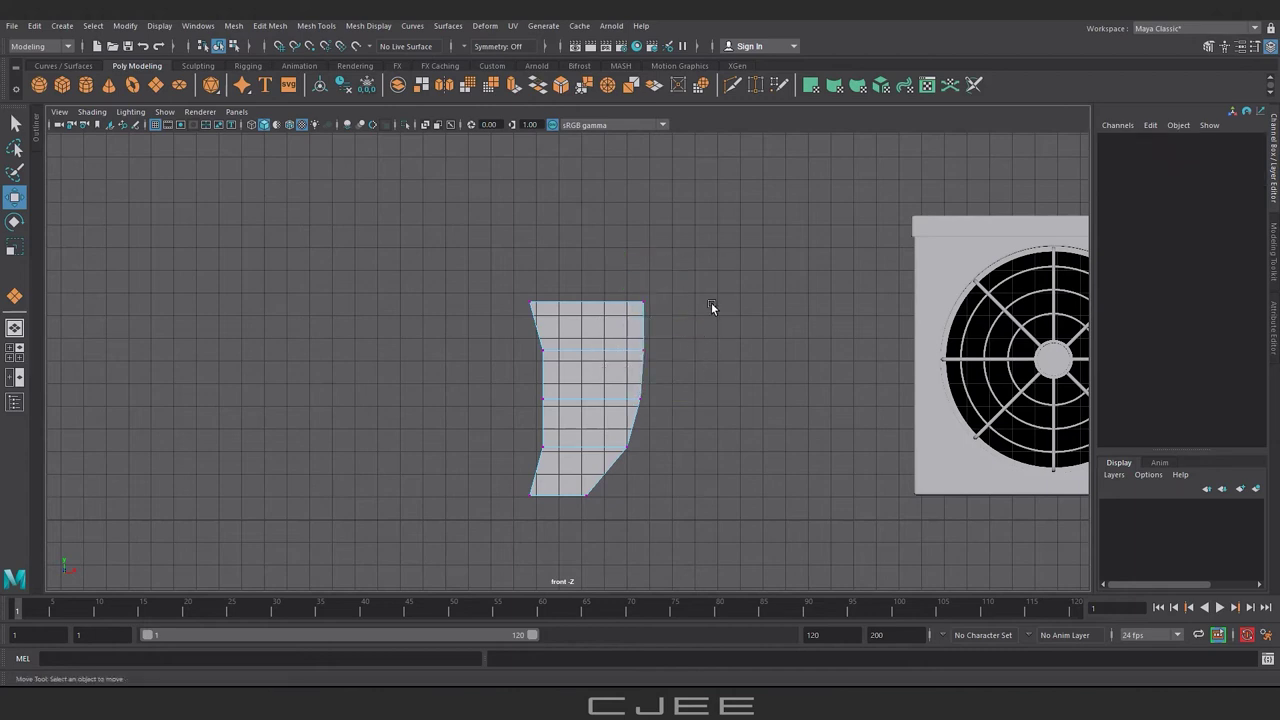
drag(745, 268, 598, 483)
drag(690, 374, 706, 374)
mouse_move(757, 241)
mouse_down()
mouse_move(655, 334)
mouse_move(696, 350)
mouse_up()
drag(794, 252, 640, 312)
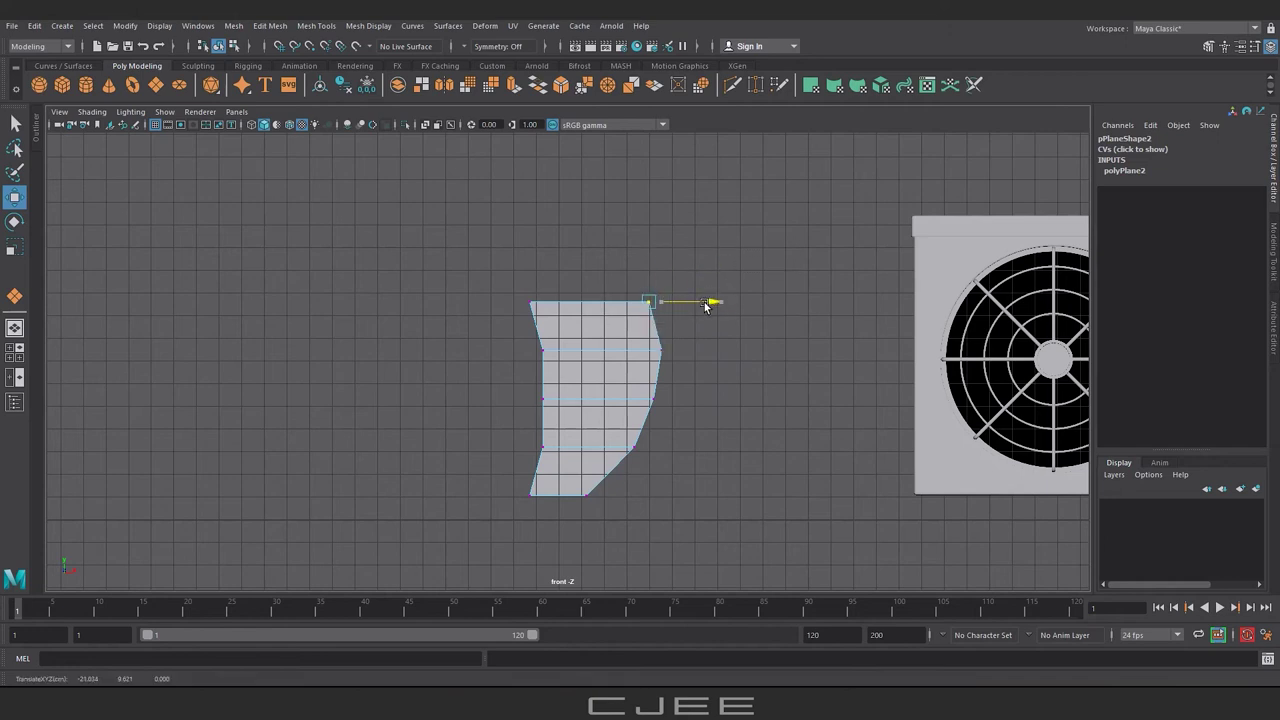
drag(484, 389, 608, 400)
mouse_move(510, 475)
mouse_down()
mouse_move(600, 510)
mouse_move(615, 497)
mouse_up()
click(689, 512)
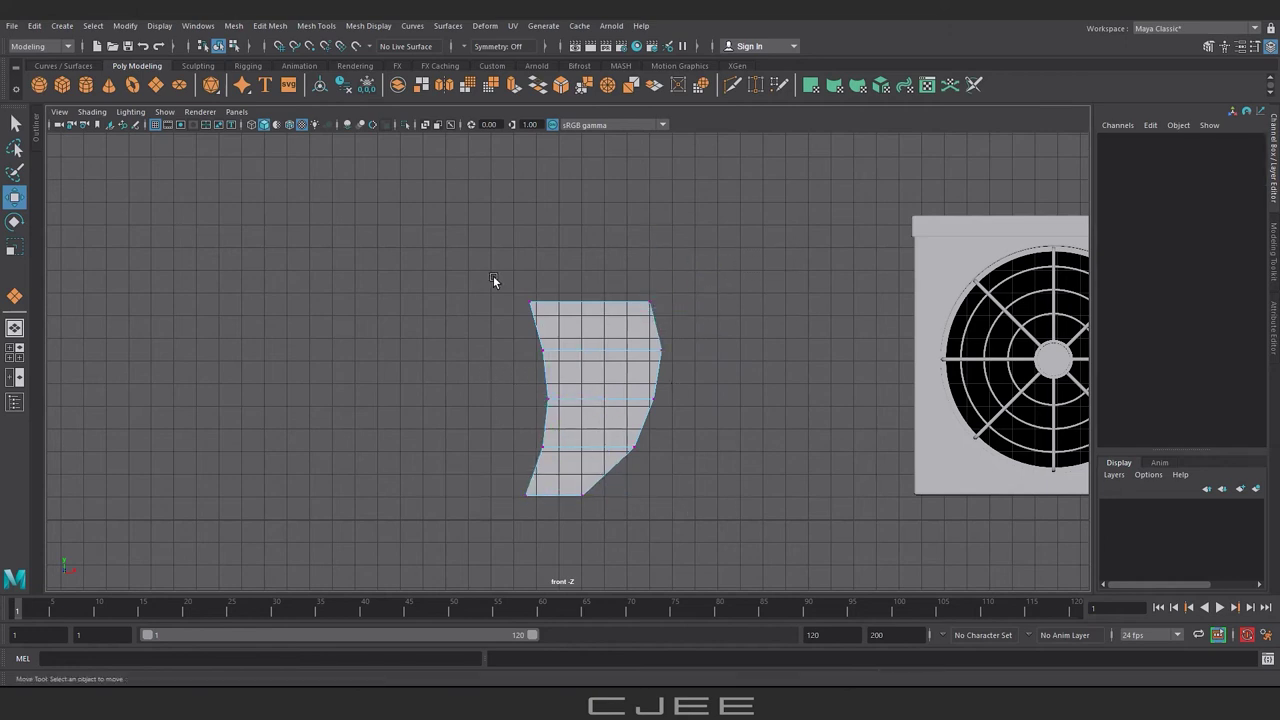
- Cut a new edge into the plane and raise the top-middle vertex into a peak
click(733, 86)
key(w)
drag(606, 270, 570, 305)
drag(589, 242, 589, 229)
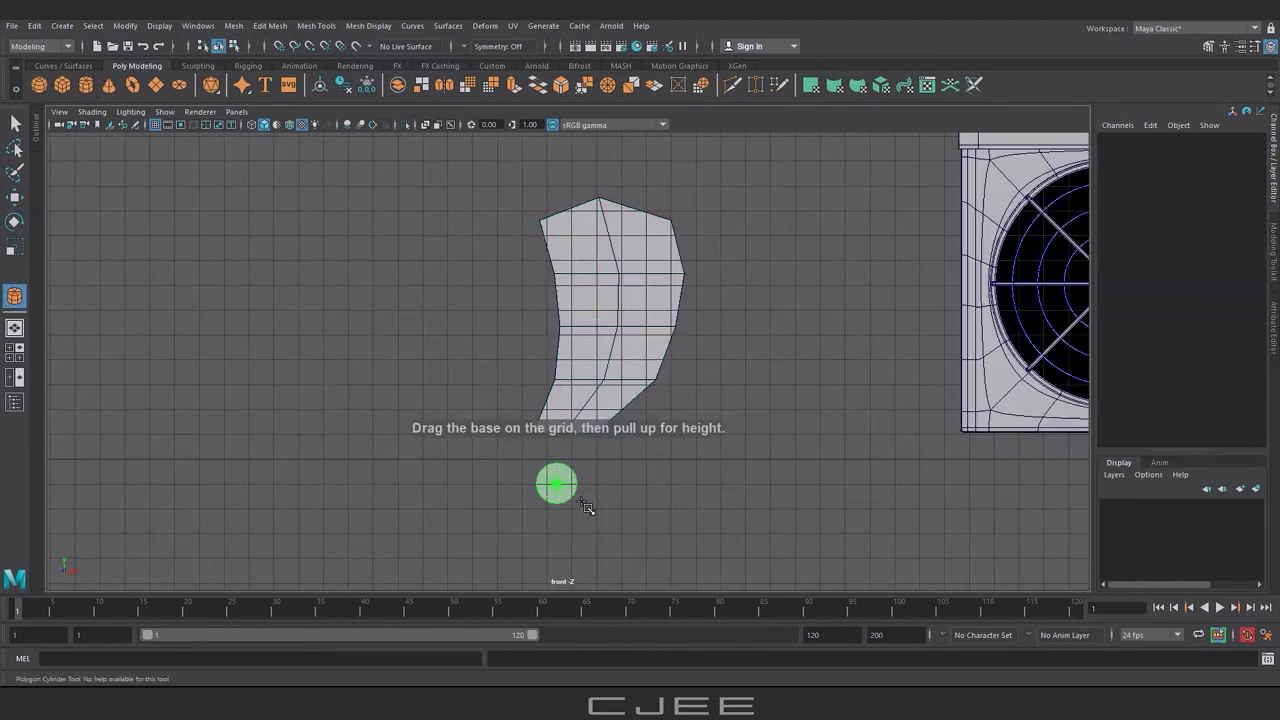
- Select blade vertices and inspect the curved blade in perspective, framing the selection
drag(645, 182, 665, 262)
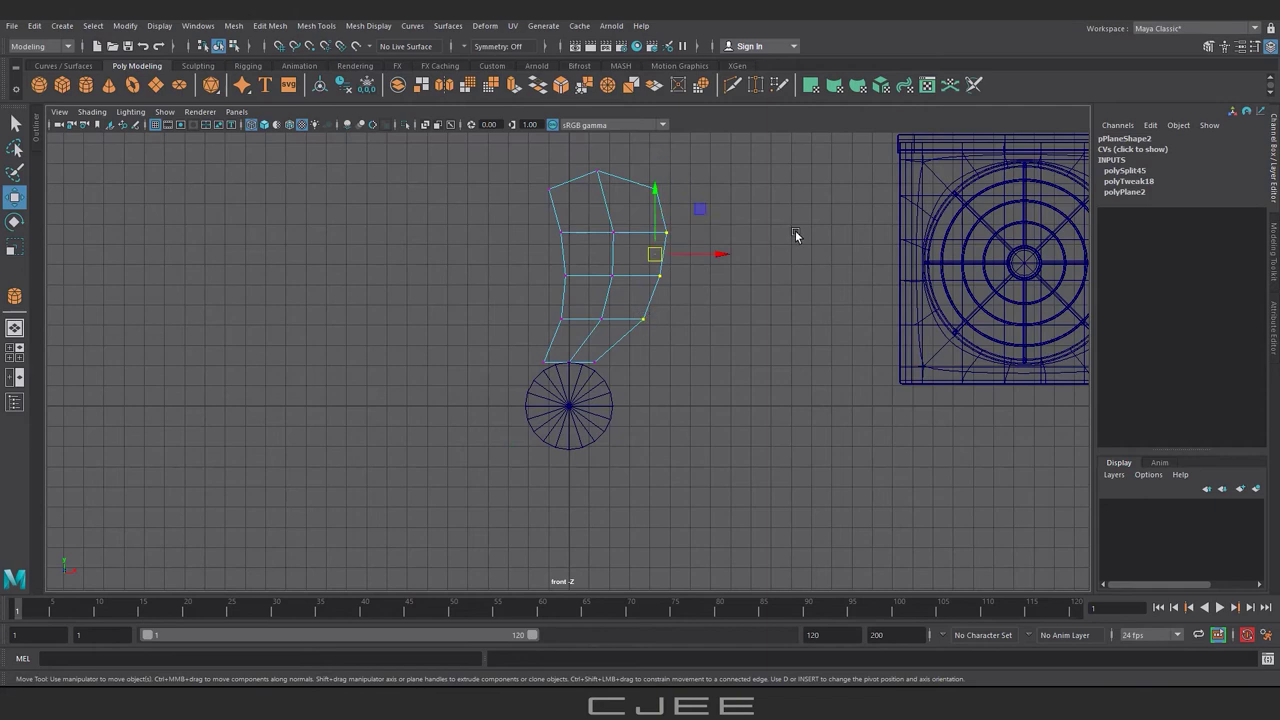
mouse_move(796, 236)
alt+mouse_down()
mouse_move(650, 470)
mouse_move(709, 380)
mouse_move(672, 318)
alt+mouse_up()
scroll(689, 391, up, 3)
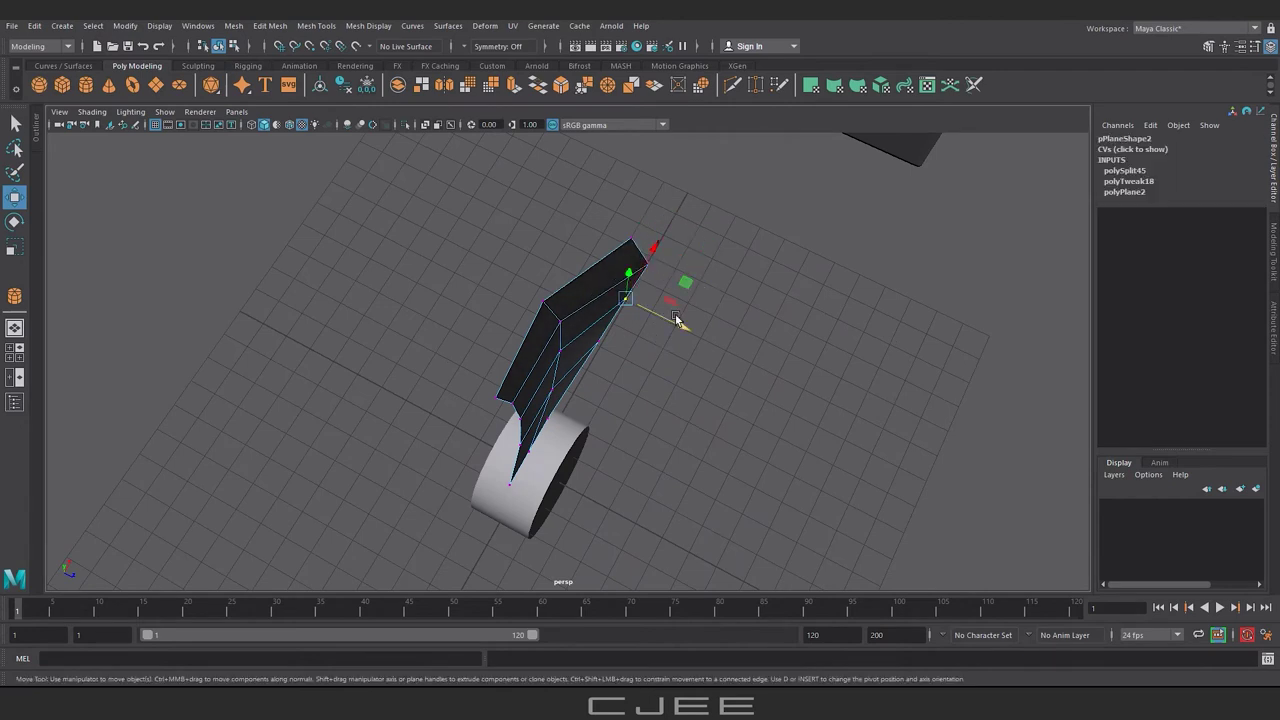
click(629, 243)
click(717, 374)
mouse_move(717, 374)
alt+mouse_down()
mouse_move(532, 326)
mouse_move(494, 246)
mouse_move(574, 280)
alt+mouse_up()
click(574, 280)
key(f)
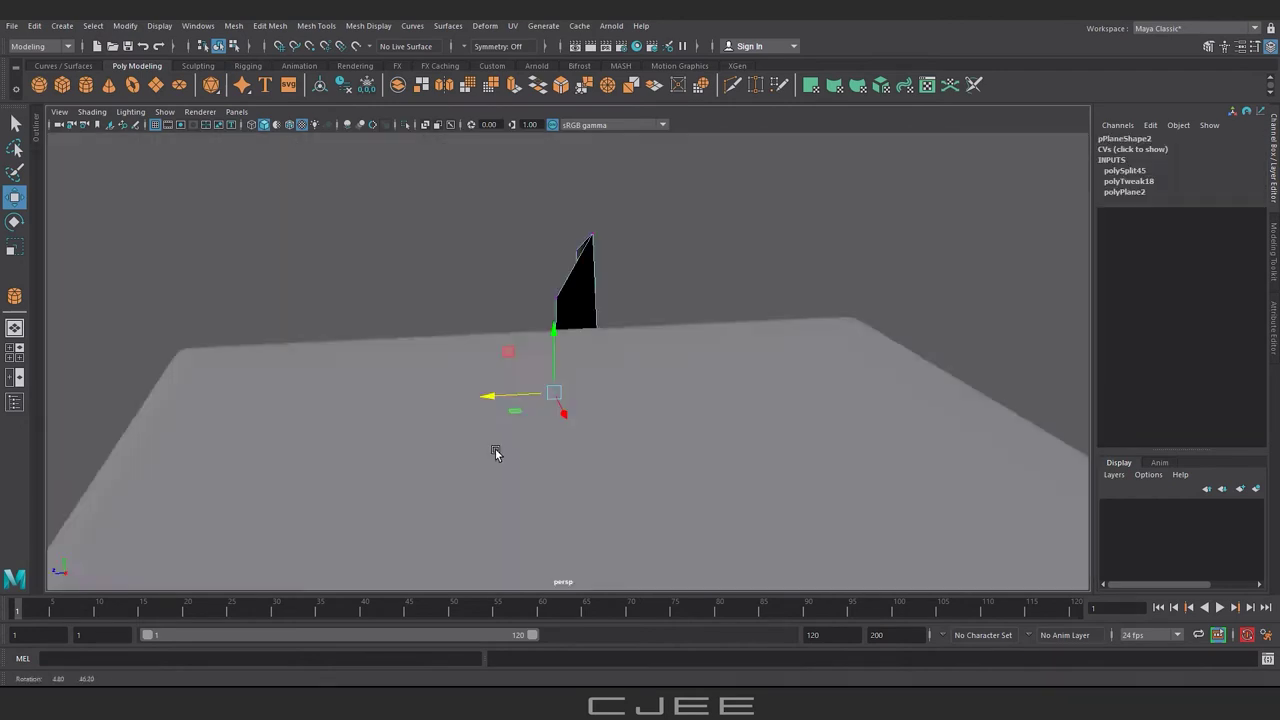
- Duplicate the blade into five rotated copies, combine them into one mesh and centre its pivot
click(34, 25)
click(221, 233)
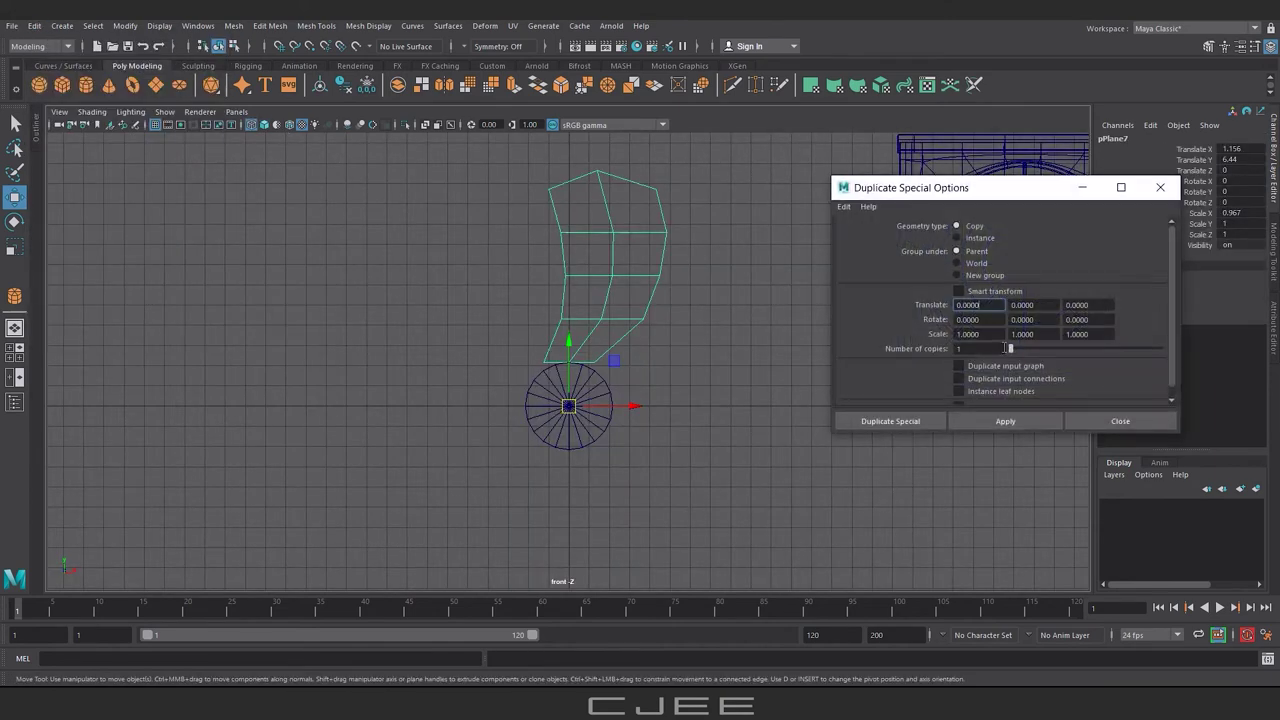
text(5)
key(Tab)
text(72)
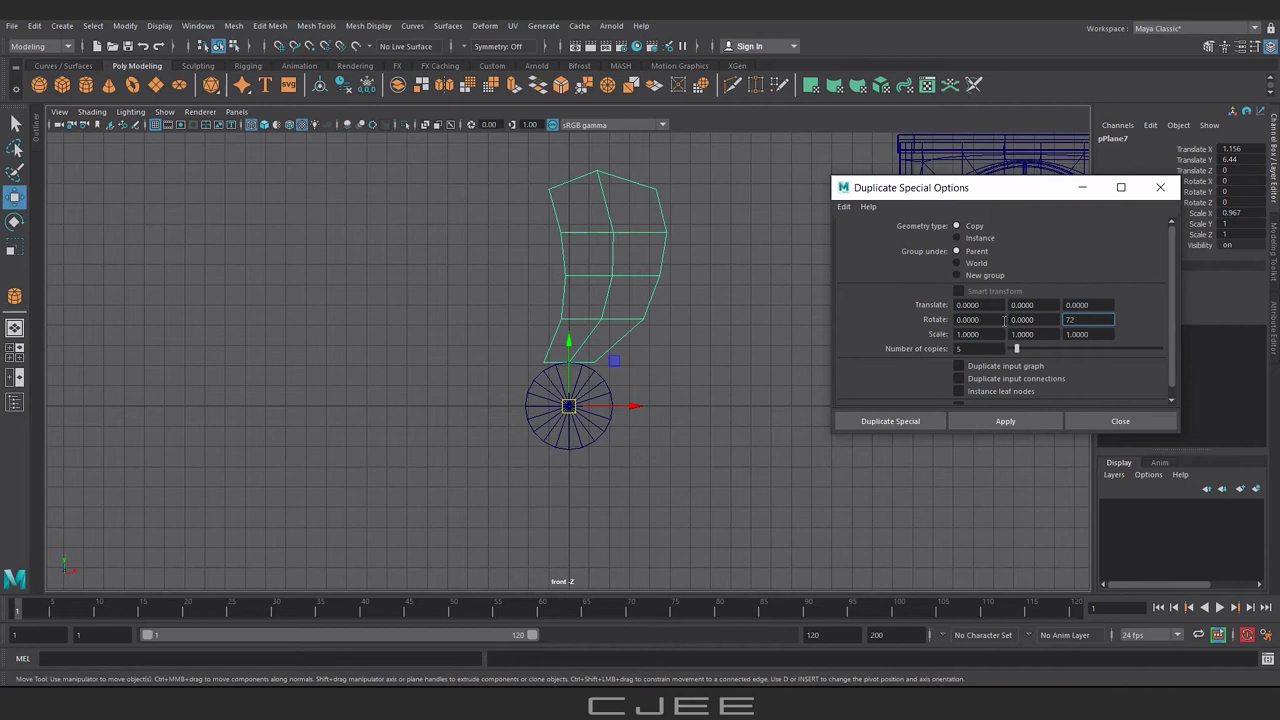
click(900, 420)
click(233, 25)
click(260, 71)
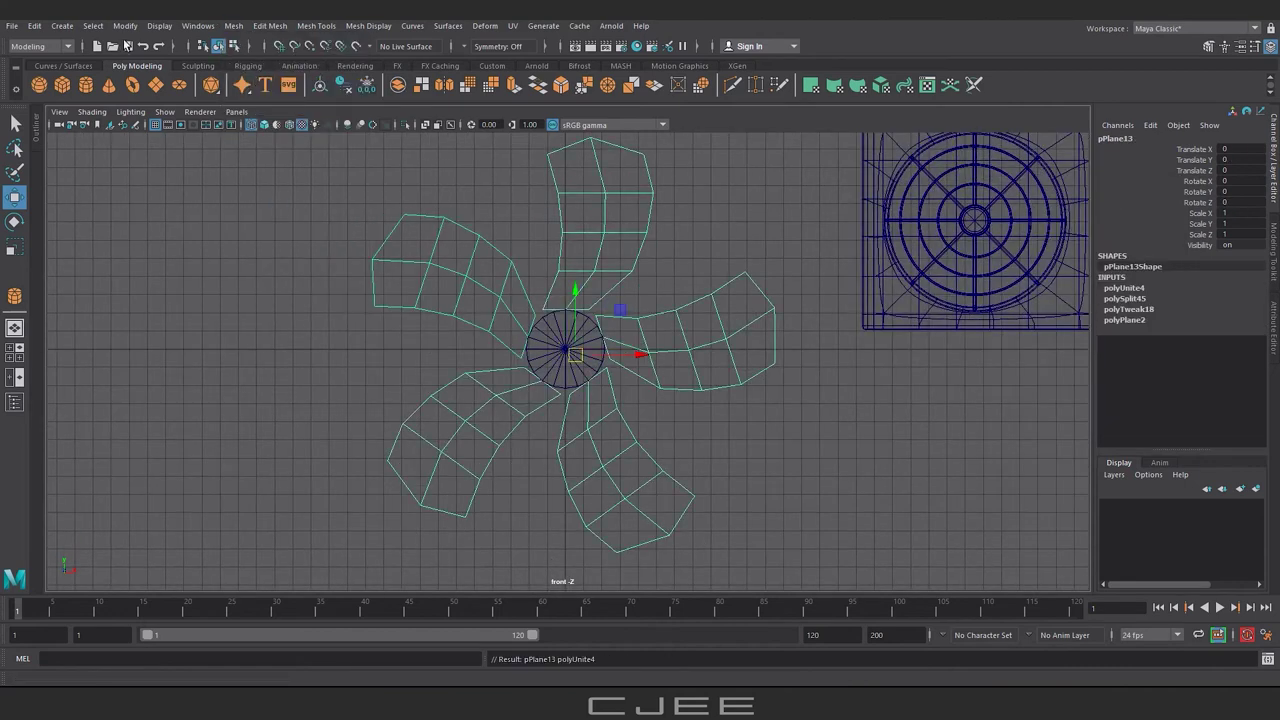
click(125, 25)
click(170, 122)
- Merge the blade vertices at the fan centre and around the hub rim
scroll(619, 338, up, 2)
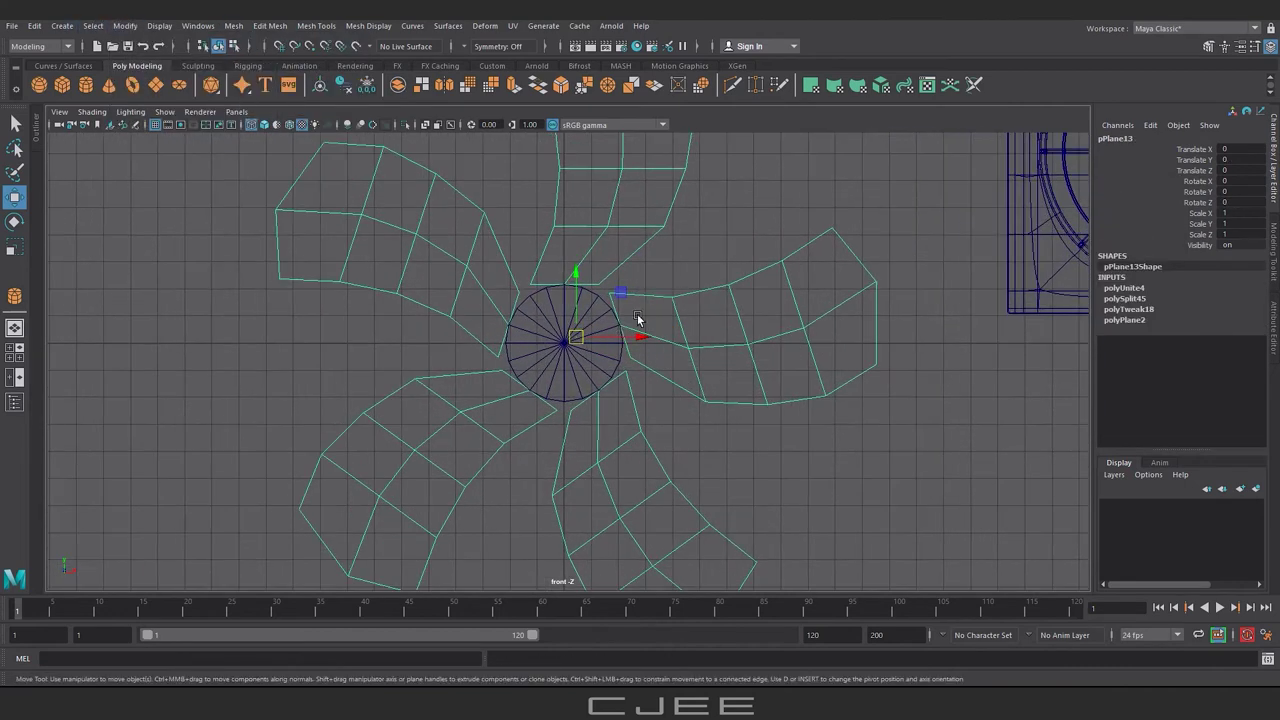
right_drag(615, 323, 609, 294)
drag(590, 276, 609, 294)
mouse_move(603, 286)
shift+right_down()
mouse_move(655, 415)
mouse_move(690, 460)
shift+right_up()
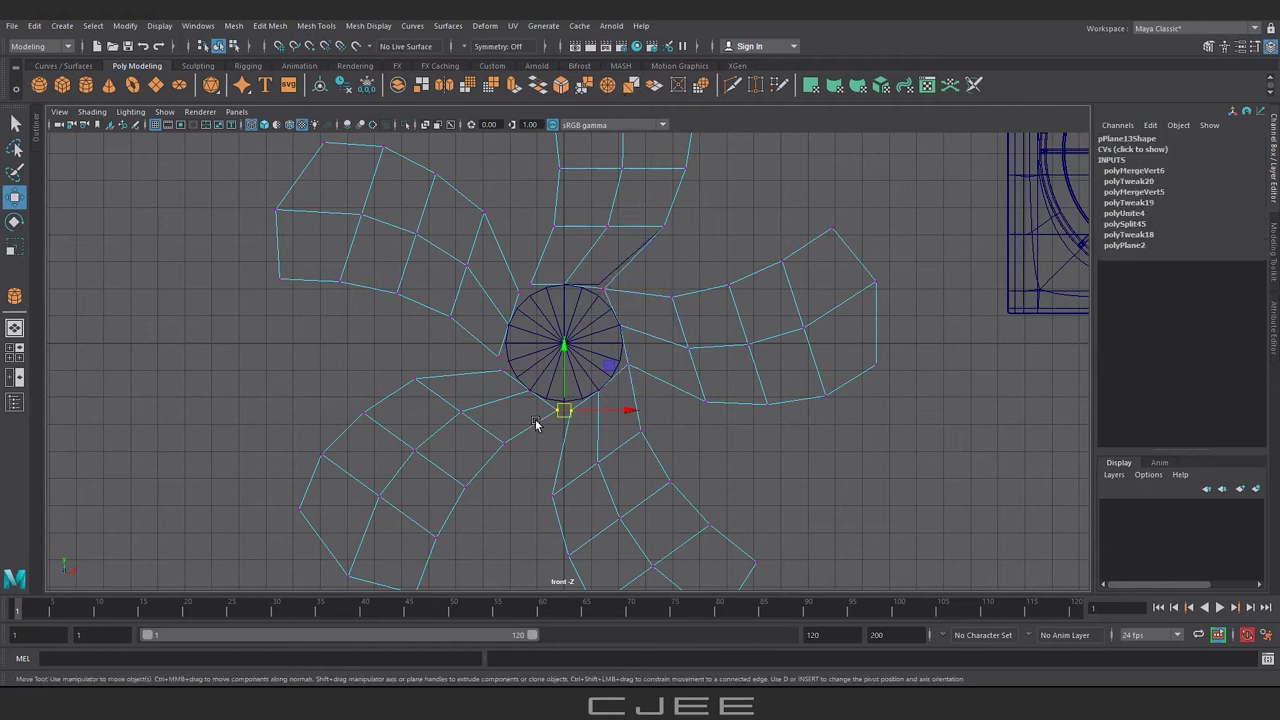
shift+right_drag(537, 420, 585, 480)
shift+right_drag(486, 380, 535, 440)
shift+right_drag(620, 354, 627, 300)
- Move the central hole's rim vertices onto the hub circle's edge
scroll(628, 300, up, 1)
scroll(660, 290, up, 2)
click(665, 244)
click(702, 356)
drag(705, 356, 697, 358)
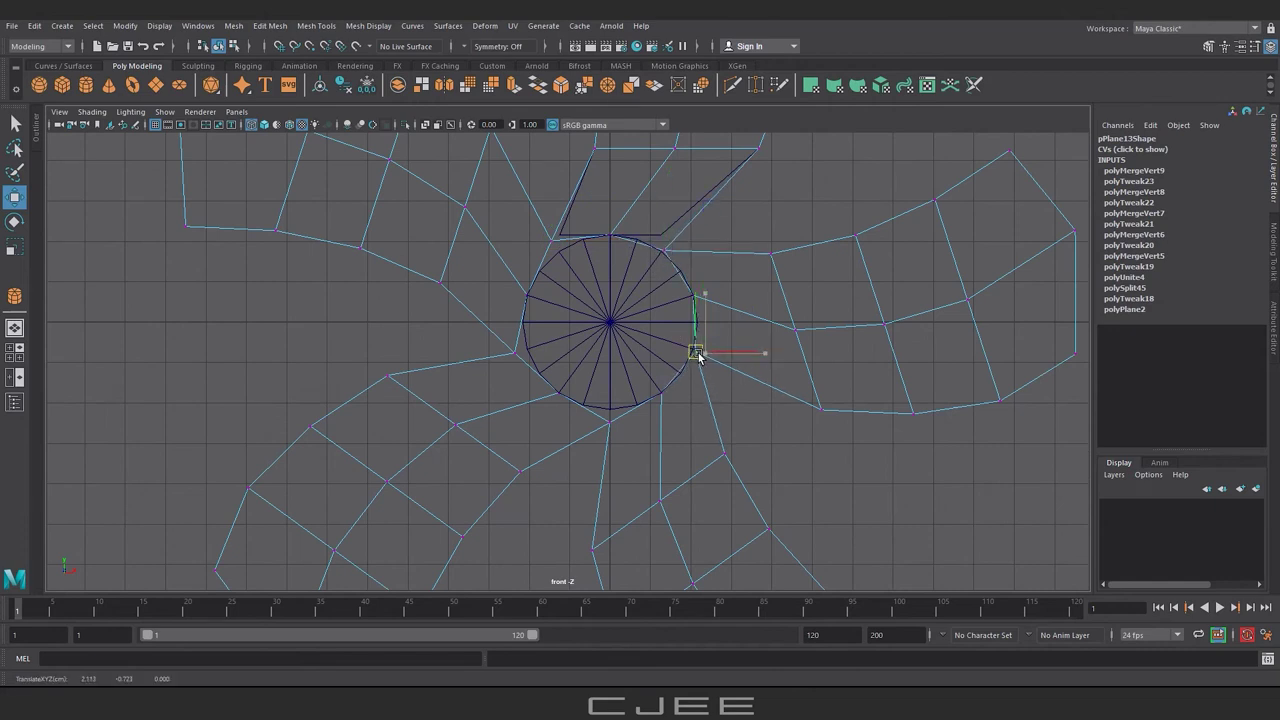
click(612, 416)
drag(611, 363, 614, 355)
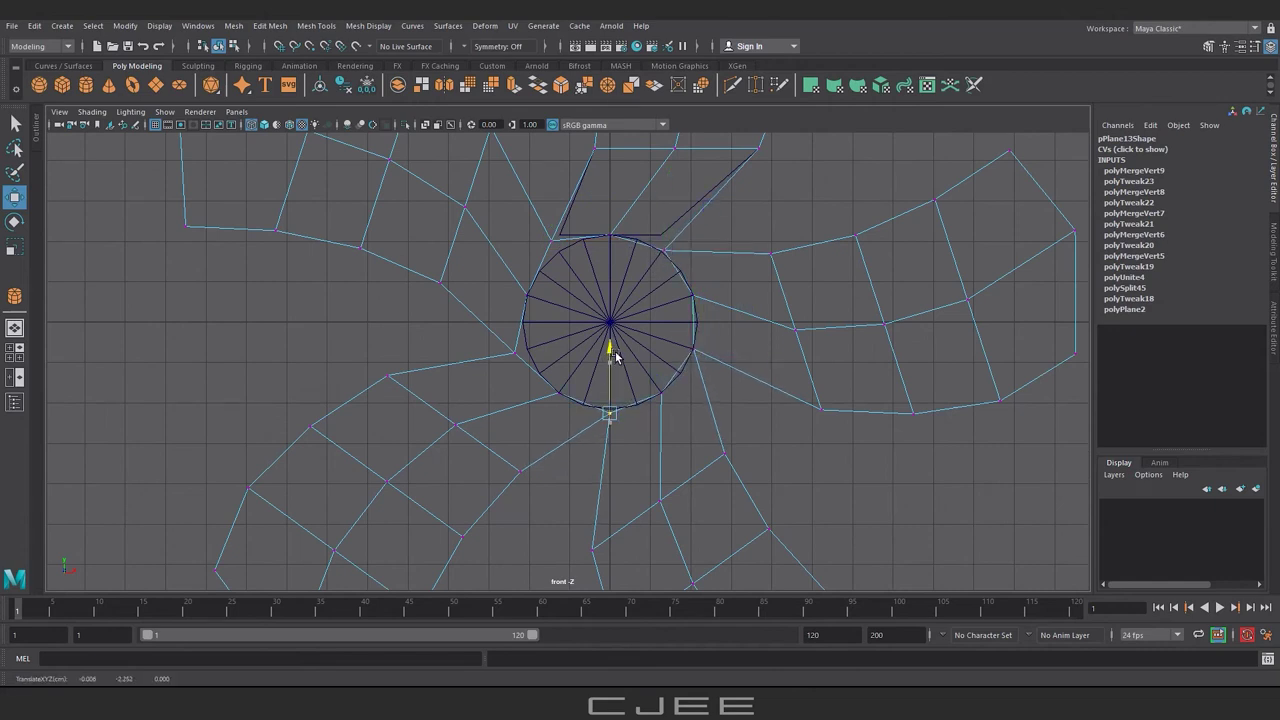
click(520, 352)
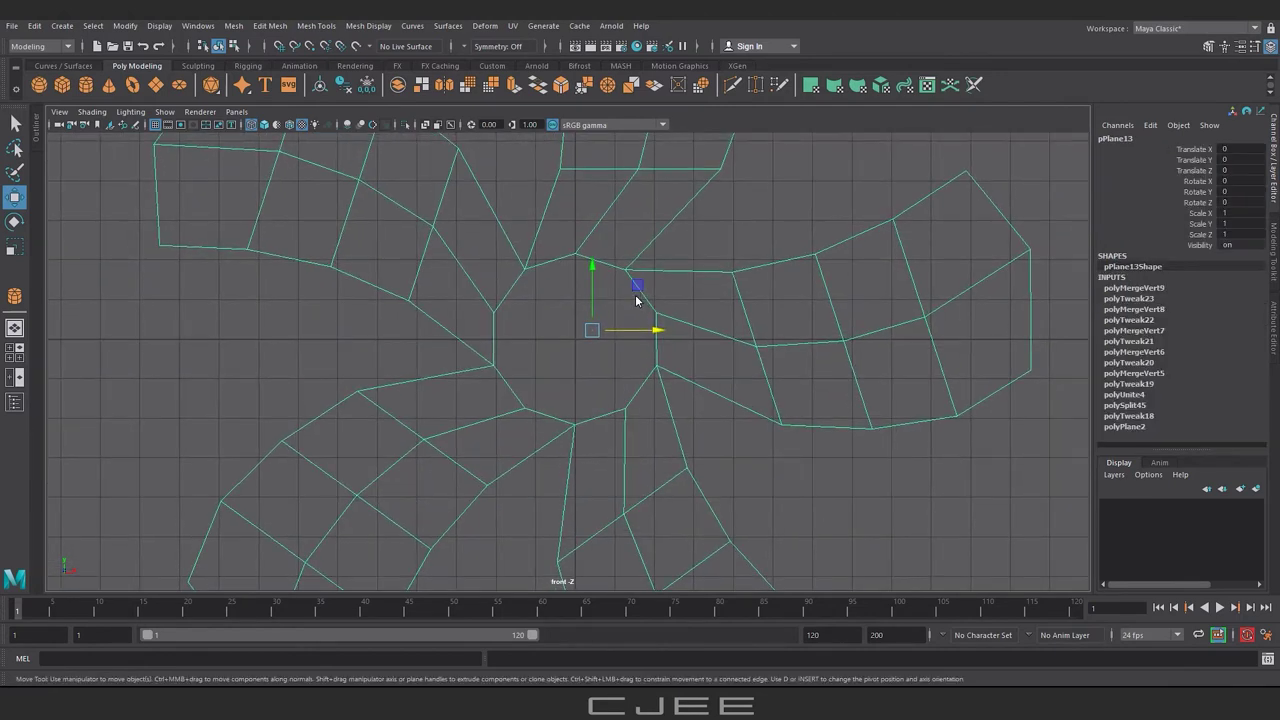
- Select the central hole's edge loop, extrude it and shrink the inner ring
right_drag(636, 300, 640, 277)
click(550, 264)
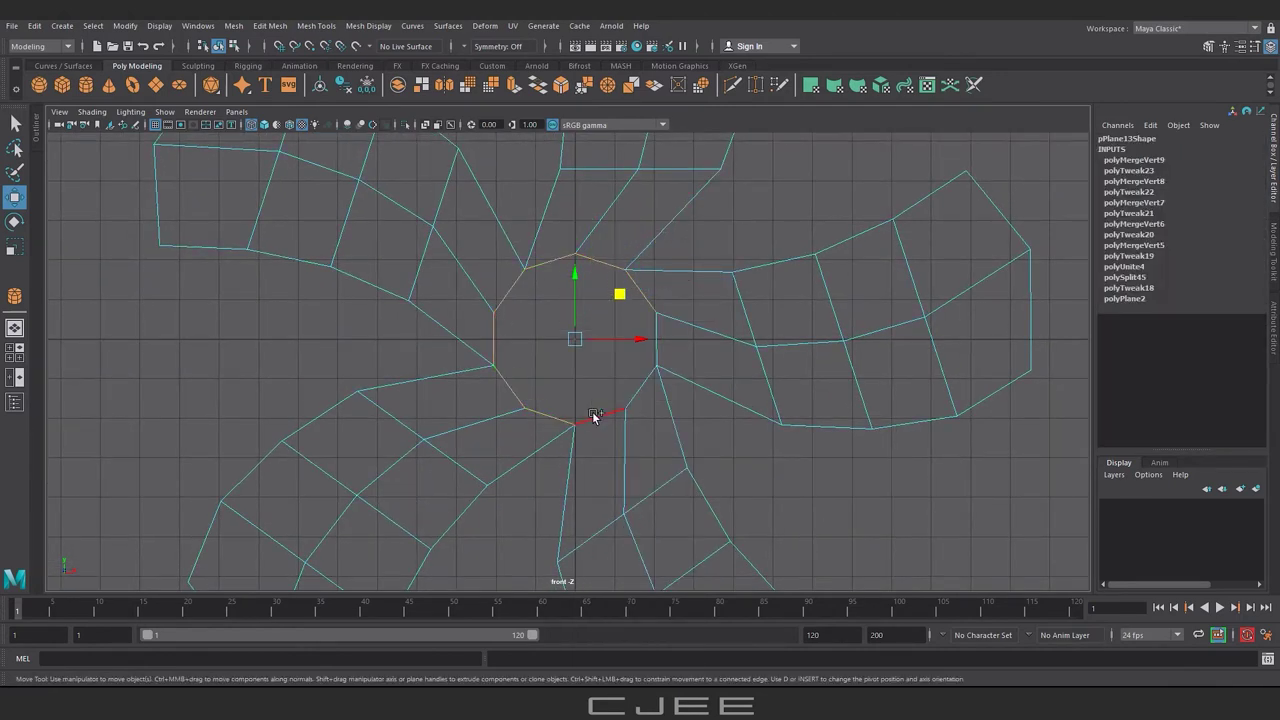
key(ctrl+e)
drag(575, 340, 560, 348)
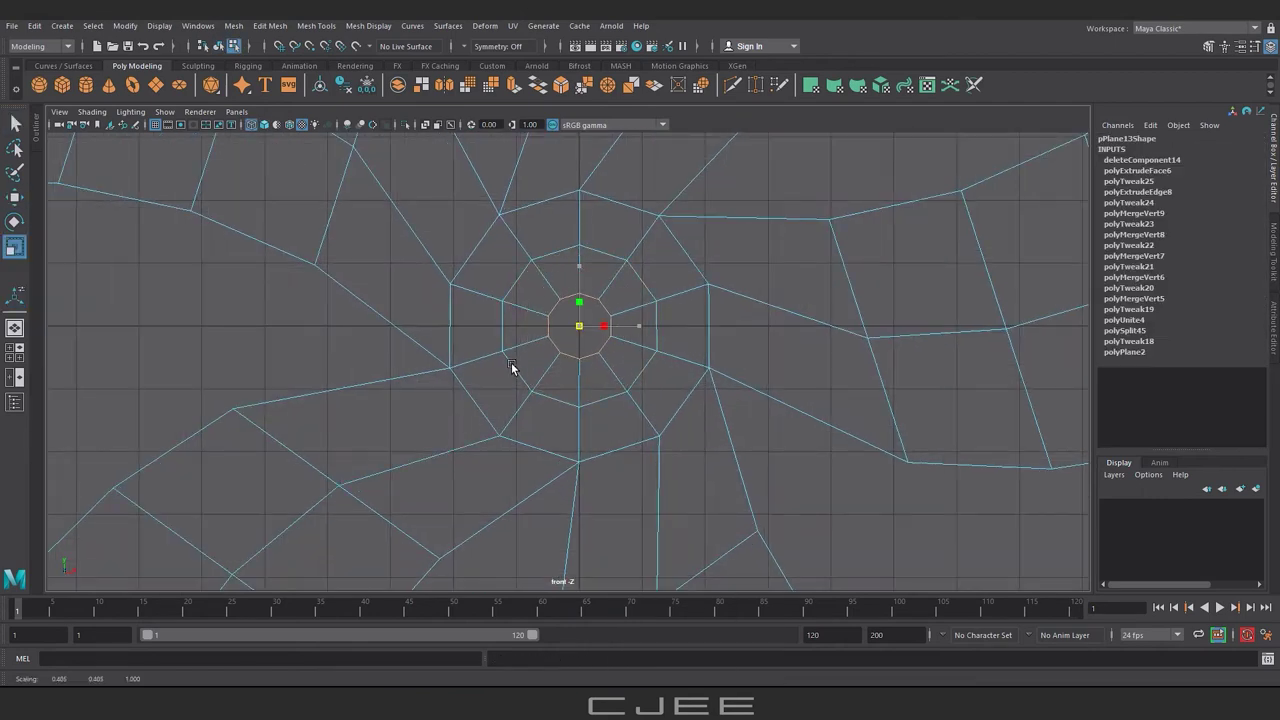
- Shrink the inner ring slightly and insert three edge loops around the hub
drag(511, 365, 503, 368)
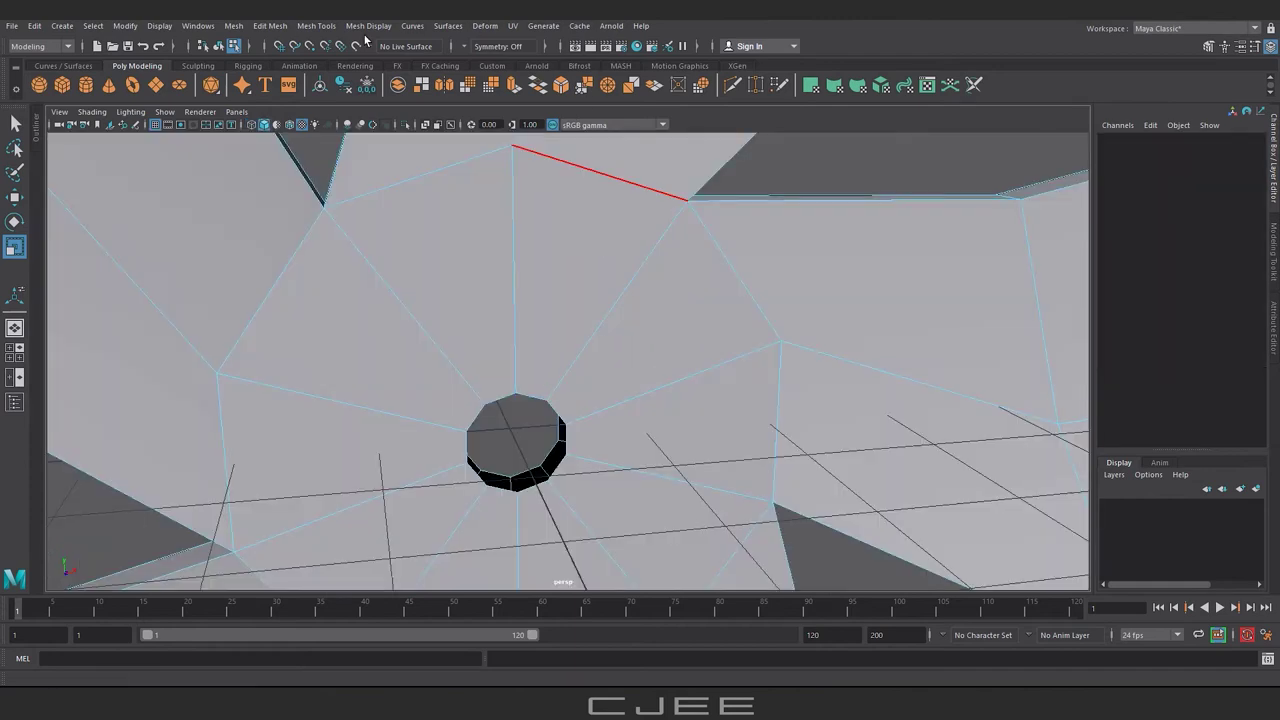
click(316, 25)
click(345, 126)
drag(657, 234, 651, 259)
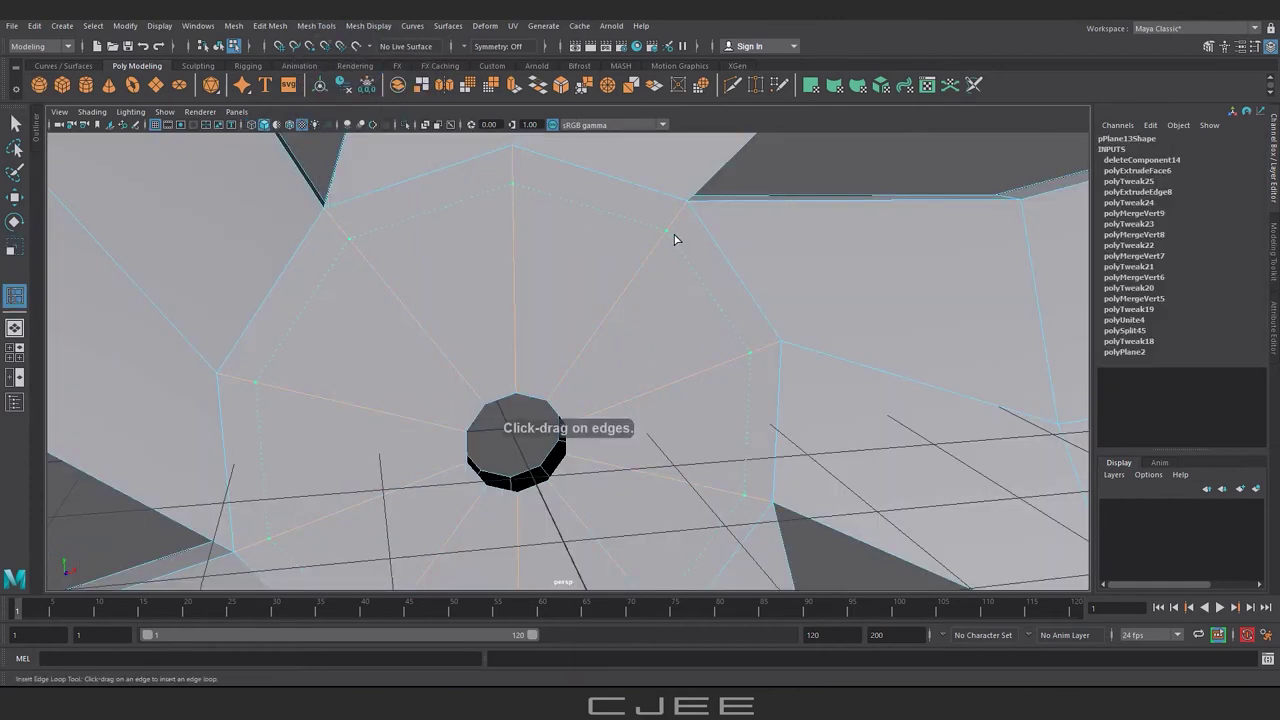
click(651, 259)
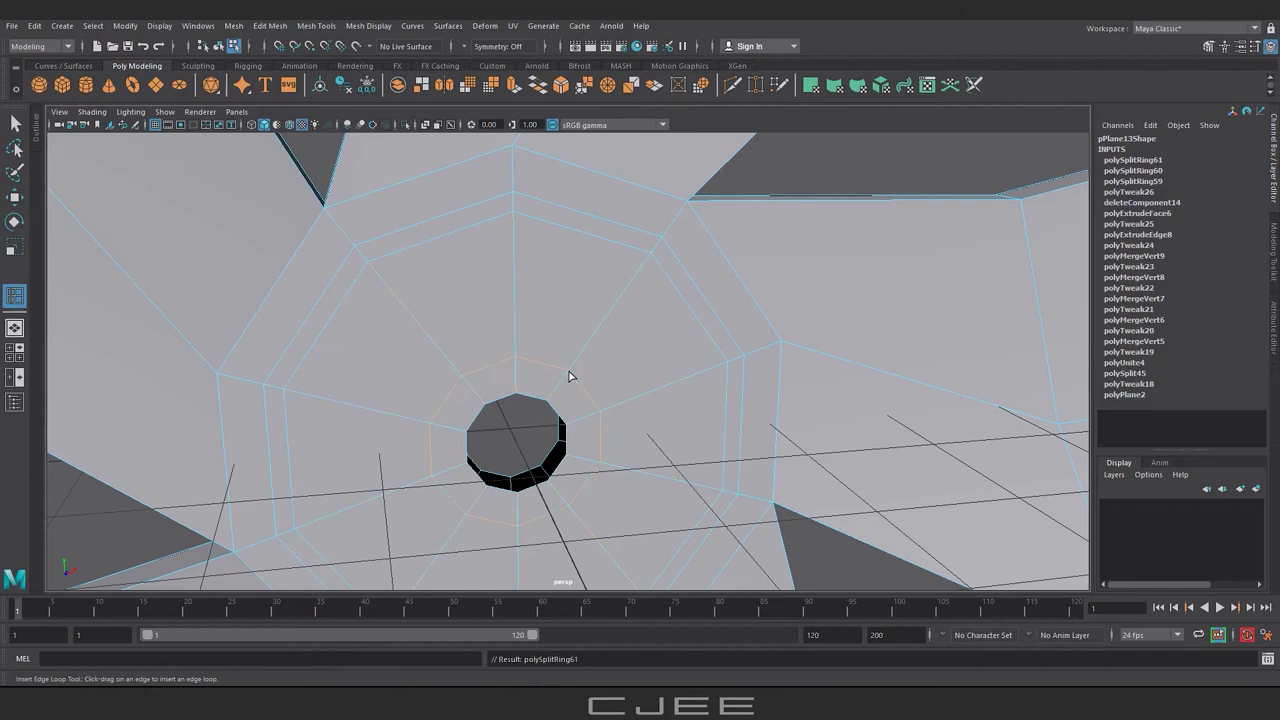
click(580, 363)
- Extrude the hub's face loop twice and push the faces into the hole
right_drag(674, 263, 676, 296)
key(w)
click(594, 229)
shift+double_click(458, 212)
key(f)
key(ctrl+e)
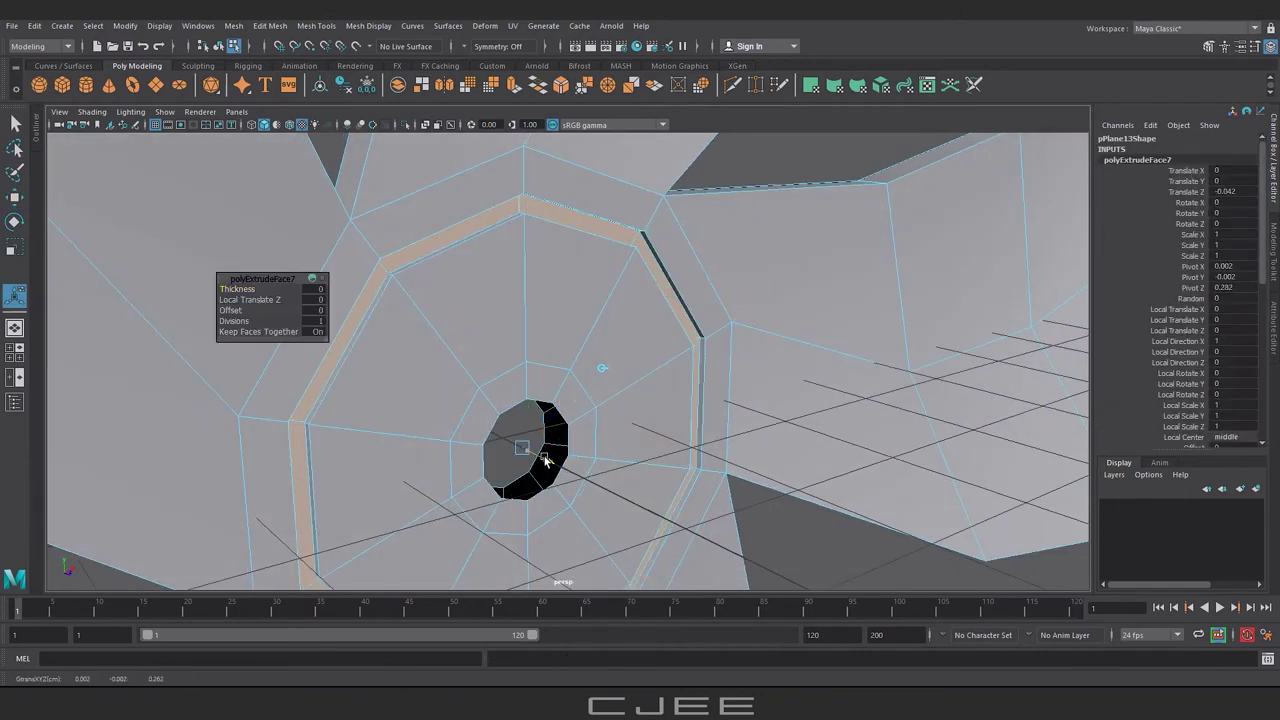
mouse_move(545, 460)
alt+mouse_down()
mouse_move(613, 399)
mouse_move(600, 329)
mouse_move(508, 286)
mouse_move(491, 441)
mouse_move(620, 380)
mouse_move(703, 486)
alt+mouse_up()
click(613, 399)
key(ctrl+e)
drag(572, 390, 578, 405)
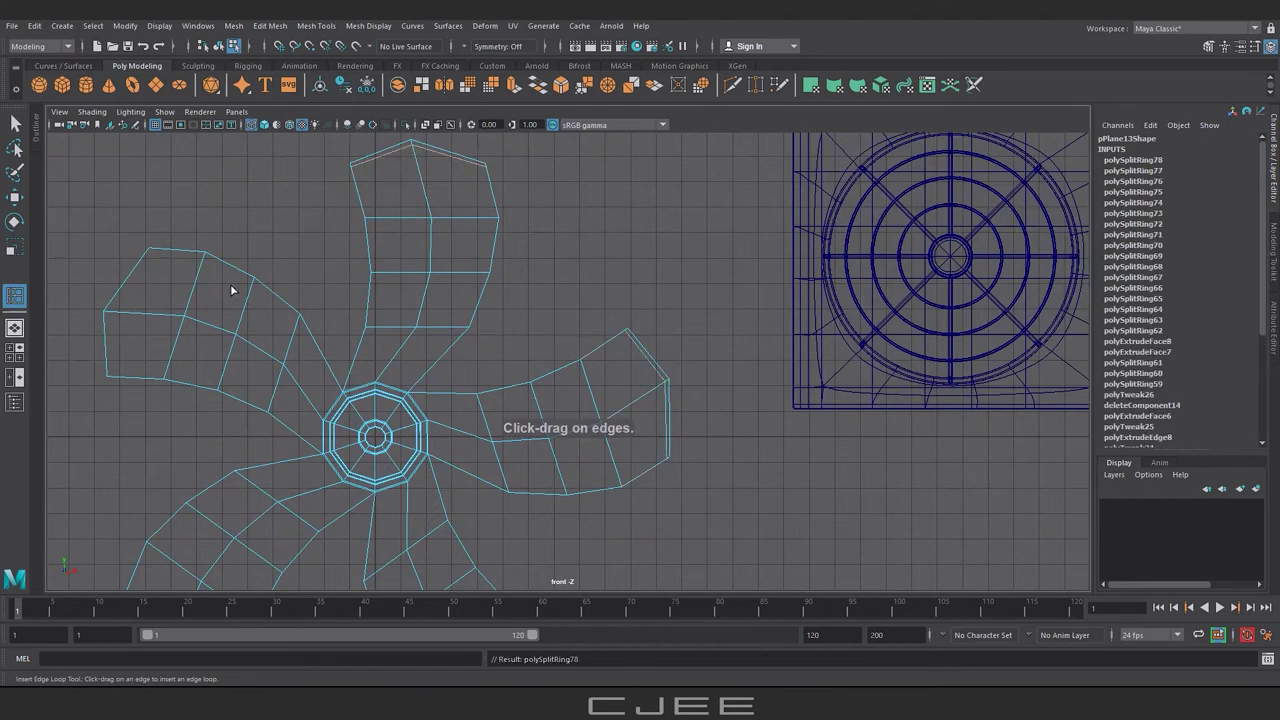
- Add edge loops across the left and lower-left blades near their tips
click(108, 330)
alt+middle_drag(120, 400, 255, 281)
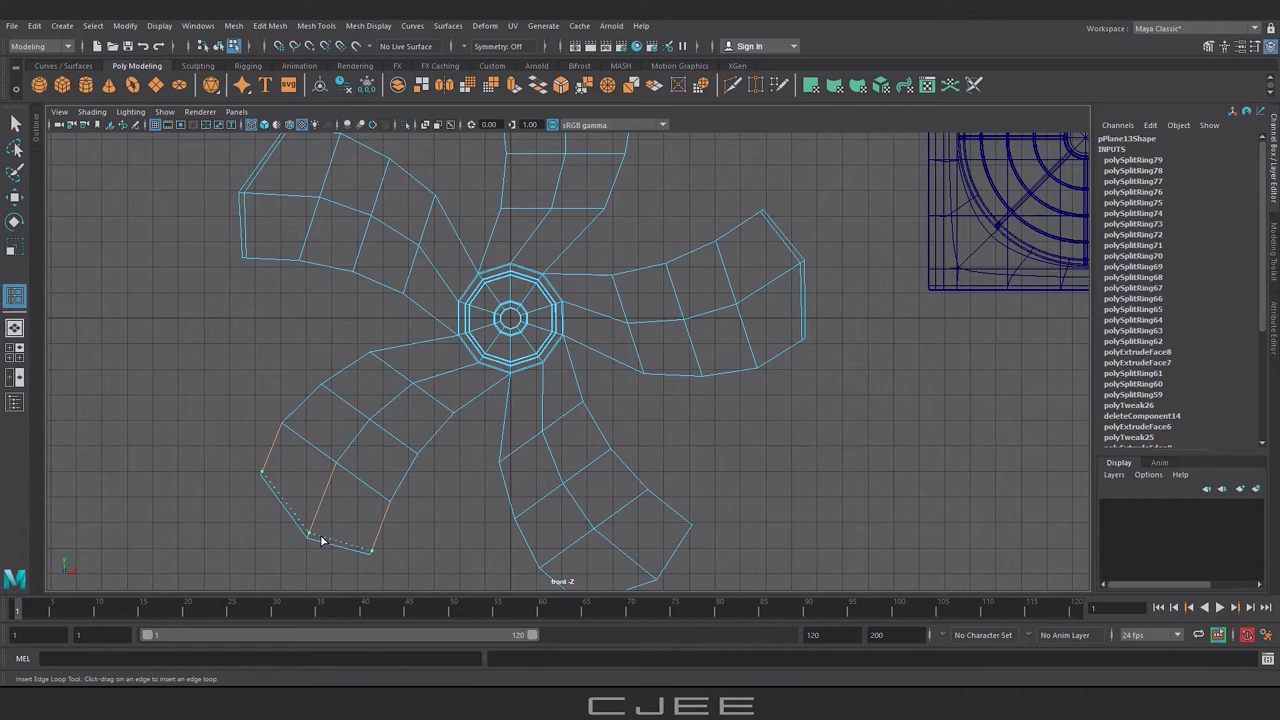
click(325, 543)
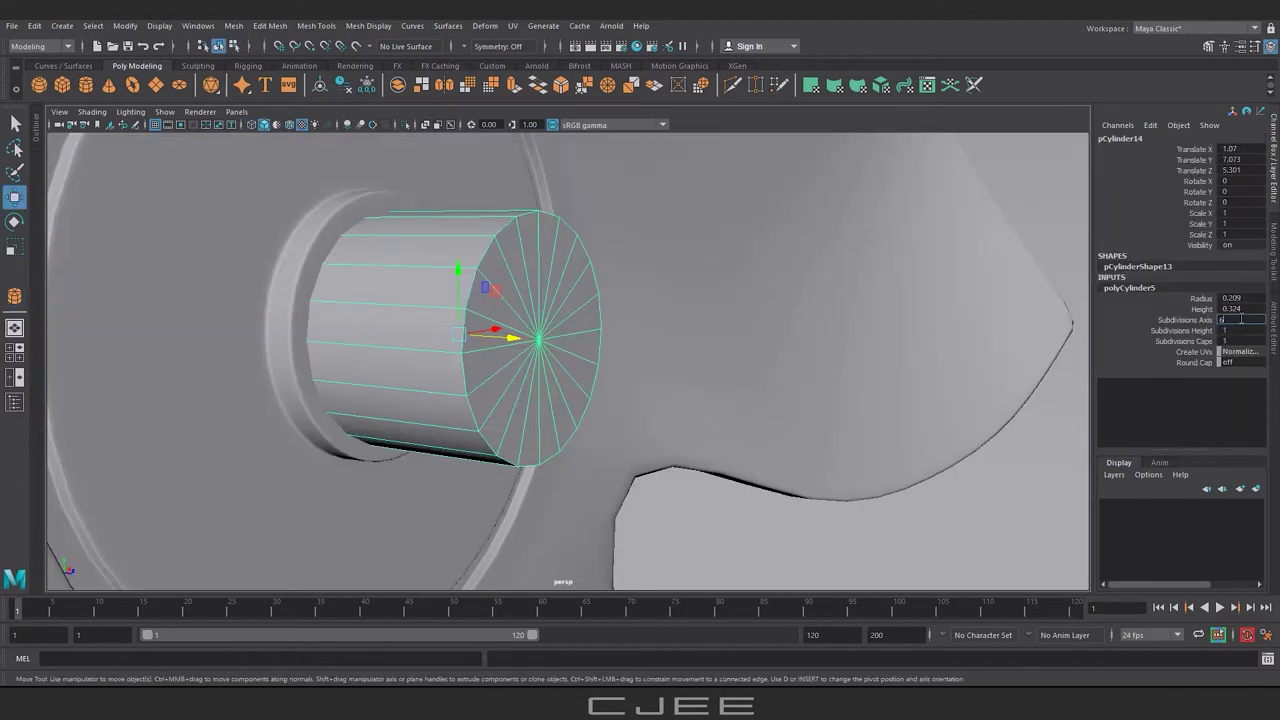
- Create a six-sided polygon cylinder at the fan centre
text(6)
key(Return)
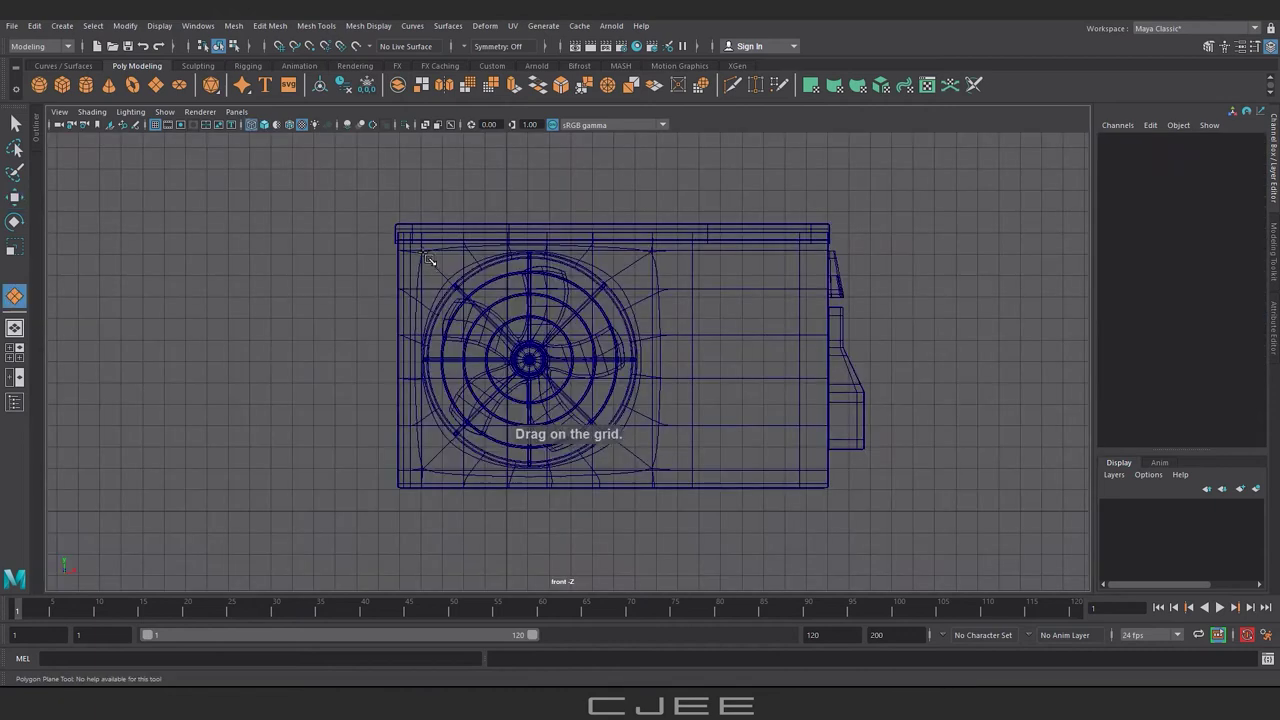
drag(420, 246, 738, 478)
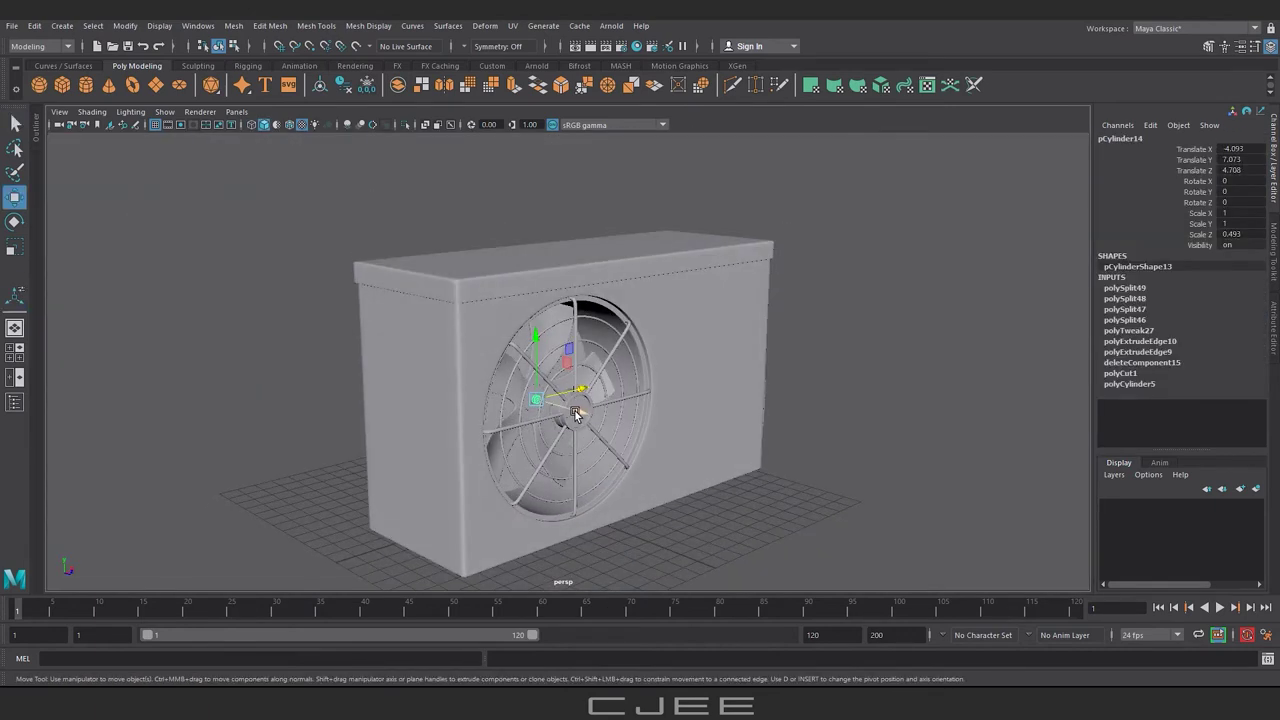
- Duplicate the cylinder, scale it down into a bolt and place it at the top rail's right end
key(ctrl+d)
drag(576, 415, 700, 430)
drag(347, 358, 566, 186)
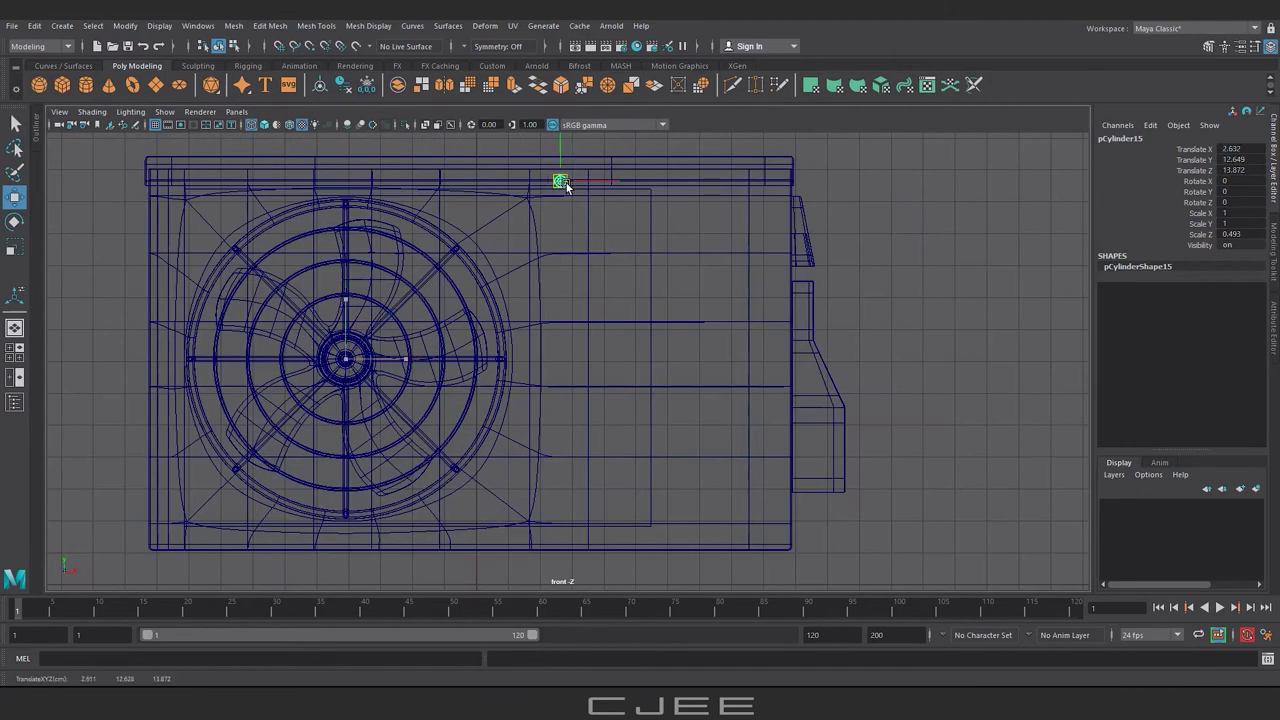
scroll(550, 406, up, 1)
scroll(550, 406, up, 4)
key(r)
drag(341, 371, 723, 366)
key(w)
scroll(760, 362, down, 2)
alt+middle_drag(790, 358, 838, 365)
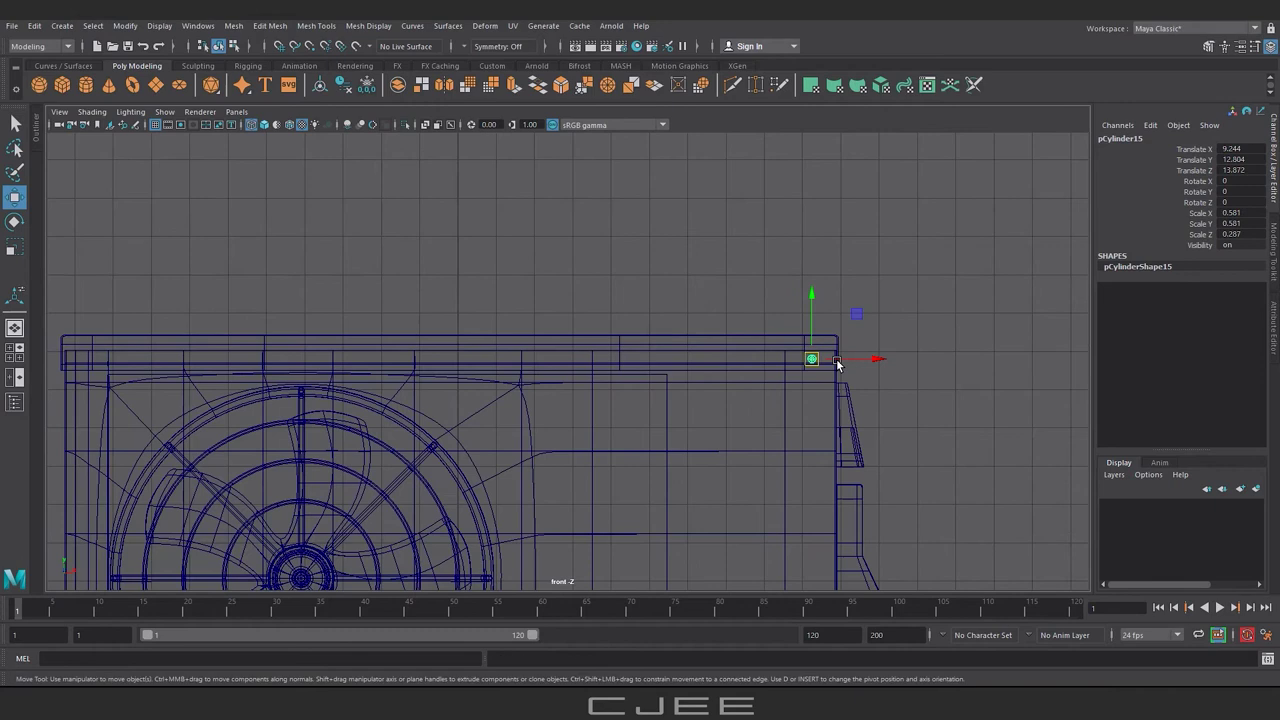
- Duplicate the bolt several times and space the copies leftward along the top rail
key(ctrl+d)
drag(838, 366, 658, 366)
alt+middle_drag(686, 402, 806, 407)
drag(973, 370, 628, 398)
alt+middle_drag(404, 335, 489, 335)
click(480, 345)
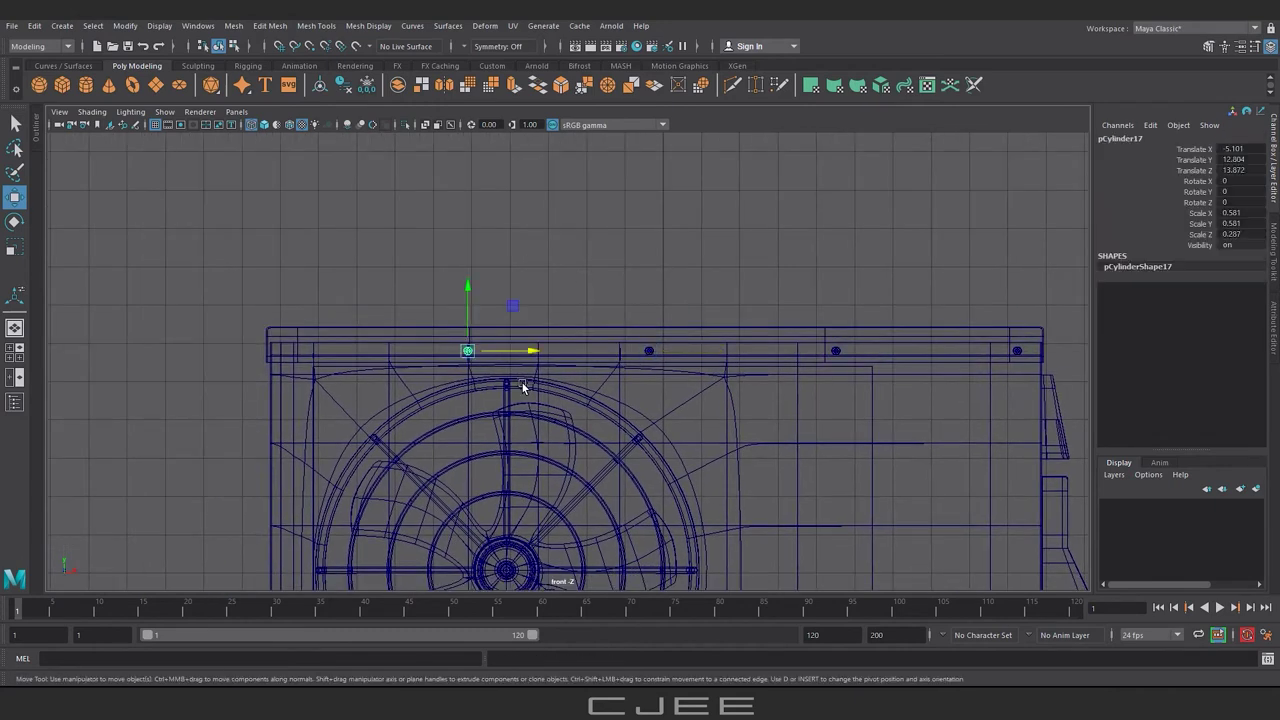
key(ctrl+d)
drag(505, 354, 335, 354)
scroll(330, 386, down, 2)
click(15, 296)
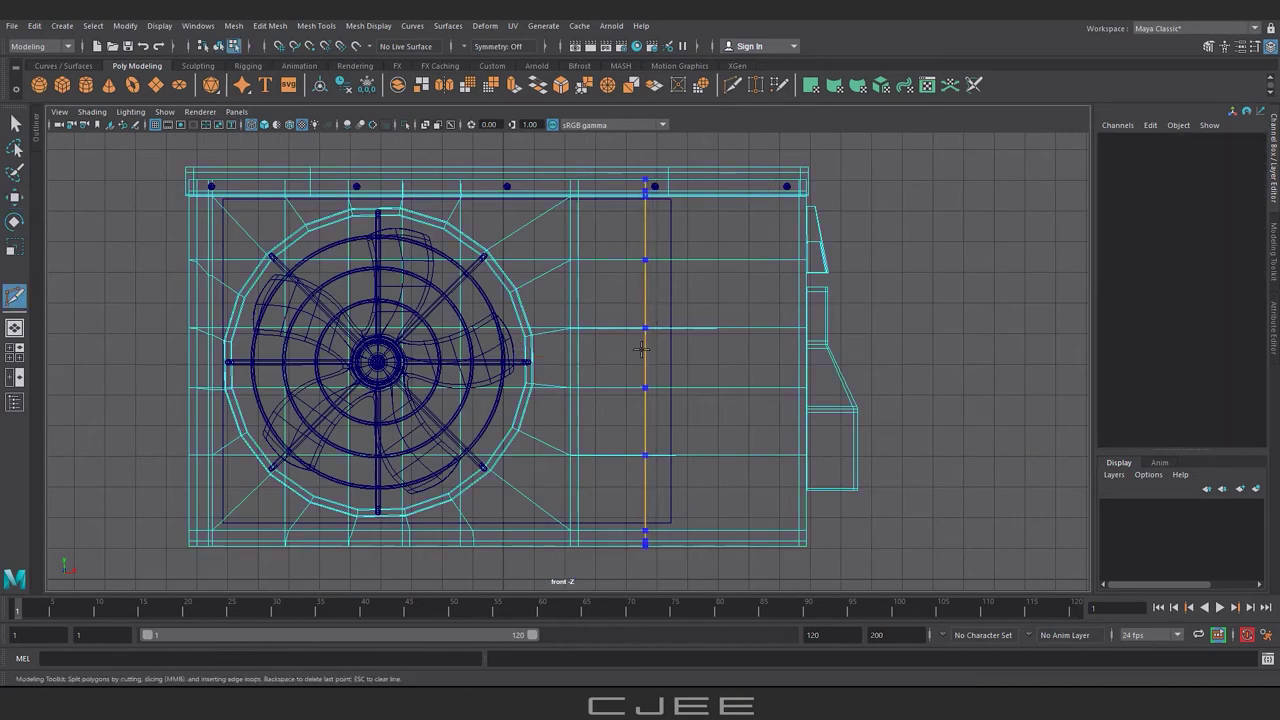
- Insert two vertical edge loops on the front panel right of the fan
ctrl+click(606, 362)
ctrl+click(771, 385)
scroll(866, 418, up, 3)
alt+middle_drag(611, 429, 597, 421)
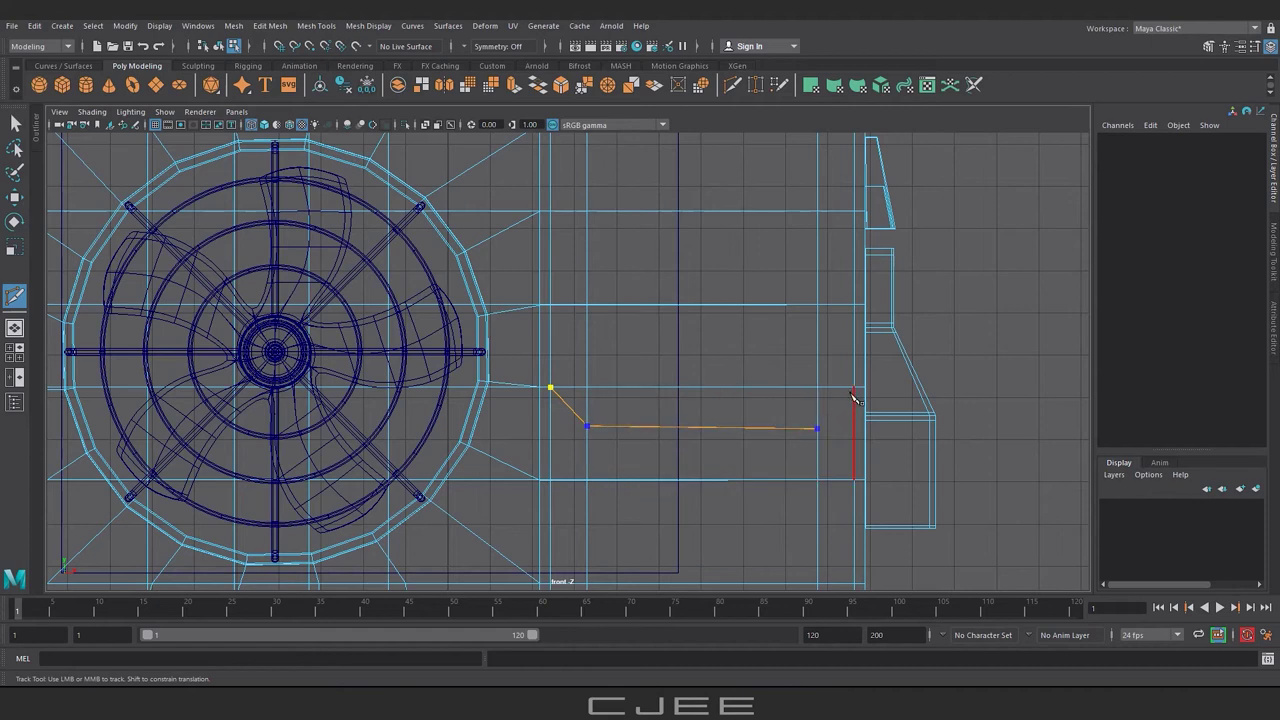
- Multi-Cut the slot's outline across the panel and select its right corner vertex to move
click(604, 441)
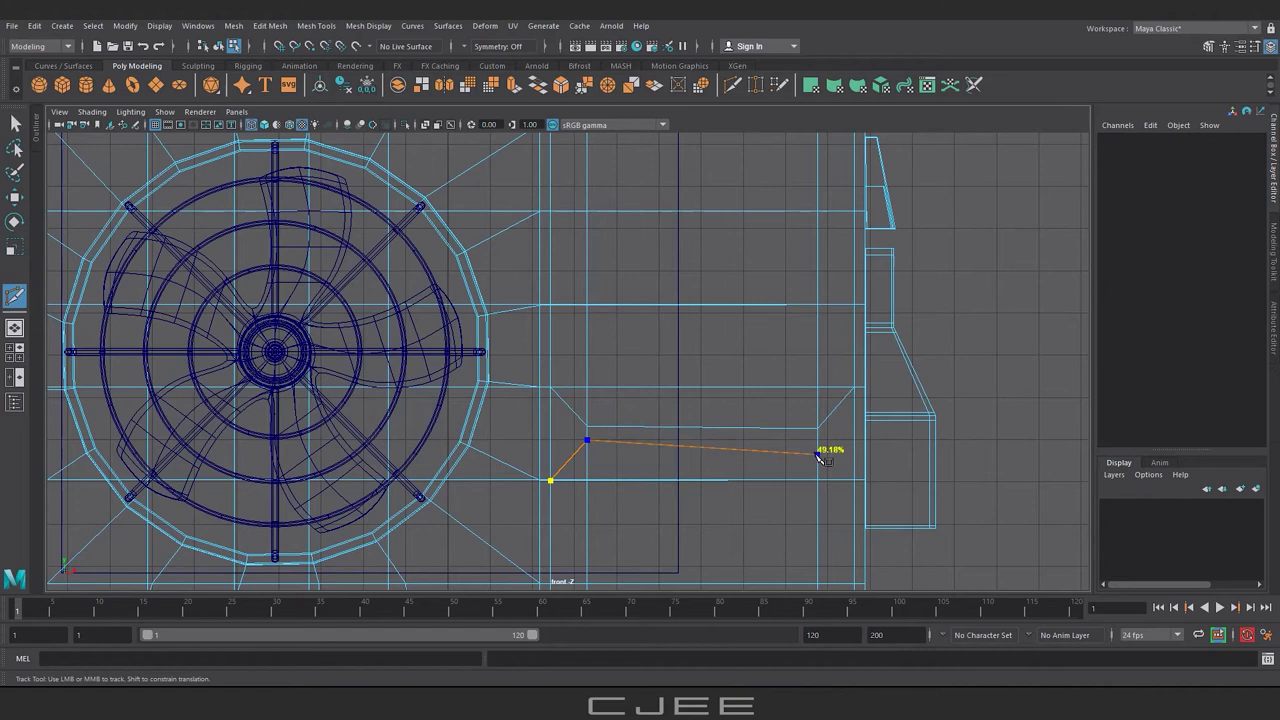
scroll(597, 443, up, 2)
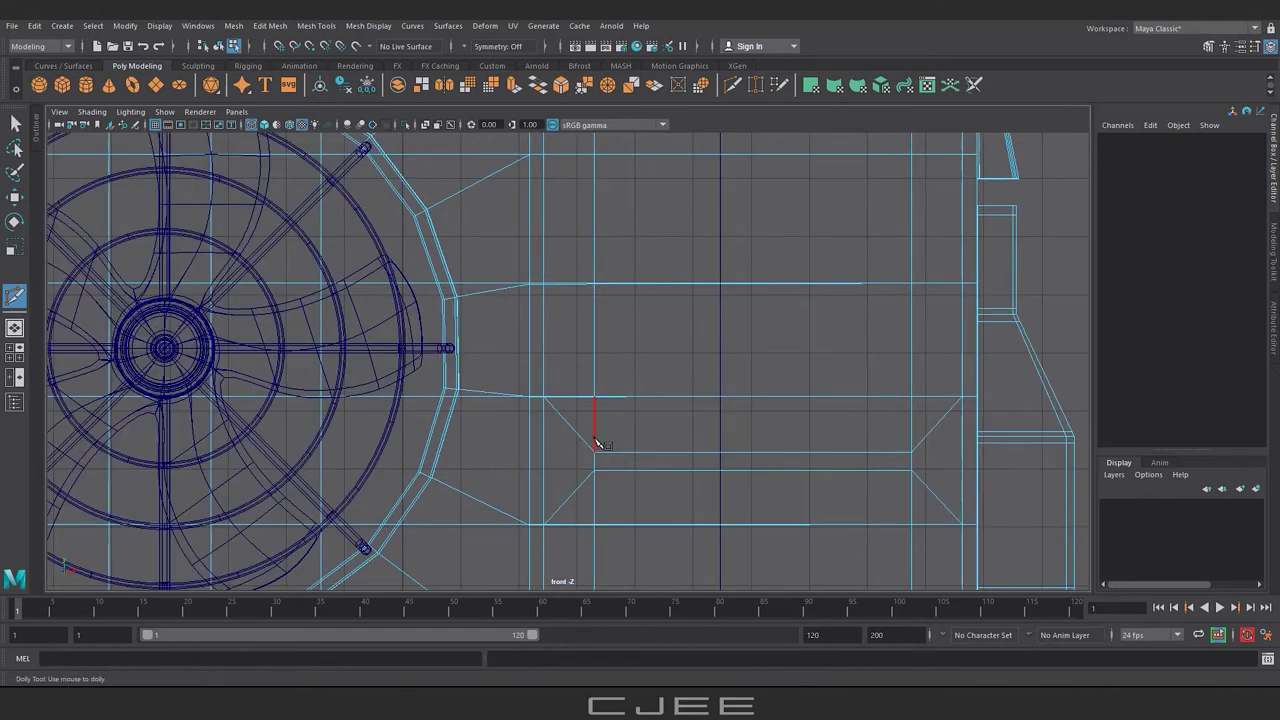
click(595, 441)
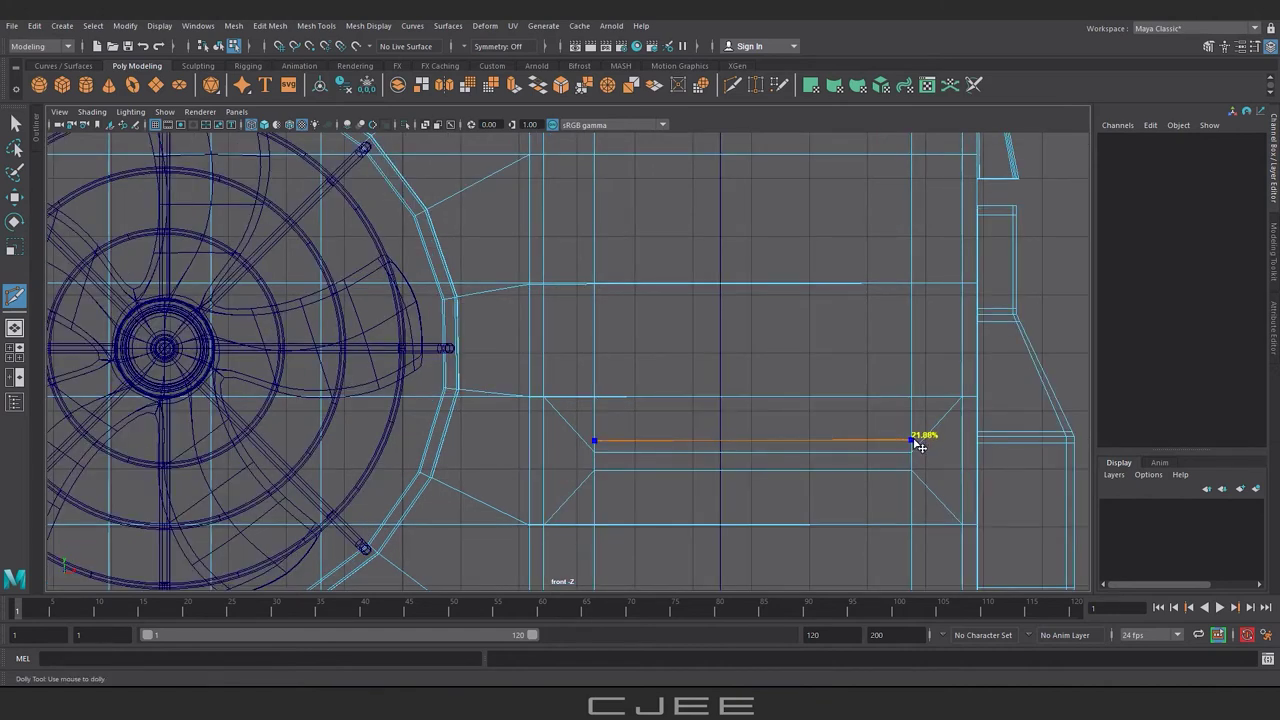
click(596, 483)
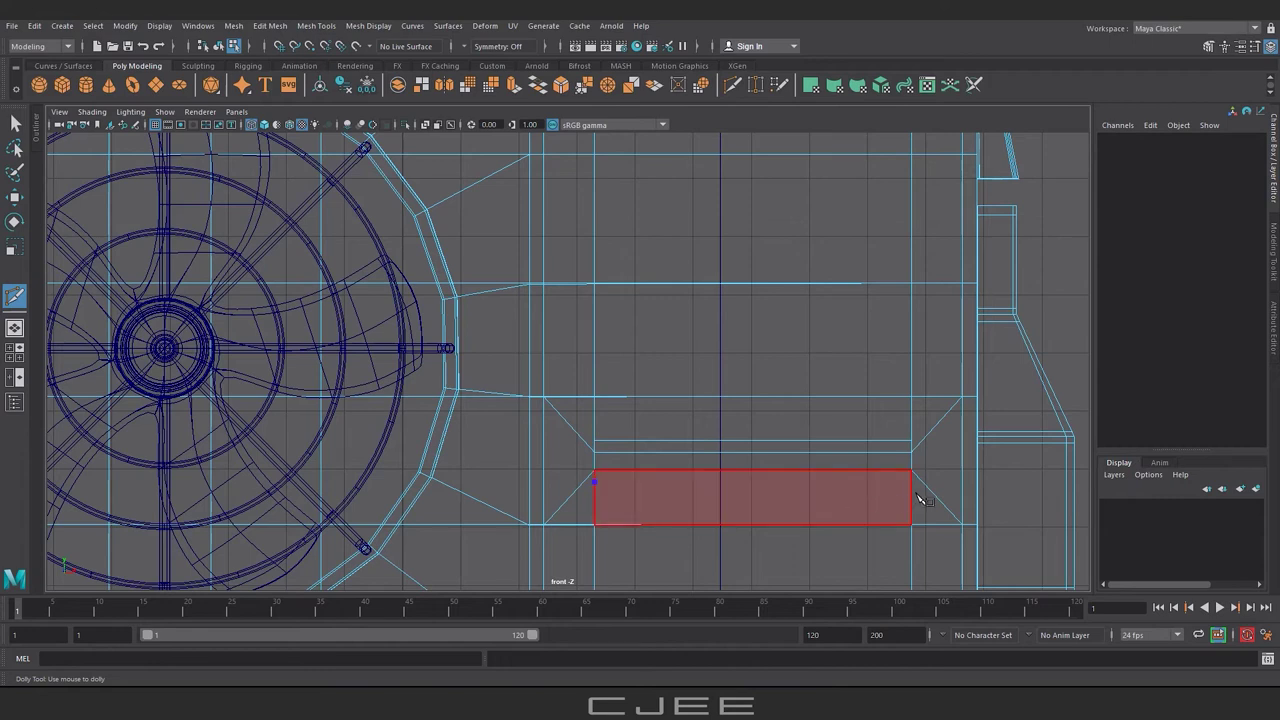
right_click(912, 485)
key(w)
click(911, 483)
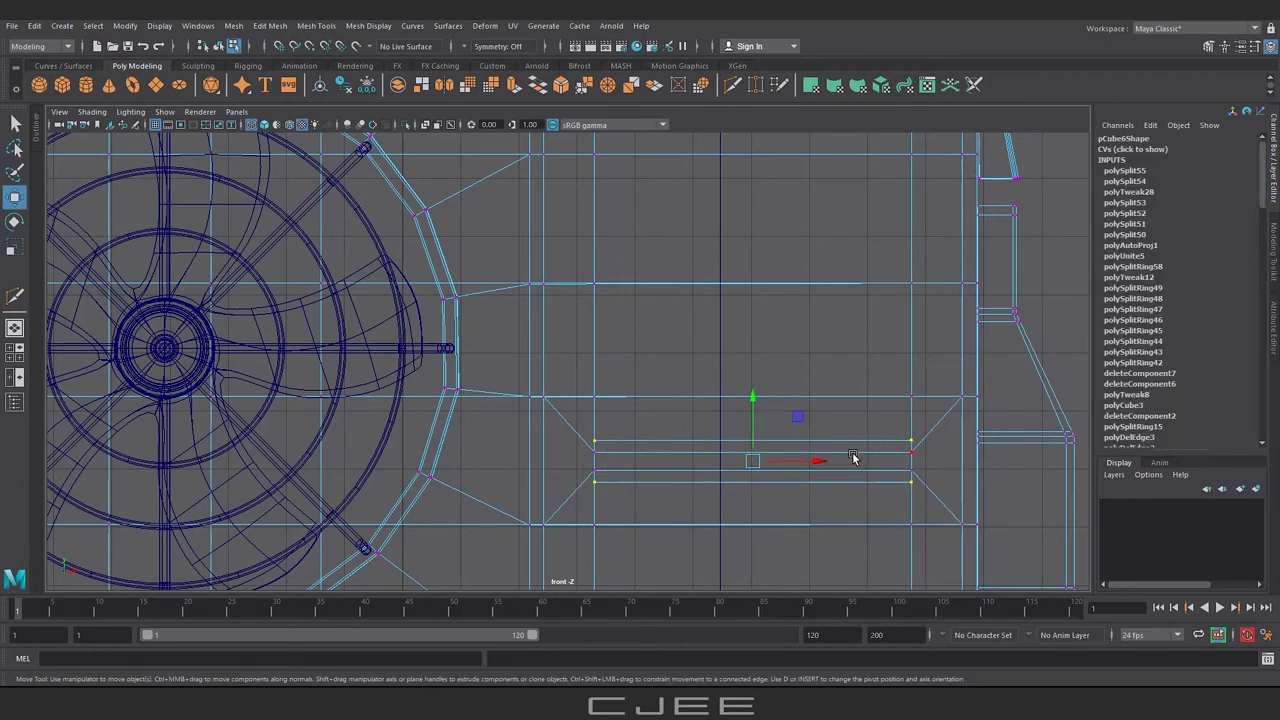
key(space)
- Extrude the thin strip face and push it into the panel
right_drag(564, 386, 566, 412)
click(600, 440)
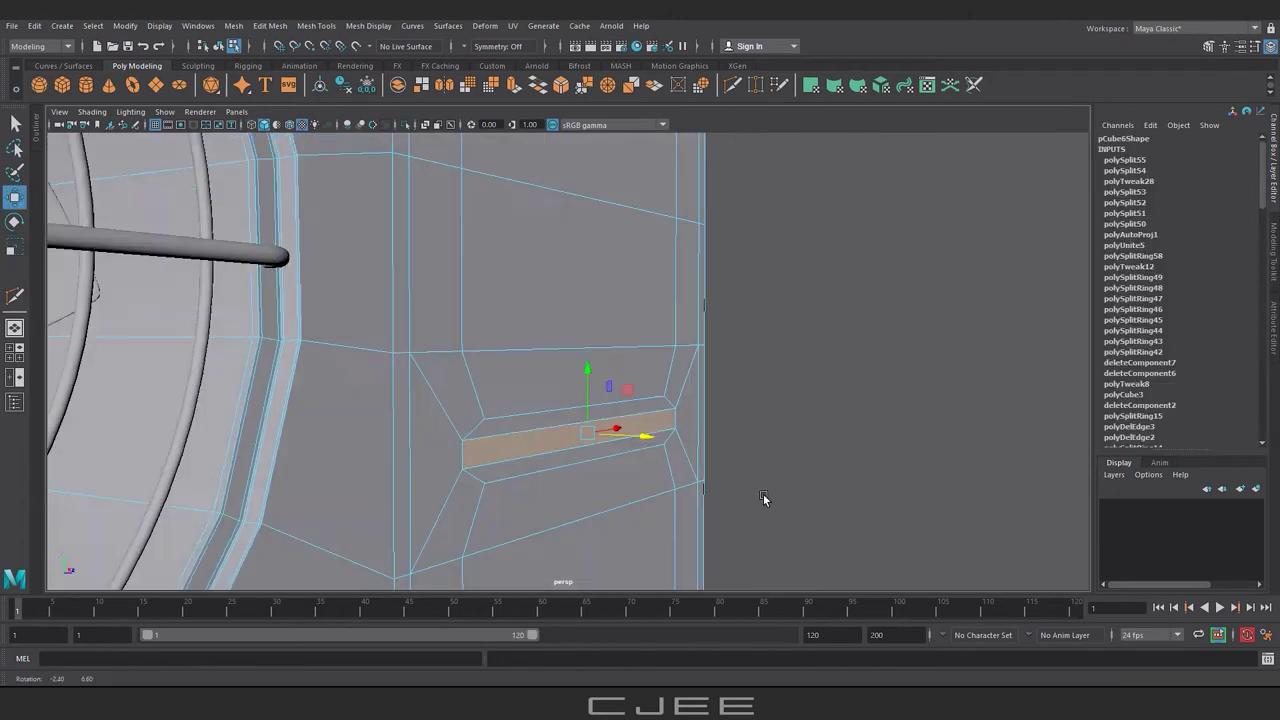
key(ctrl+e)
drag(614, 411, 607, 413)
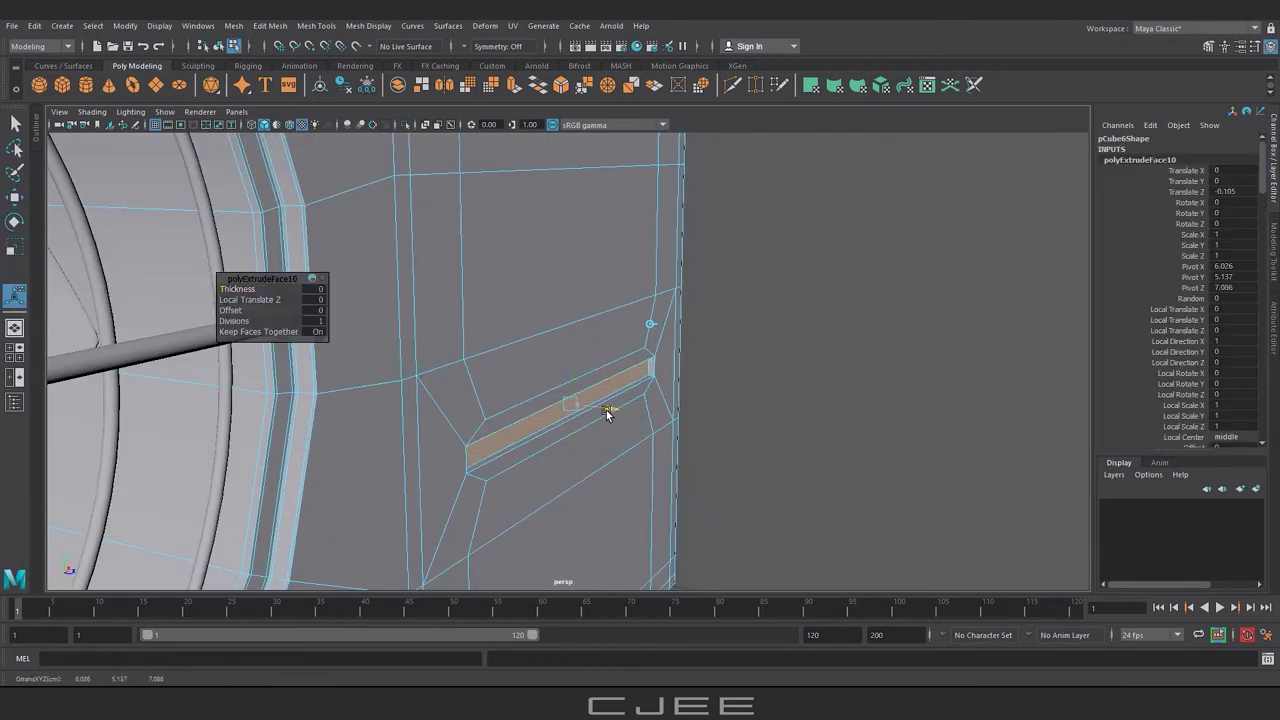
key(space)
- Add three holding edge loops across and beside the slot
key(ctrl+r)
click(605, 427)
click(772, 423)
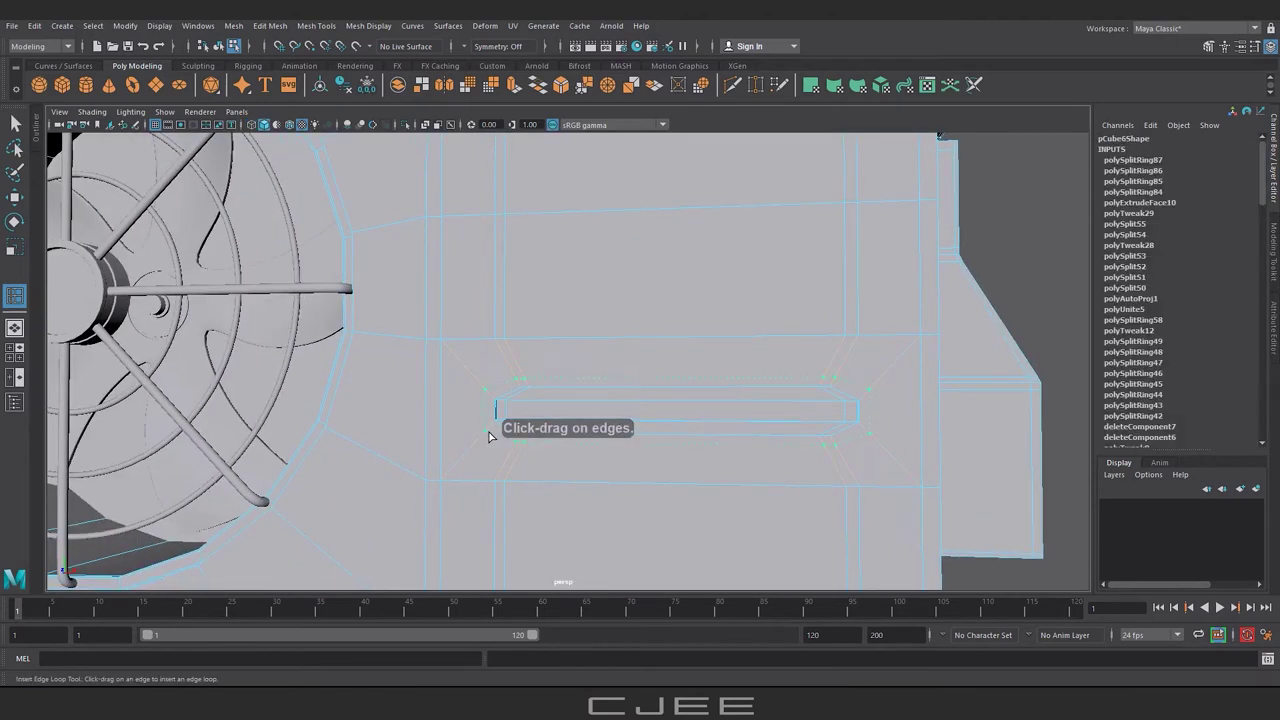
click(494, 437)
alt+drag(494, 437, 673, 494)
- Check the recessed slot in smooth preview (3), then return to normal display (1)
key(w)
key(3)
right_drag(673, 494, 711, 483)
right_drag(686, 343, 771, 317)
key(1)
mouse_move(749, 477)
alt+mouse_down()
mouse_move(823, 420)
mouse_move(654, 443)
mouse_move(343, 346)
alt+mouse_up()
shift+right_drag(343, 346, 397, 371)
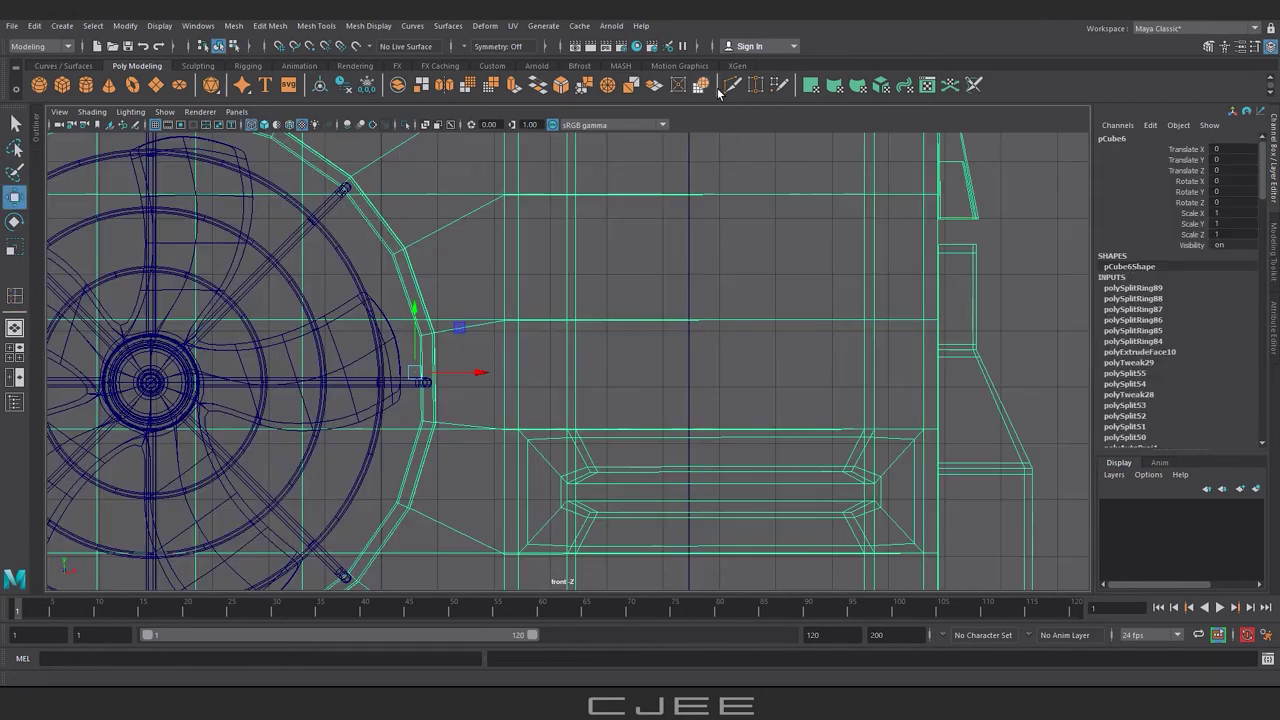
- Cut a new slot outline into the panel above the recessed slot
key(4)
click(576, 320)
scroll(673, 293, up, 2)
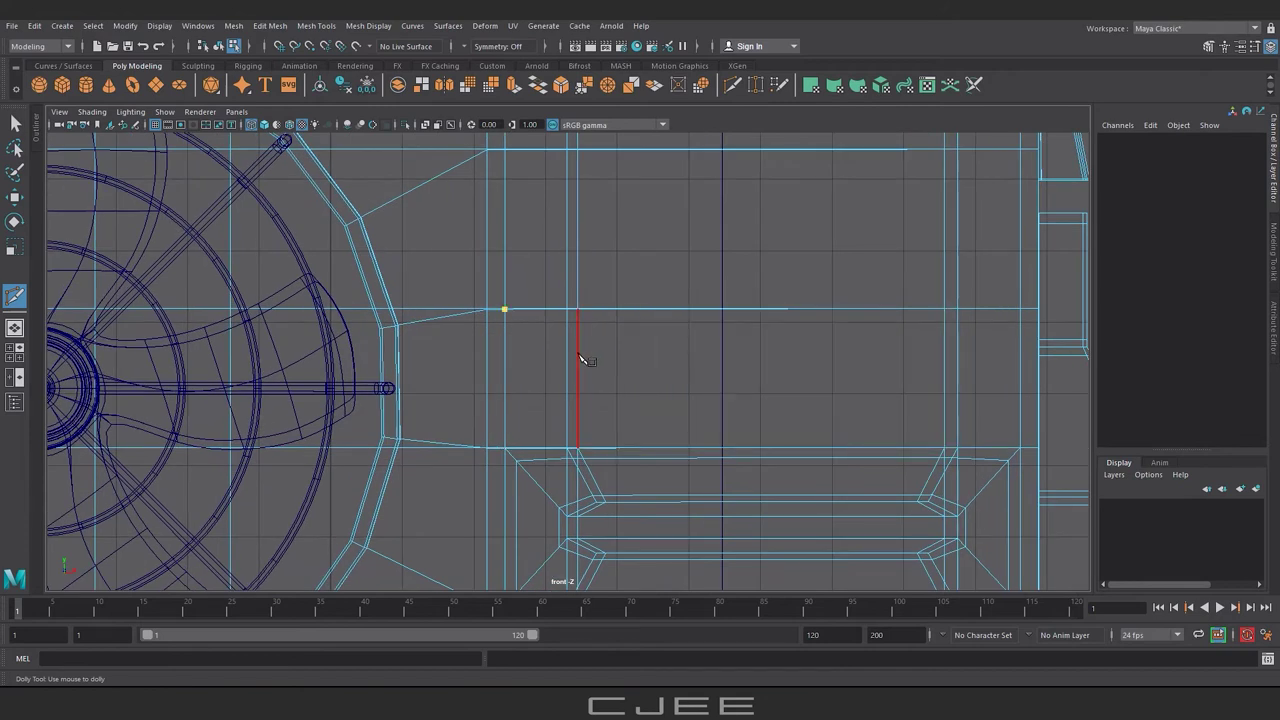
alt+middle_drag(634, 354, 660, 308)
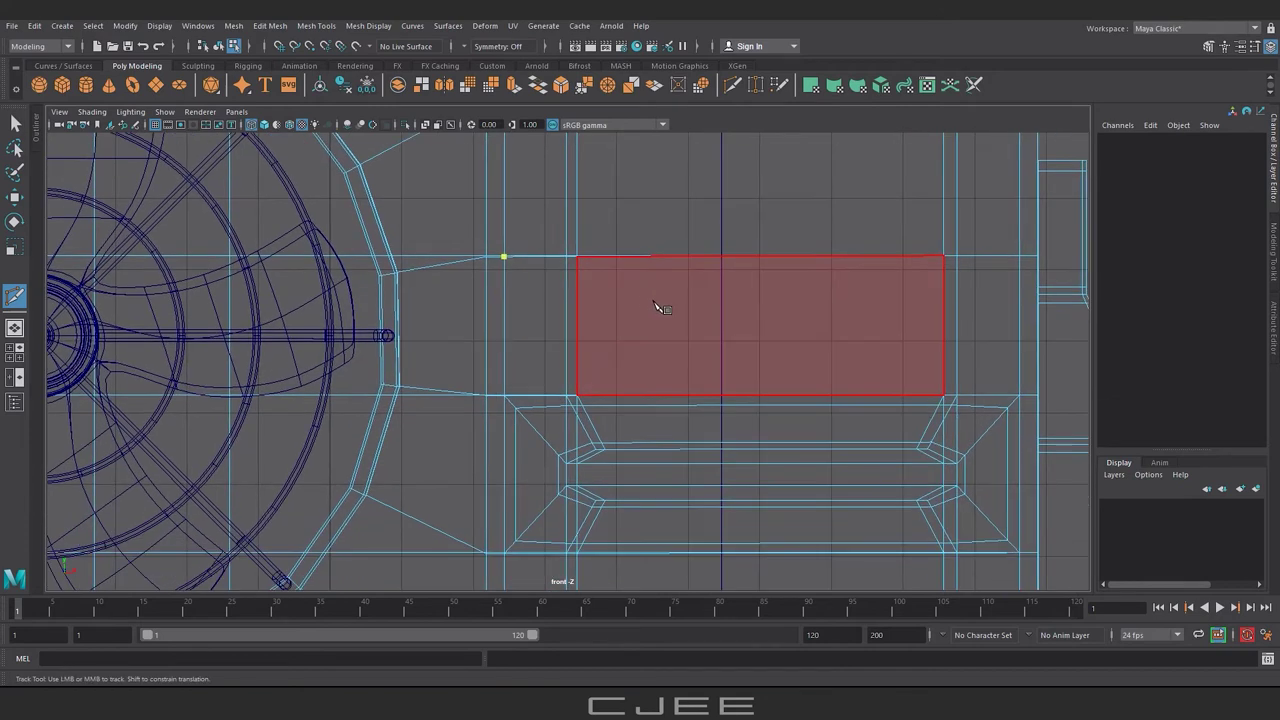
click(566, 307)
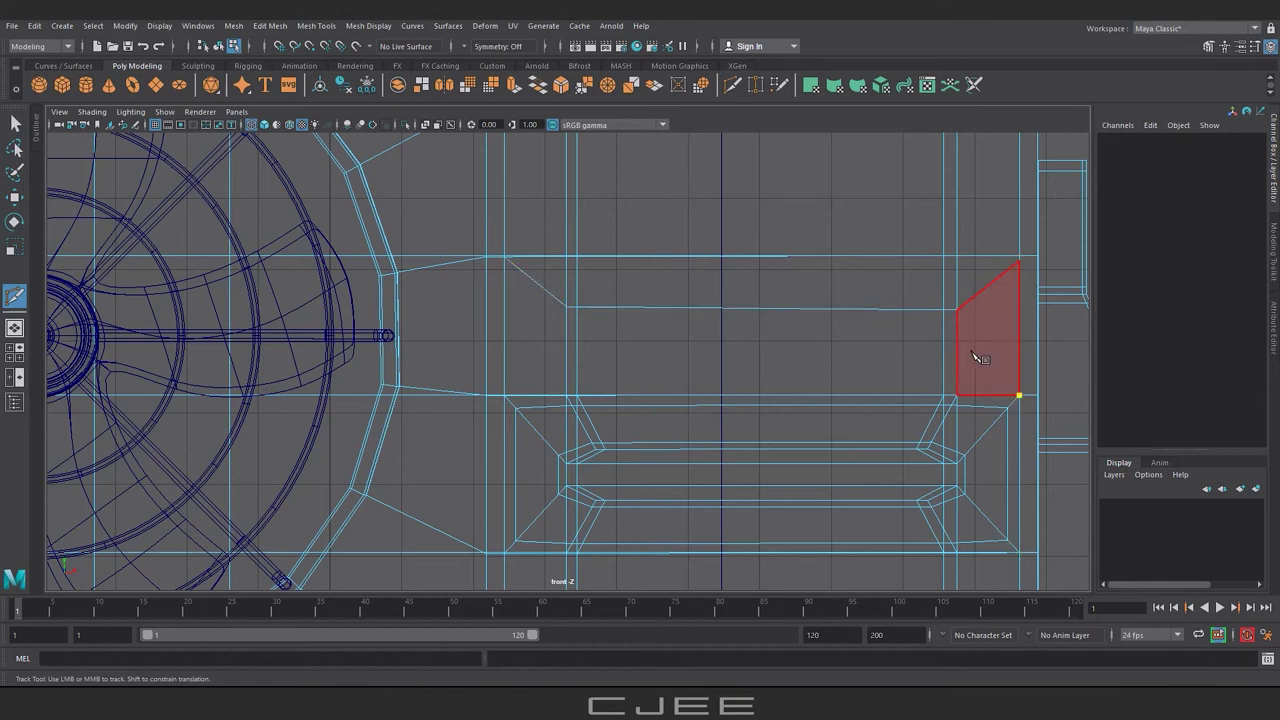
click(958, 340)
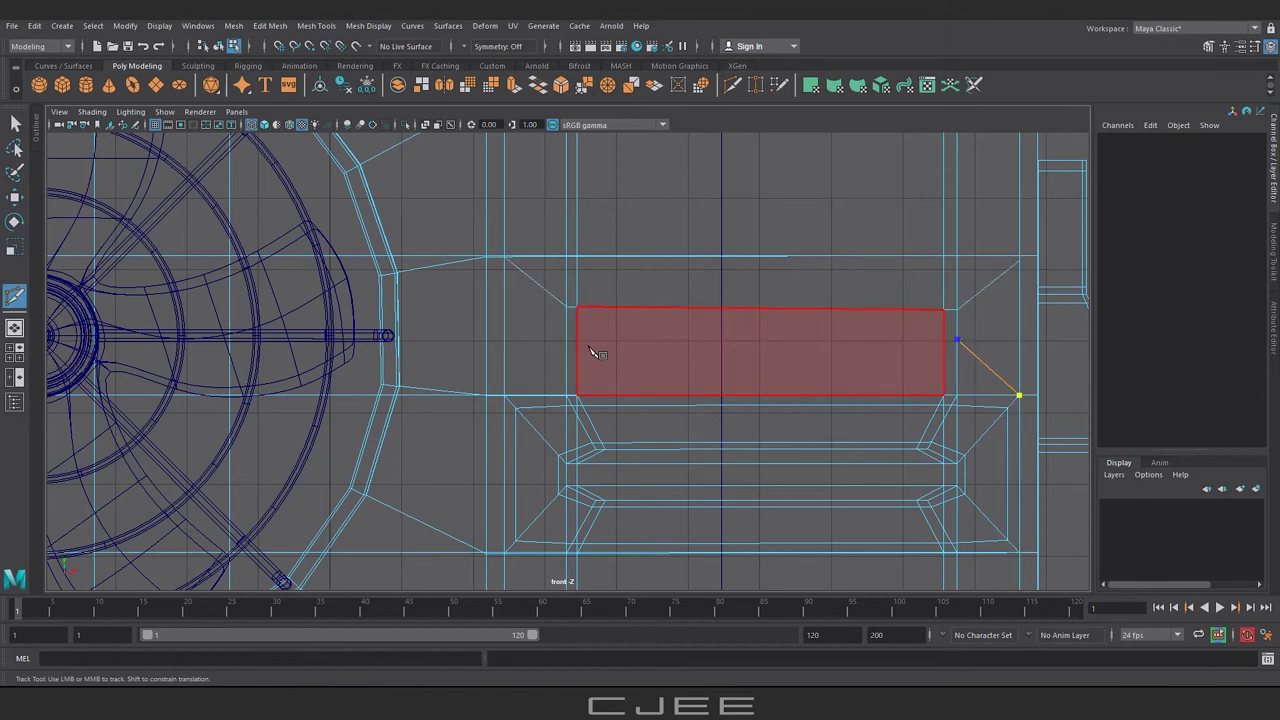
click(566, 342)
key(Return)
alt+middle_drag(583, 294, 478, 282)
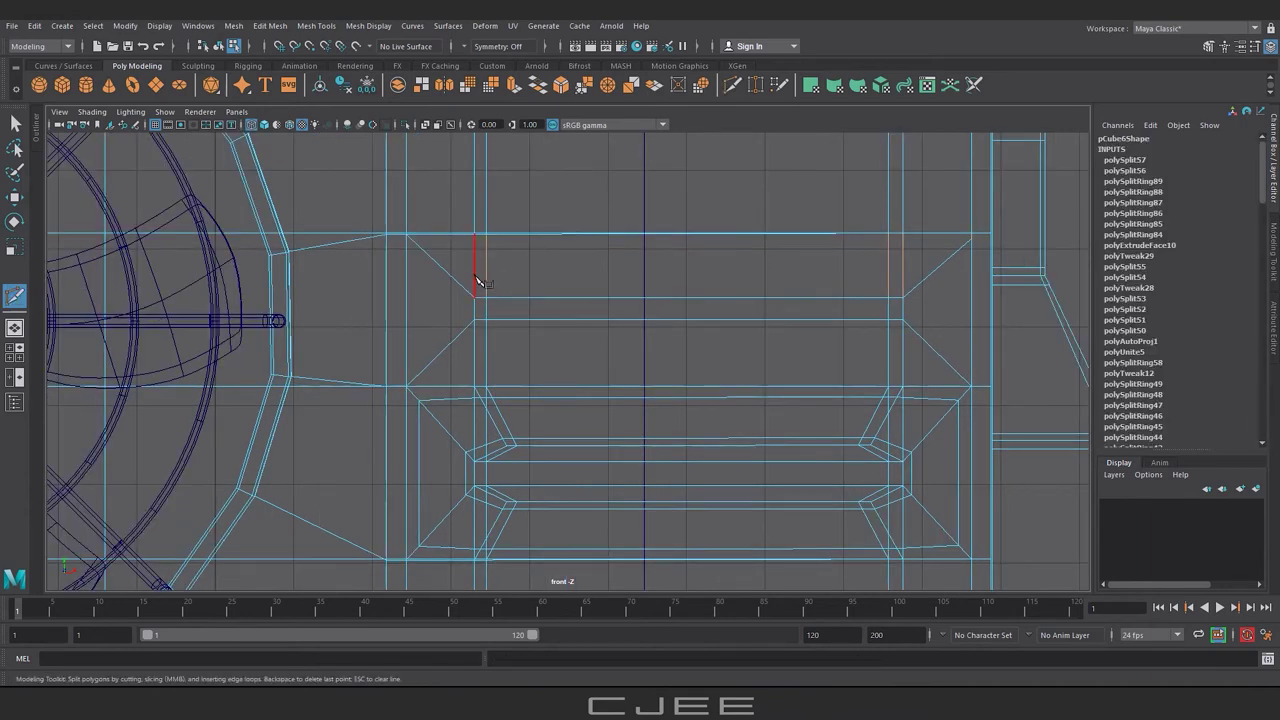
- Delete the panel's stray horizontal edge and its right vertical edge
right_drag(491, 334, 500, 298)
key(w)
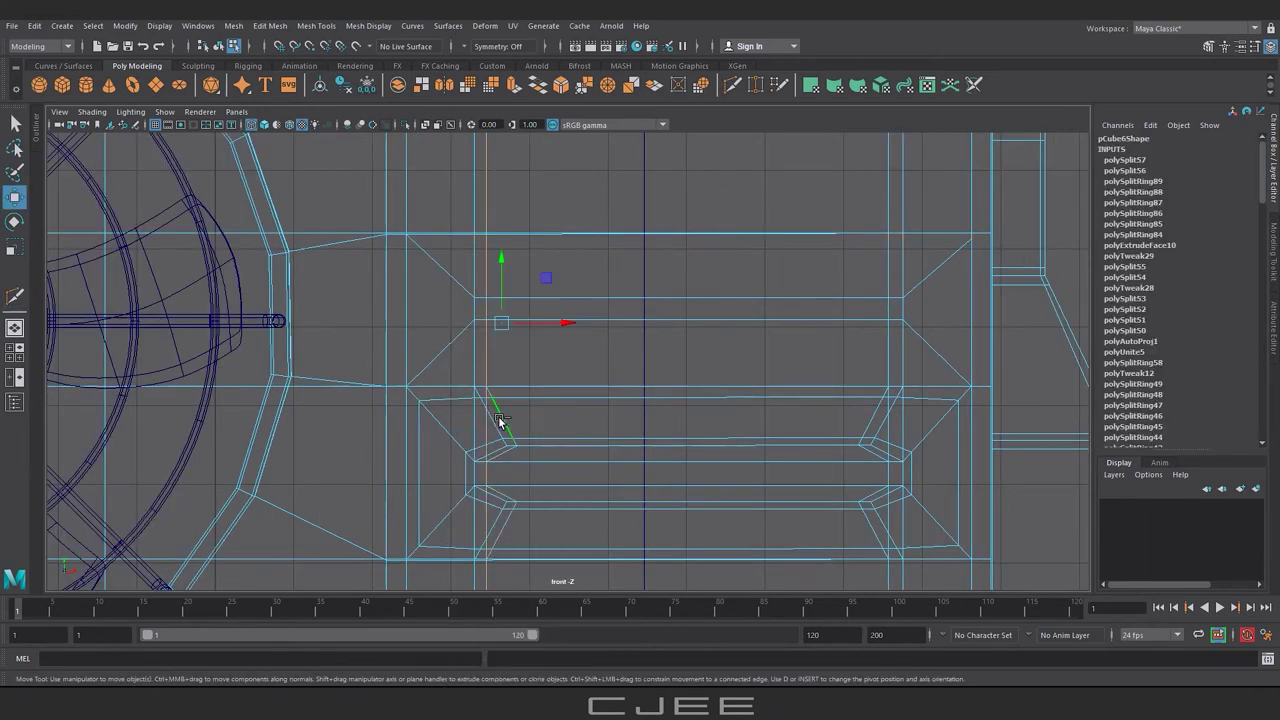
click(794, 437)
key(ctrl+Delete)
click(908, 471)
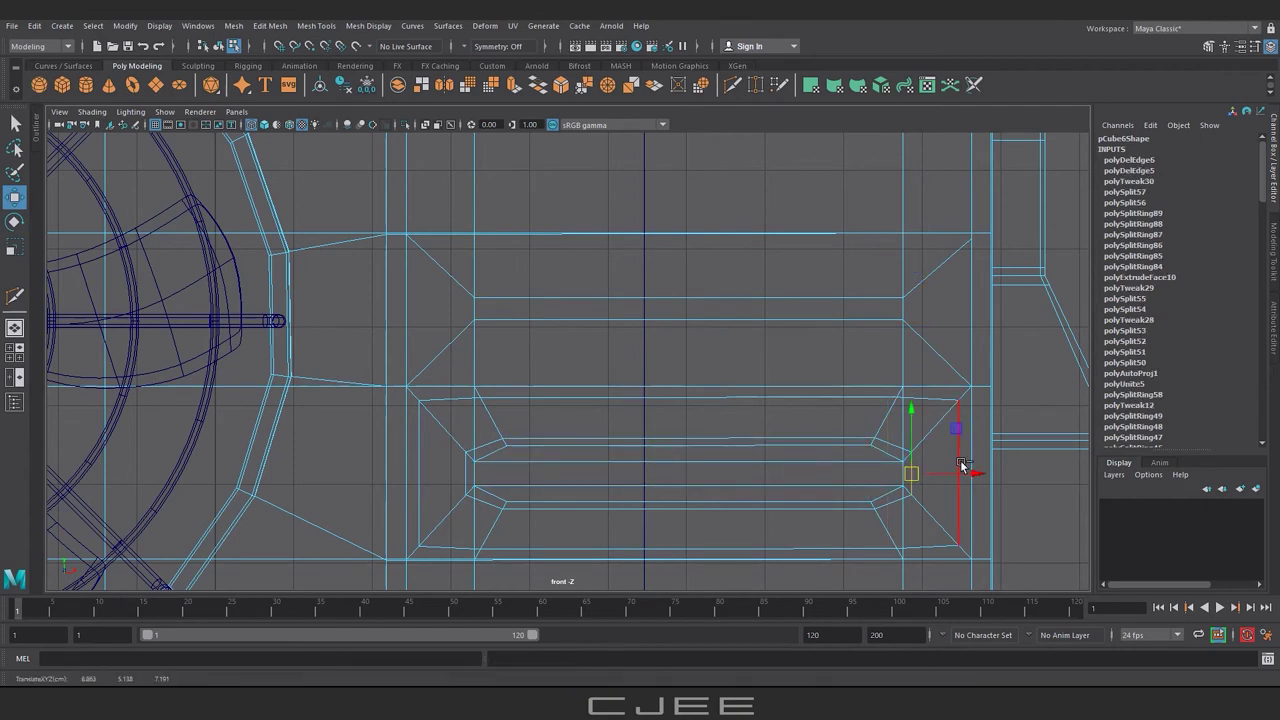
key(ctrl+z)
click(955, 490)
key(ctrl+Delete)
scroll(908, 451, down, 3)
scroll(930, 455, up, 3)
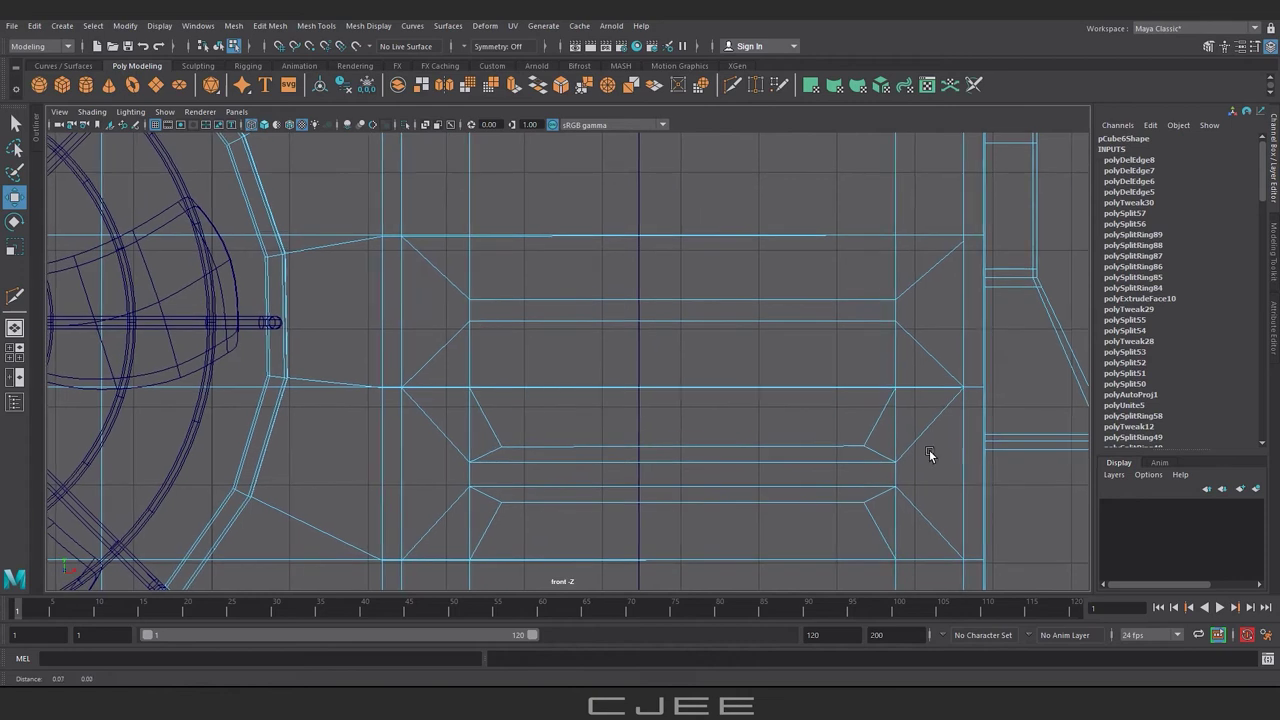
- Multi-Cut a horizontal edge across the panel and select the new vertices
click(732, 84)
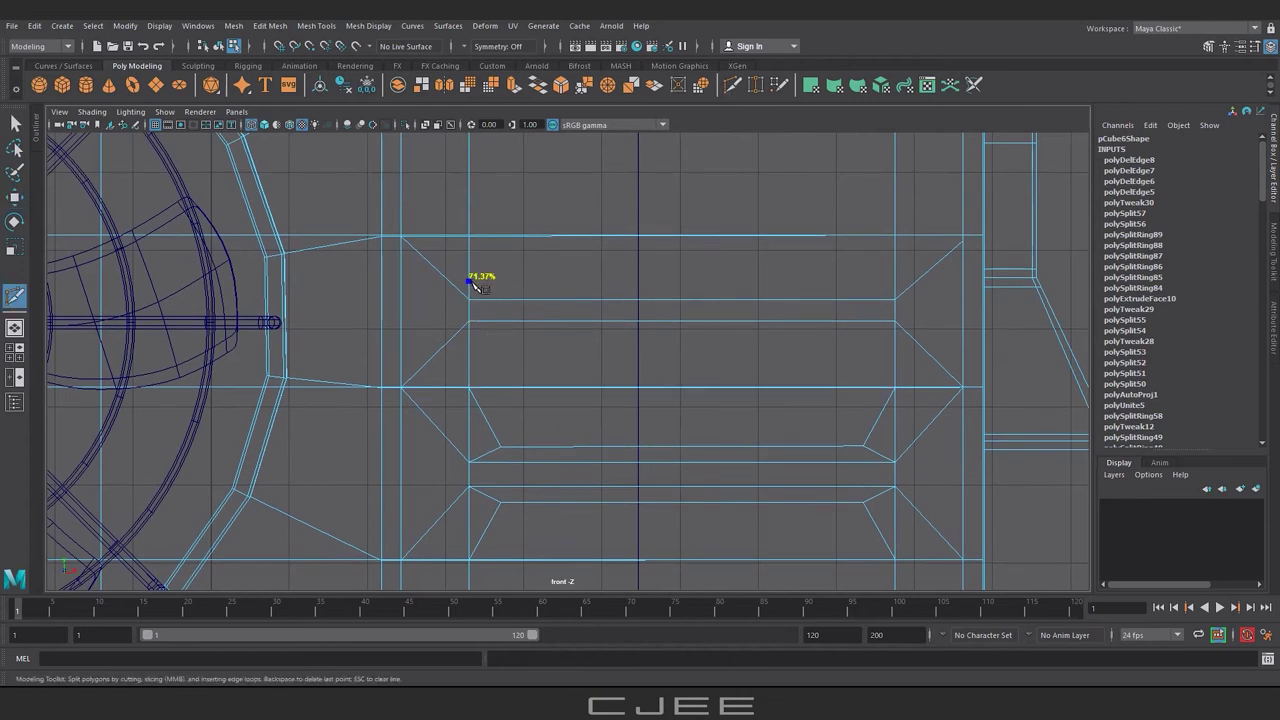
click(905, 288)
key(Return)
click(468, 387)
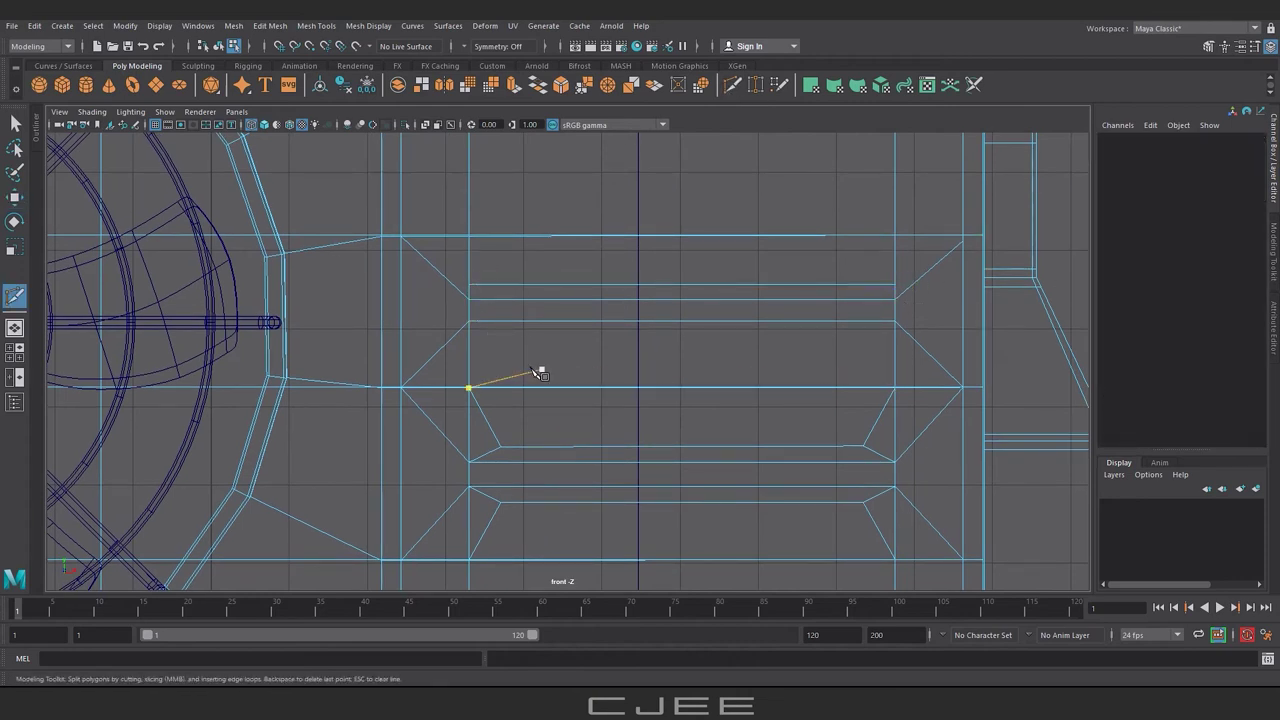
click(896, 336)
key(Return)
right_drag(614, 285, 552, 277)
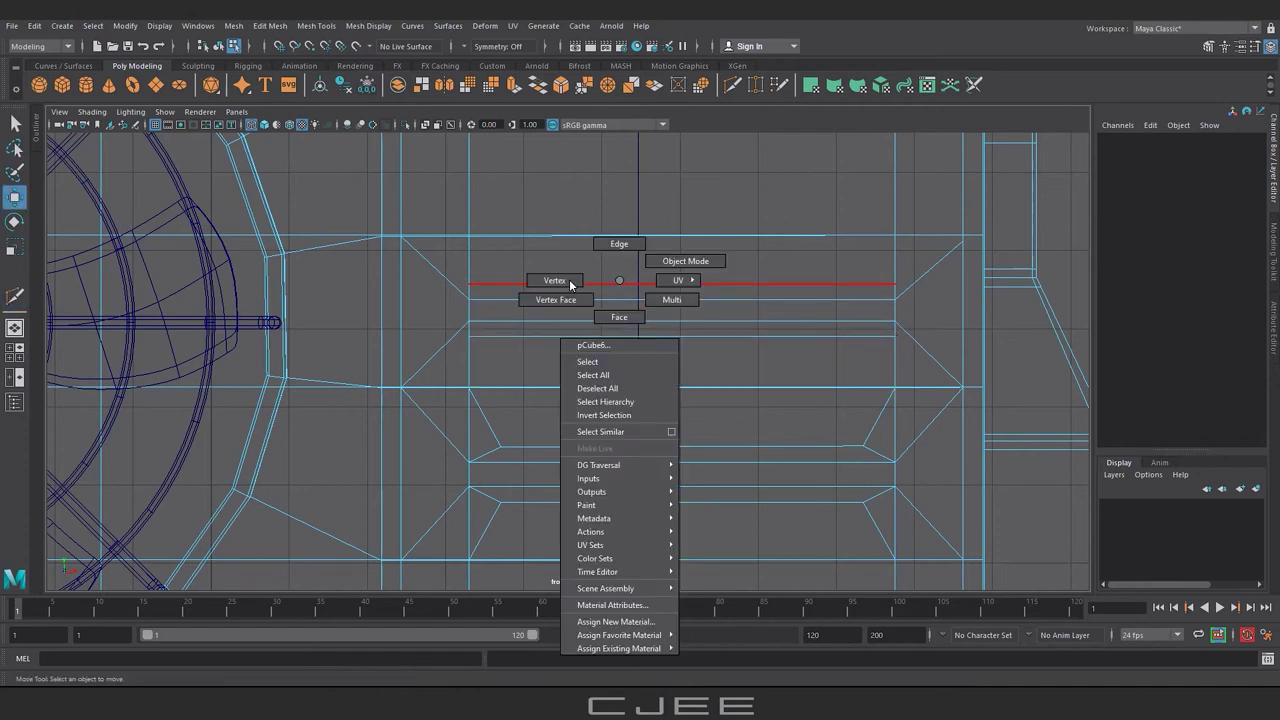
key(w)
shift+click(890, 286)
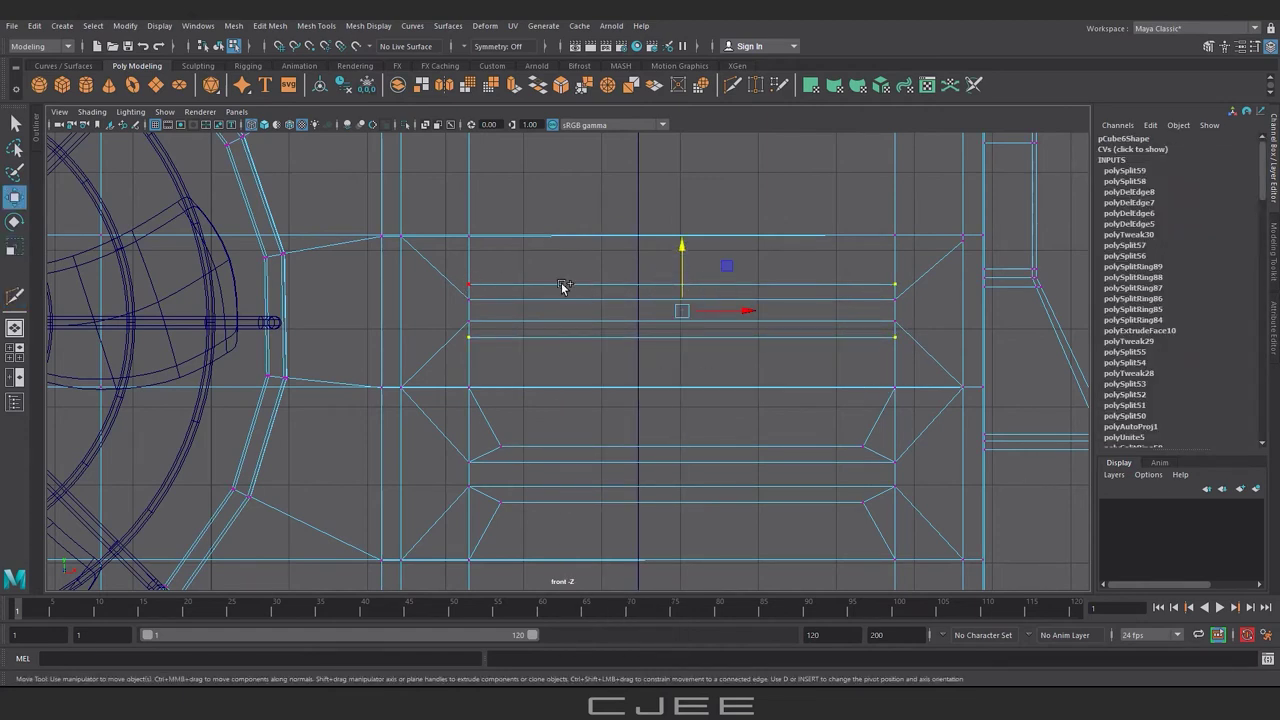
key(r)
click(316, 25)
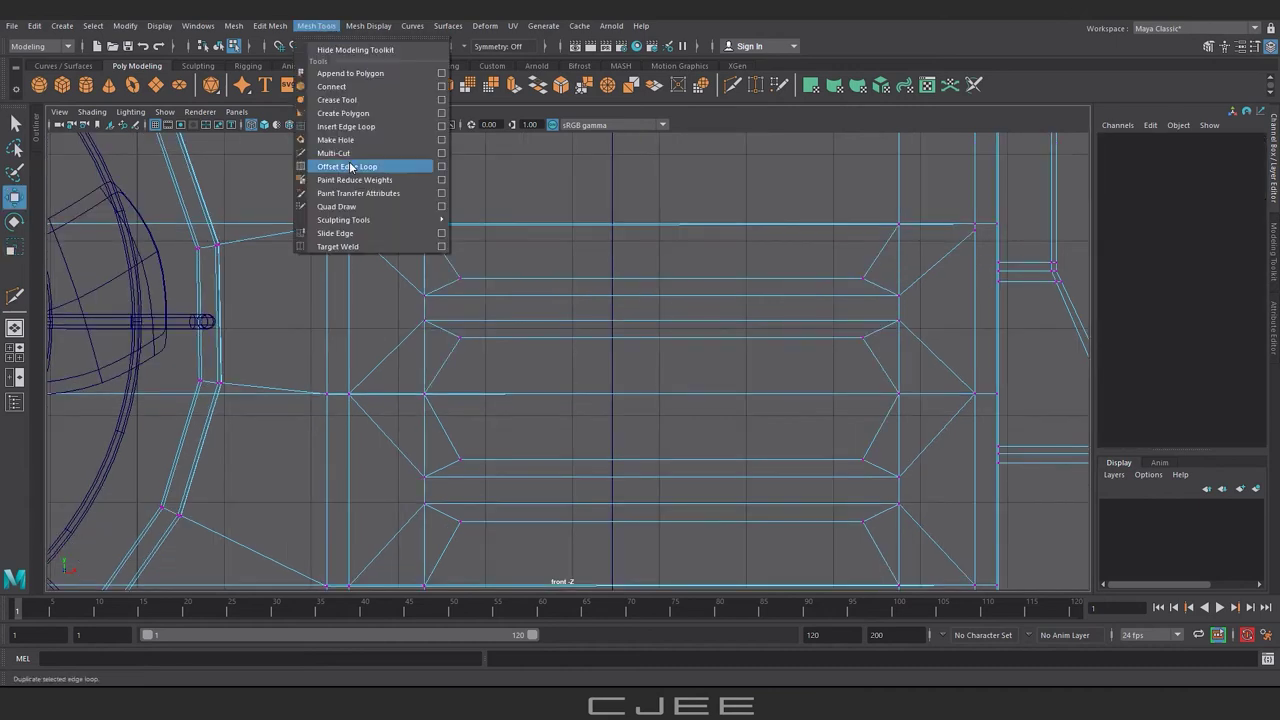
- Insert holding edge loops across the upper vent panel, including a vertical one
click(345, 167)
drag(453, 356, 460, 346)
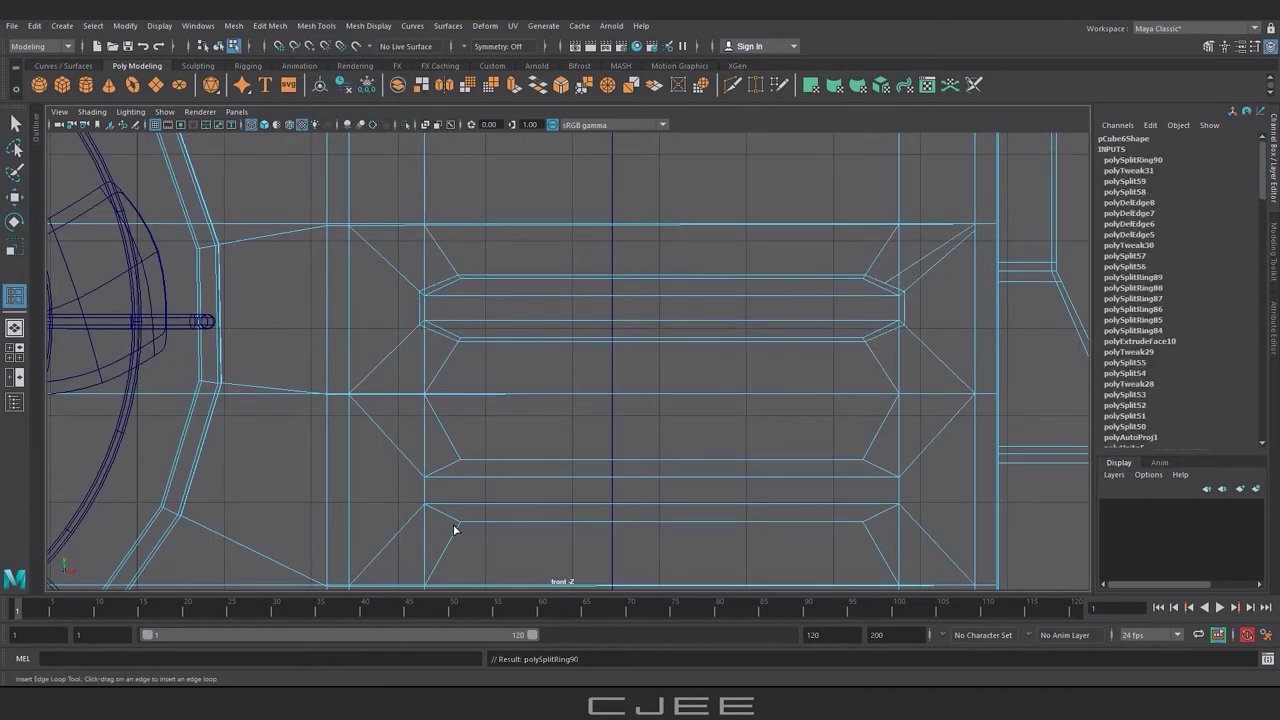
drag(903, 236, 907, 239)
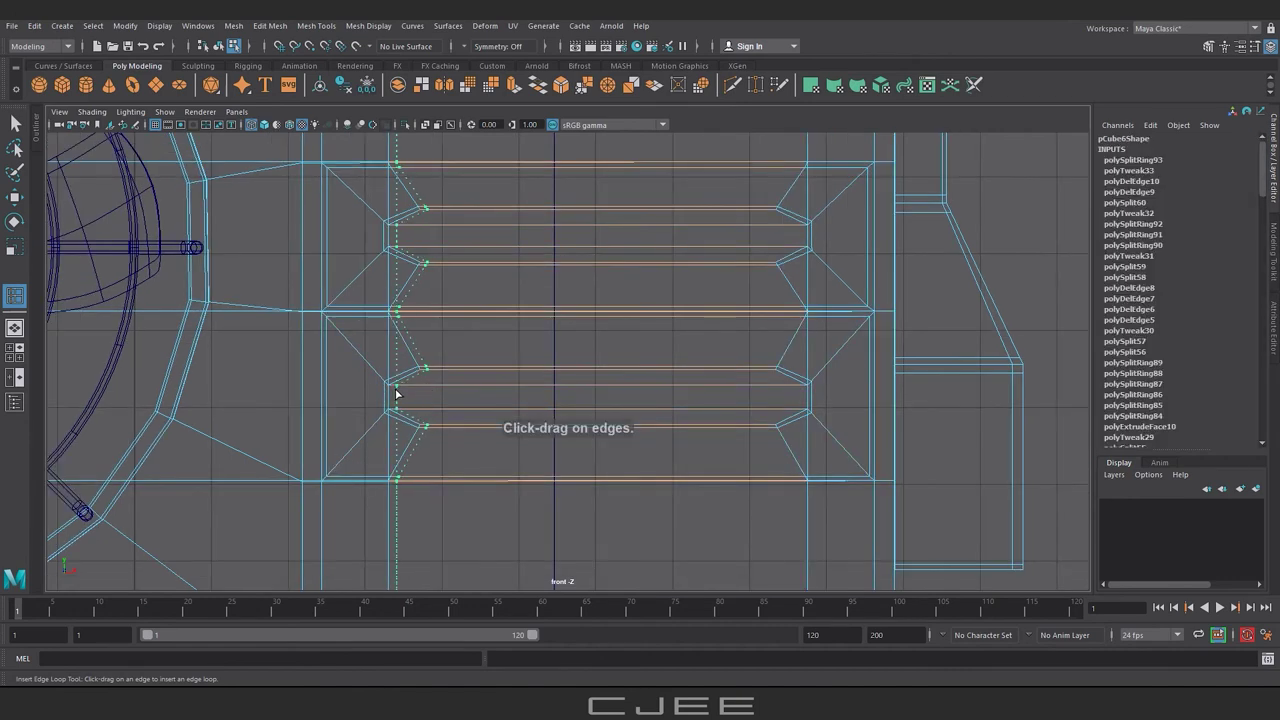
click(396, 394)
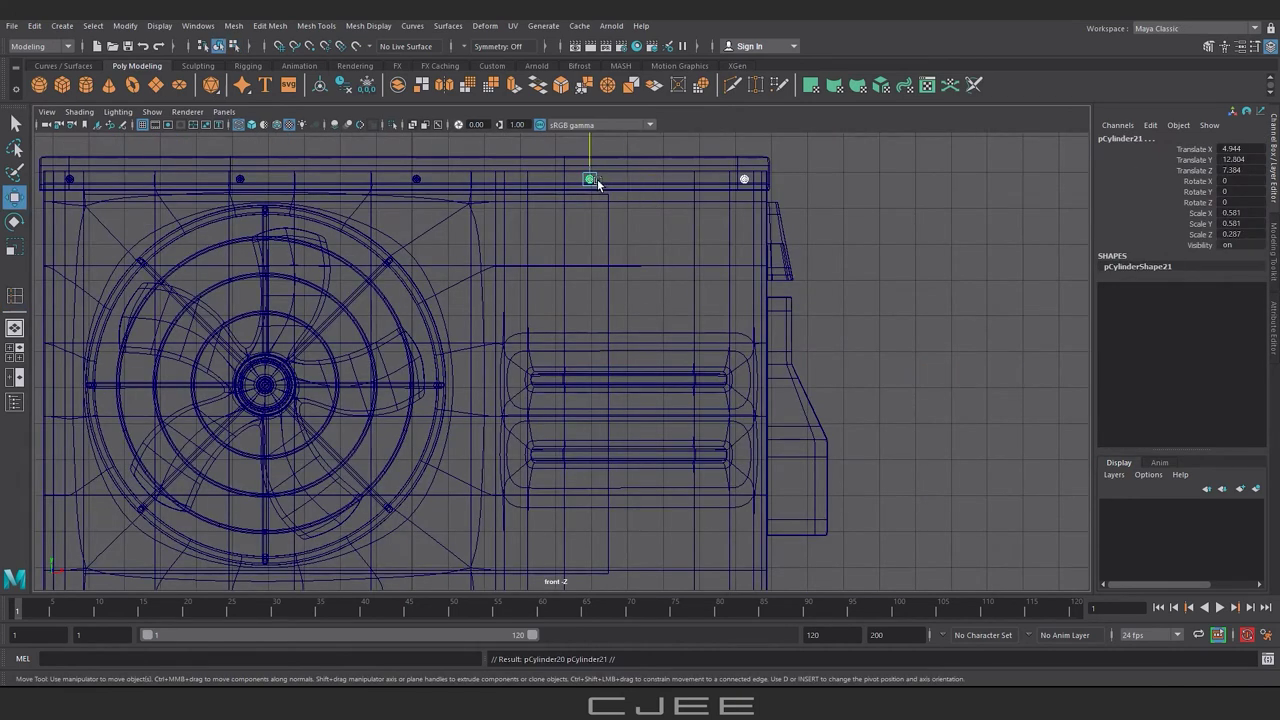
- Move the bolt cylinders down beside the upper slot's left and right ends
mouse_move(598, 184)
mouse_down()
mouse_move(596, 364)
mouse_move(645, 368)
mouse_up()
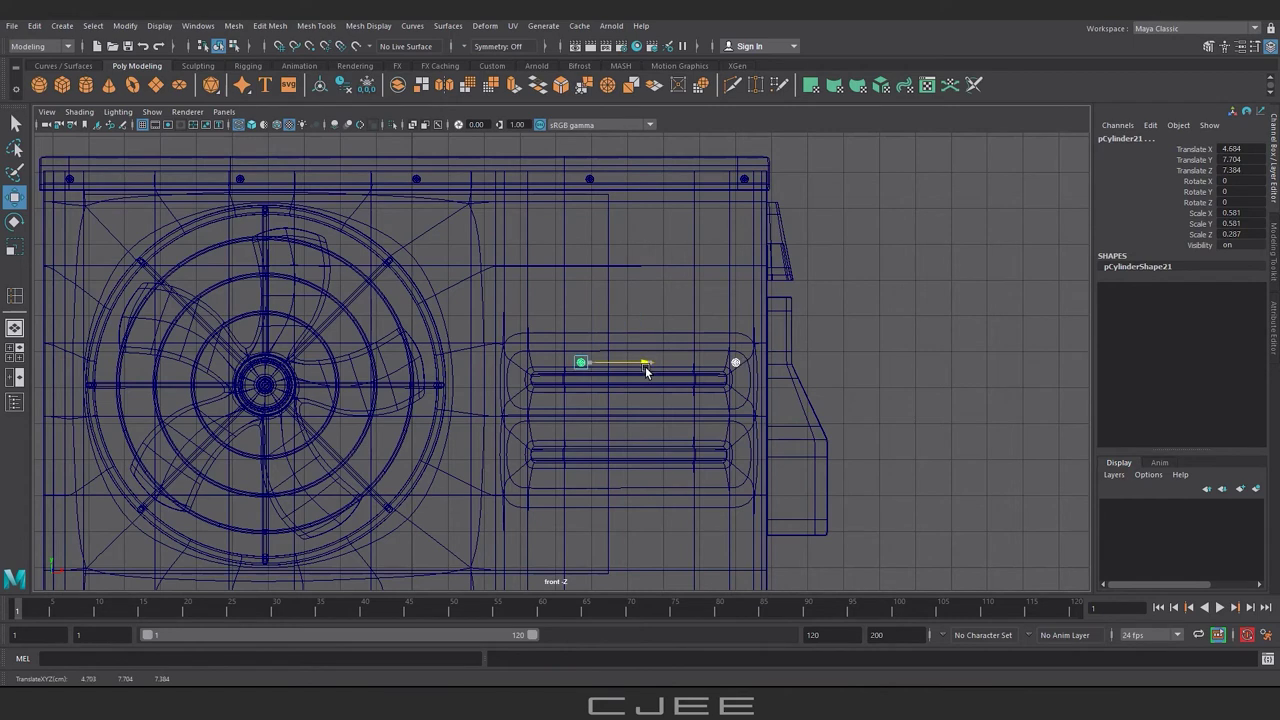
middle_drag(751, 366, 639, 362)
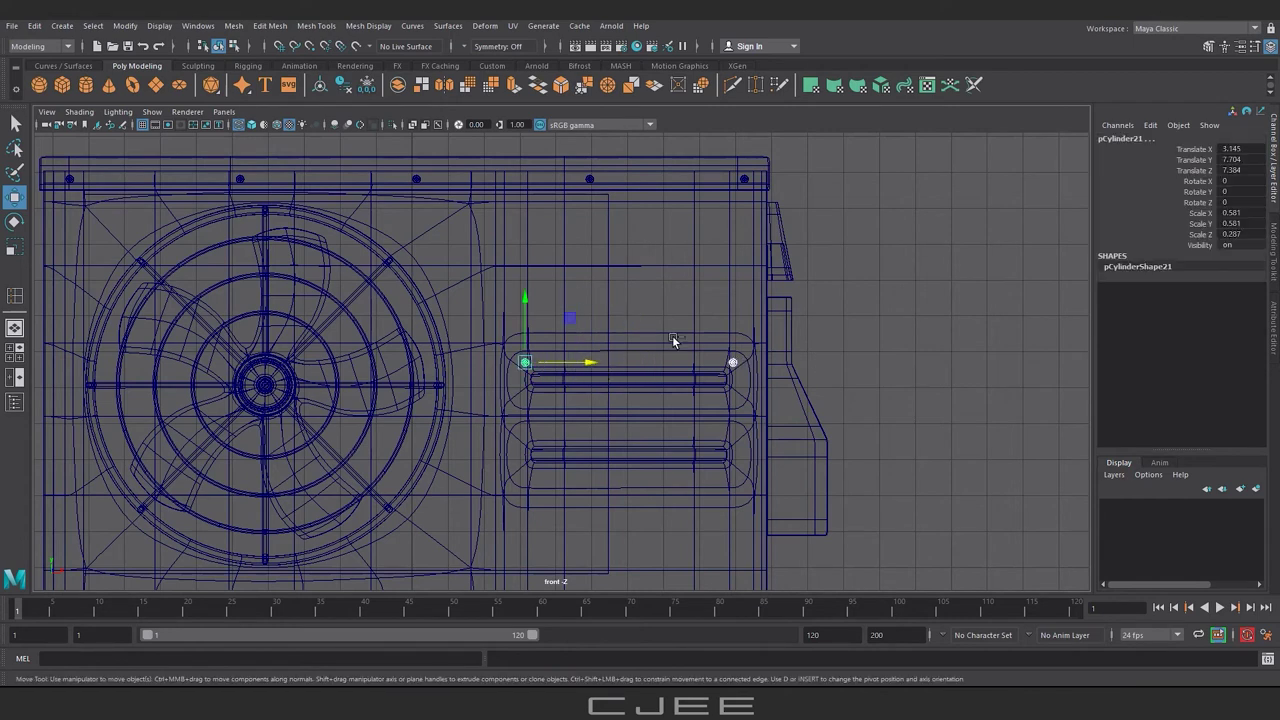
click(522, 365)
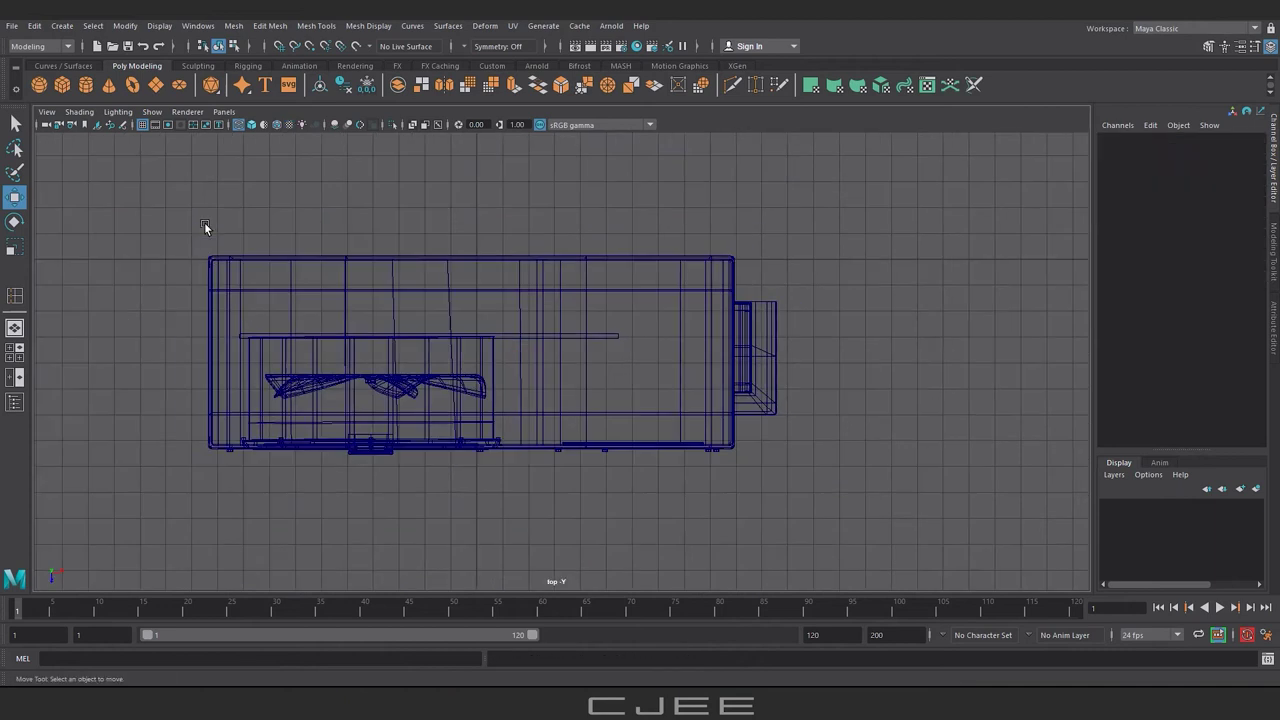
click(155, 84)
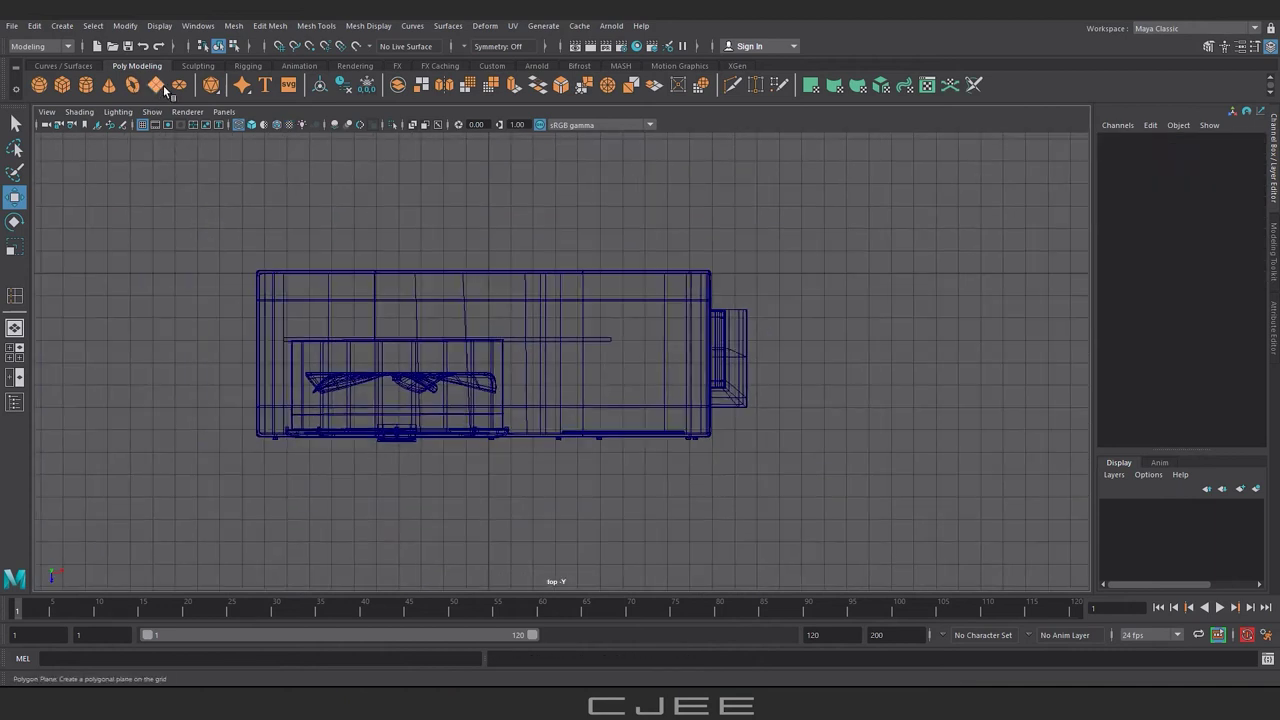
- Draw a polygon plane under the unit in top view and widen it along X
drag(668, 438, 640, 428)
key(r)
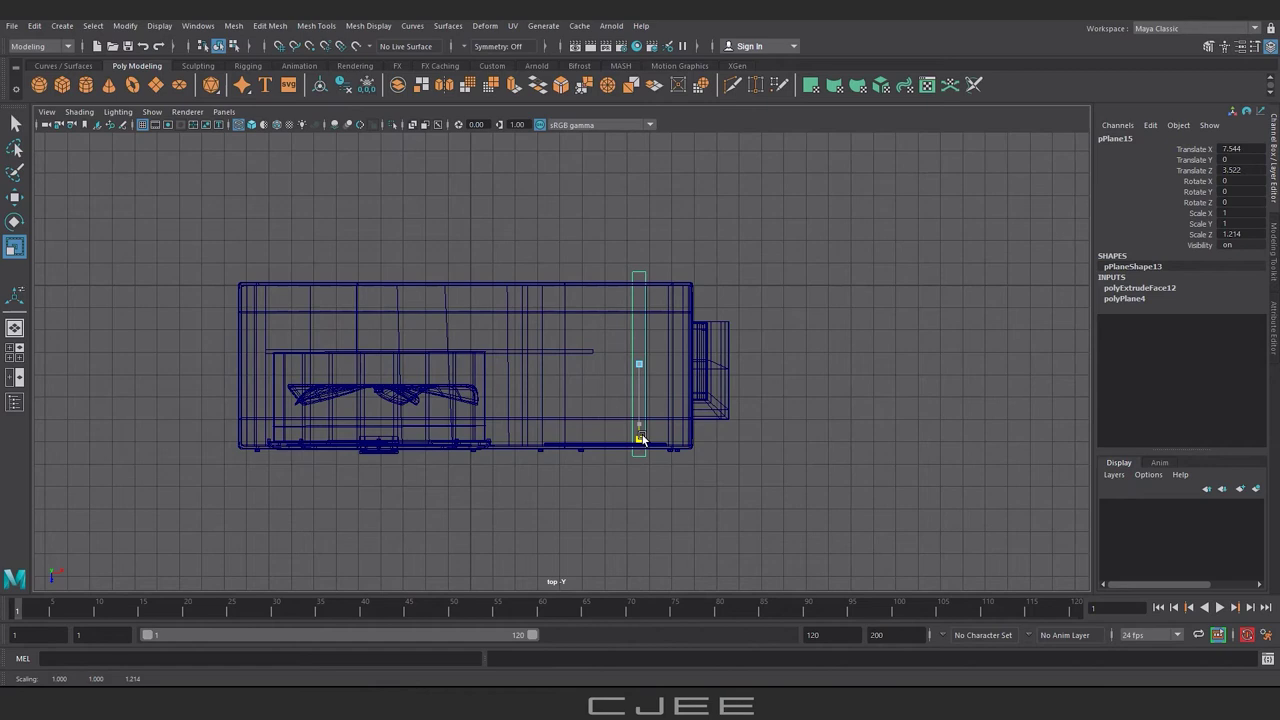
drag(688, 368, 706, 370)
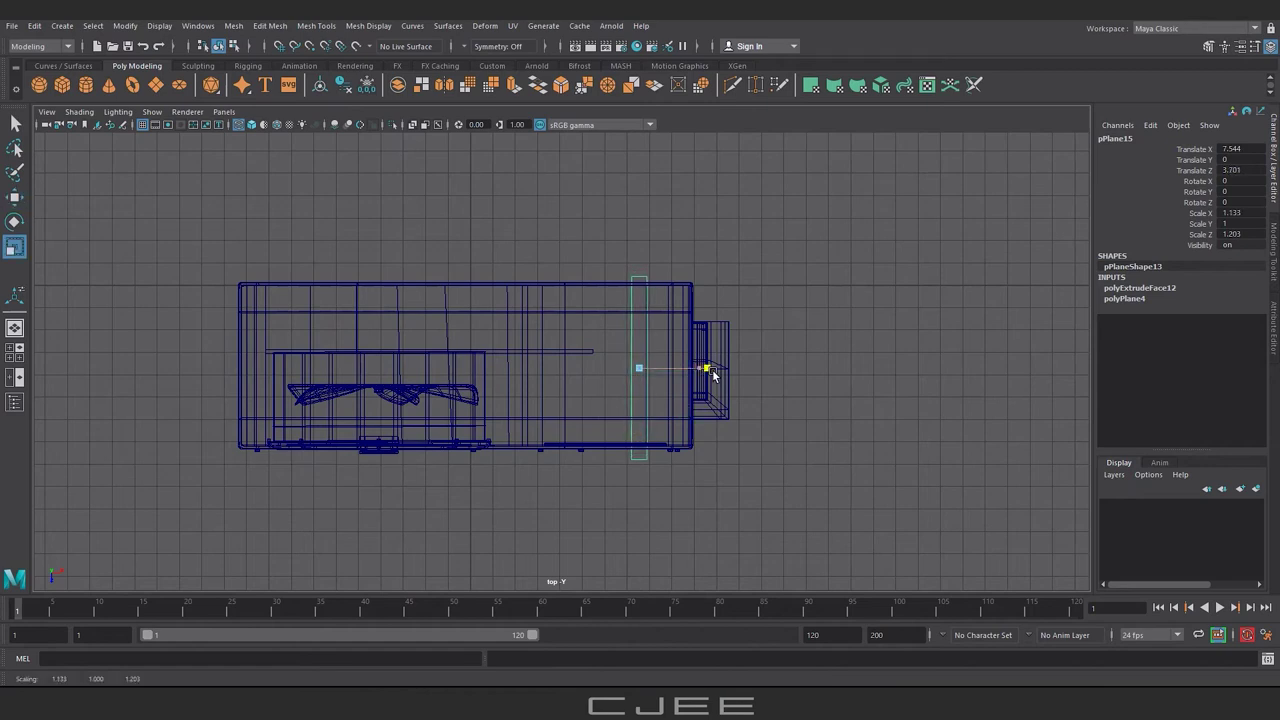
click(316, 25)
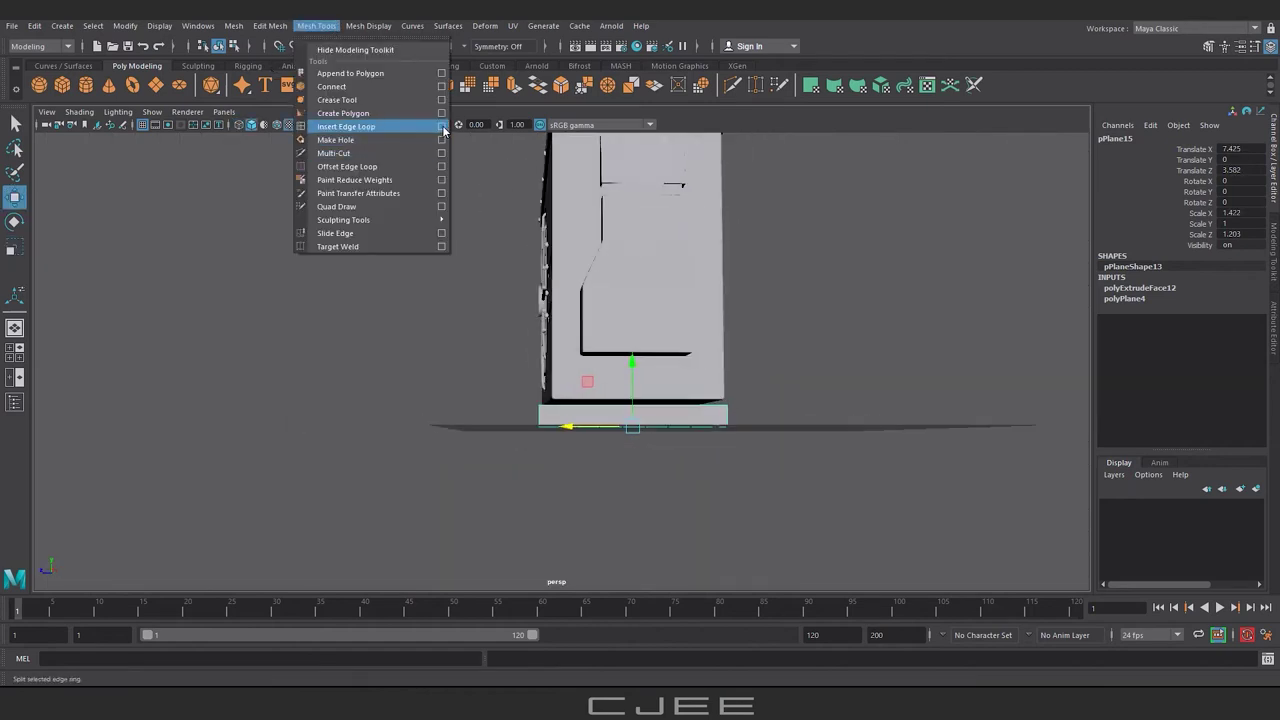
click(437, 126)
click(377, 120)
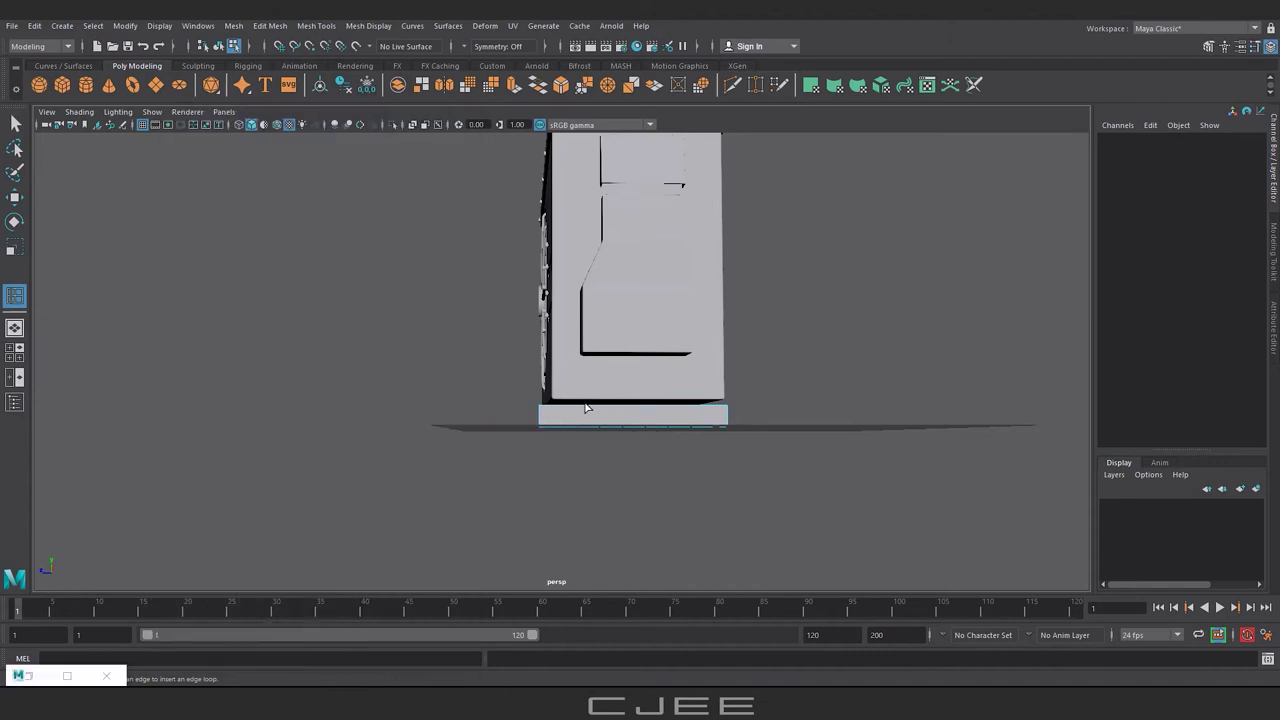
- Lengthen the base block along Z and widen its selected edges along X
alt+drag(600, 410, 687, 450)
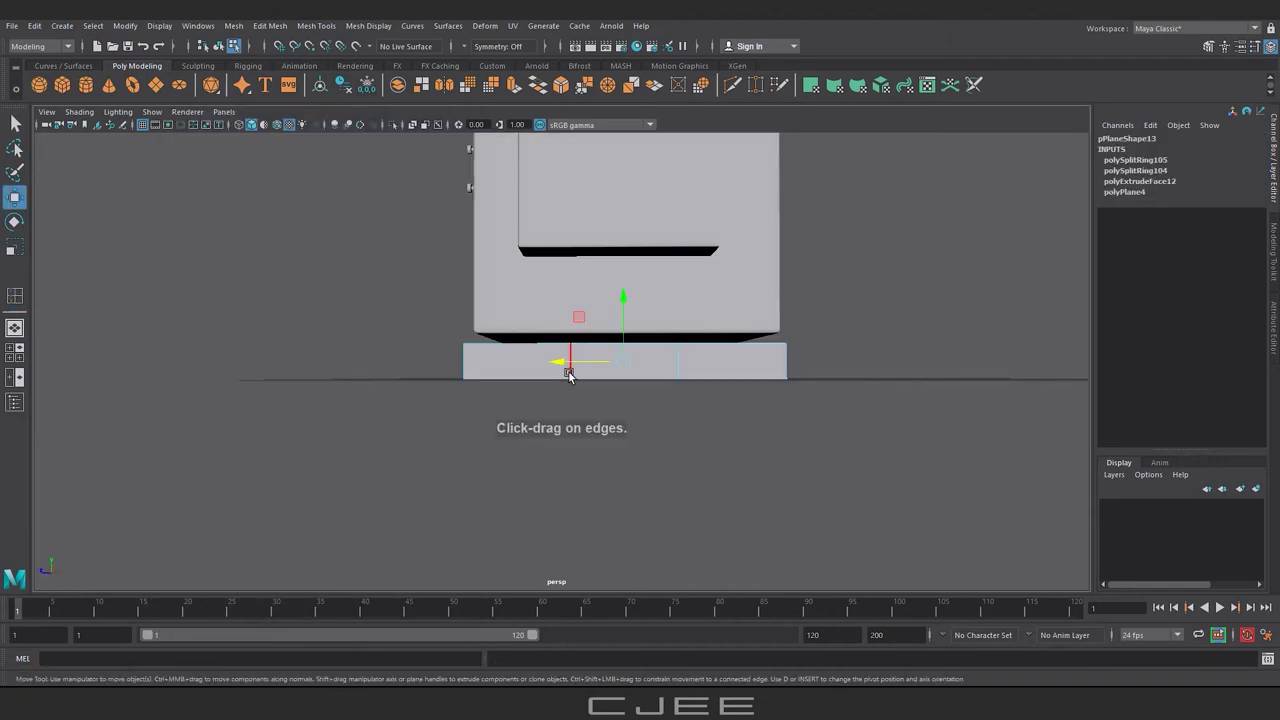
key(r)
drag(541, 363, 549, 400)
right_drag(528, 371, 520, 355)
alt+drag(528, 371, 556, 385)
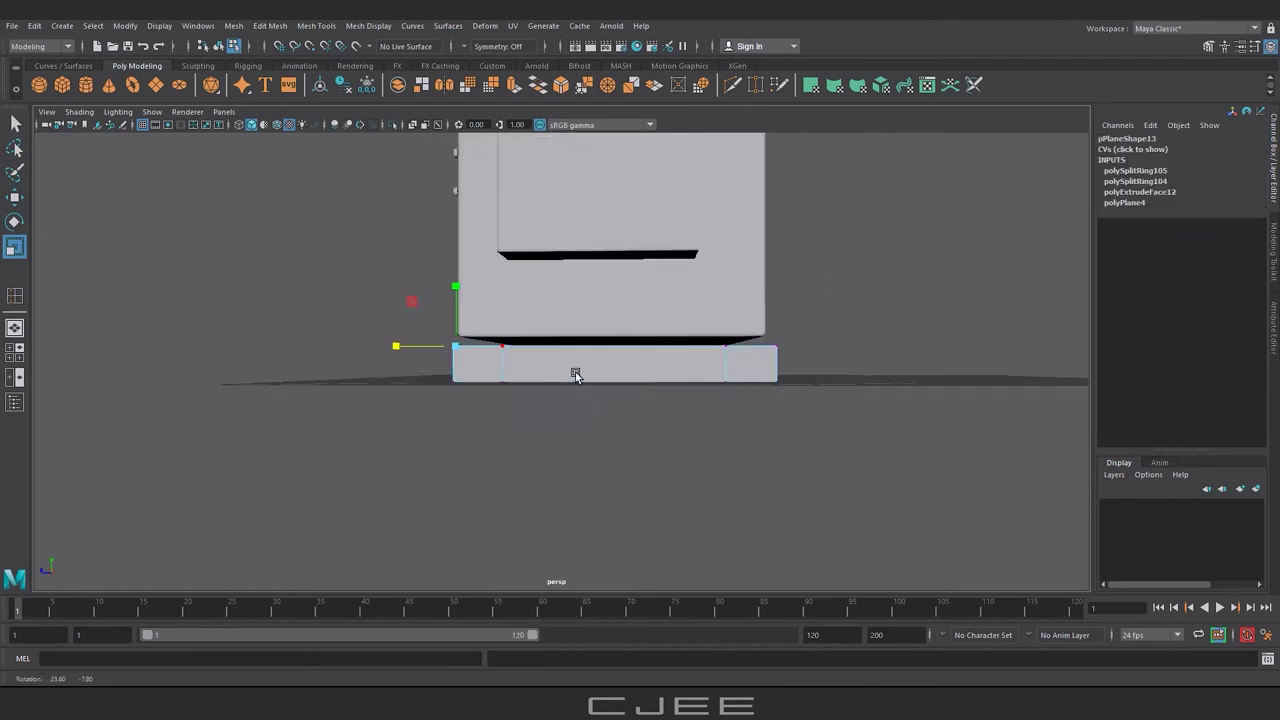
mouse_move(603, 291)
mouse_down()
mouse_move(570, 300)
mouse_move(657, 349)
mouse_up()
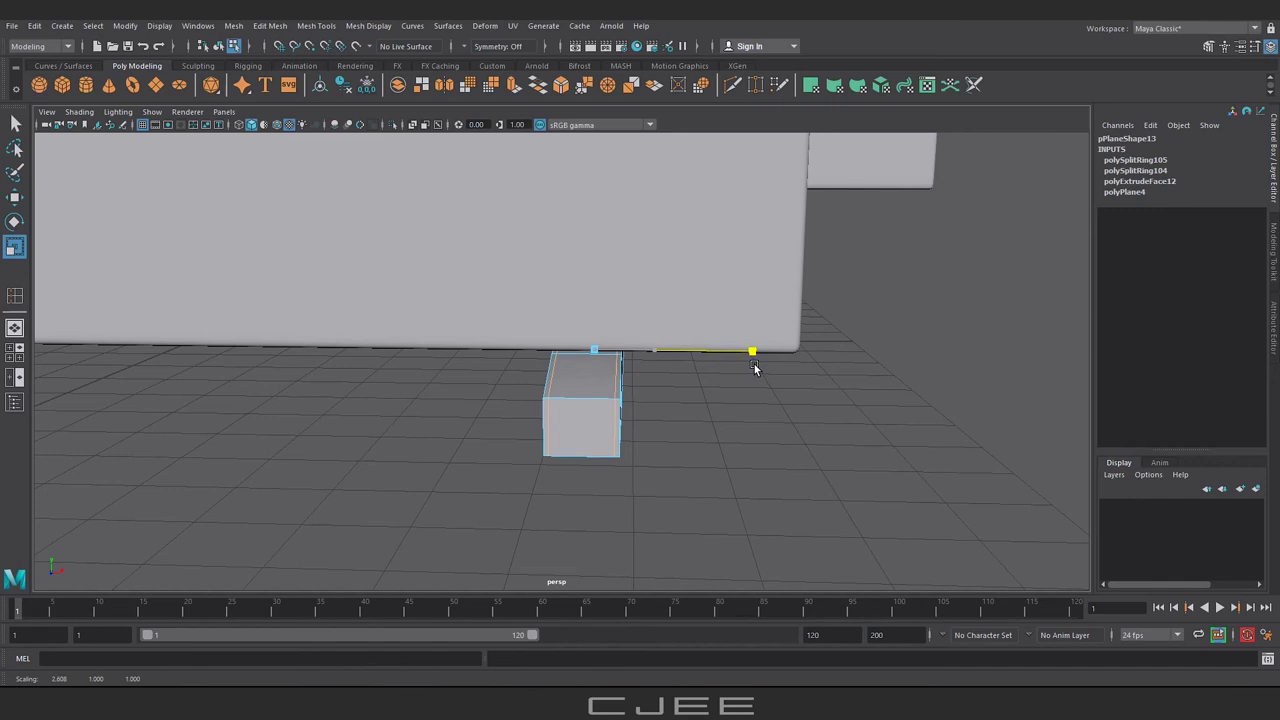
click(830, 419)
alt+drag(830, 419, 476, 376)
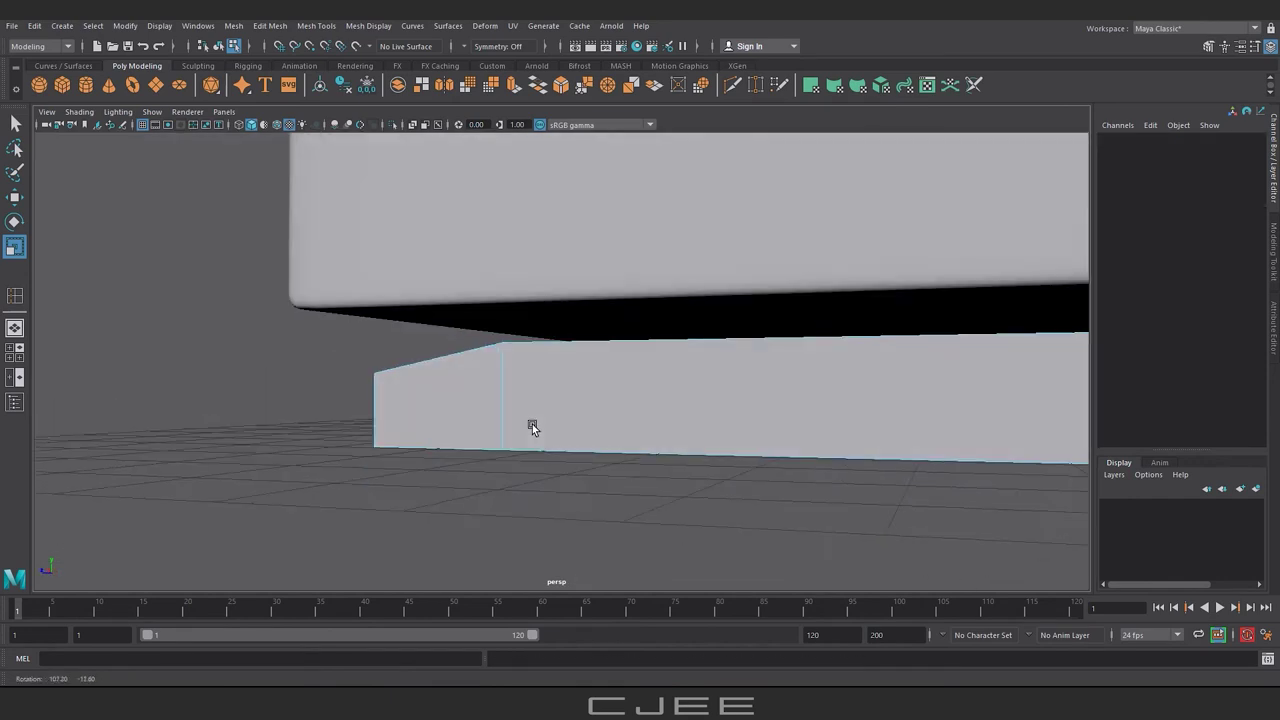
- Insert an edge loop across the beam and select its end face
click(14, 296)
click(501, 433)
mouse_move(501, 433)
alt+mouse_down()
mouse_move(707, 419)
mouse_move(534, 400)
mouse_move(663, 429)
alt+mouse_up()
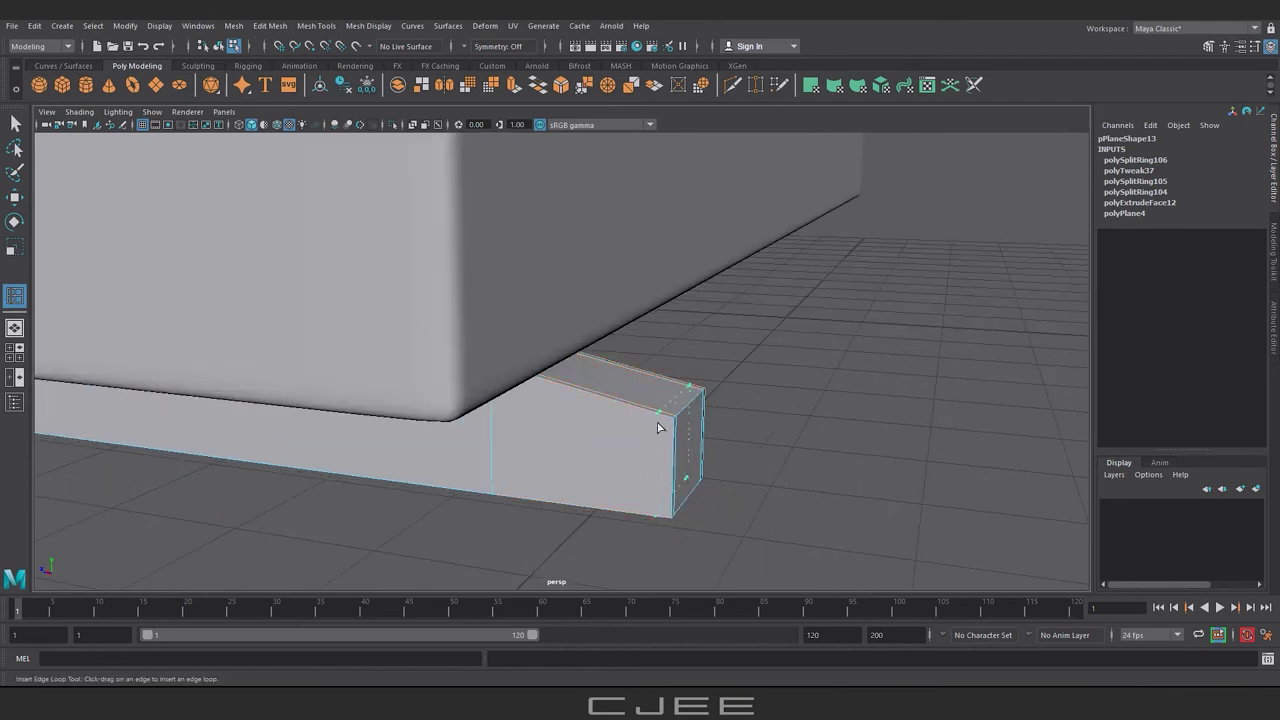
key(r)
right_drag(539, 339, 540, 470)
right_drag(538, 319, 539, 375)
click(523, 486)
mouse_move(523, 486)
alt+mouse_down()
mouse_move(600, 403)
mouse_move(602, 309)
mouse_move(627, 285)
mouse_move(657, 294)
mouse_move(606, 257)
mouse_move(437, 400)
mouse_move(693, 397)
alt+mouse_up()
- Extrude the beam's end face and move the extrusion downward
key(ctrl+e)
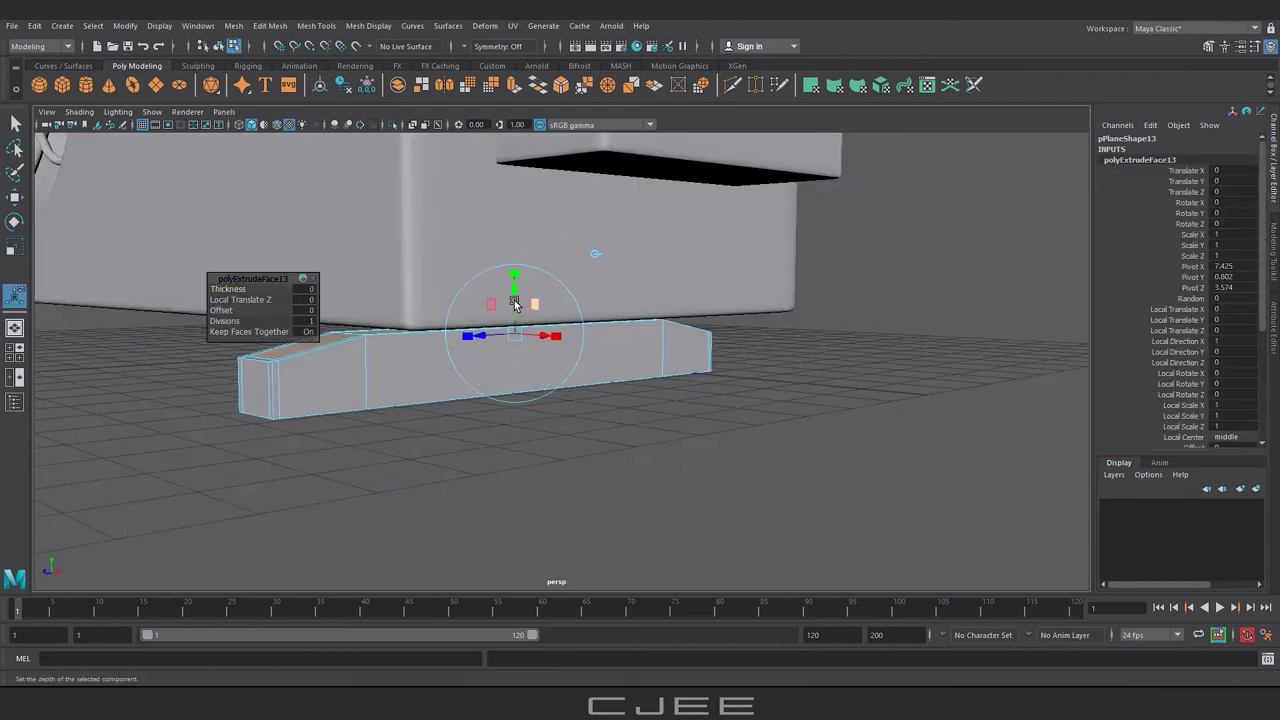
key(4)
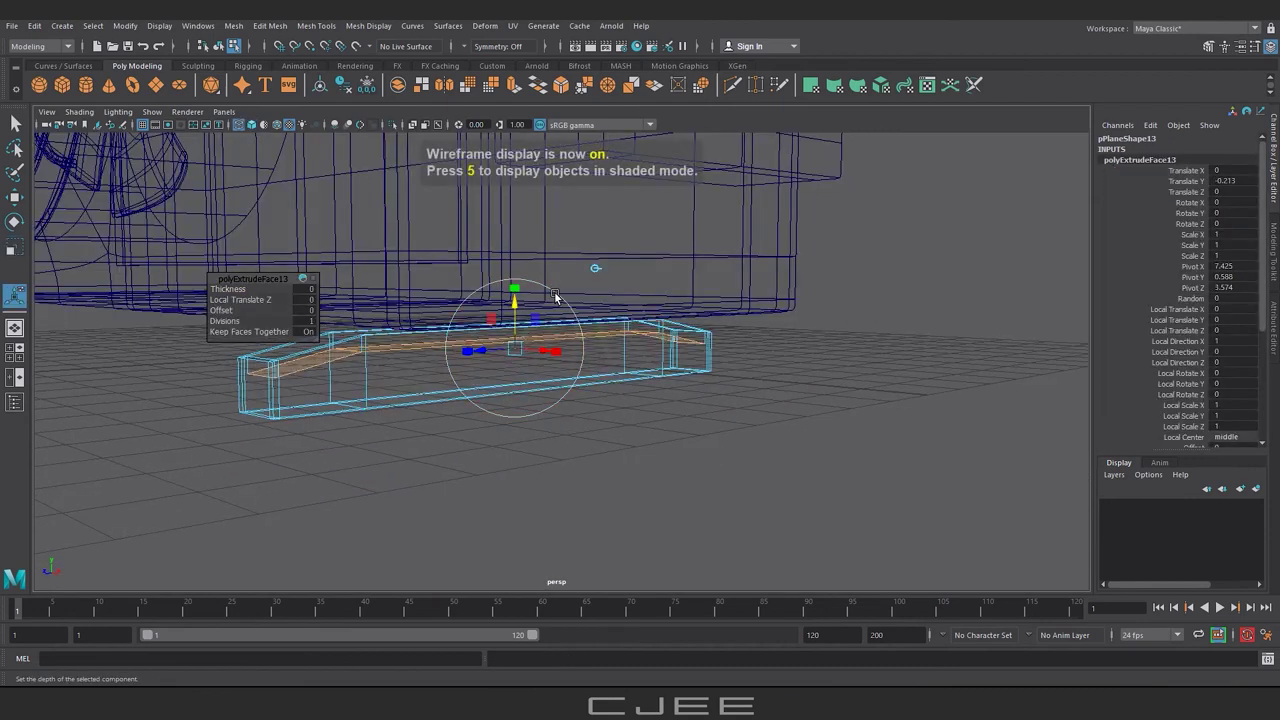
key(w)
drag(517, 282, 522, 310)
key(5)
- Add three more edge loops along the beam, one near its end
click(316, 25)
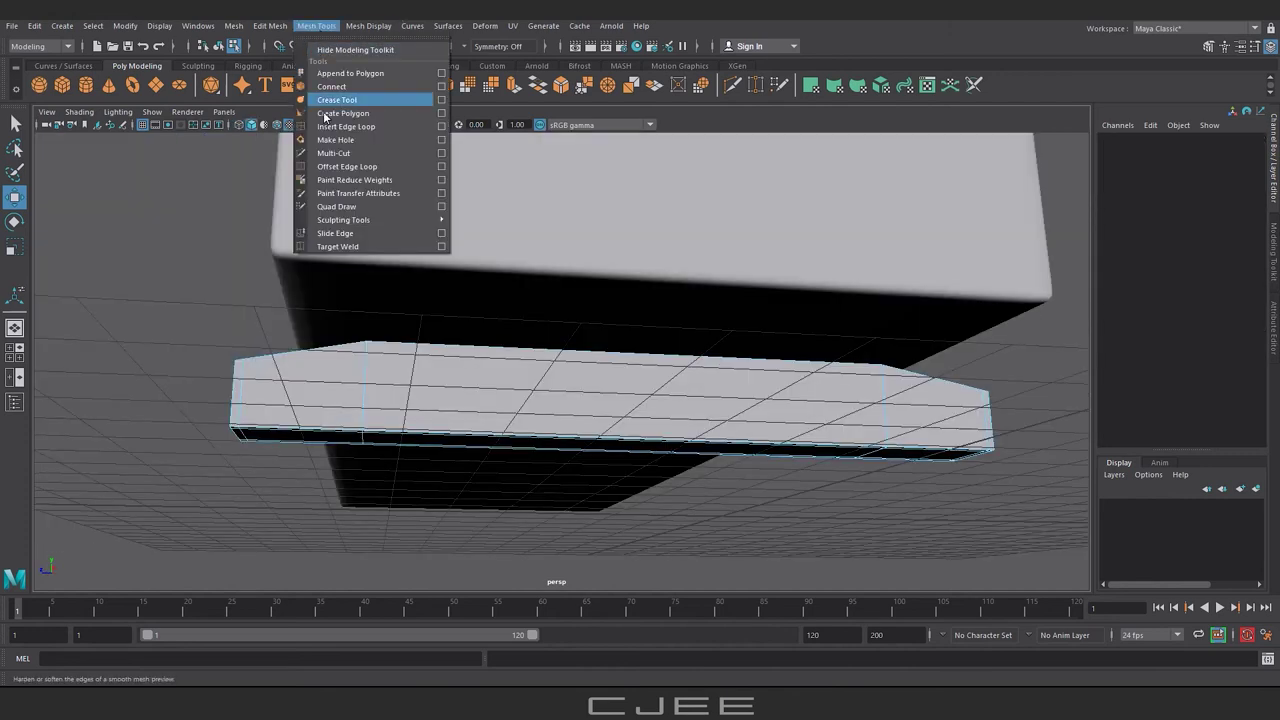
click(340, 122)
scroll(349, 373, up, 3)
click(342, 368)
mouse_move(342, 368)
alt+mouse_down()
mouse_move(701, 437)
mouse_move(523, 420)
alt+mouse_up()
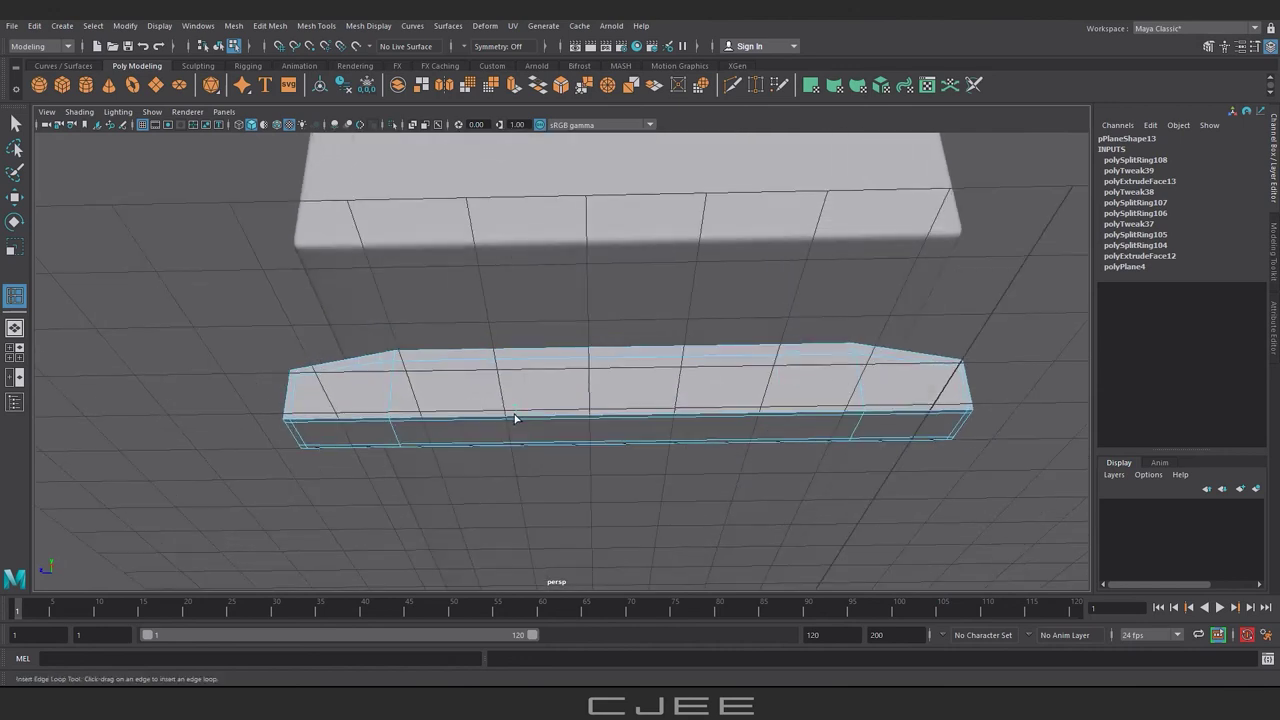
click(523, 420)
click(727, 413)
- Extrude a face at the beam's end and scale the extrusion larger
key(w)
mouse_move(640, 503)
alt+mouse_down()
mouse_move(743, 357)
mouse_move(663, 448)
mouse_move(686, 423)
alt+mouse_up()
click(705, 343)
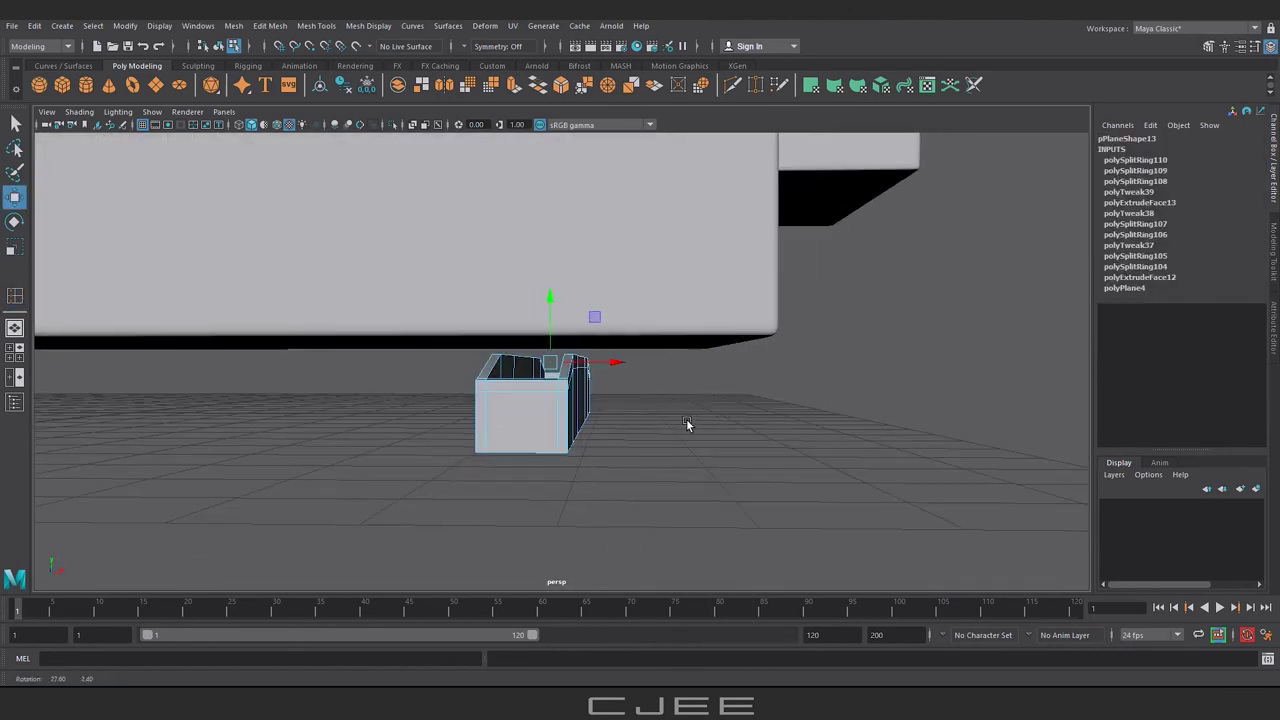
key(ctrl+e)
mouse_move(648, 372)
mouse_down()
mouse_move(666, 380)
mouse_move(615, 425)
mouse_up()
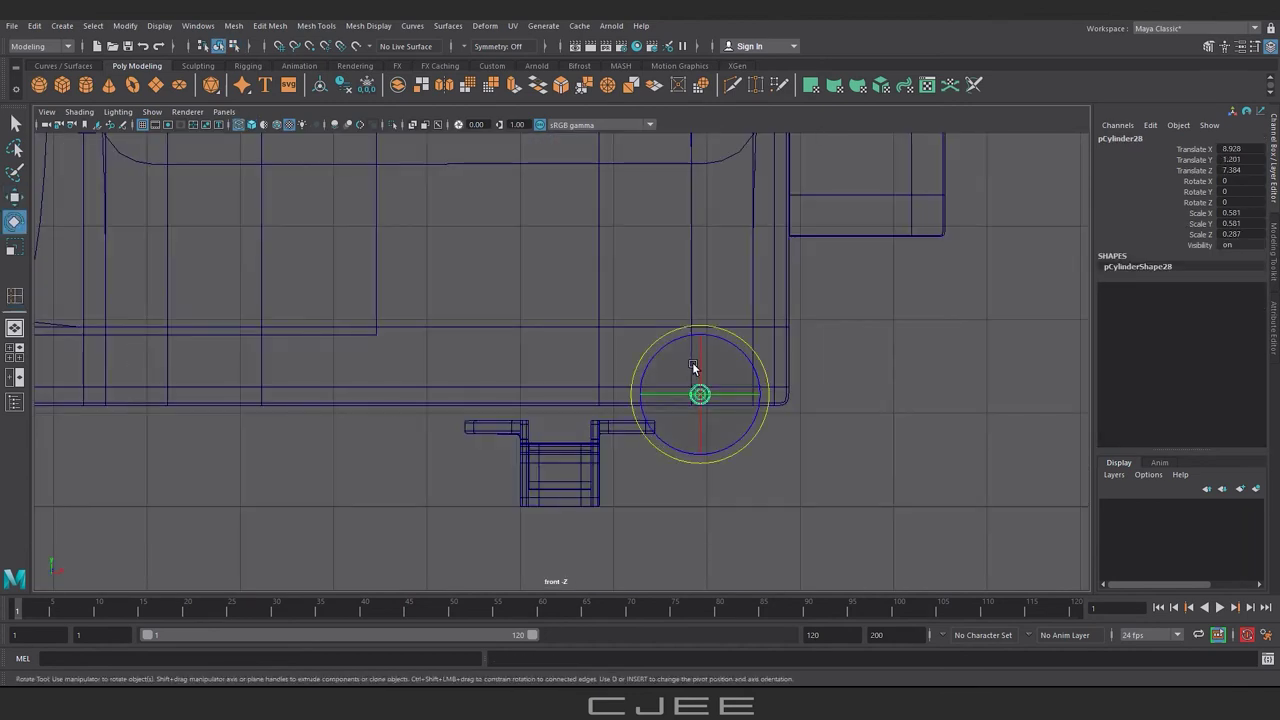
- Rotate the bolt cylinder around X and place a duplicate beside the foot's flange
drag(699, 366, 701, 434)
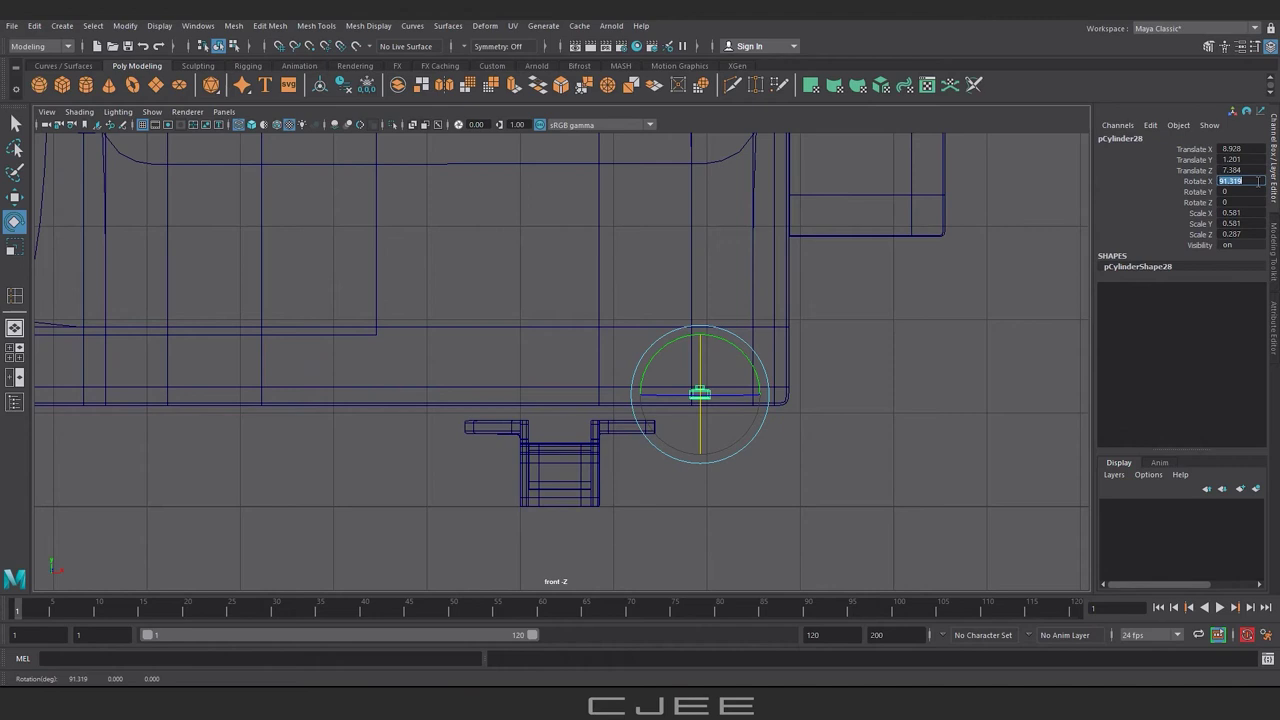
key(Return)
scroll(694, 391, up, 2)
key(w)
drag(734, 417, 674, 482)
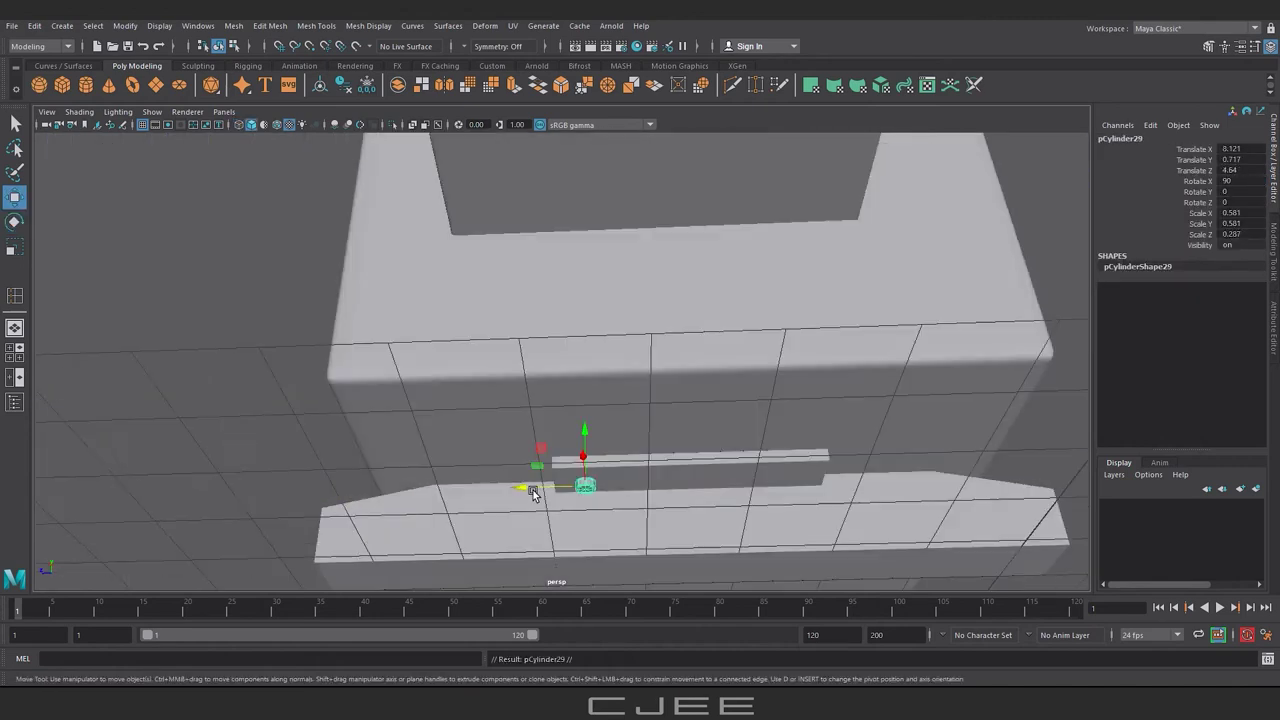
drag(560, 485, 749, 505)
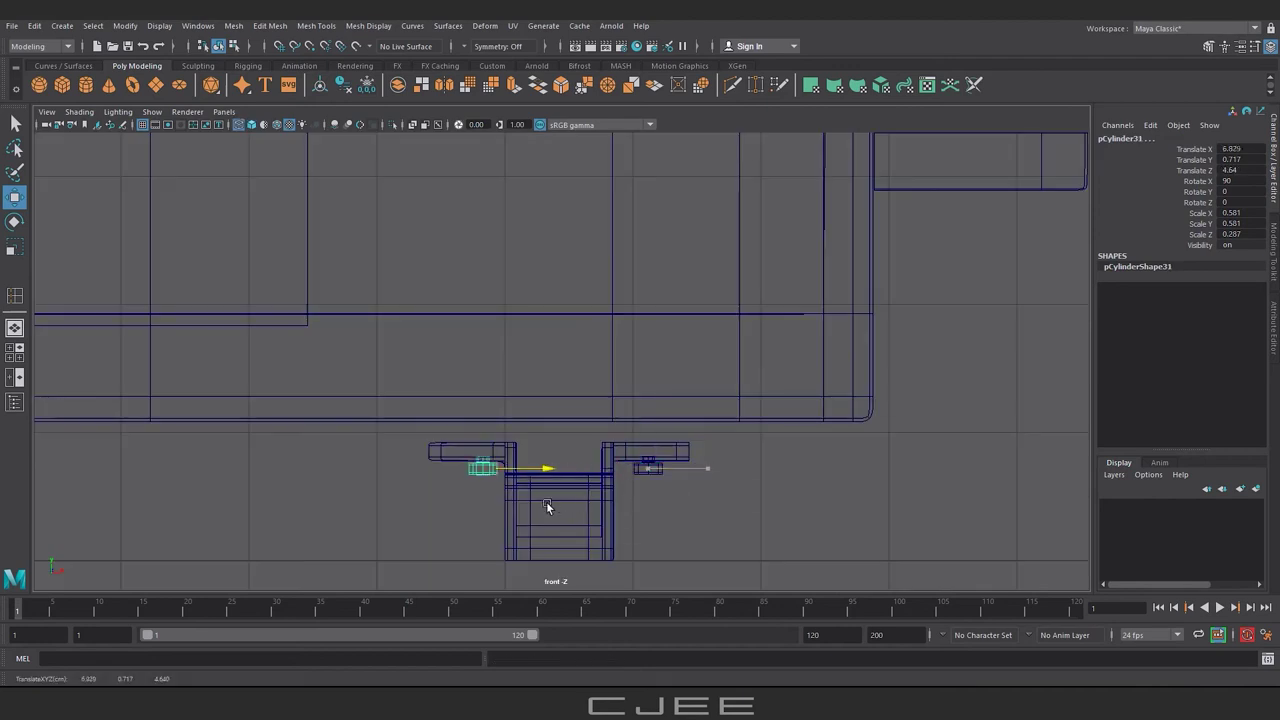
click(540, 507)
- Duplicate the small mounting part with Ctrl+D and shift the copy along X
scroll(500, 495, down, 3)
drag(456, 484, 654, 392)
scroll(570, 440, up, 2)
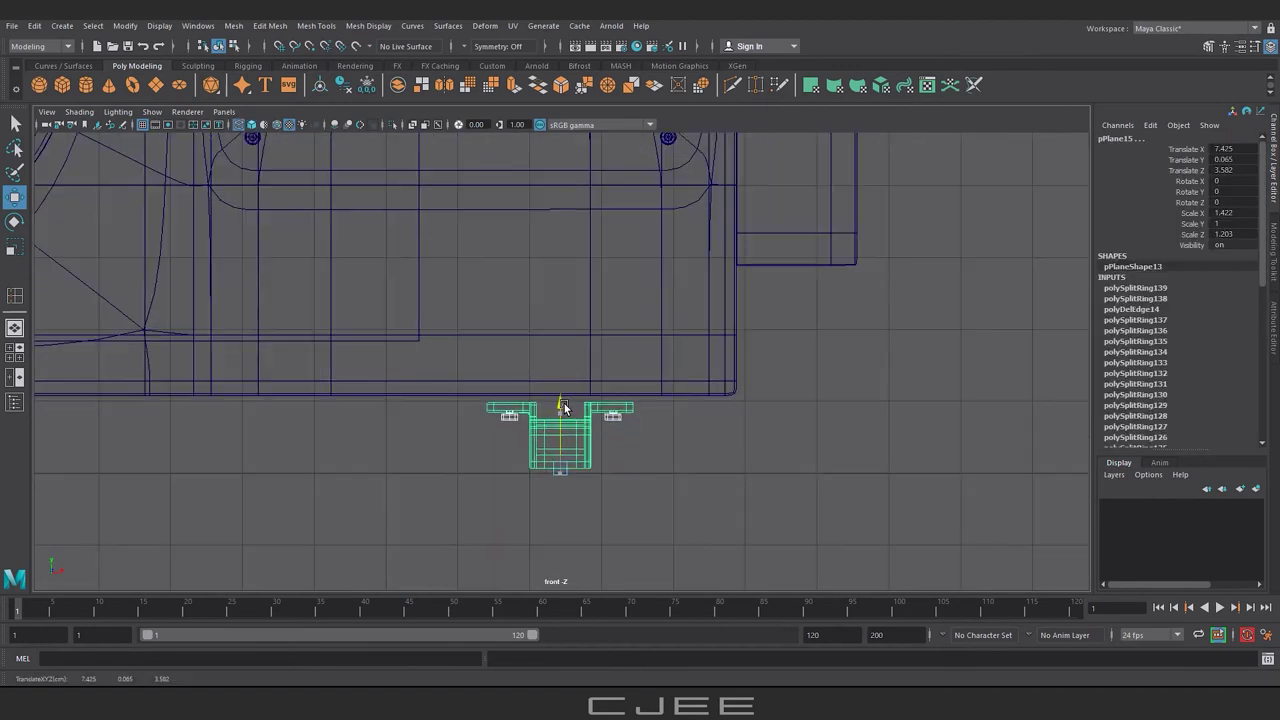
scroll(650, 430, down, 2)
click(650, 430)
drag(775, 353, 775, 350)
scroll(674, 440, down, 2)
key(ctrl+d)
drag(800, 397, 326, 460)
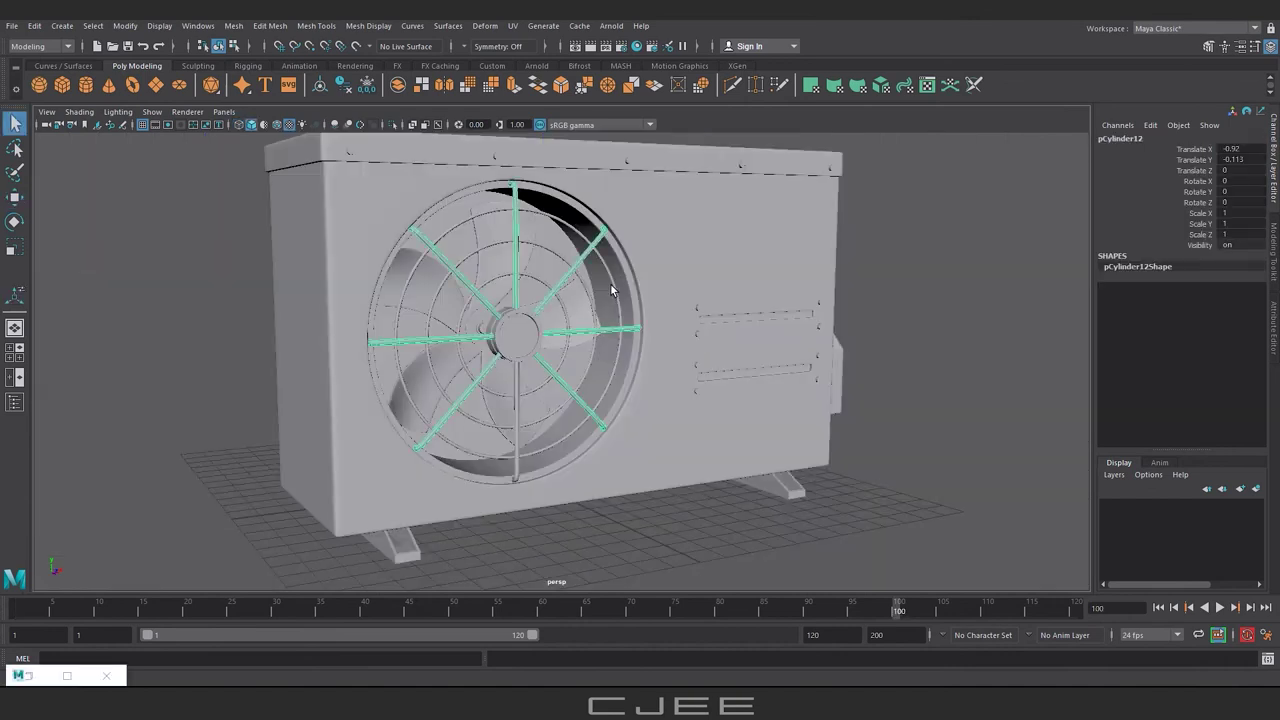
- Combine the fan guard rings and hub into one mesh and centre its pivot
shift+click(600, 290)
shift+click(470, 330)
shift+click(515, 335)
click(233, 25)
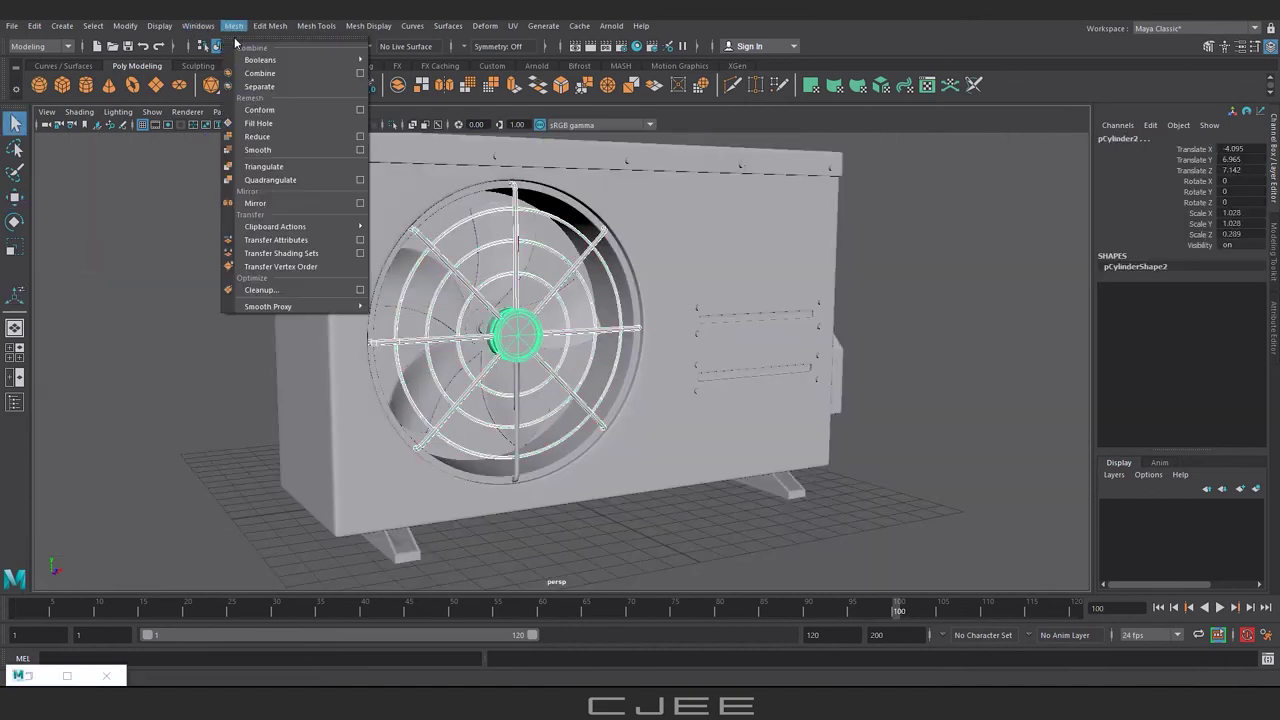
click(259, 73)
key(w)
click(125, 25)
click(150, 125)
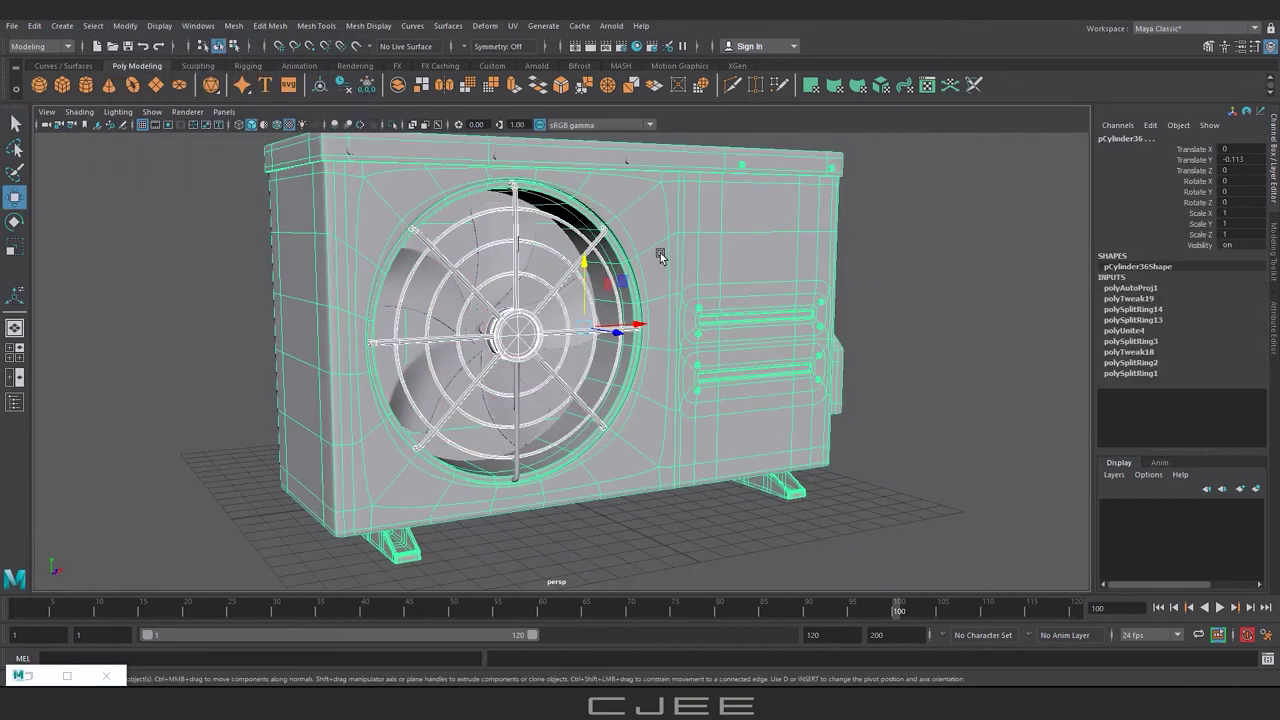
- Combine all parts into one body mesh, apply Automatic UVs, and check the UV Editor
click(233, 25)
click(259, 73)
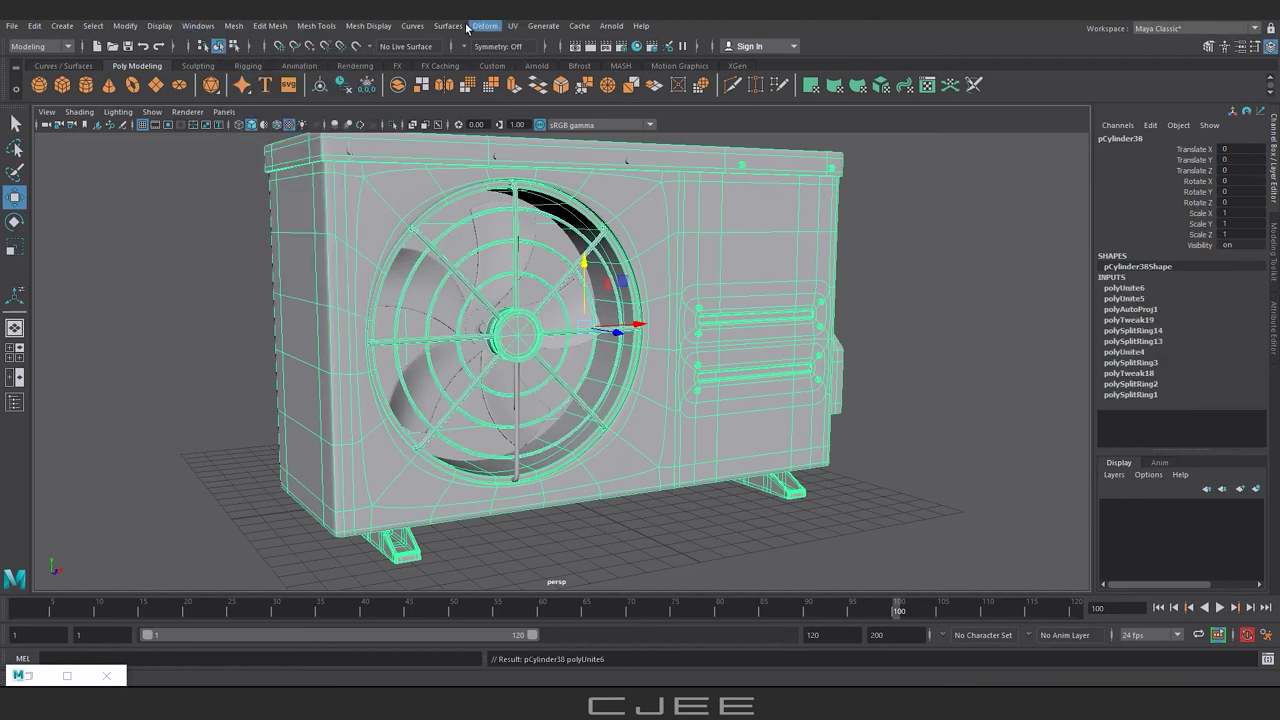
click(135, 25)
click(150, 126)
click(511, 25)
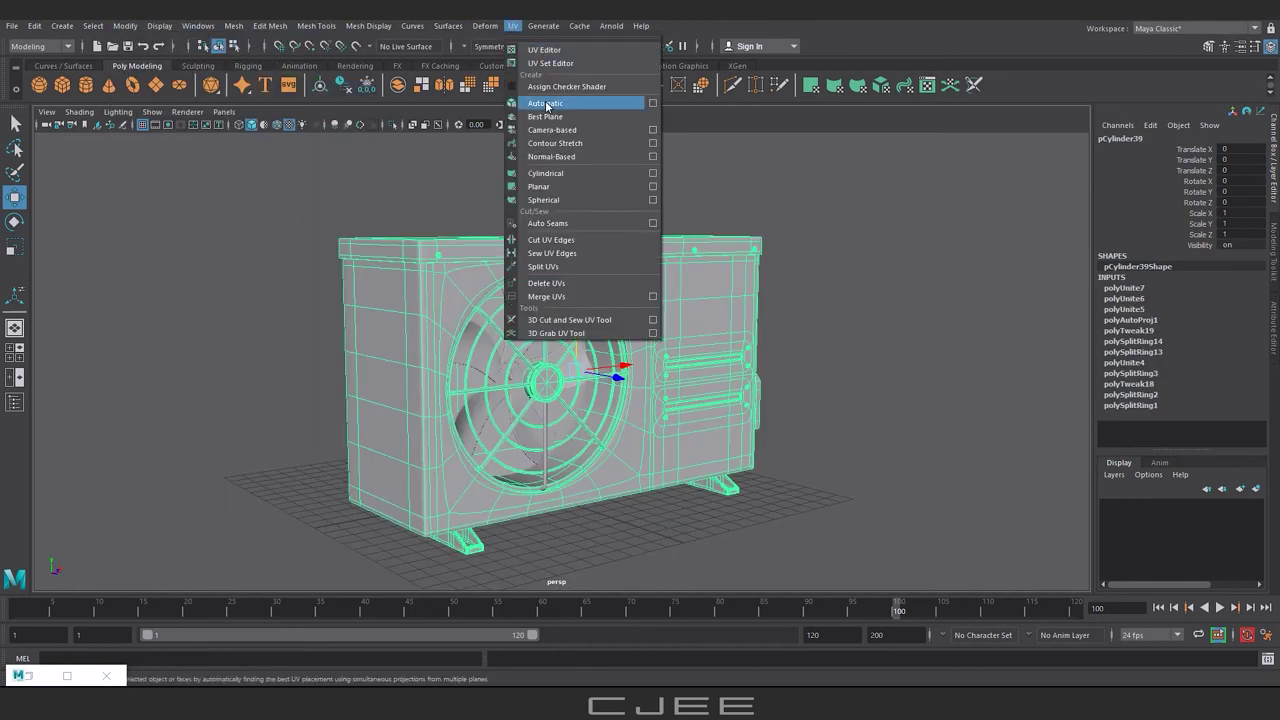
click(540, 105)
click(511, 26)
click(545, 61)
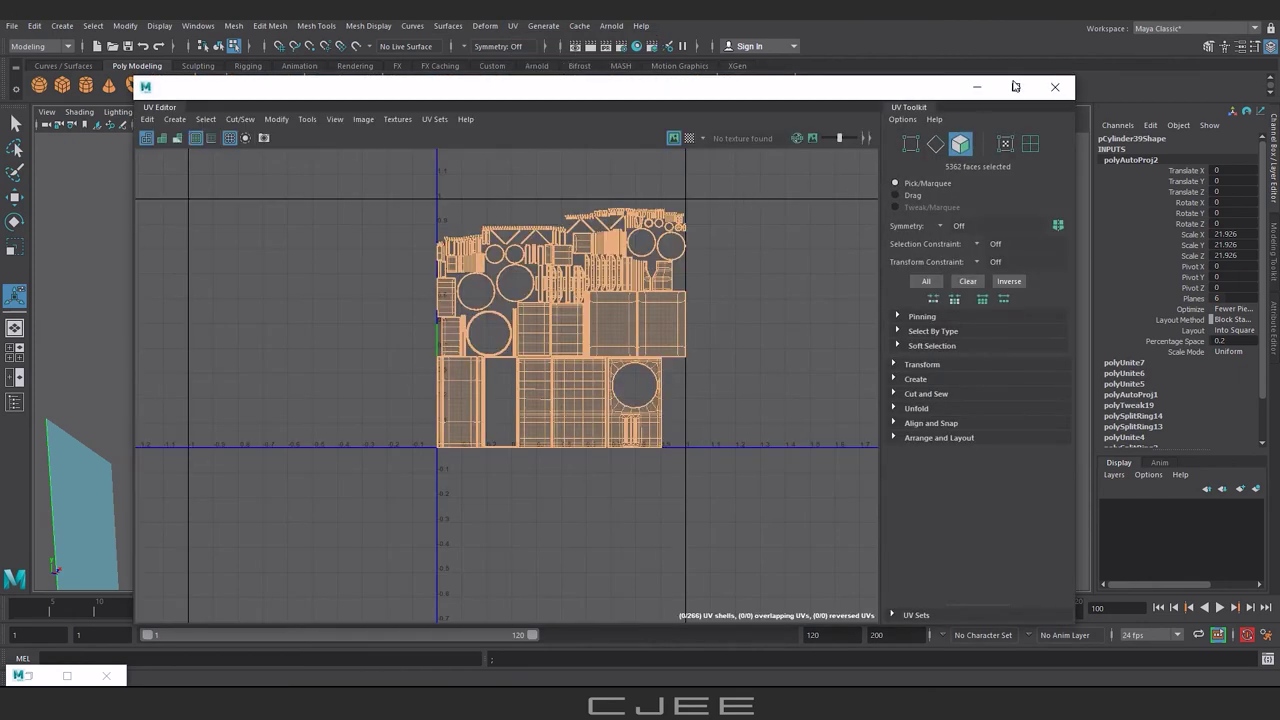
click(1058, 89)
- Export the selection as body.obj, overwriting the existing file
click(12, 25)
click(75, 193)
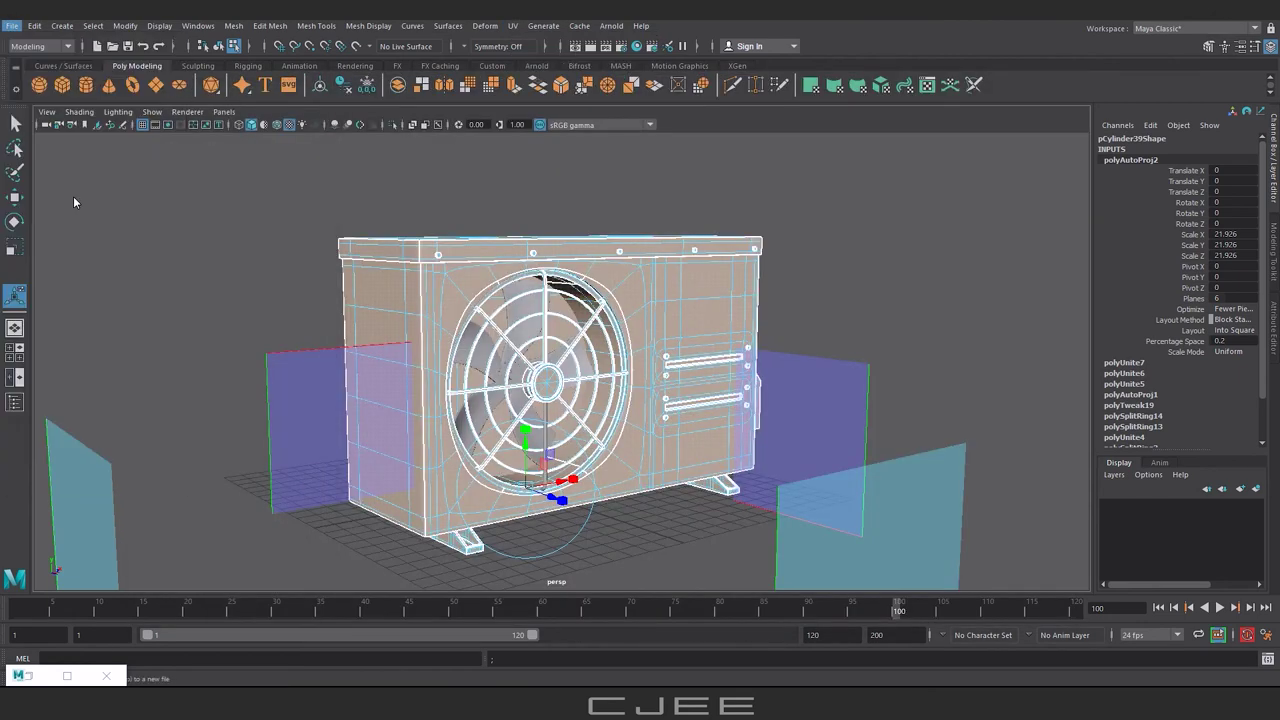
click(220, 268)
click(721, 549)
click(397, 408)
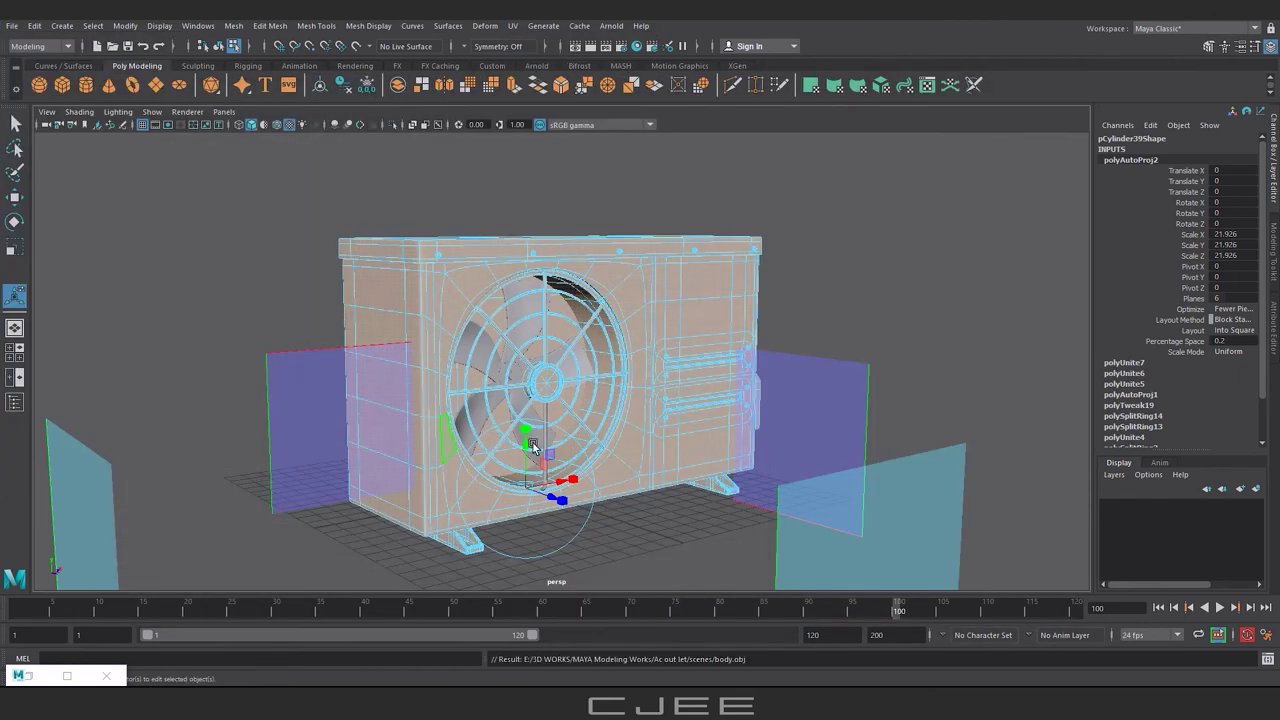
click(757, 262)
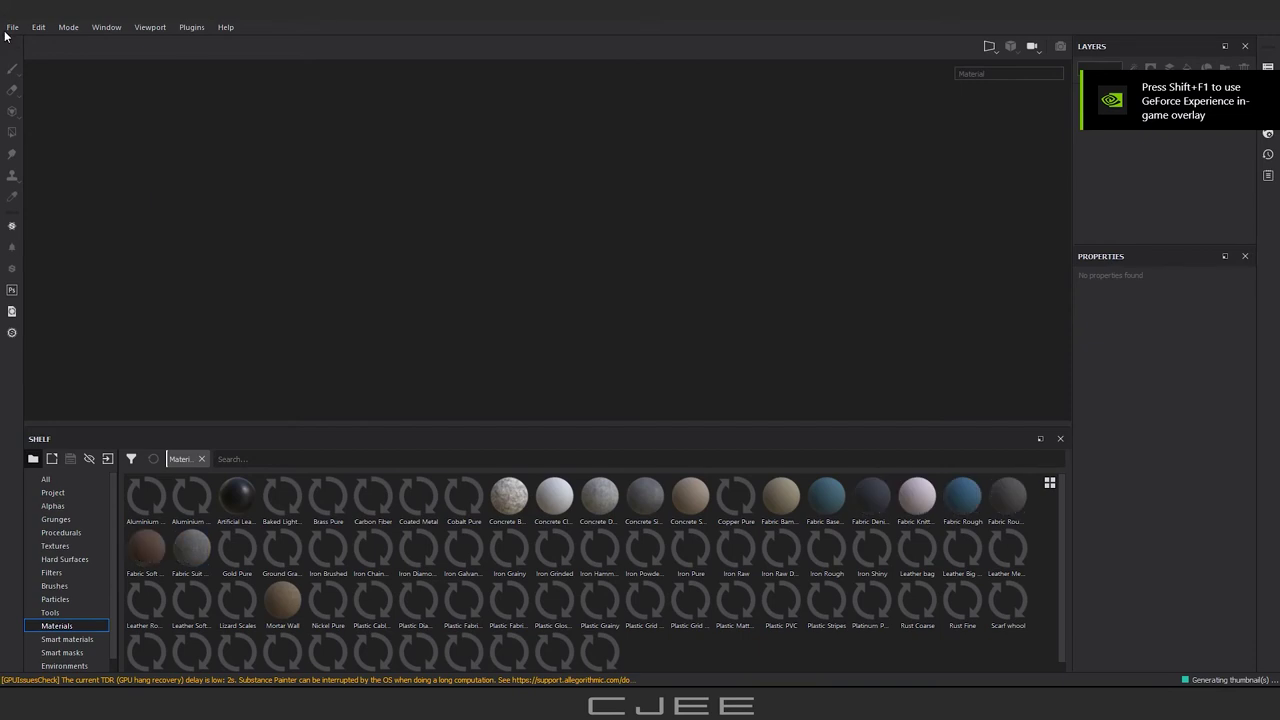
click(13, 27)
click(30, 44)
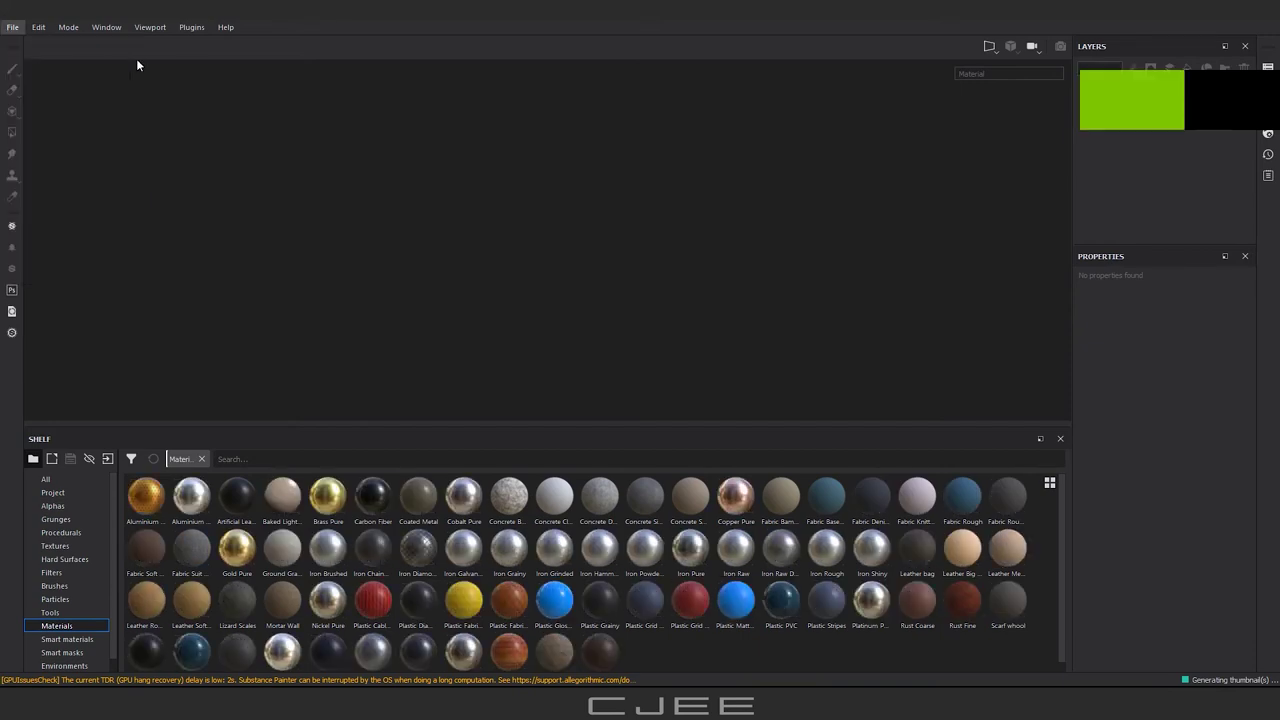
- Create a new Substance Painter project from body.obj
click(763, 222)
click(748, 305)
click(960, 556)
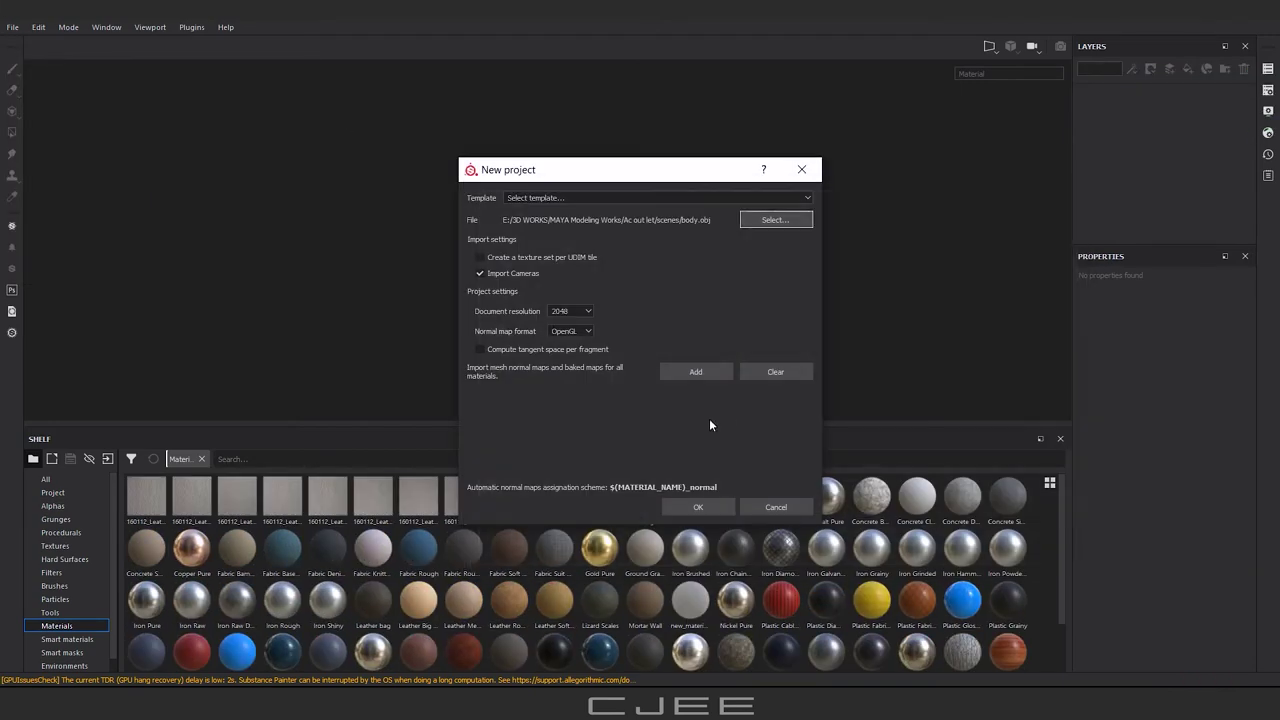
click(689, 508)
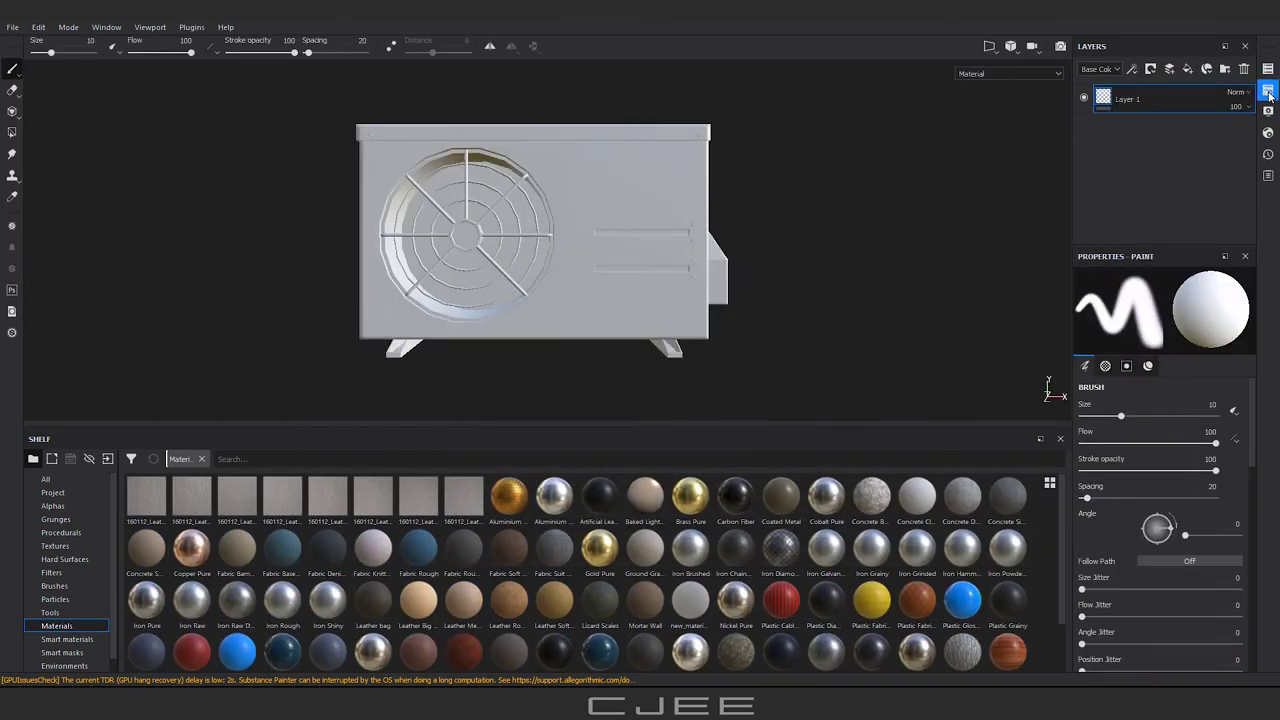
- Bake mesh maps at 1024 output size with Normal, ID, AO and Thickness unchecked
click(1267, 90)
click(1219, 328)
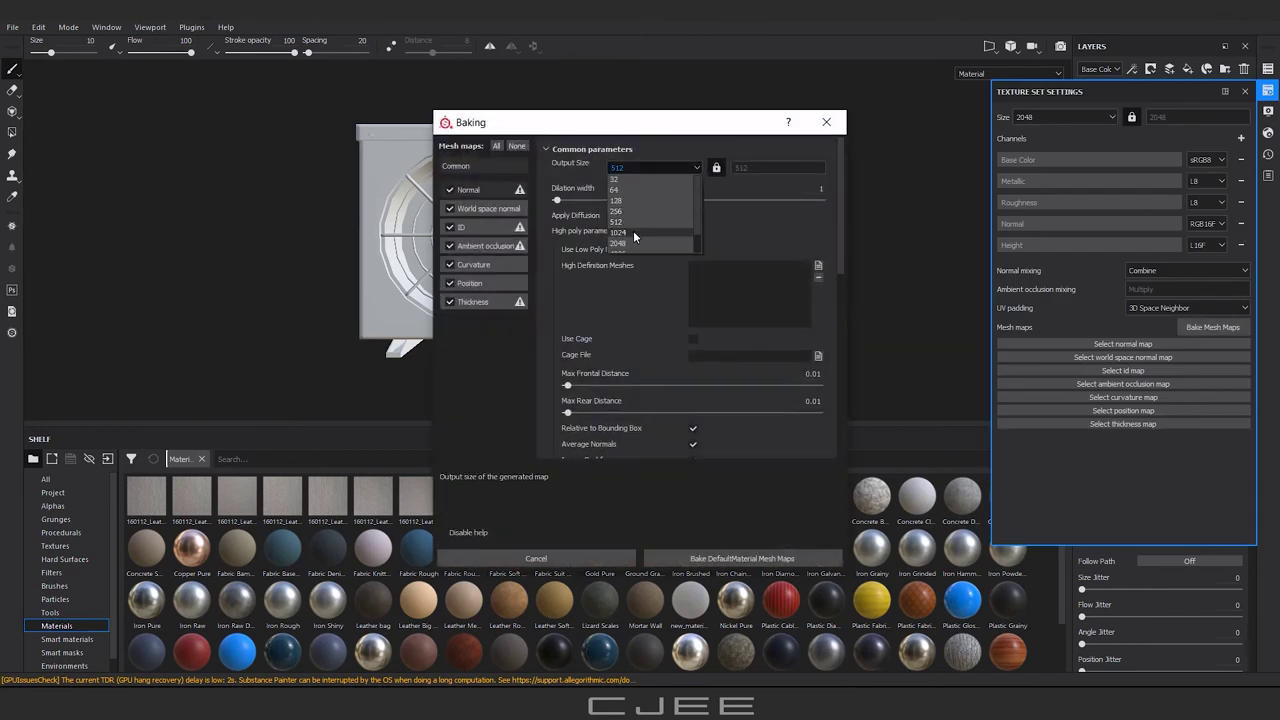
click(633, 230)
click(450, 189)
click(450, 227)
click(450, 245)
click(450, 301)
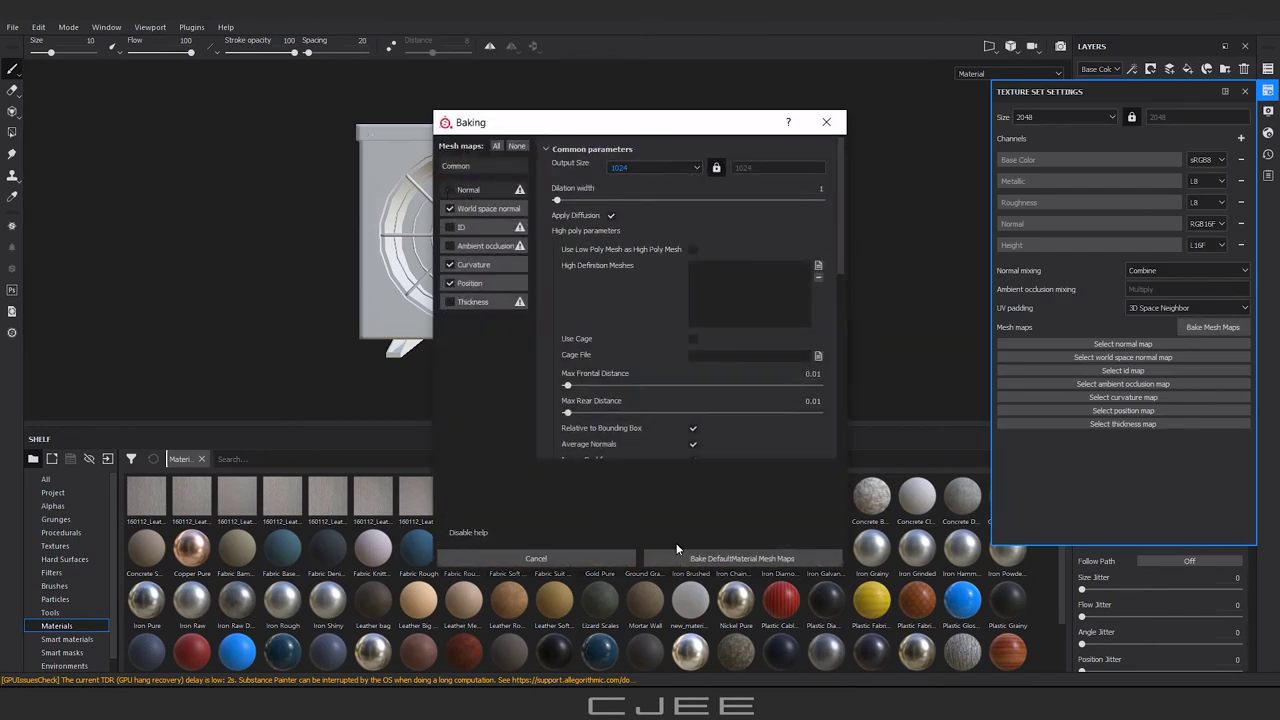
click(687, 558)
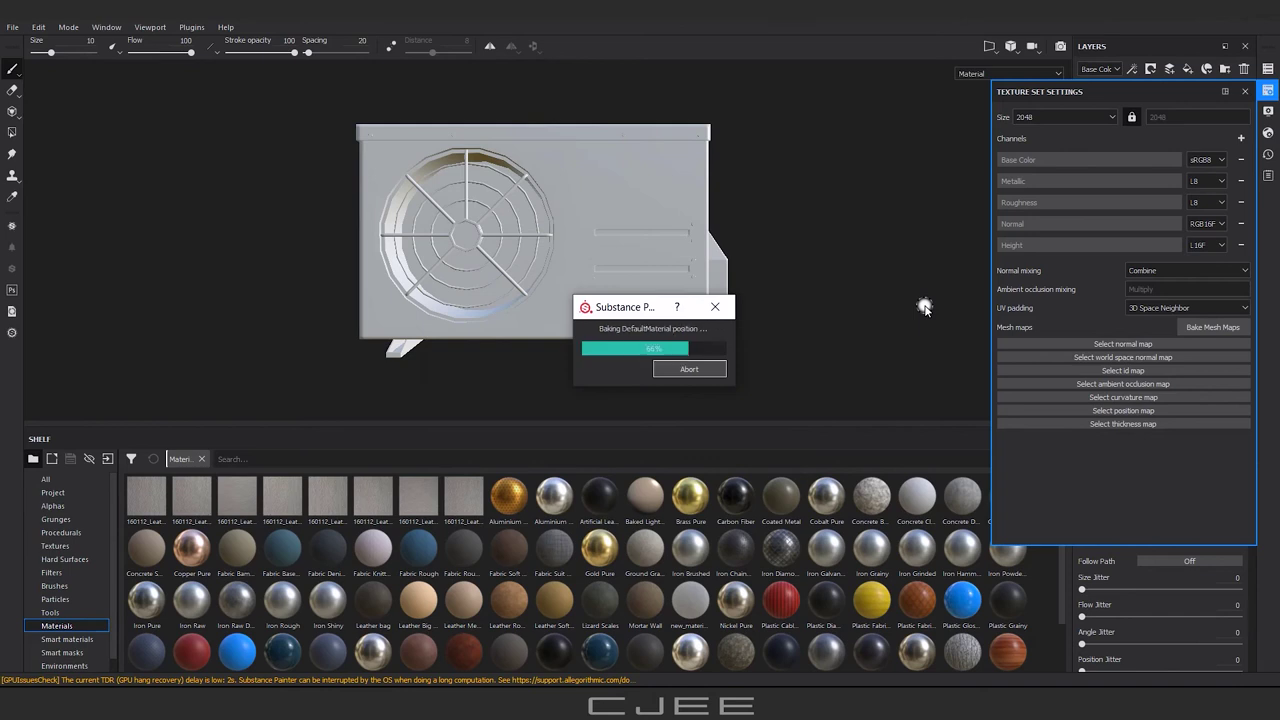
click(1245, 91)
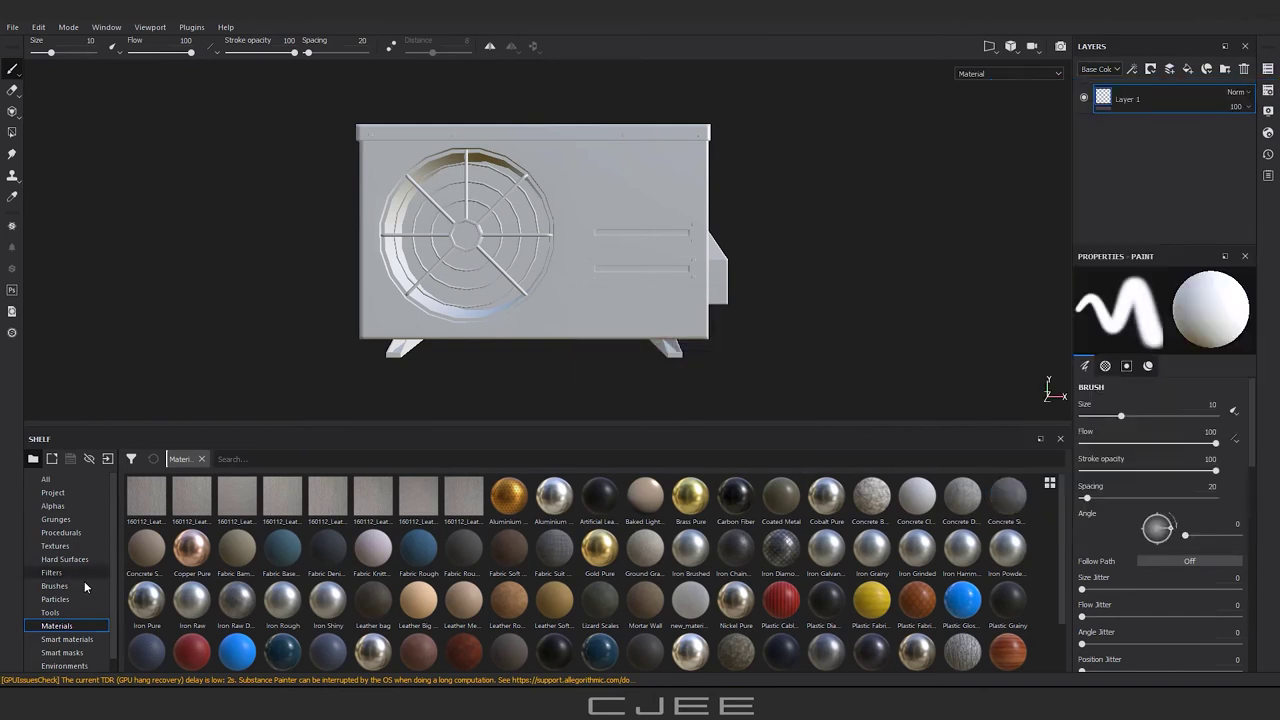
click(62, 639)
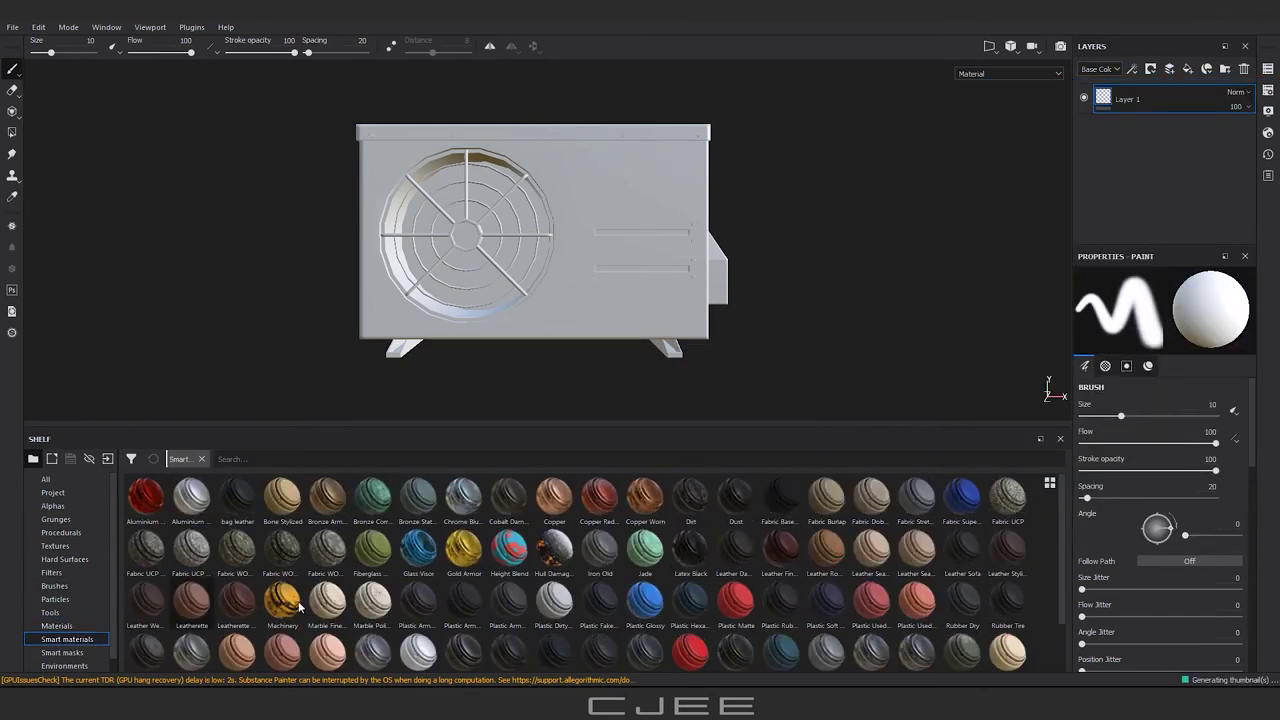
- Apply the Machinery smart material and set its Metal Base colour to dark grey-brown
drag(282, 598, 505, 262)
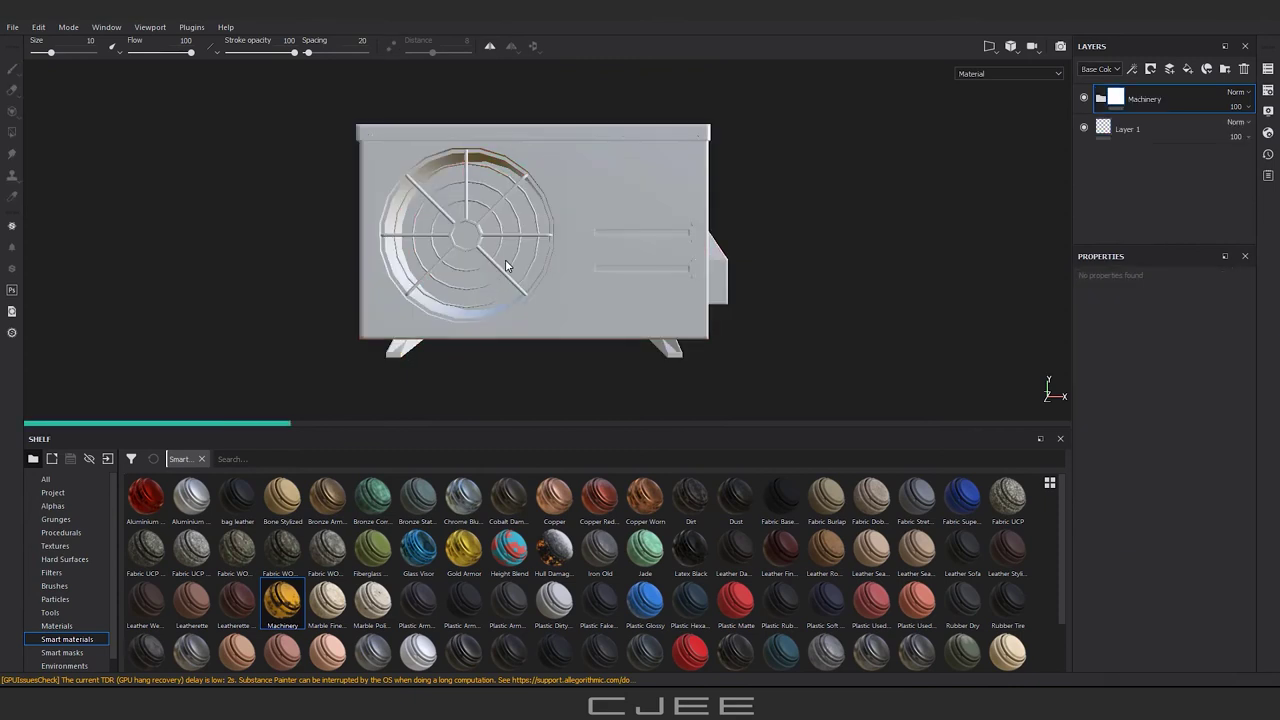
click(1101, 99)
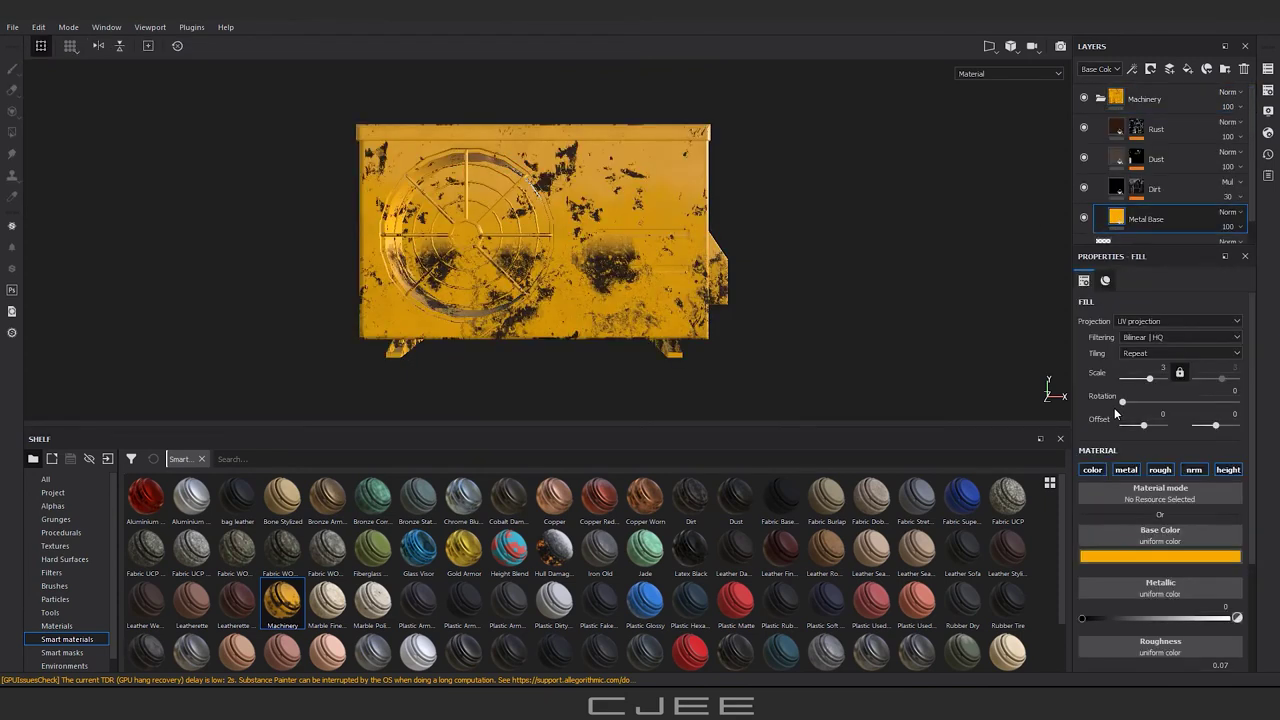
click(1183, 555)
click(1113, 485)
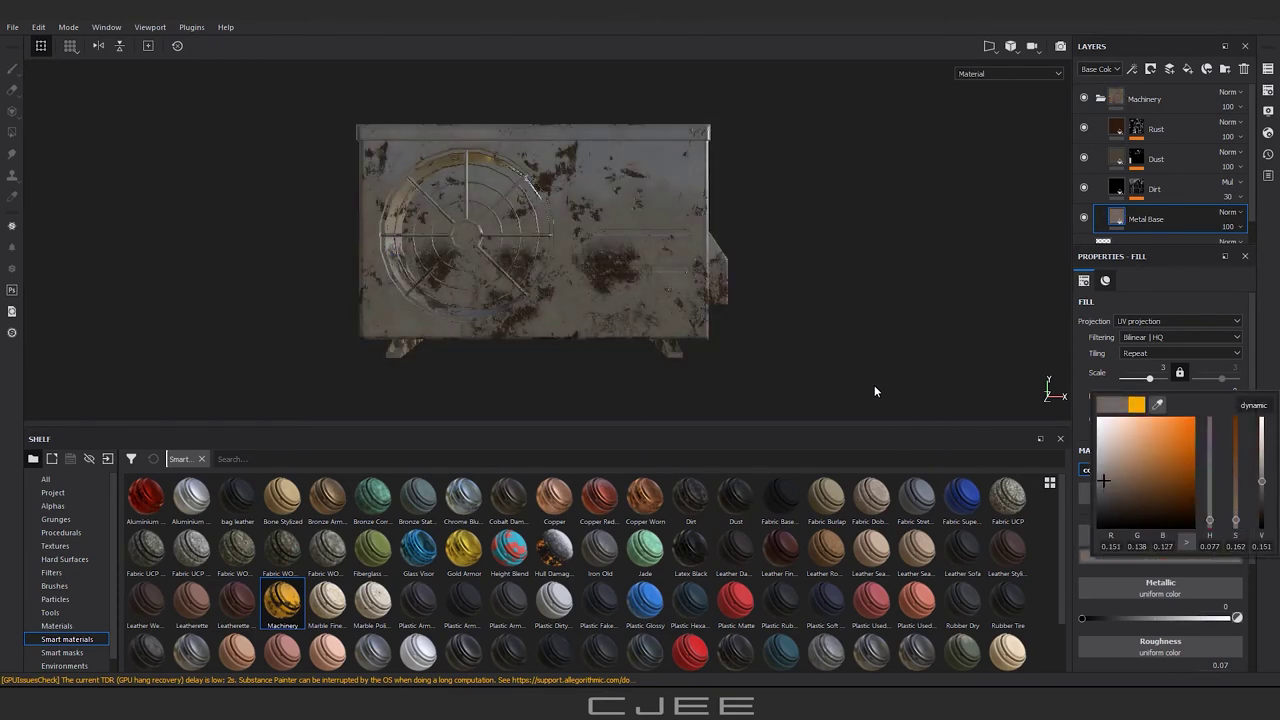
- Export the textures using the Arnold 5 (AiStandard) preset
click(12, 27)
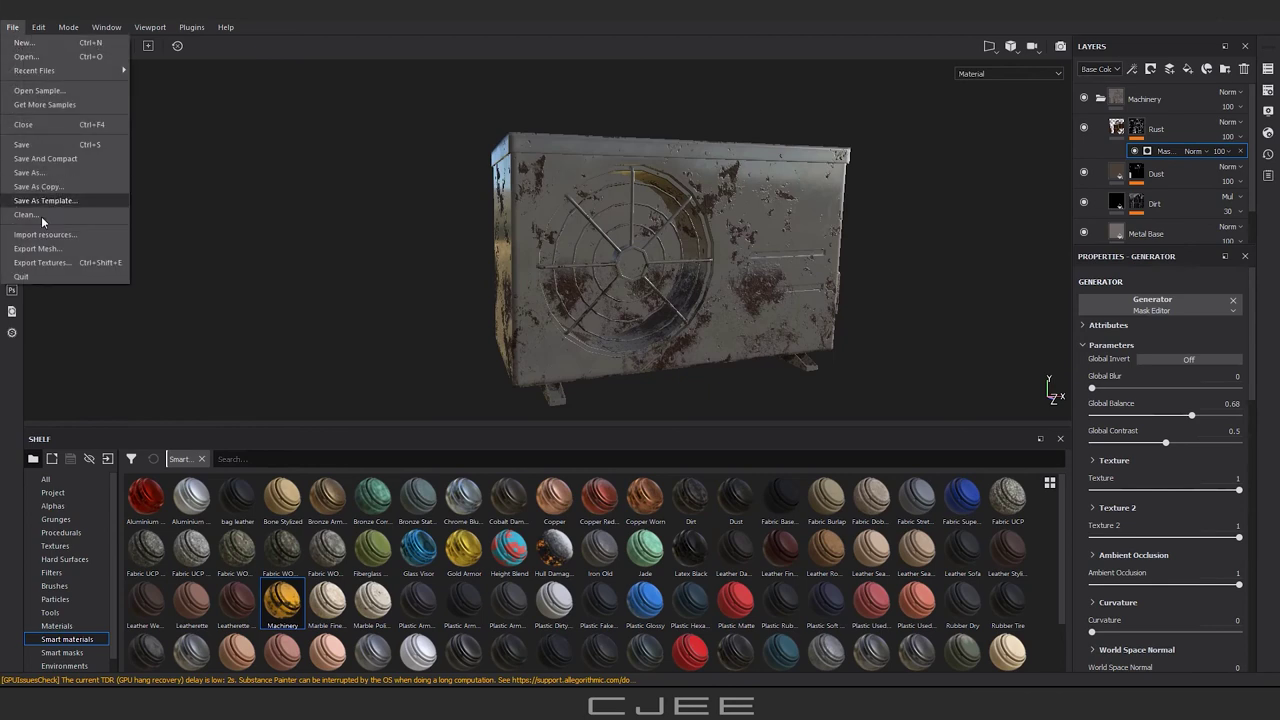
click(40, 262)
click(650, 177)
click(400, 251)
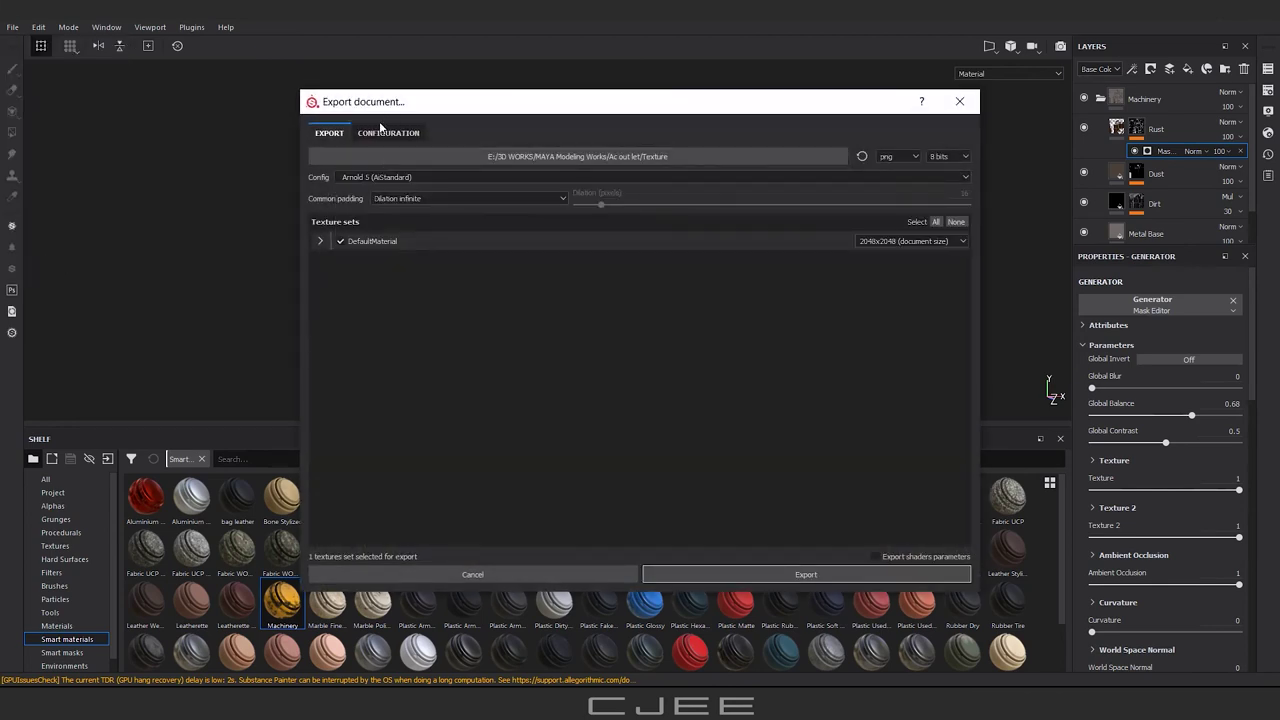
click(384, 132)
click(360, 247)
click(329, 132)
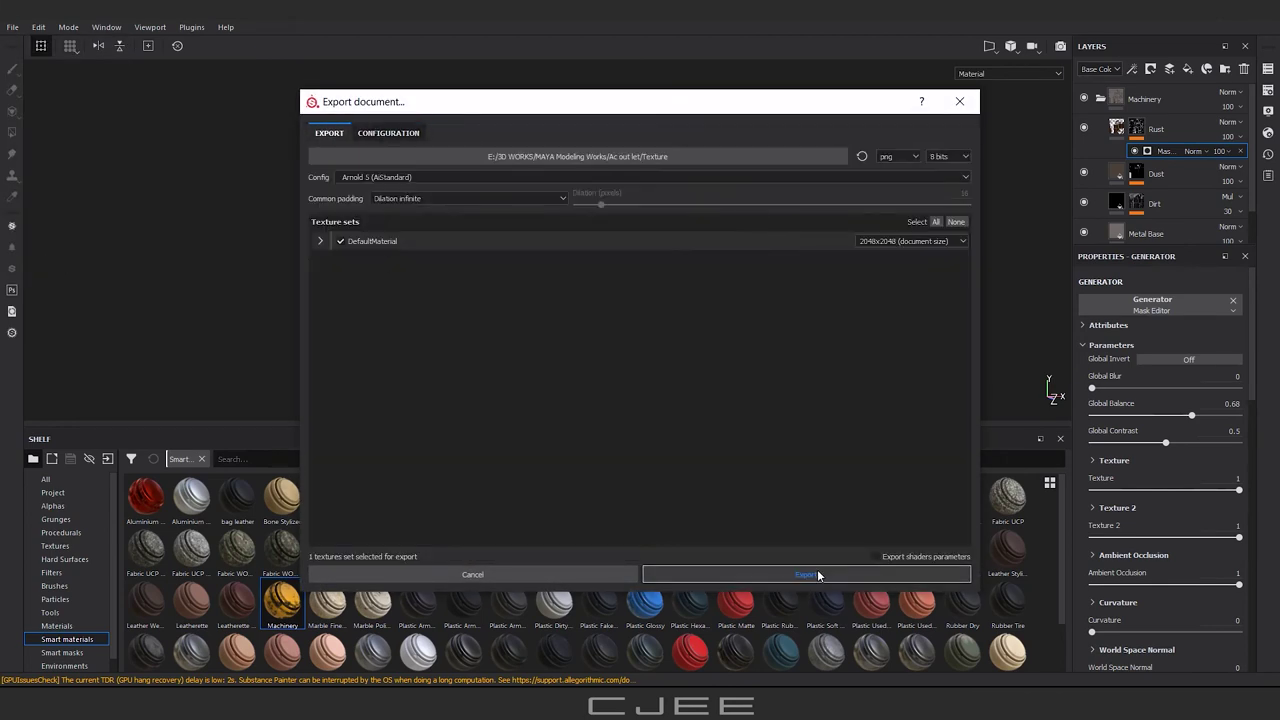
click(817, 569)
click(1268, 91)
click(1216, 328)
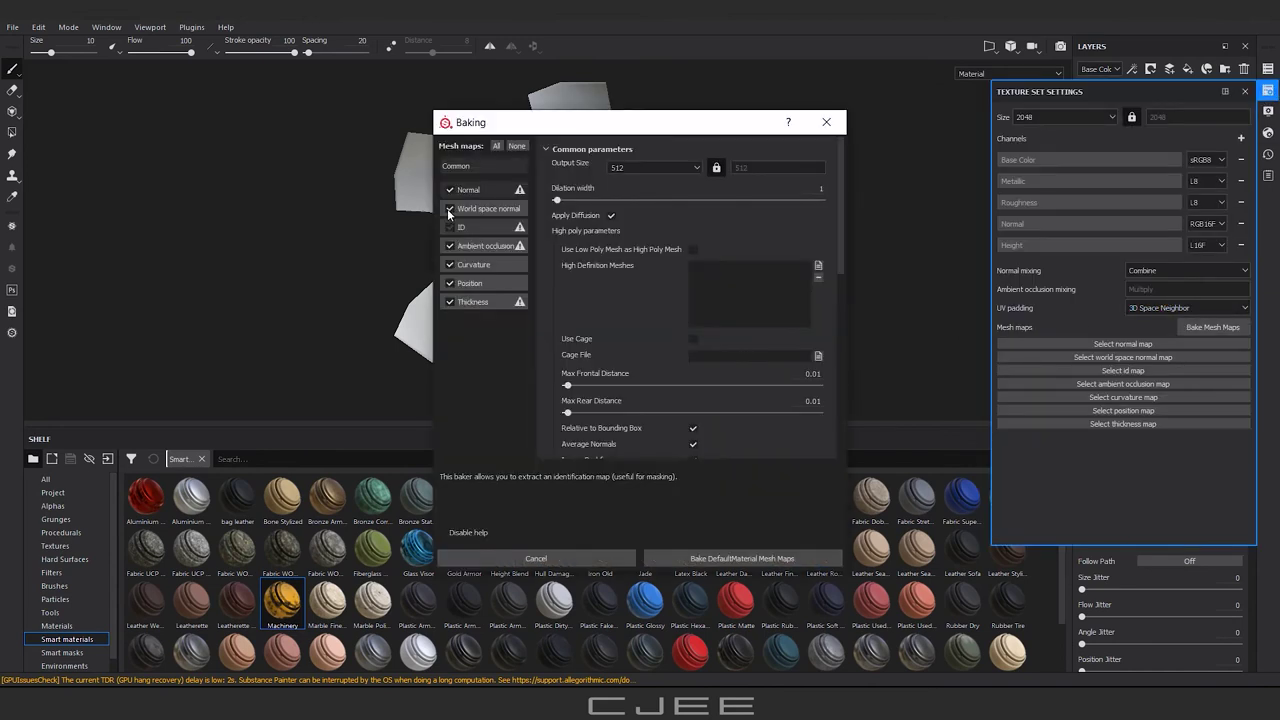
- Bake the fan blade's mesh maps and apply Machinery with a light grey Metal Base
click(704, 557)
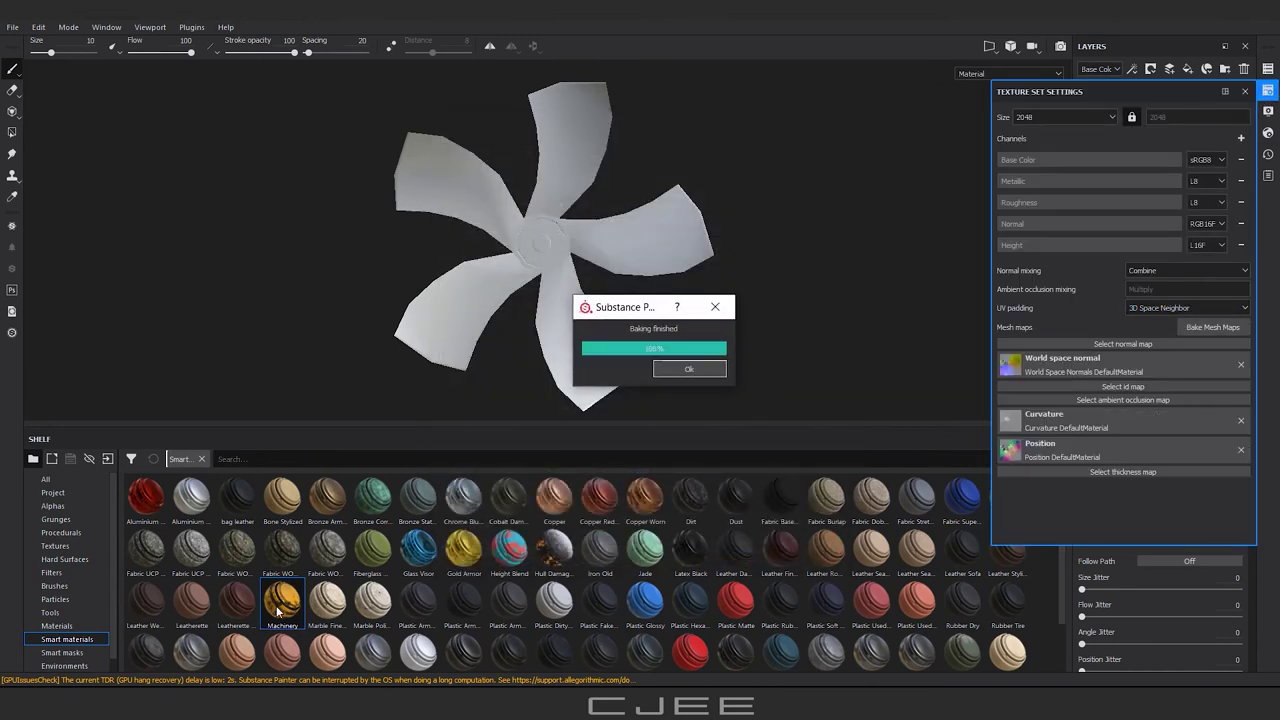
drag(281, 603, 550, 320)
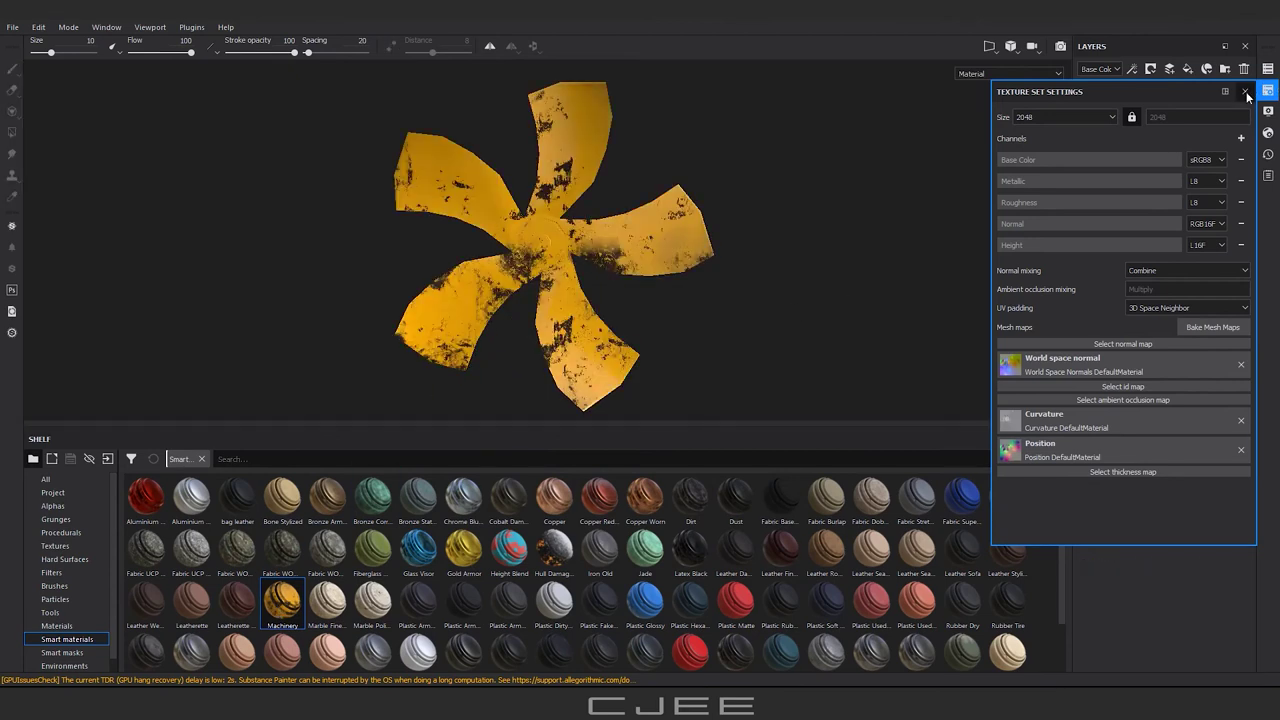
click(1115, 556)
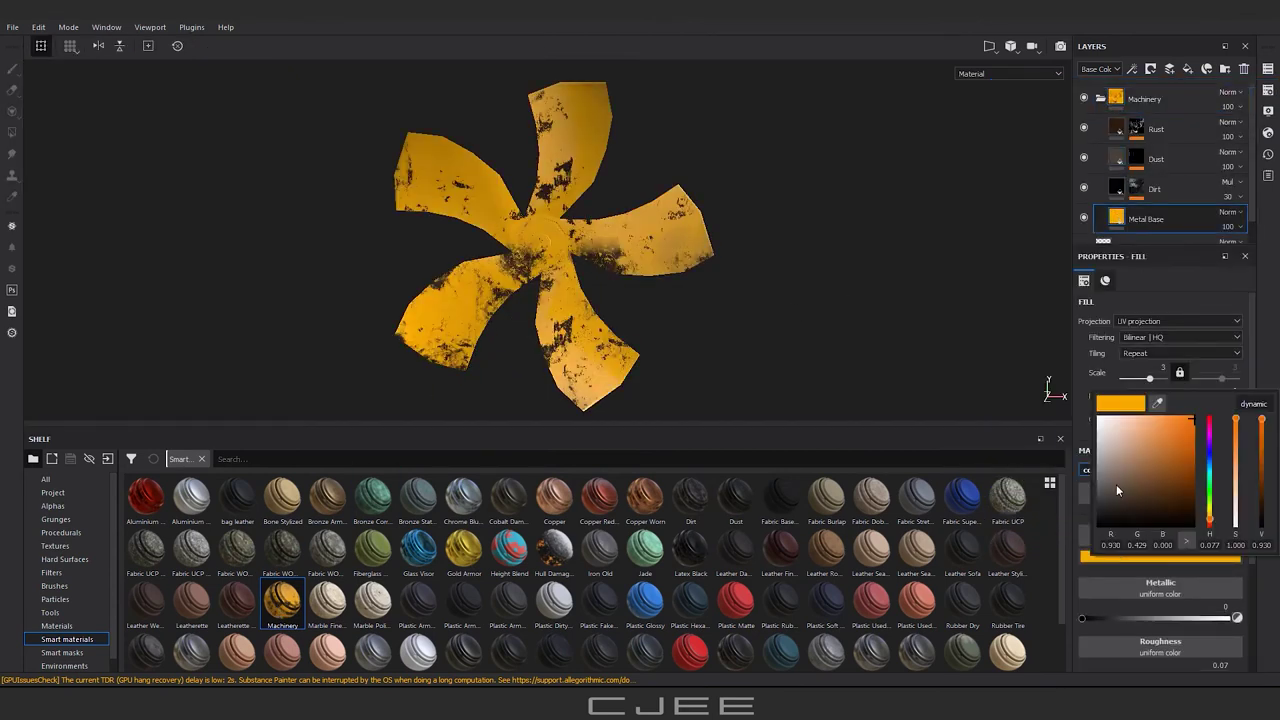
drag(1116, 484, 1082, 463)
- Set up the fan blade's texture export with the Arnold 5 (AiStandard) preset
click(13, 27)
click(60, 225)
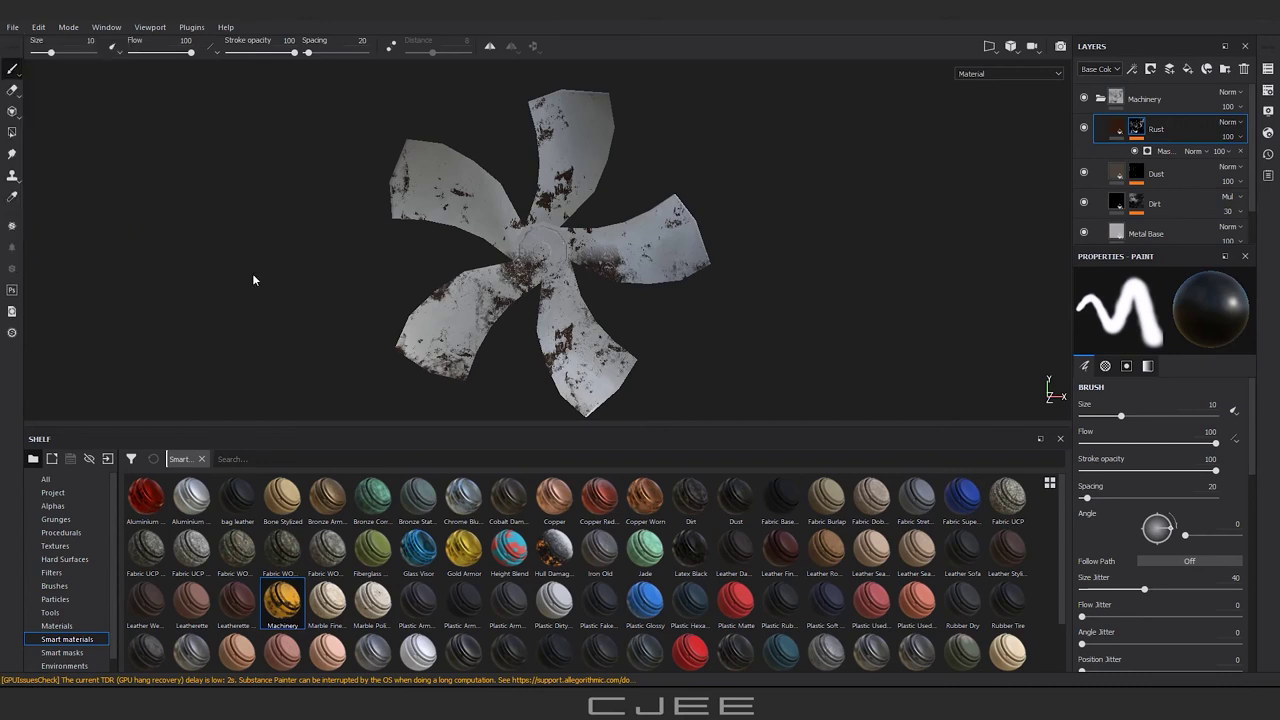
click(470, 177)
scroll(426, 230, down, 2)
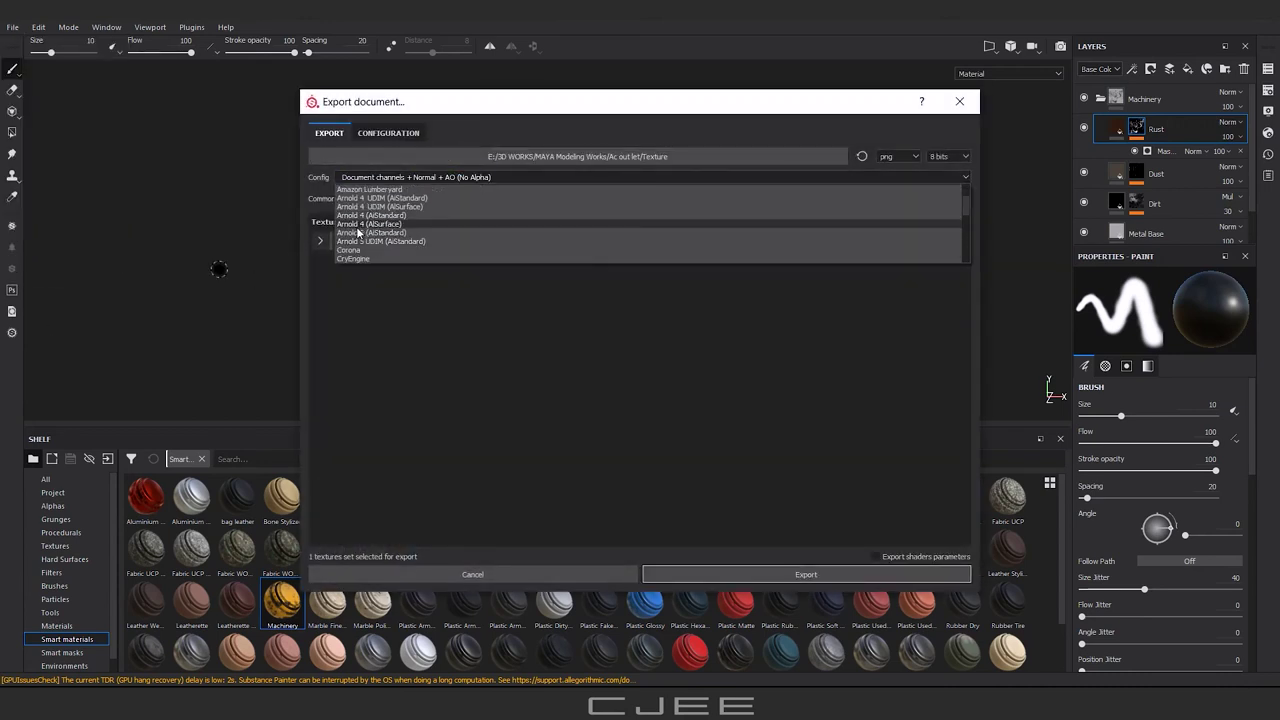
click(420, 190)
click(385, 135)
click(329, 133)
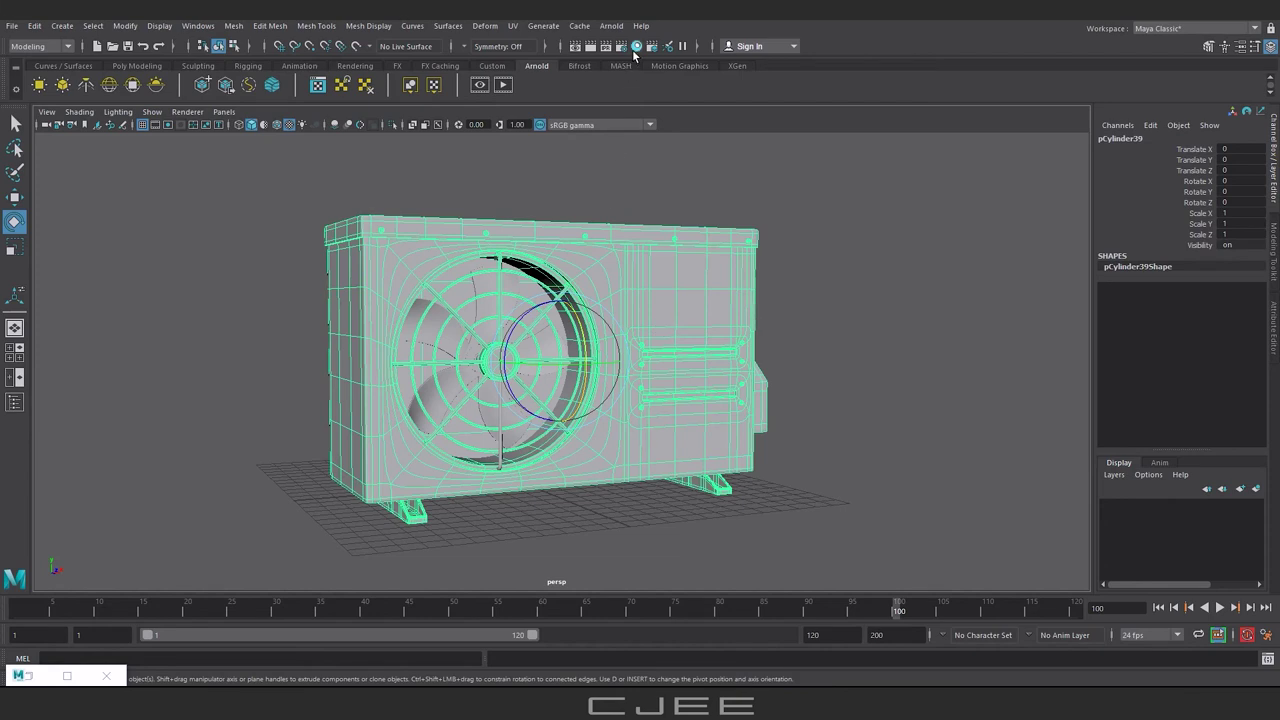
click(635, 47)
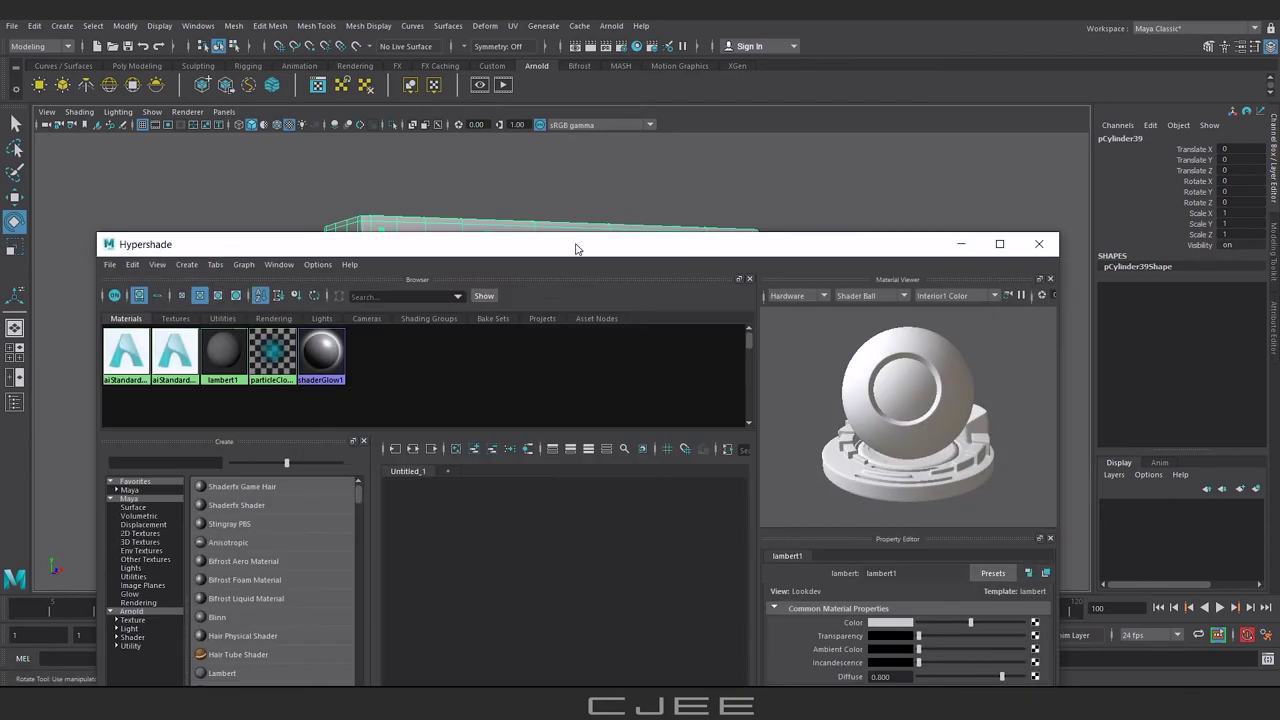
- Create an aiStandardSurface for the body and load the body BaseColor image into its colour
click(227, 482)
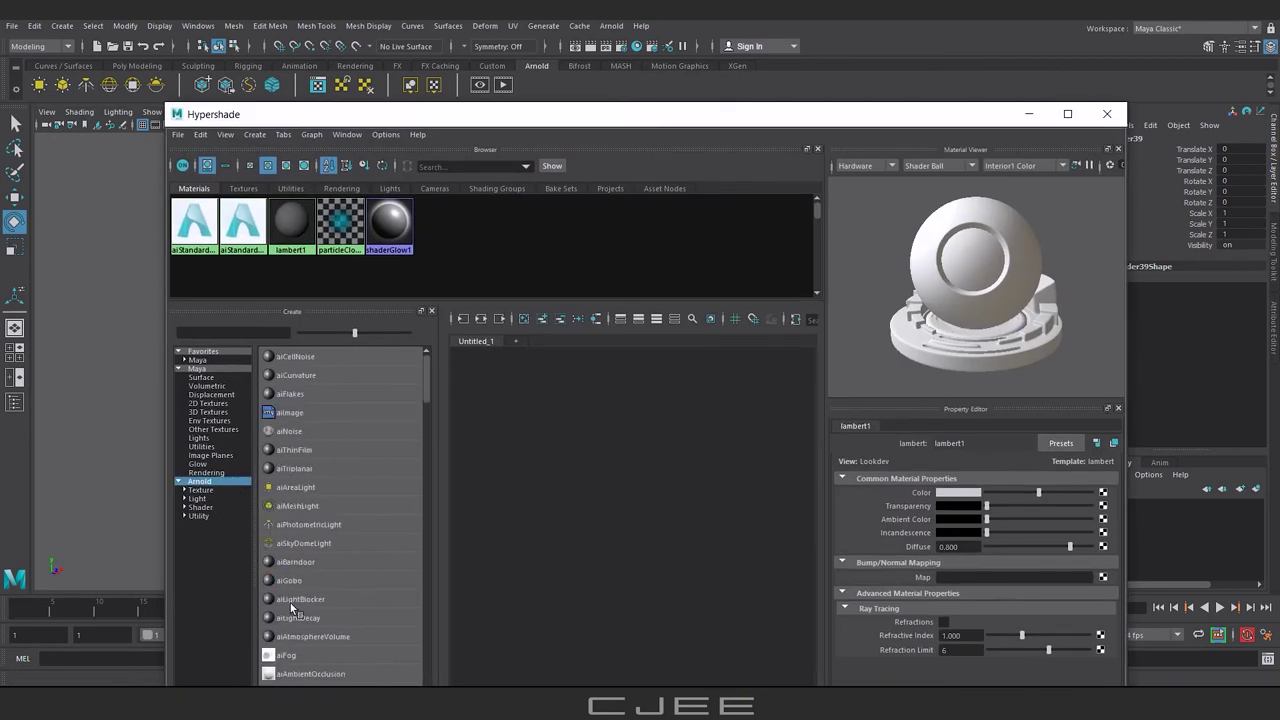
click(205, 505)
click(300, 543)
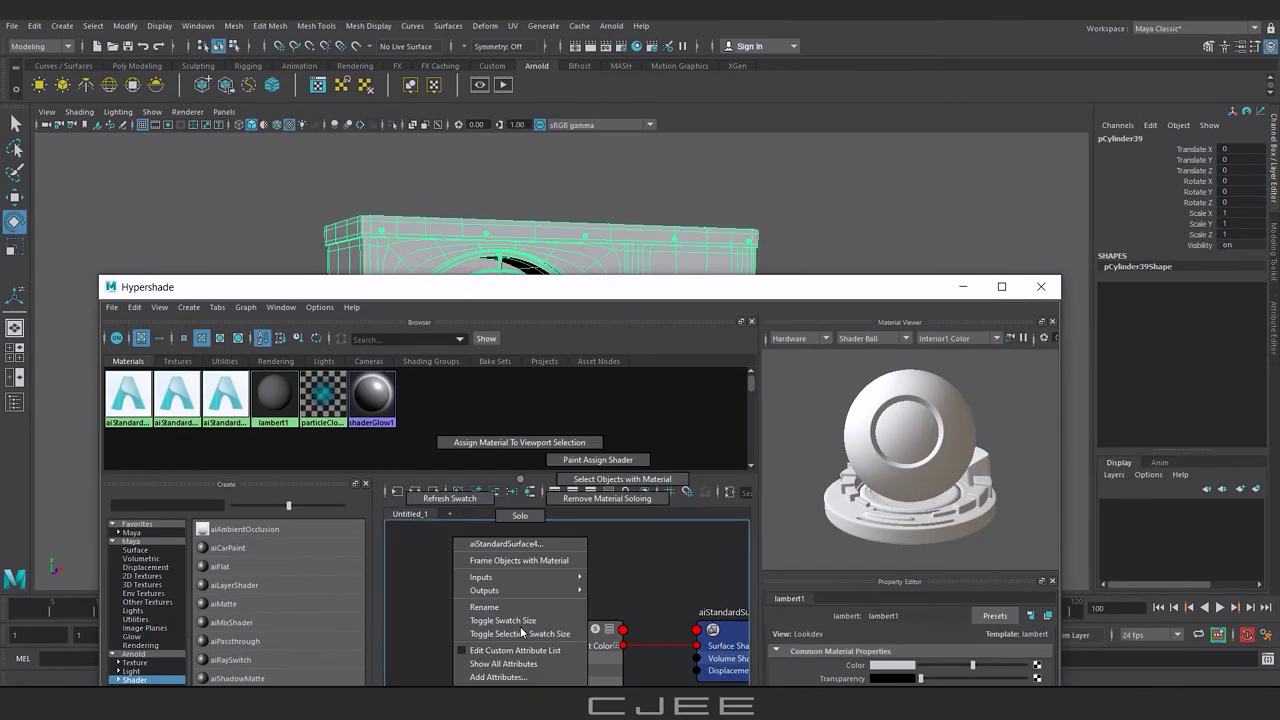
click(960, 288)
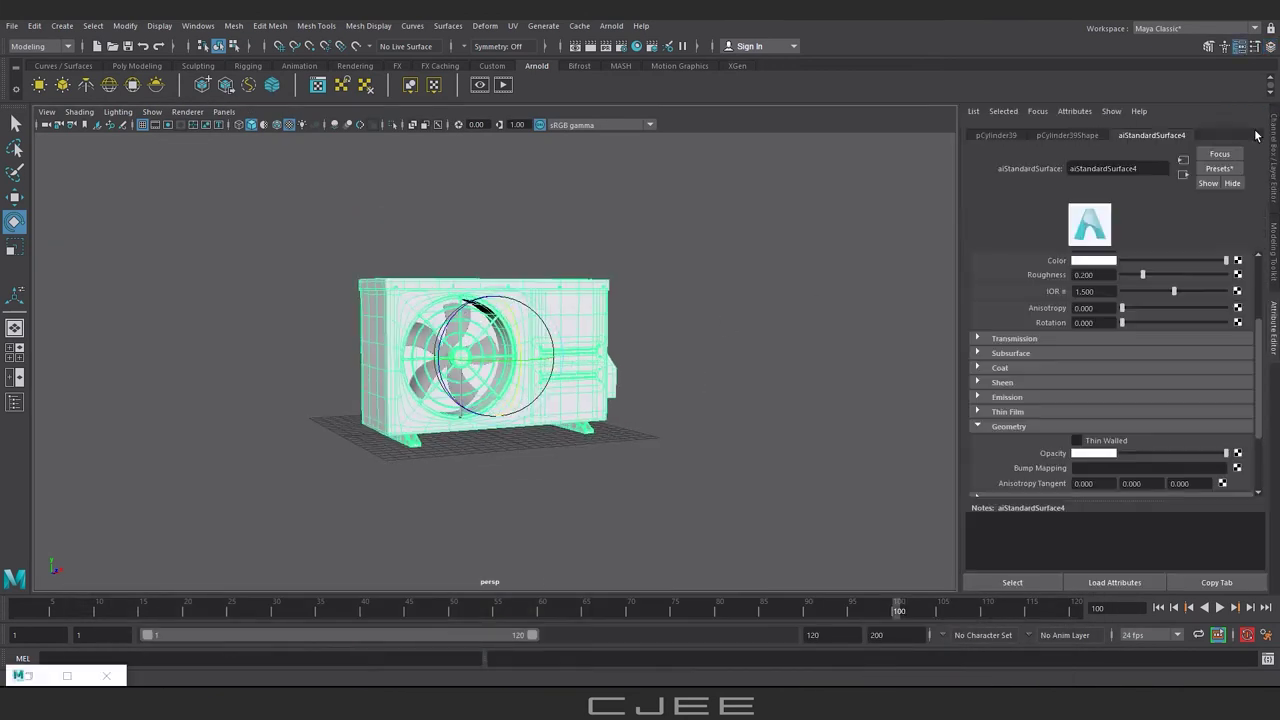
click(1240, 316)
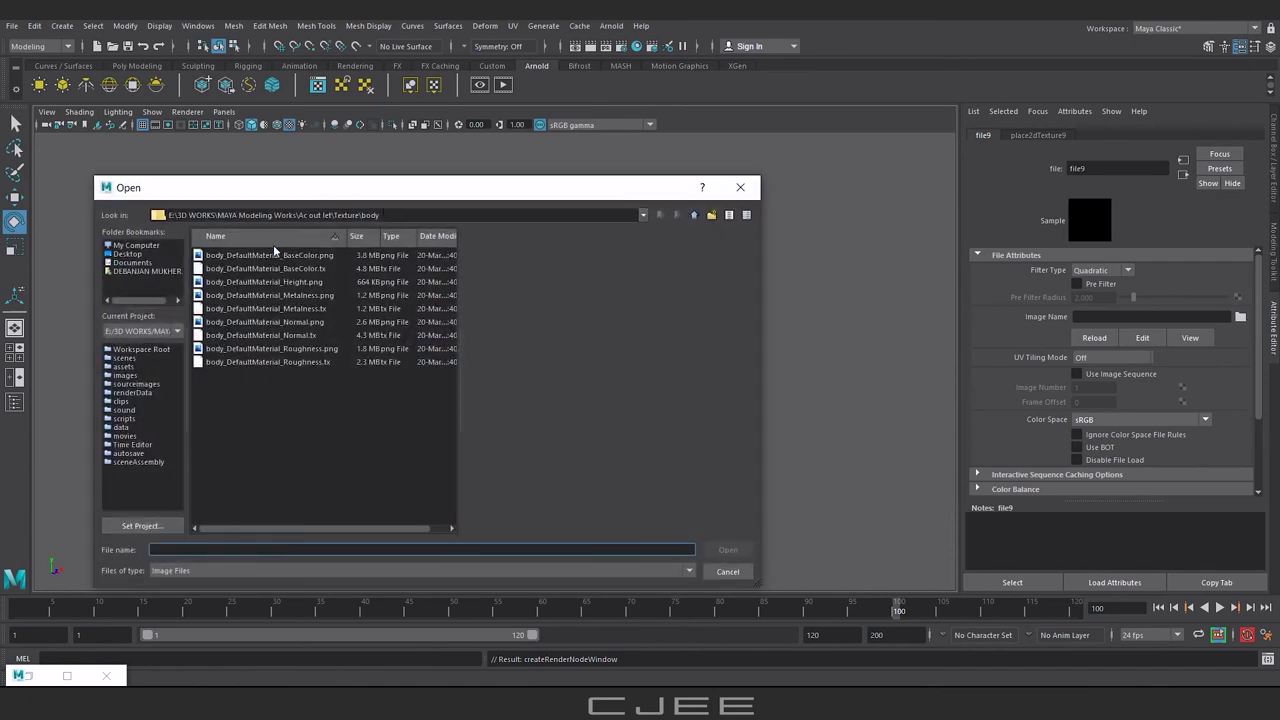
click(290, 256)
click(728, 549)
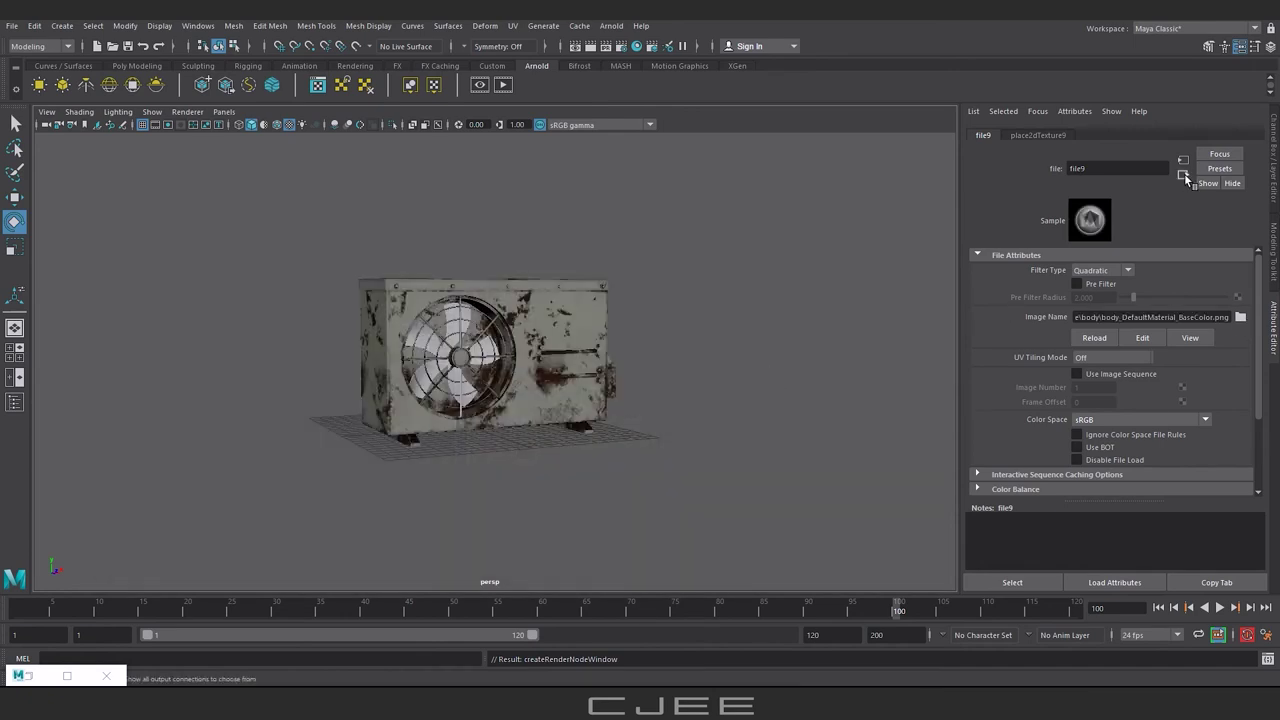
click(1183, 175)
- Connect the body Metalness and Roughness images as file textures on the material
click(1238, 336)
click(560, 364)
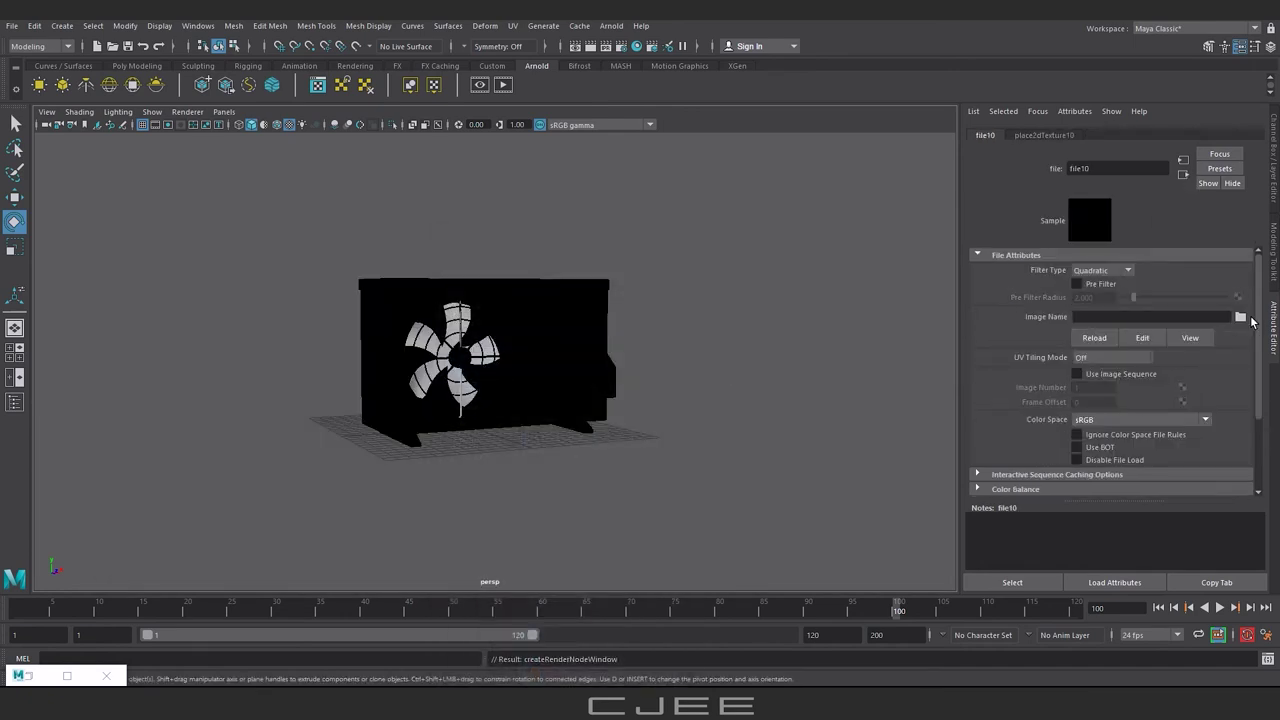
click(1240, 316)
click(294, 296)
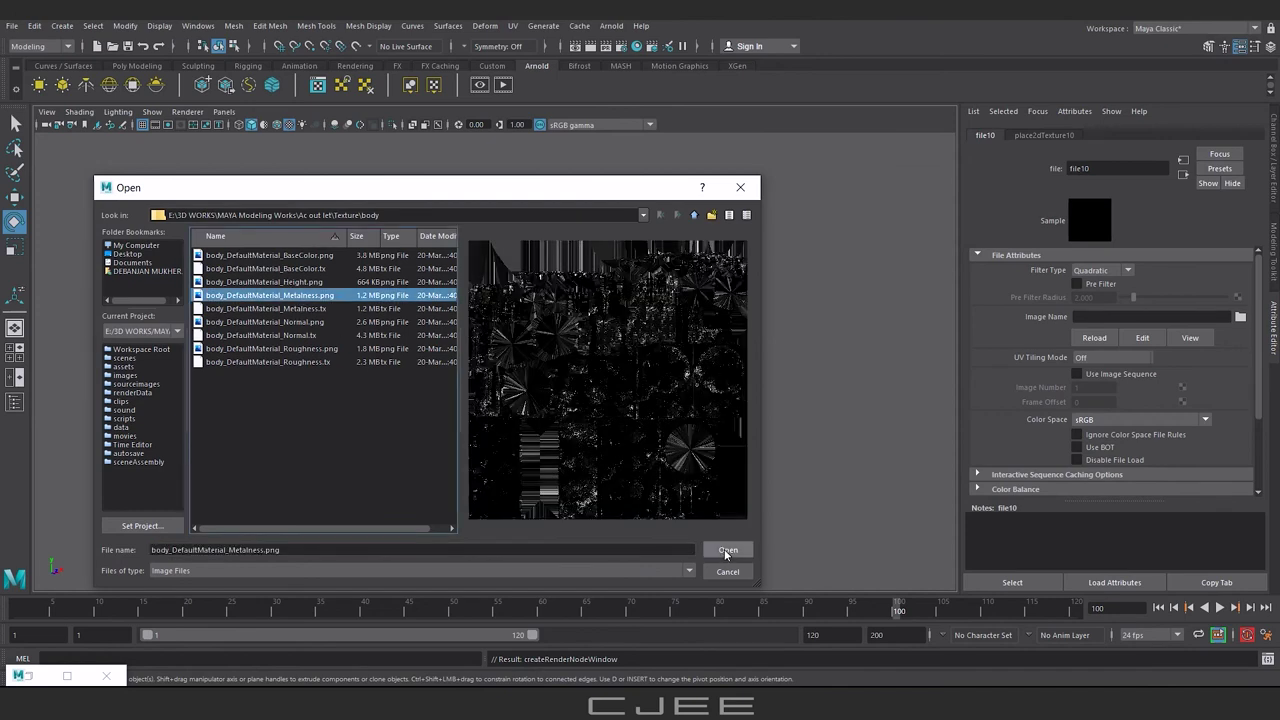
click(726, 549)
click(1183, 175)
click(1238, 395)
click(560, 364)
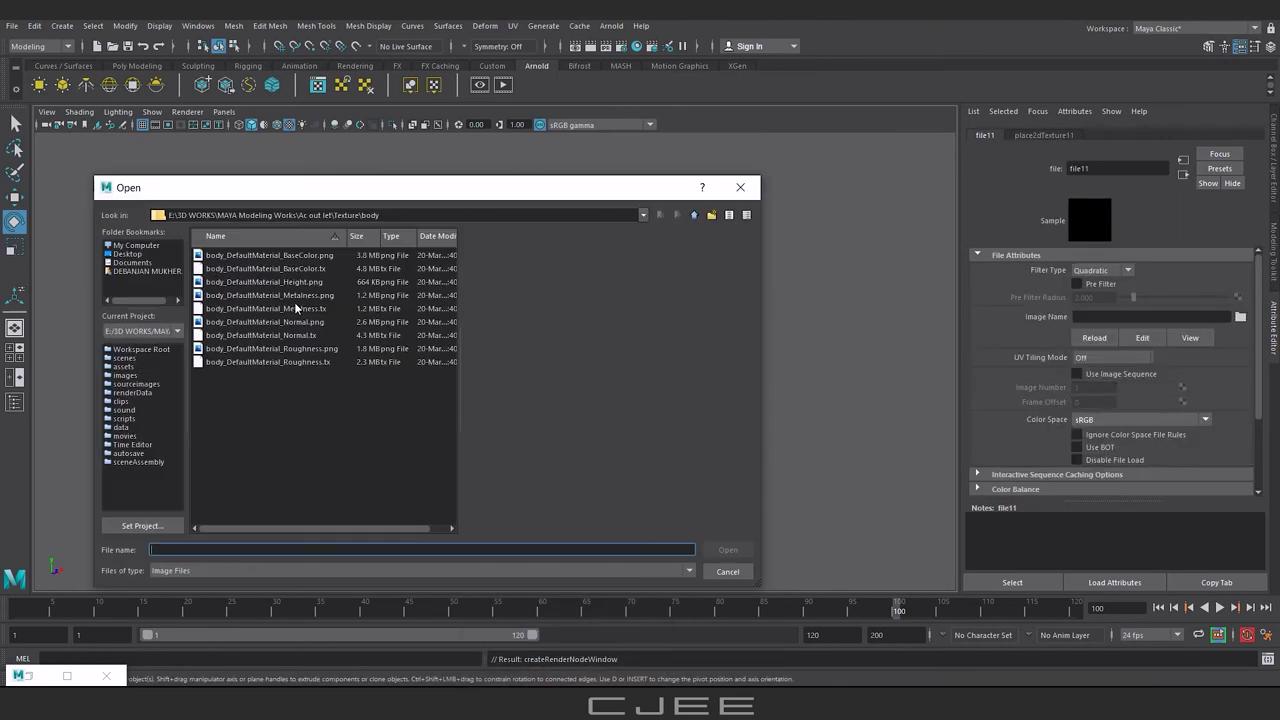
click(276, 349)
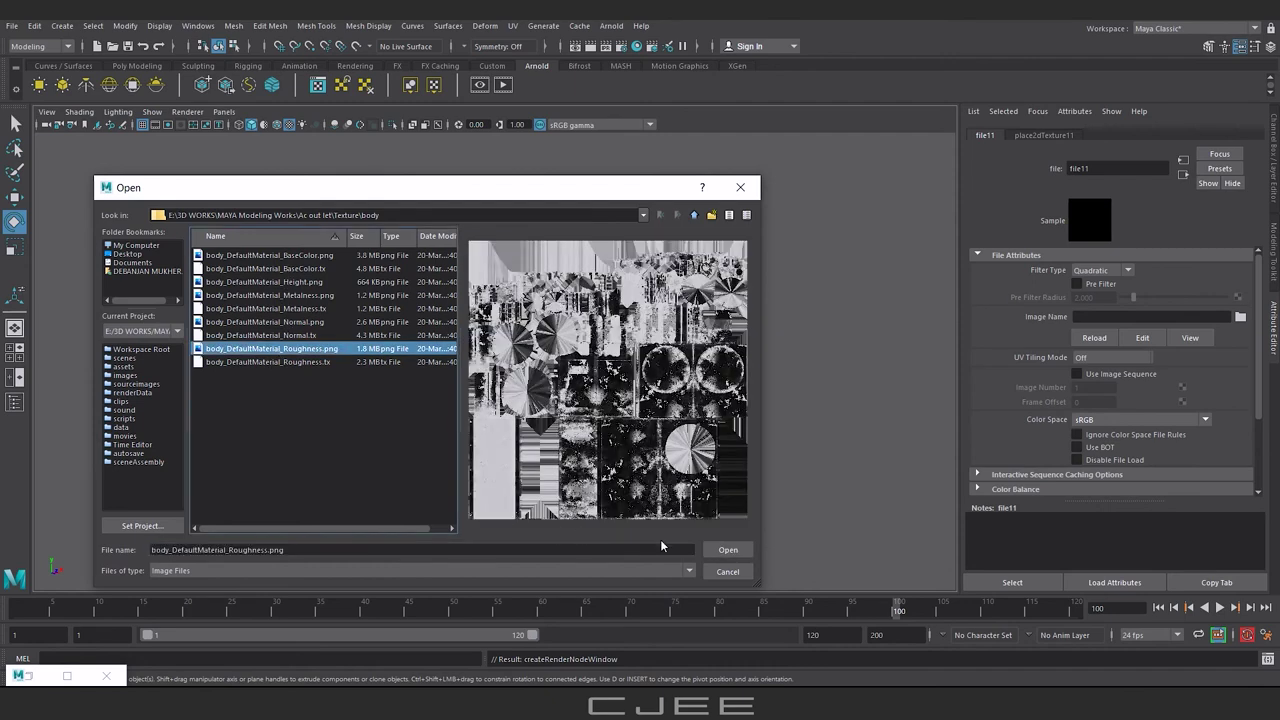
click(727, 549)
click(1190, 176)
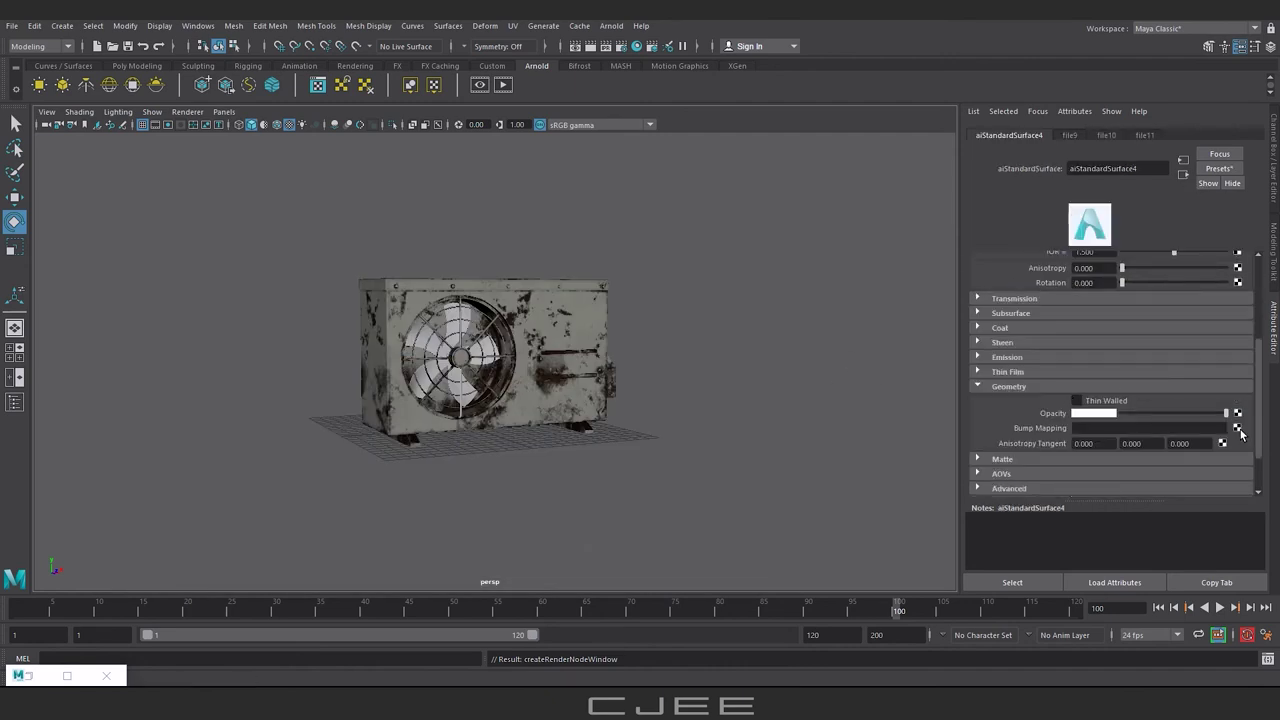
- Add a bump map to the body material using the body Normal image
click(550, 368)
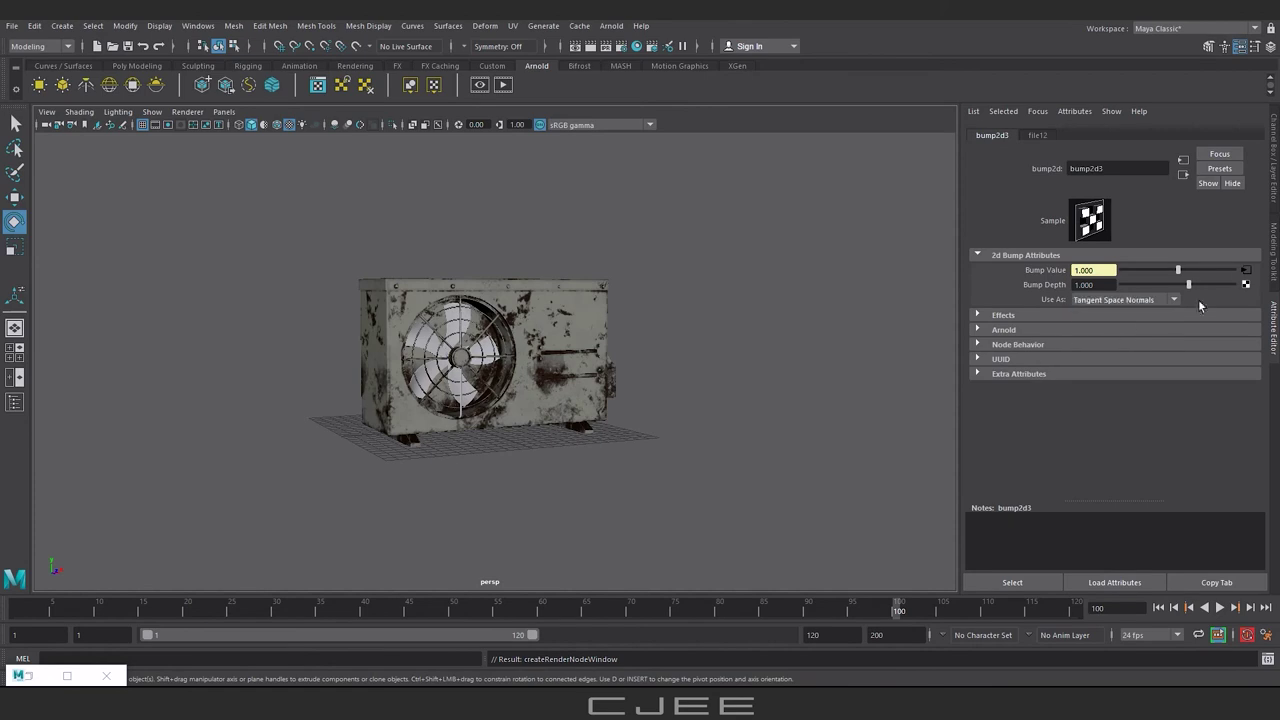
click(1250, 296)
click(1240, 316)
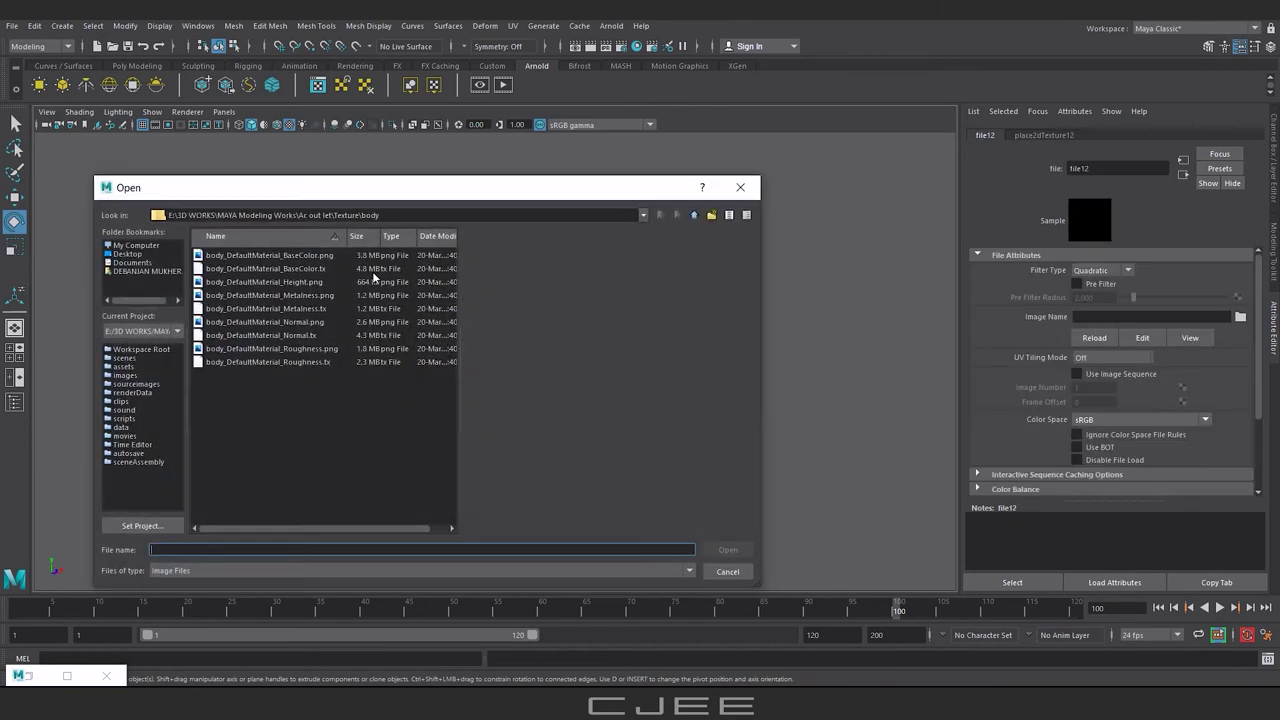
click(293, 321)
click(728, 549)
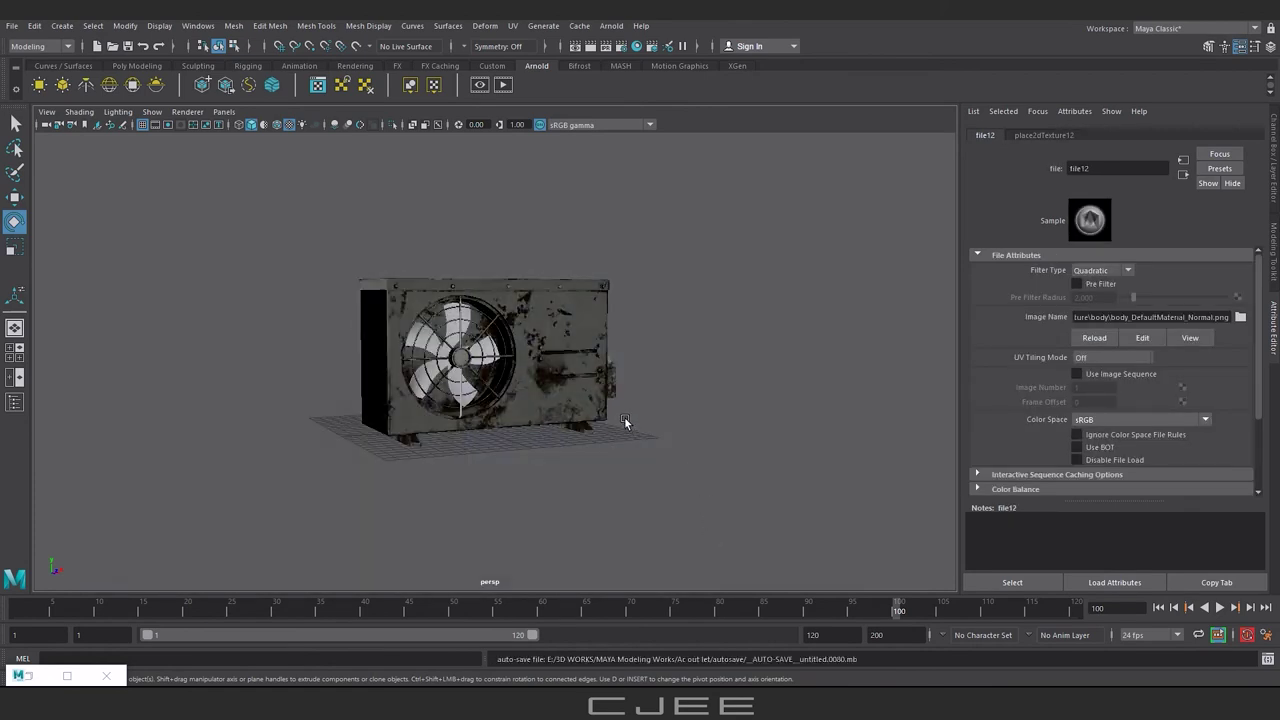
click(413, 291)
click(636, 46)
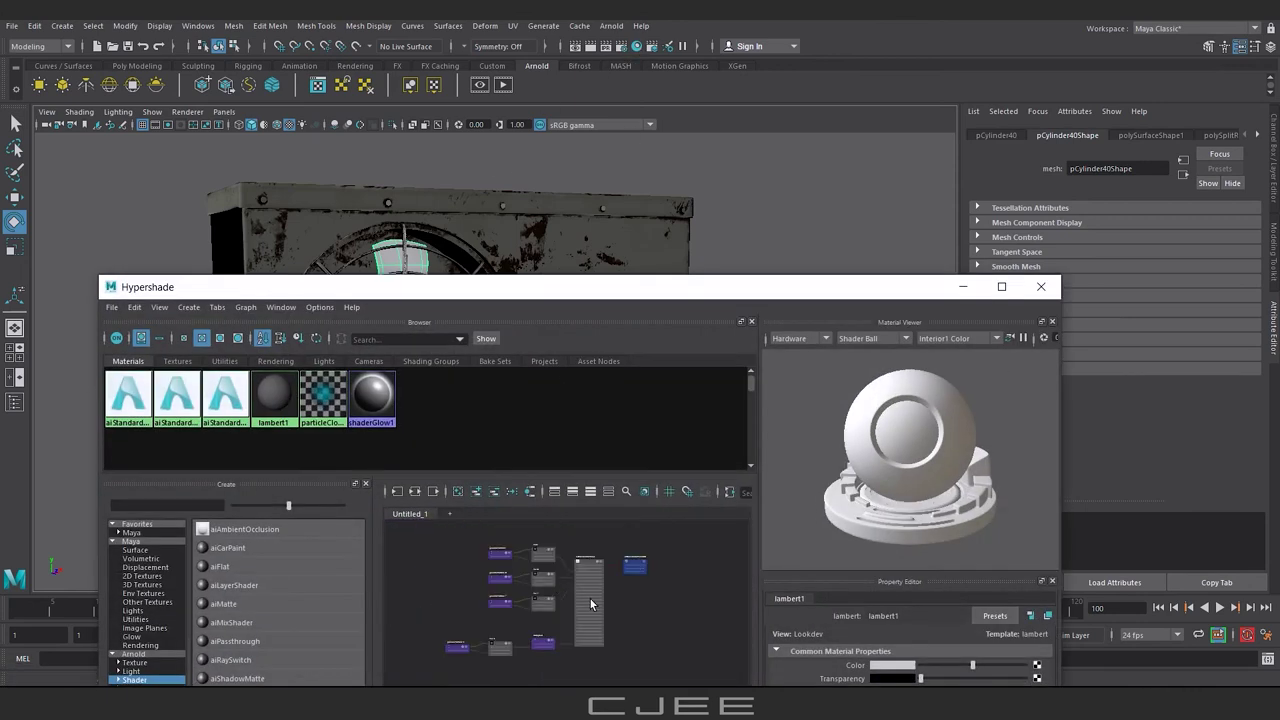
- Create a new aiStandardSurface, assign it to the fan, and load the fan base colour image
drag(430, 294, 447, 129)
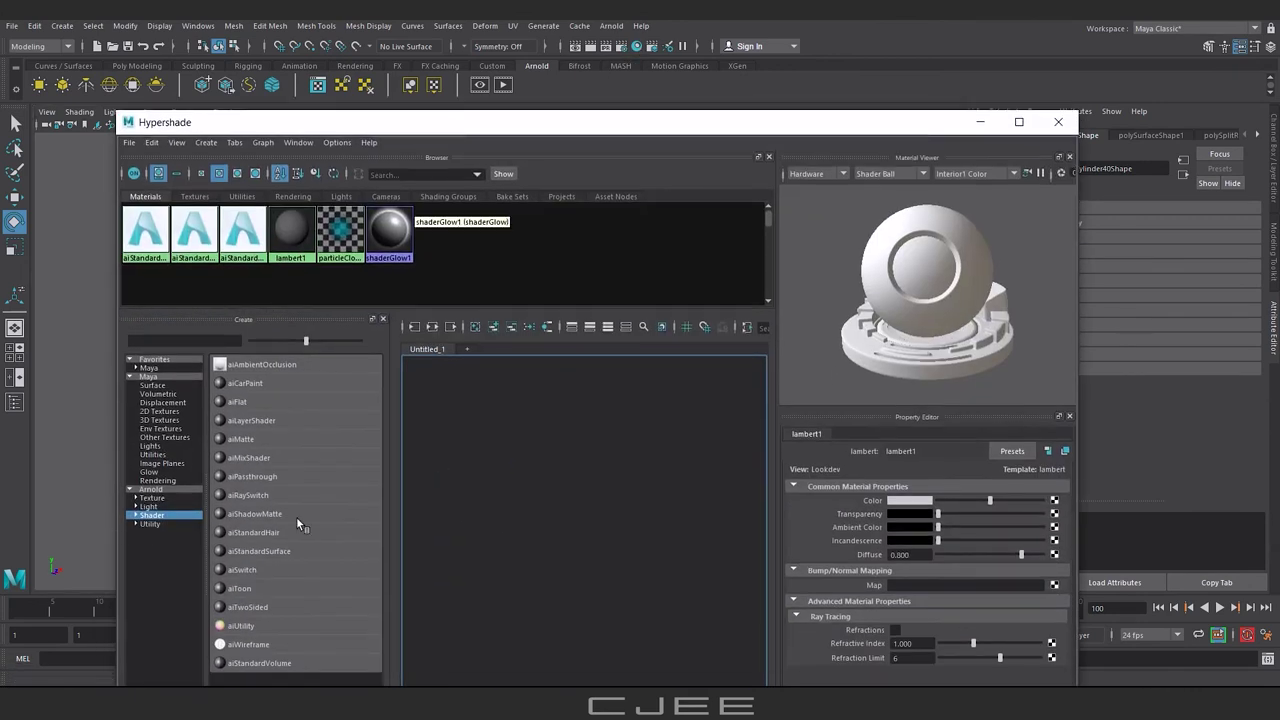
click(259, 551)
drag(586, 518, 597, 420)
right_drag(597, 420, 640, 462)
click(982, 156)
scroll(1236, 413, up, 5)
click(1237, 304)
click(545, 370)
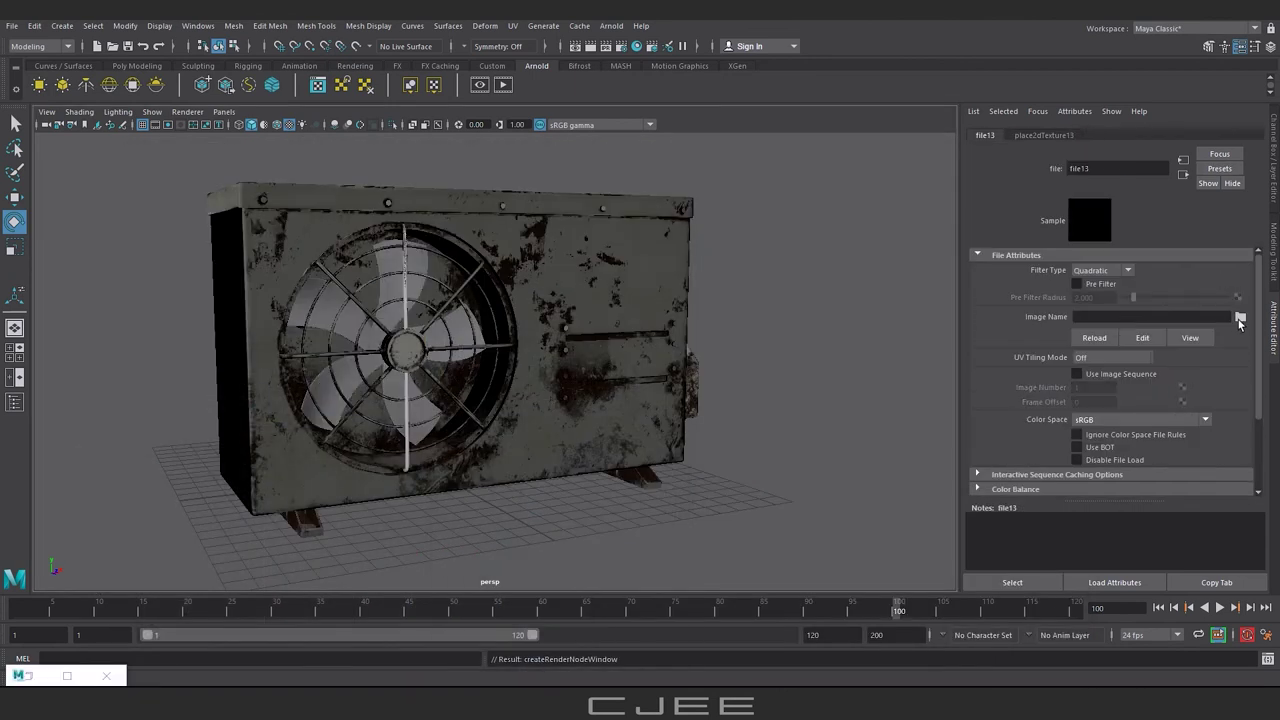
click(1240, 316)
click(712, 552)
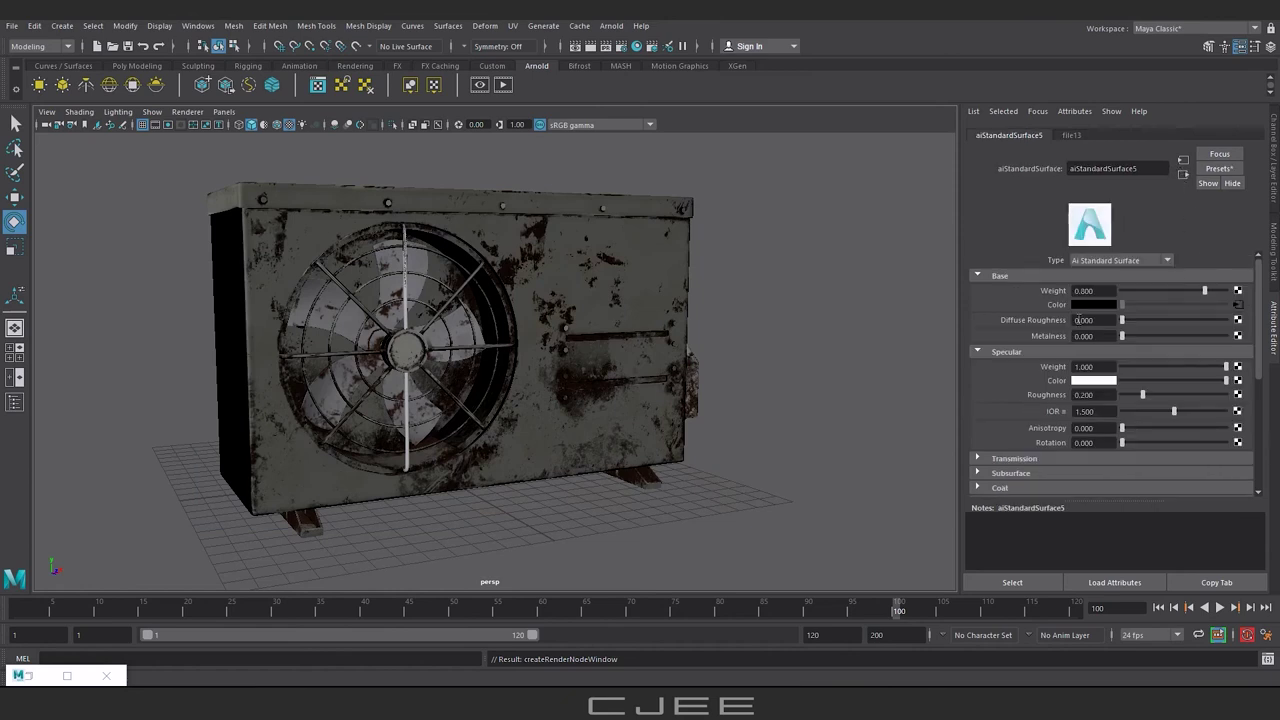
- Connect the fan Metalness and Roughness images as file textures on the fan material
click(1237, 336)
click(545, 370)
click(1240, 316)
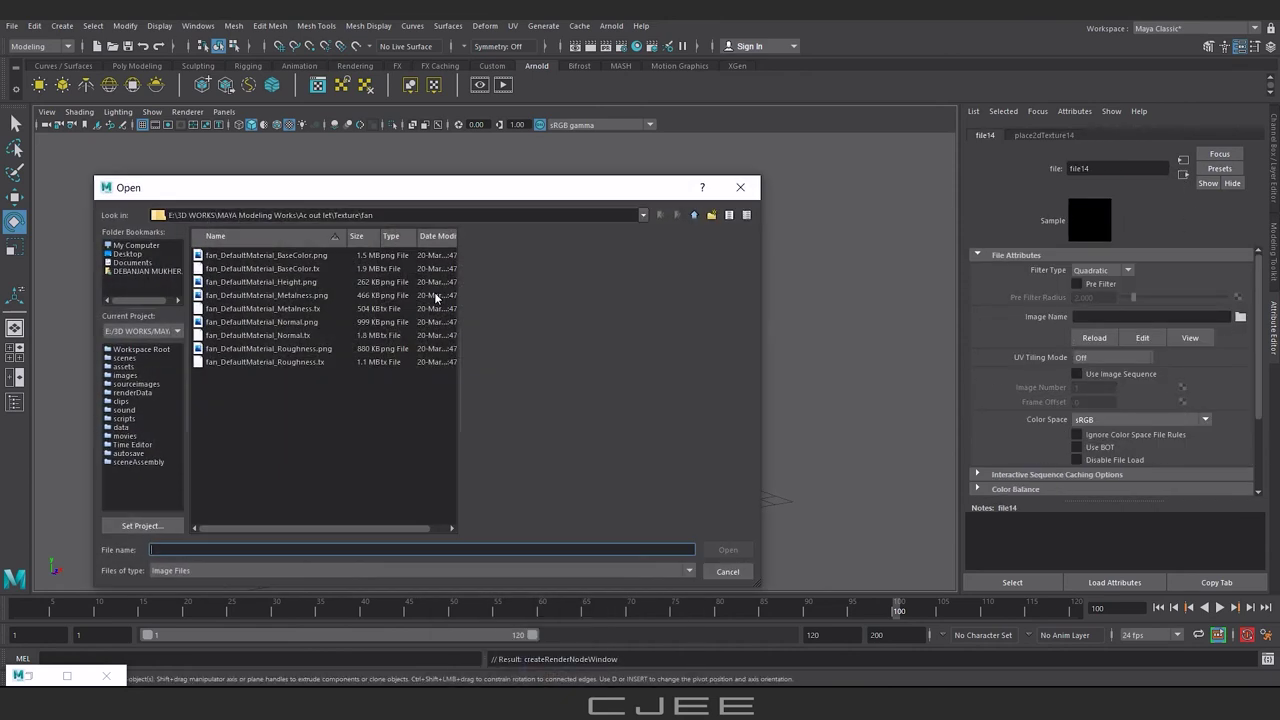
click(309, 300)
click(728, 550)
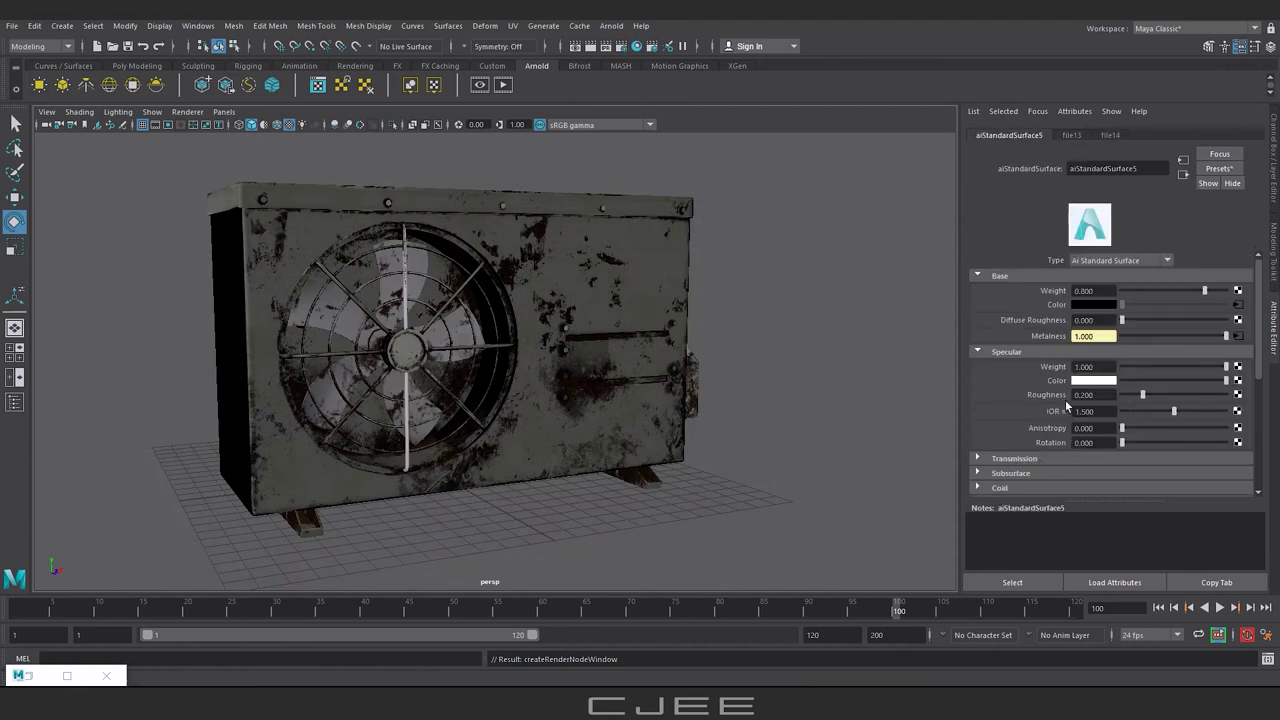
click(1237, 394)
click(553, 367)
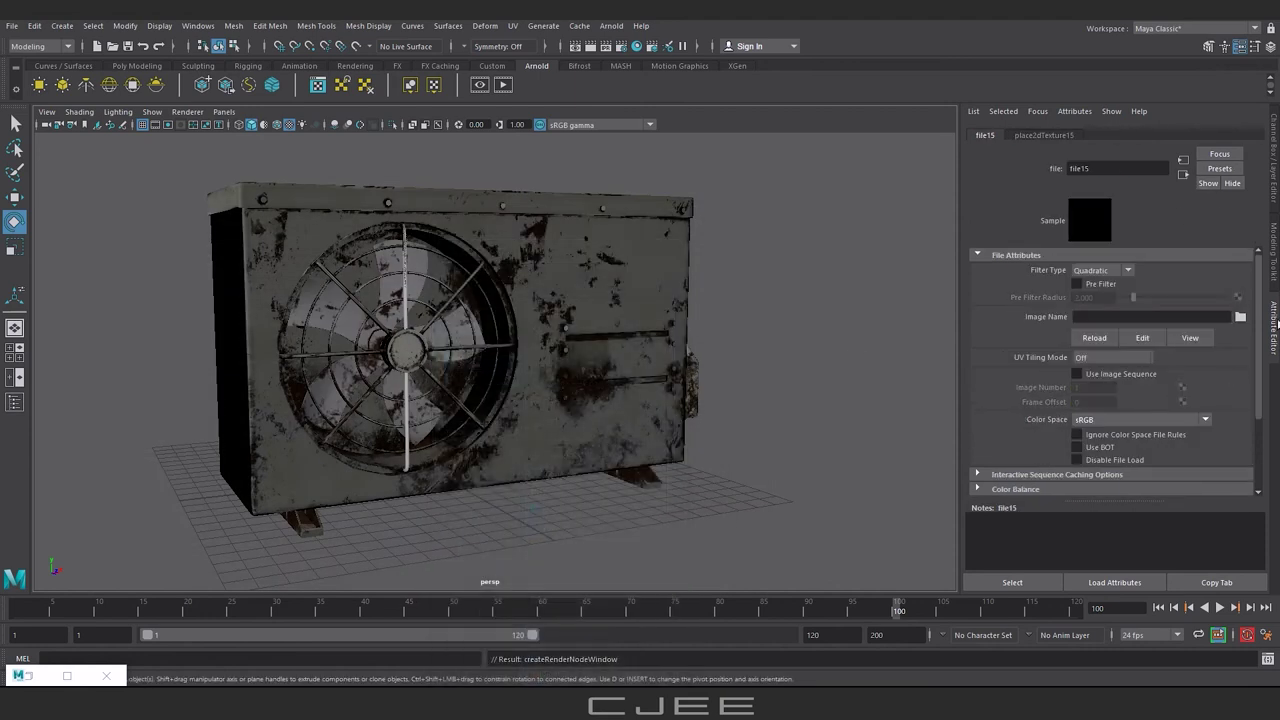
click(1240, 316)
click(268, 348)
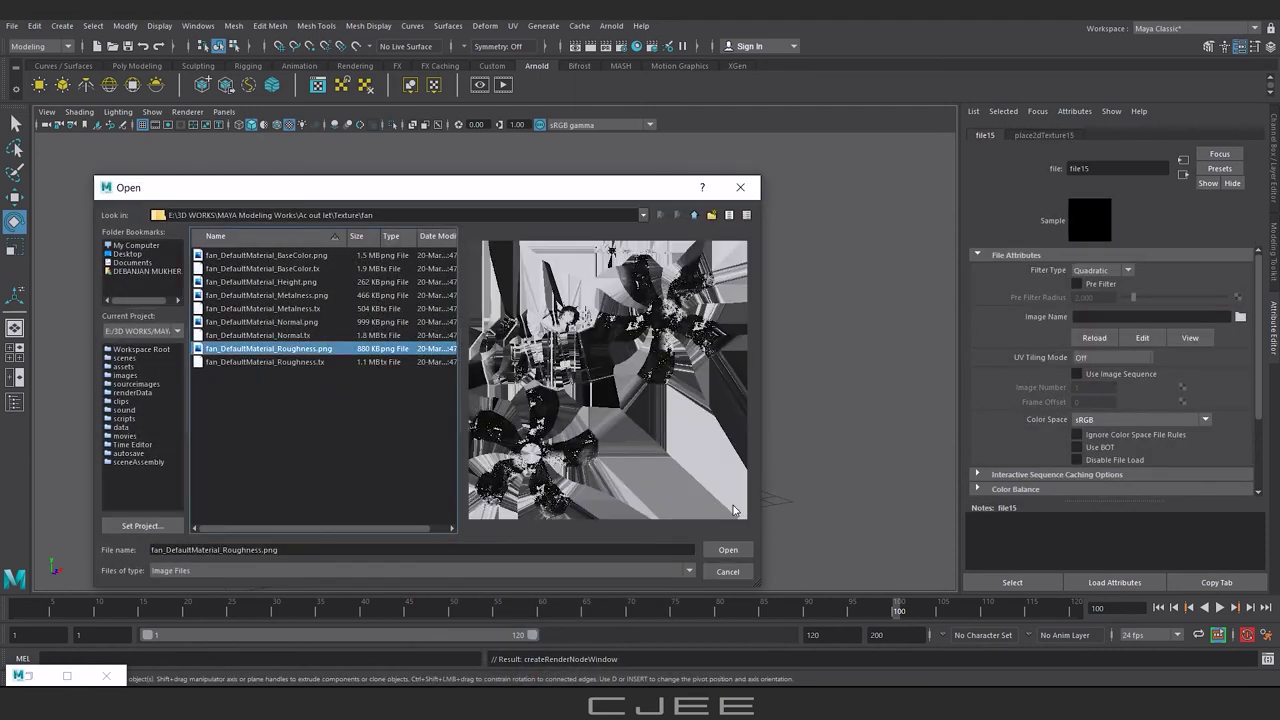
click(728, 550)
- Add a bump map to the fan material using the fan Normal image
scroll(1087, 398, down, 3)
scroll(1087, 398, down, 3)
click(1239, 472)
click(553, 367)
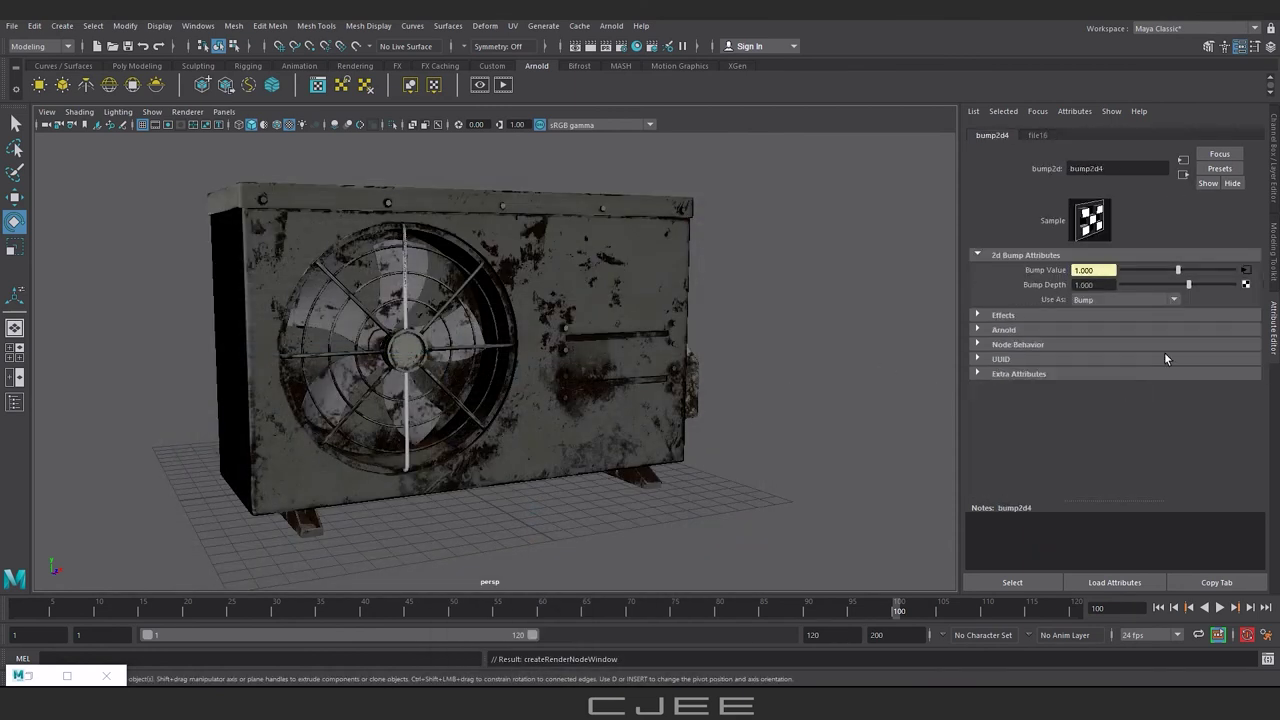
click(1246, 272)
click(1240, 317)
click(268, 347)
click(728, 550)
alt+drag(675, 383, 700, 380)
scroll(700, 380, up, 5)
scroll(700, 380, down, 3)
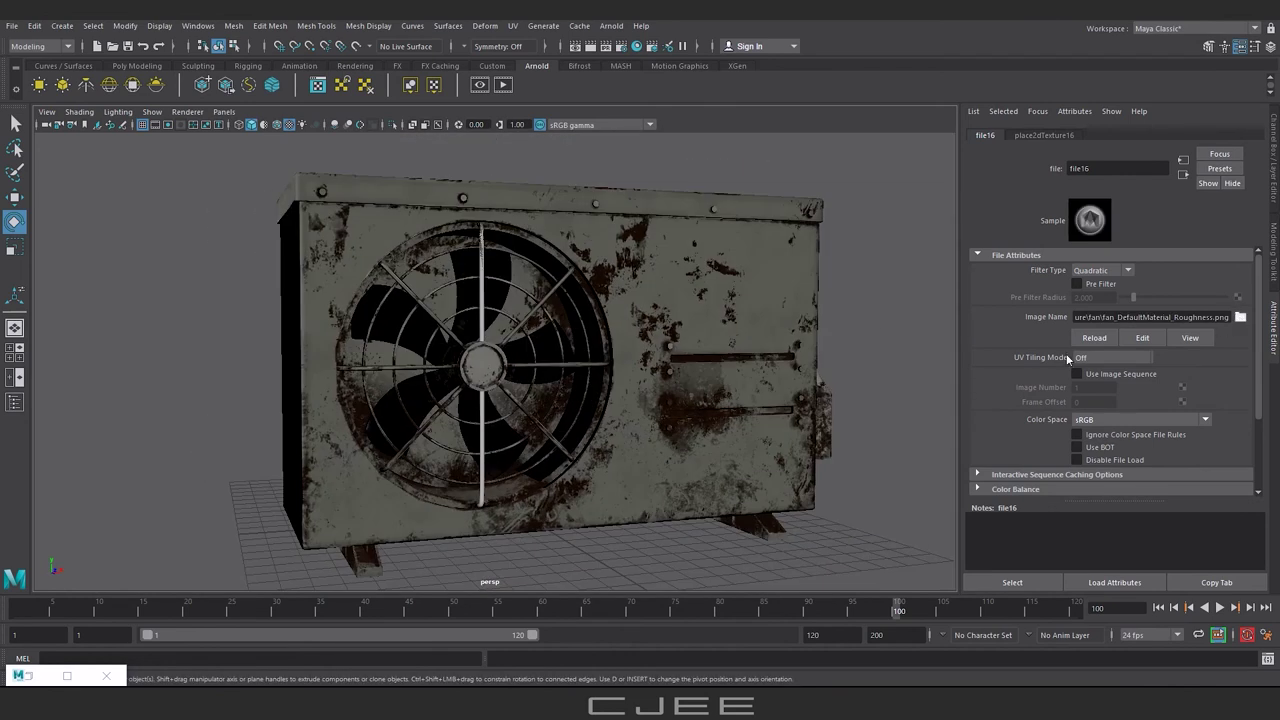
click(1240, 317)
click(262, 322)
click(728, 550)
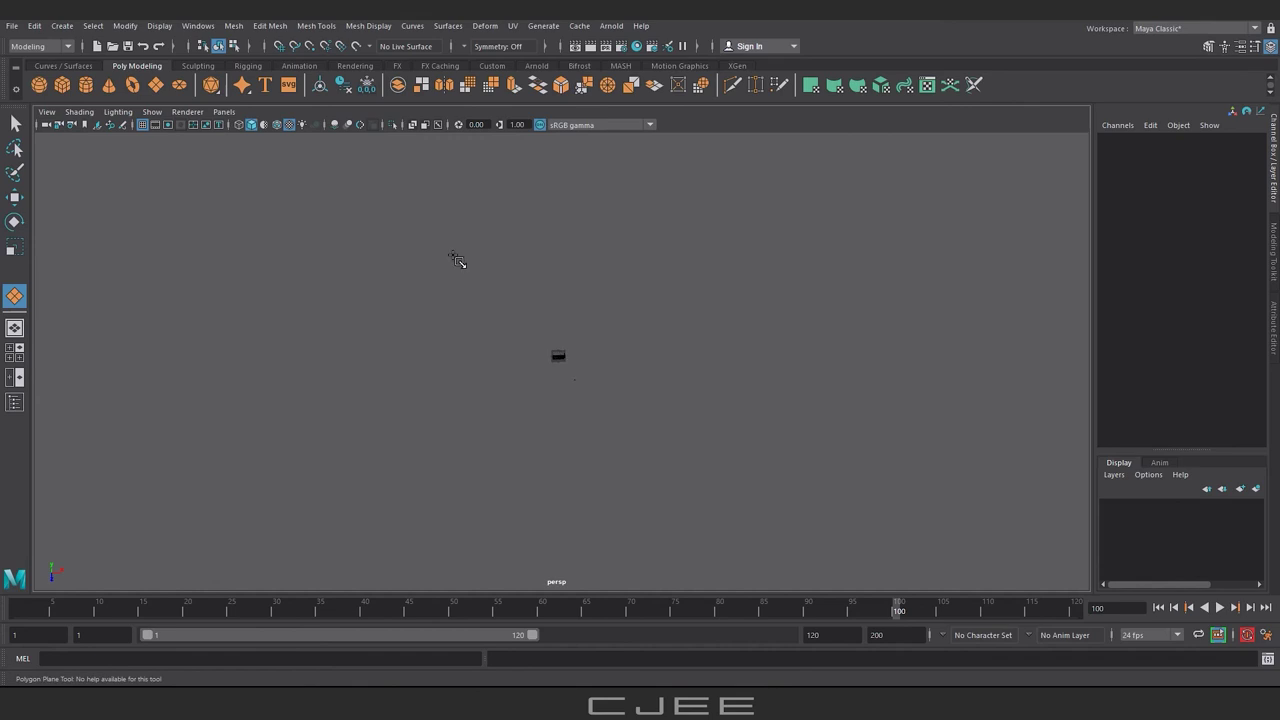
drag(450, 225, 1076, 506)
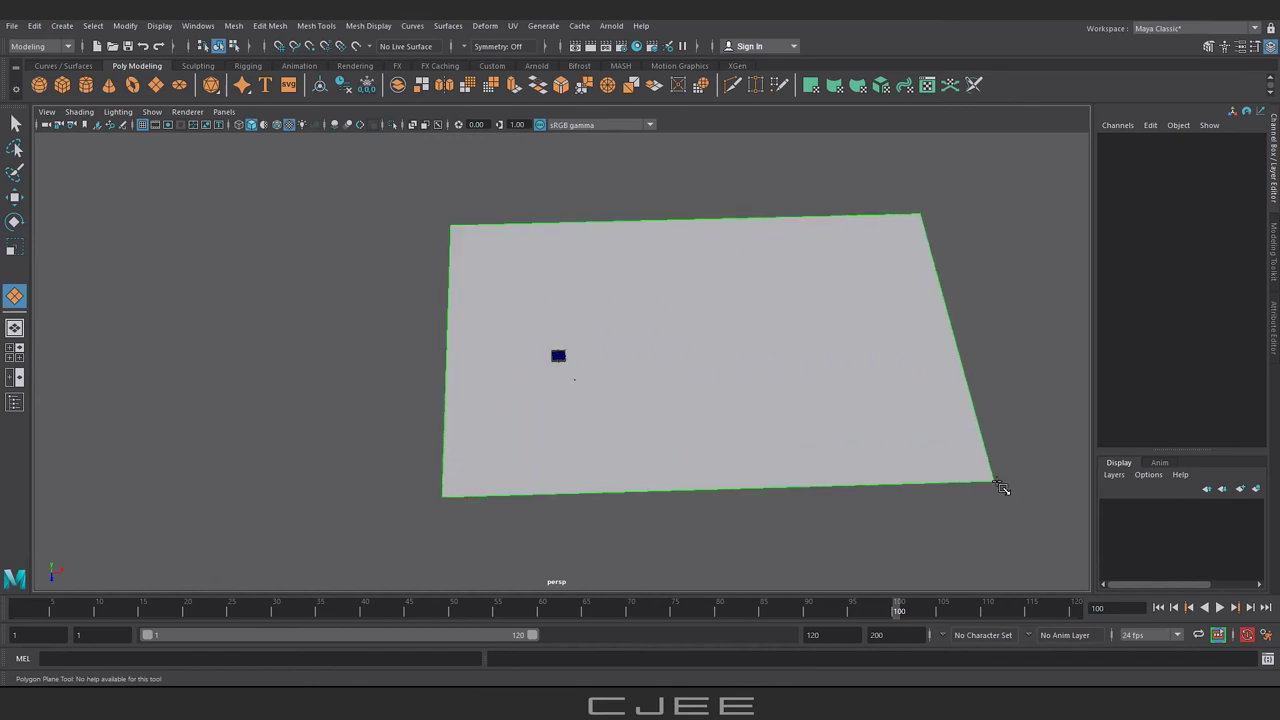
- Centre the new plane at the origin by zeroing its translate values
key(e)
text(0)
key(Return)
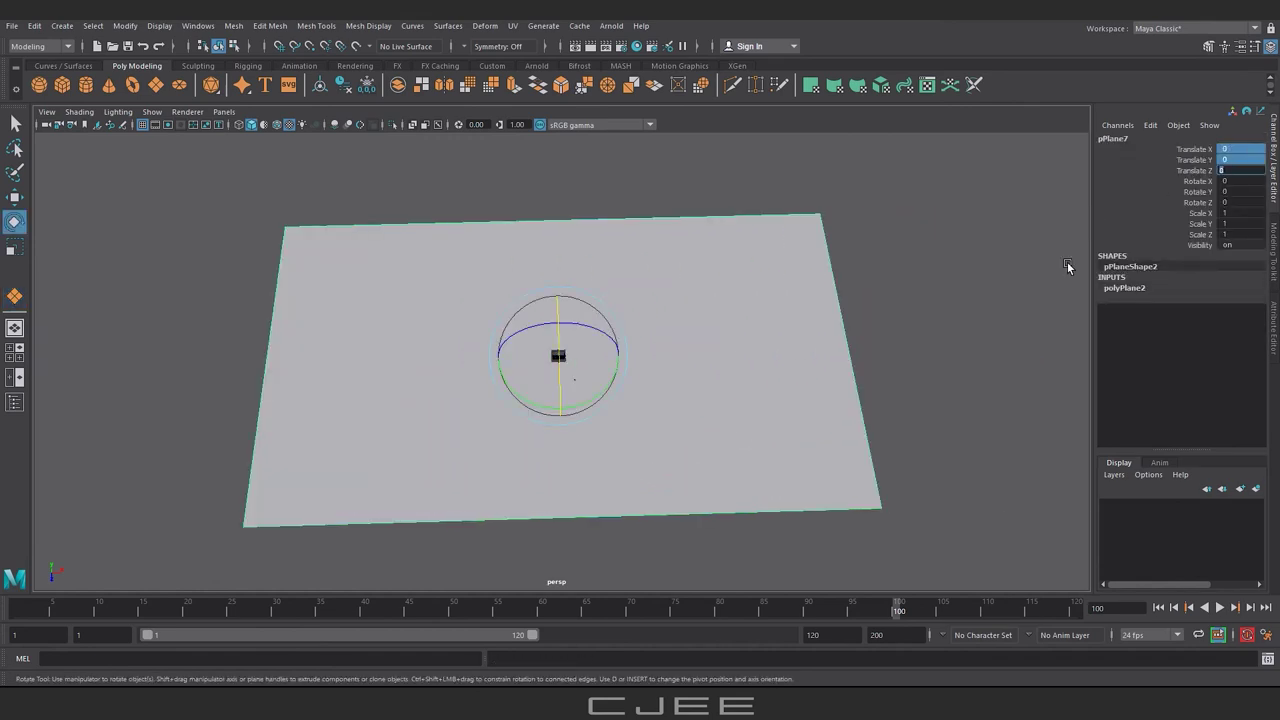
click(752, 214)
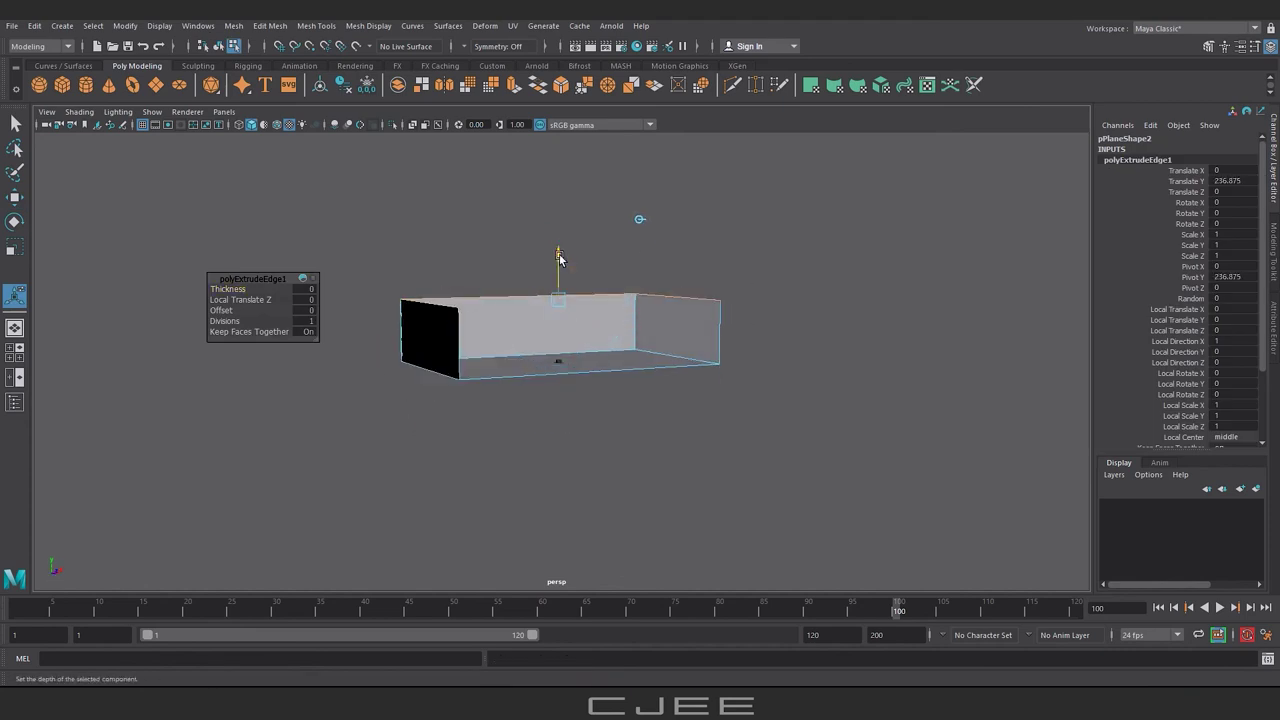
- Bevel the back bottom edge of the backdrop to round it
alt+drag(560, 260, 668, 325)
alt+drag(657, 280, 466, 318)
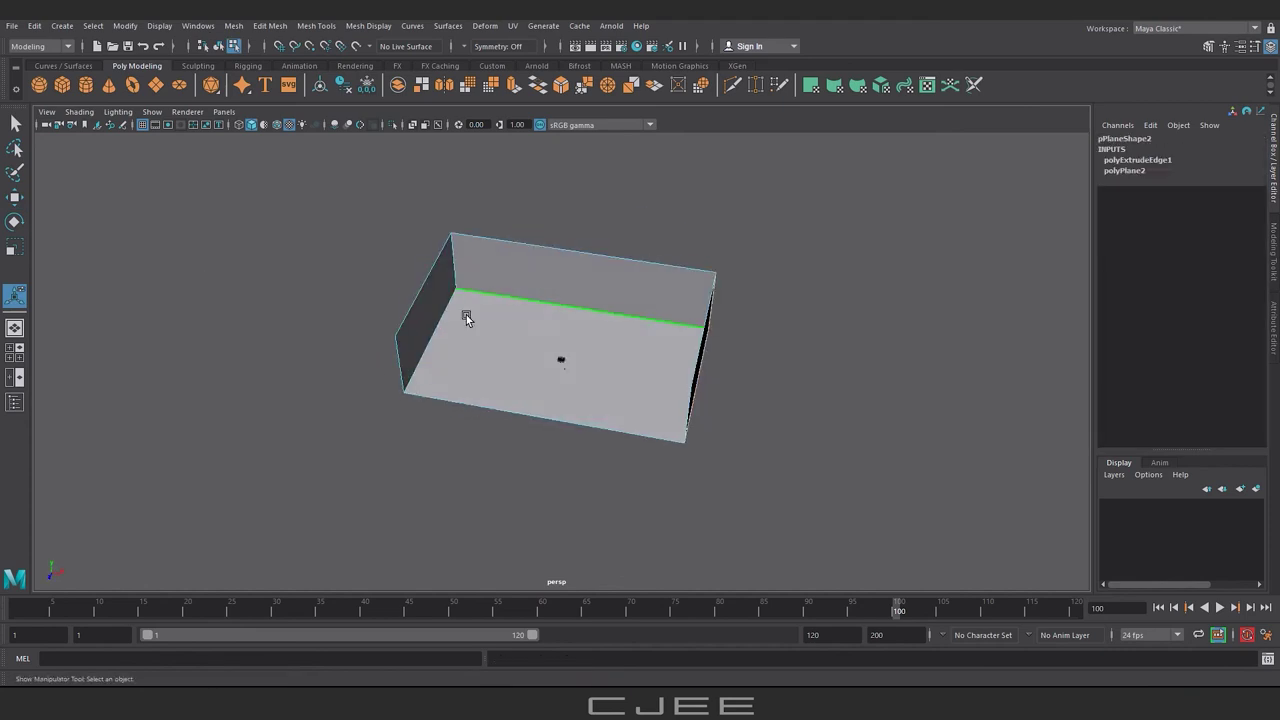
click(270, 26)
click(290, 62)
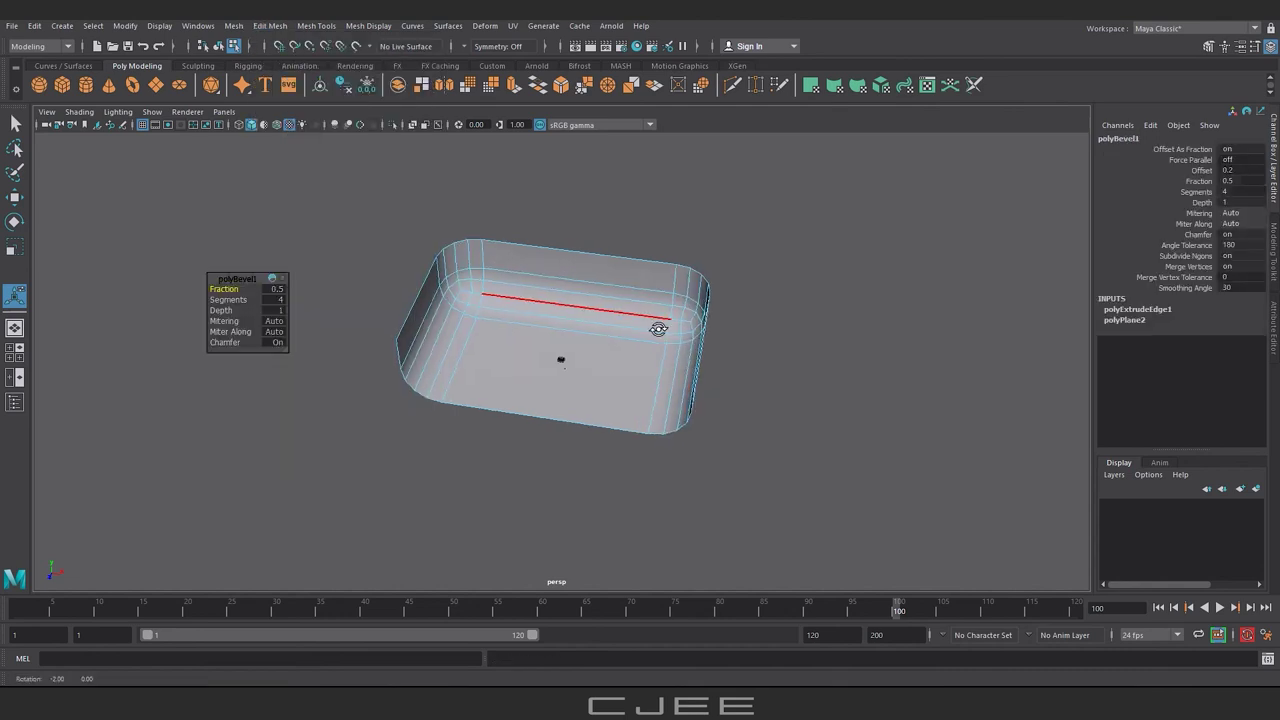
key(q)
- Scale the backdrop larger in depth and width
key(r)
drag(560, 409, 567, 434)
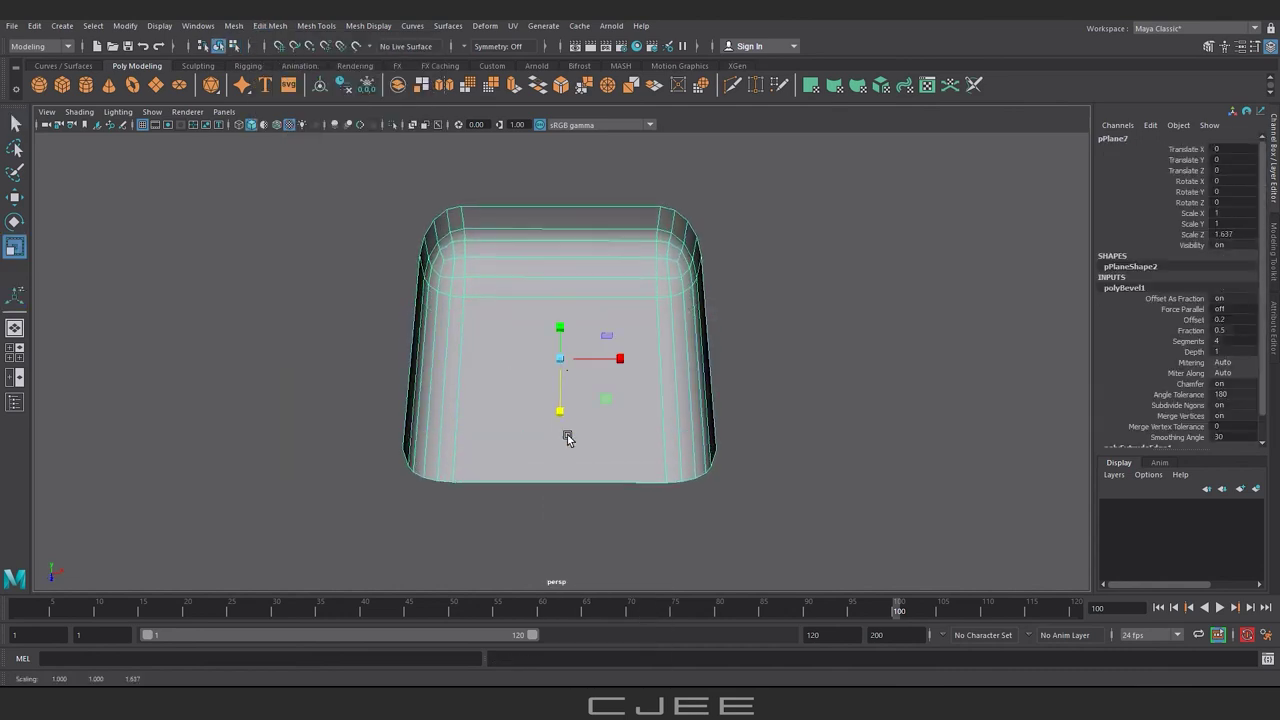
drag(620, 357, 651, 386)
key(w)
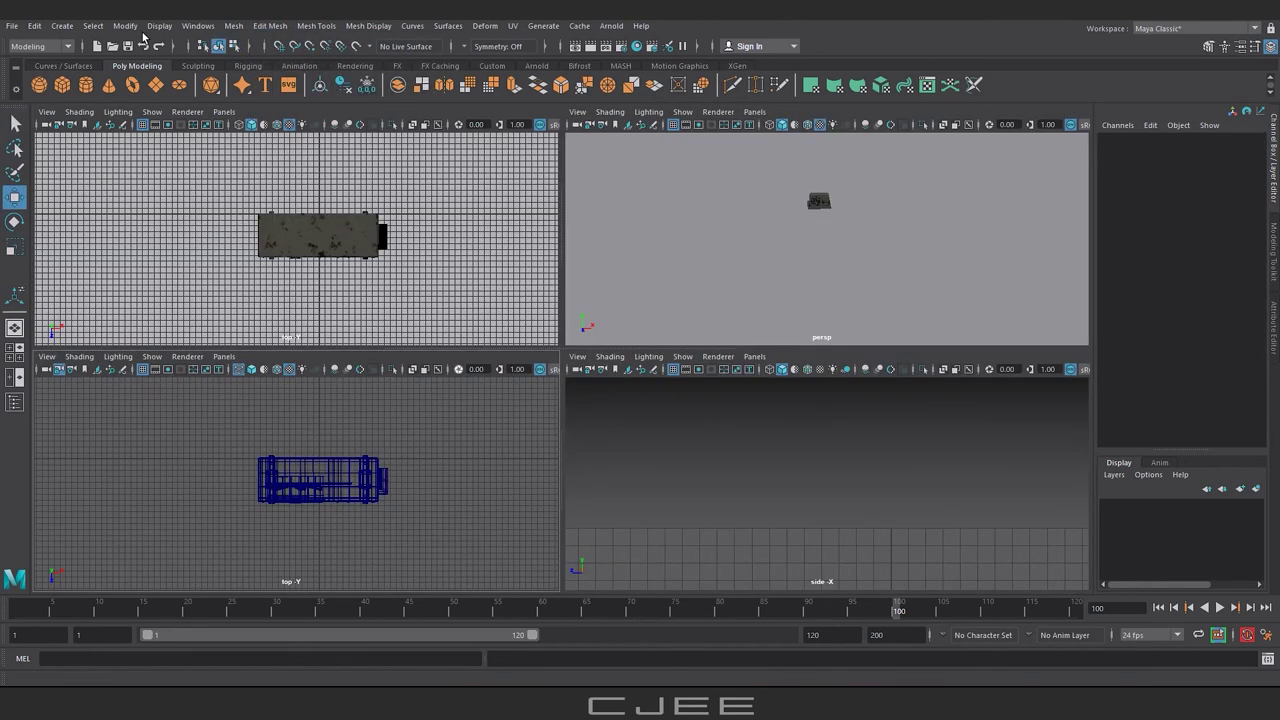
click(62, 26)
- Add camera1 and look through it in a single enlarged viewport
click(250, 117)
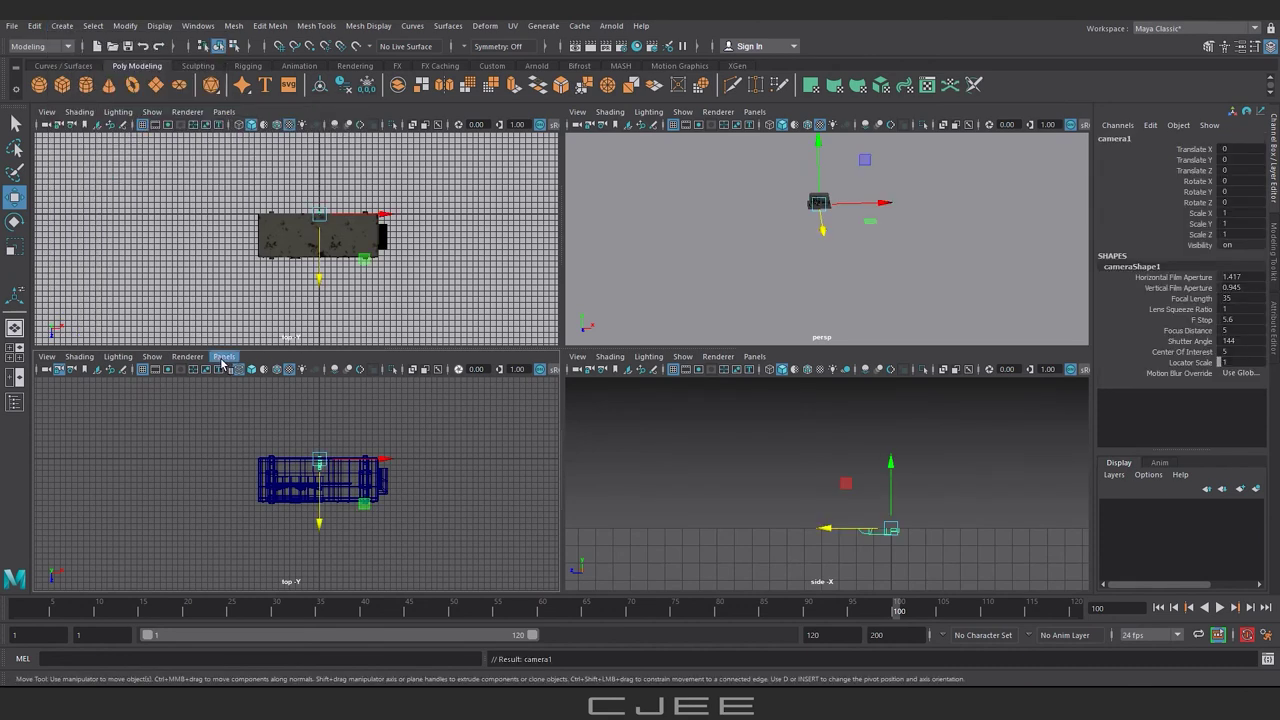
click(222, 112)
click(375, 138)
key(space)
scroll(456, 248, down, 5)
alt+drag(520, 266, 537, 297)
scroll(518, 306, up, 2)
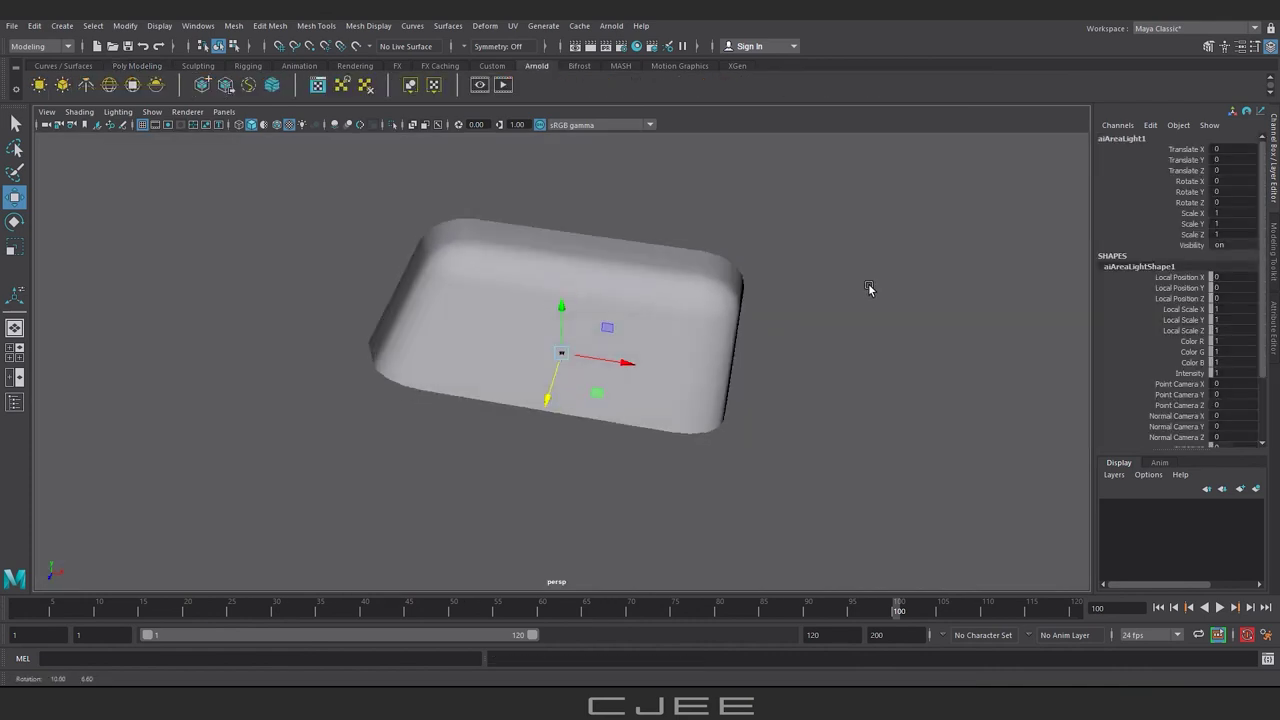
- Enlarge aiAreaLight1, raise it above the backdrop, and duplicate it
key(r)
mouse_move(535, 375)
mouse_down()
mouse_move(413, 450)
mouse_move(780, 557)
mouse_move(617, 506)
mouse_move(647, 457)
mouse_move(620, 445)
mouse_up()
key(w)
mouse_move(479, 310)
mouse_down()
mouse_move(479, 230)
mouse_move(388, 270)
mouse_move(509, 331)
mouse_move(832, 370)
mouse_move(1220, 183)
mouse_up()
key(r)
key(ctrl+d)
key(w)
key(e)
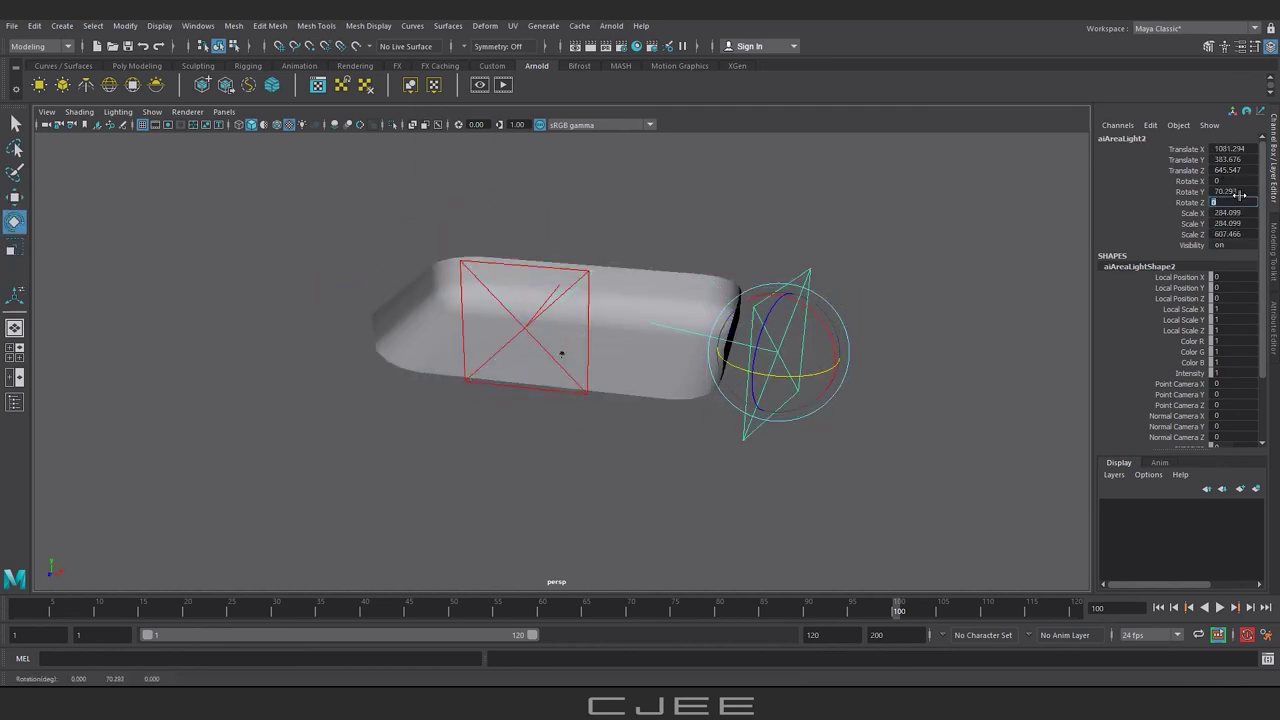
- Rescale the first area light over the backdrop
alt+drag(859, 466, 620, 400)
click(430, 320)
mouse_move(430, 320)
alt+mouse_down()
mouse_move(495, 352)
mouse_move(480, 302)
mouse_move(786, 315)
mouse_move(586, 349)
mouse_move(491, 300)
mouse_move(468, 424)
alt+mouse_up()
key(r)
key(e)
scroll(766, 314, up, 5)
click(468, 424)
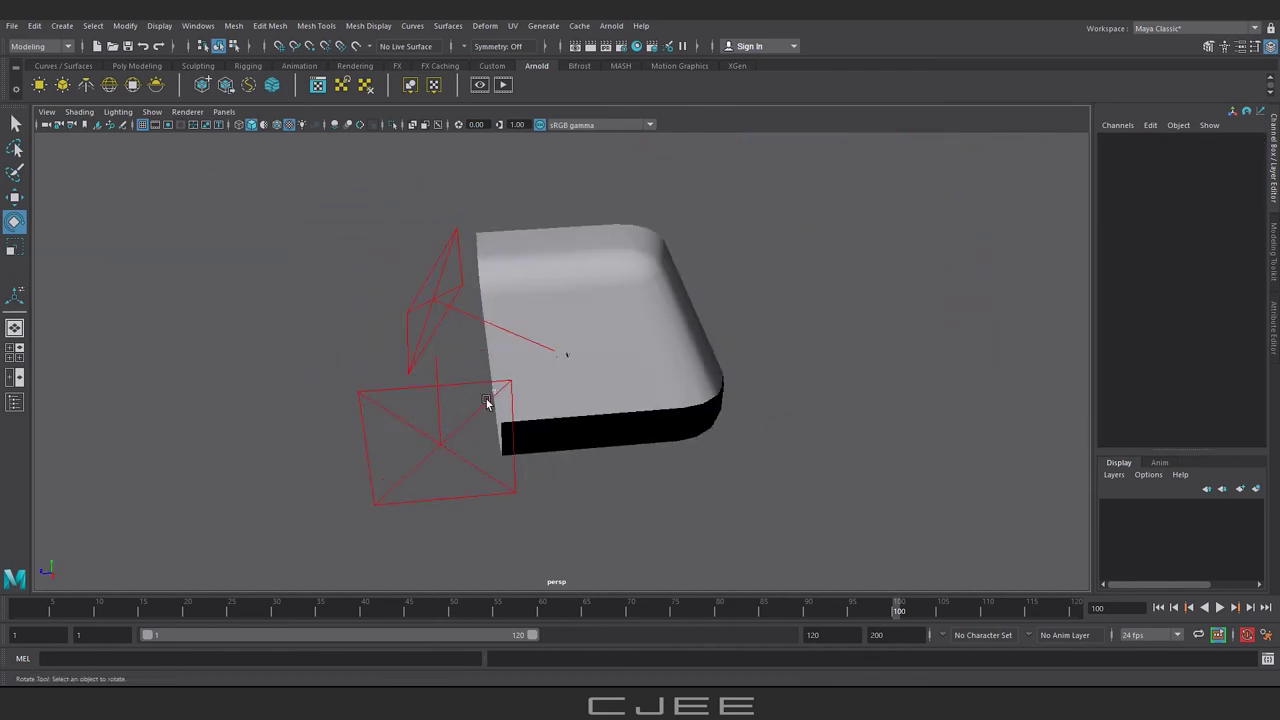
- Move aiAreaLight2 to the right and higher over the backdrop
click(486, 399)
key(w)
drag(400, 451, 716, 414)
mouse_move(779, 273)
mouse_down()
mouse_move(771, 214)
mouse_move(720, 330)
mouse_move(676, 288)
mouse_move(660, 300)
mouse_move(794, 414)
mouse_move(801, 265)
mouse_move(680, 374)
mouse_move(649, 303)
mouse_move(629, 349)
mouse_move(727, 305)
mouse_up()
key(e)
key(r)
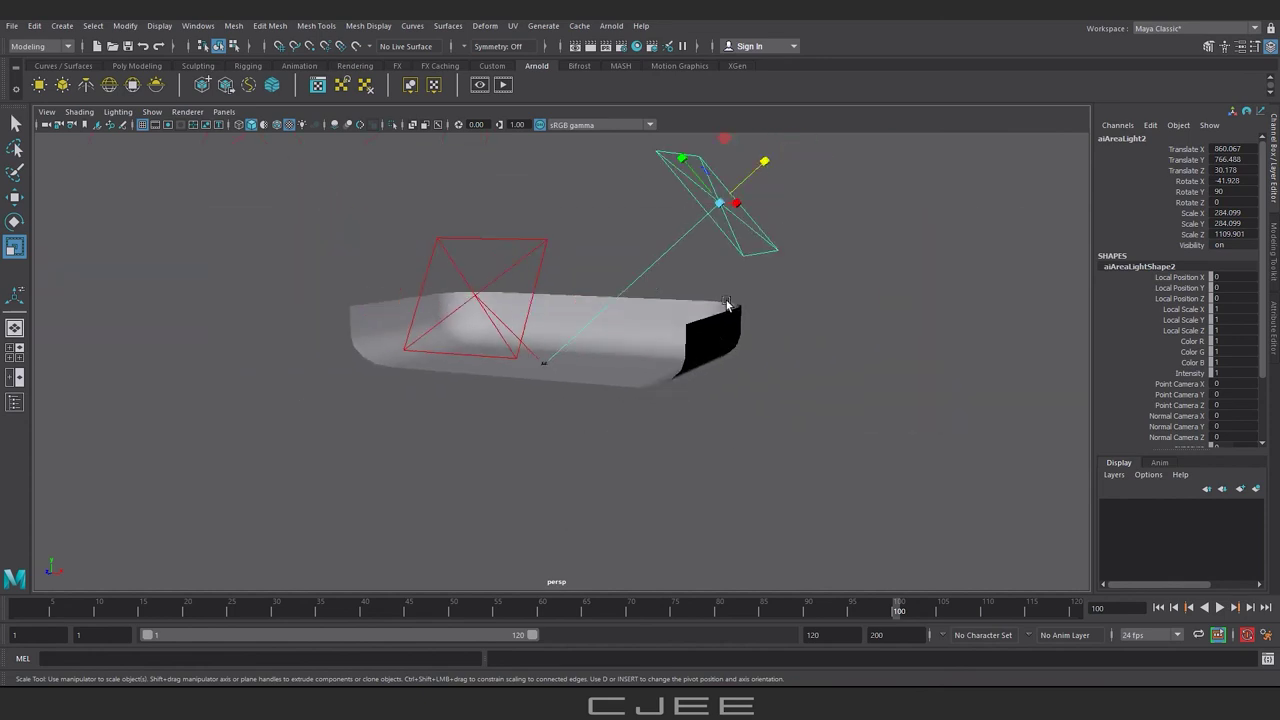
key(e)
- Tilt aiAreaLight2 down toward the backdrop from the side
mouse_move(770, 220)
mouse_down()
mouse_move(790, 215)
mouse_move(659, 389)
mouse_up()
click(790, 220)
key(ctrl+z)
drag(811, 211, 713, 242)
alt+drag(751, 305, 589, 289)
click(589, 289)
key(ctrl+a)
- Set aiAreaLight1 intensity to 20 and try exposures of 12 and 15
text(10)
text(20)
key(Tab)
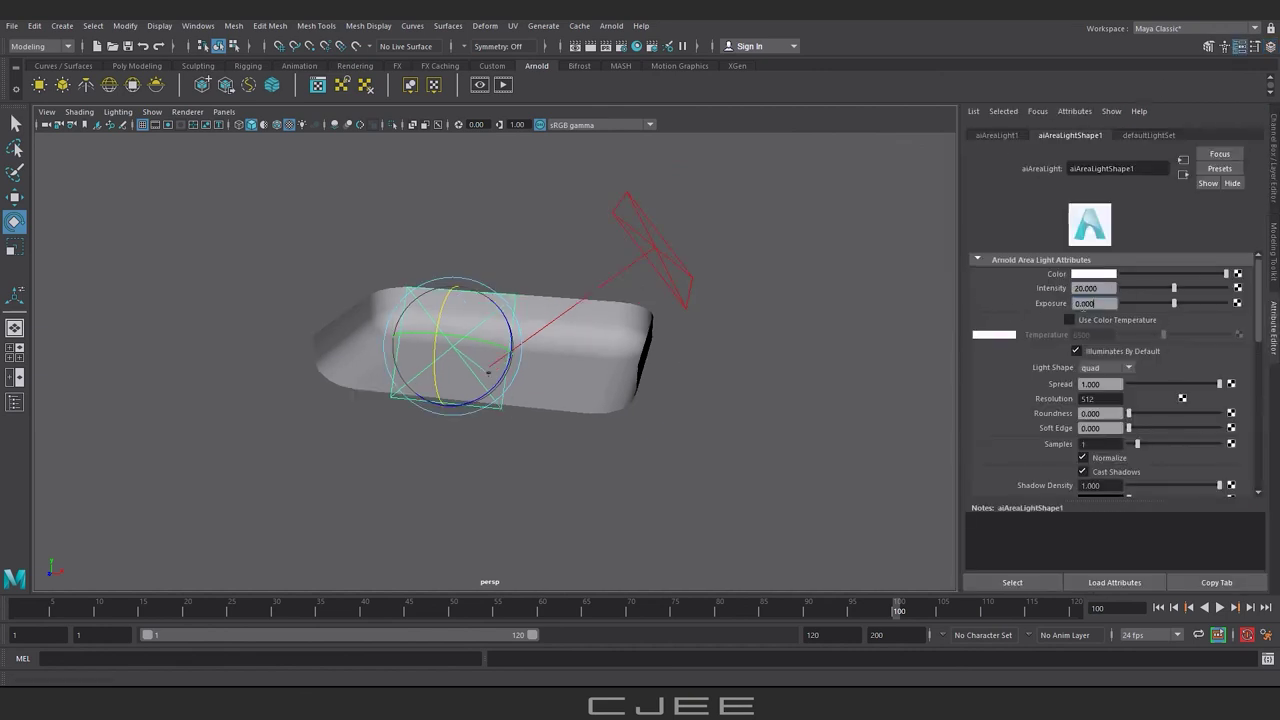
text(10)
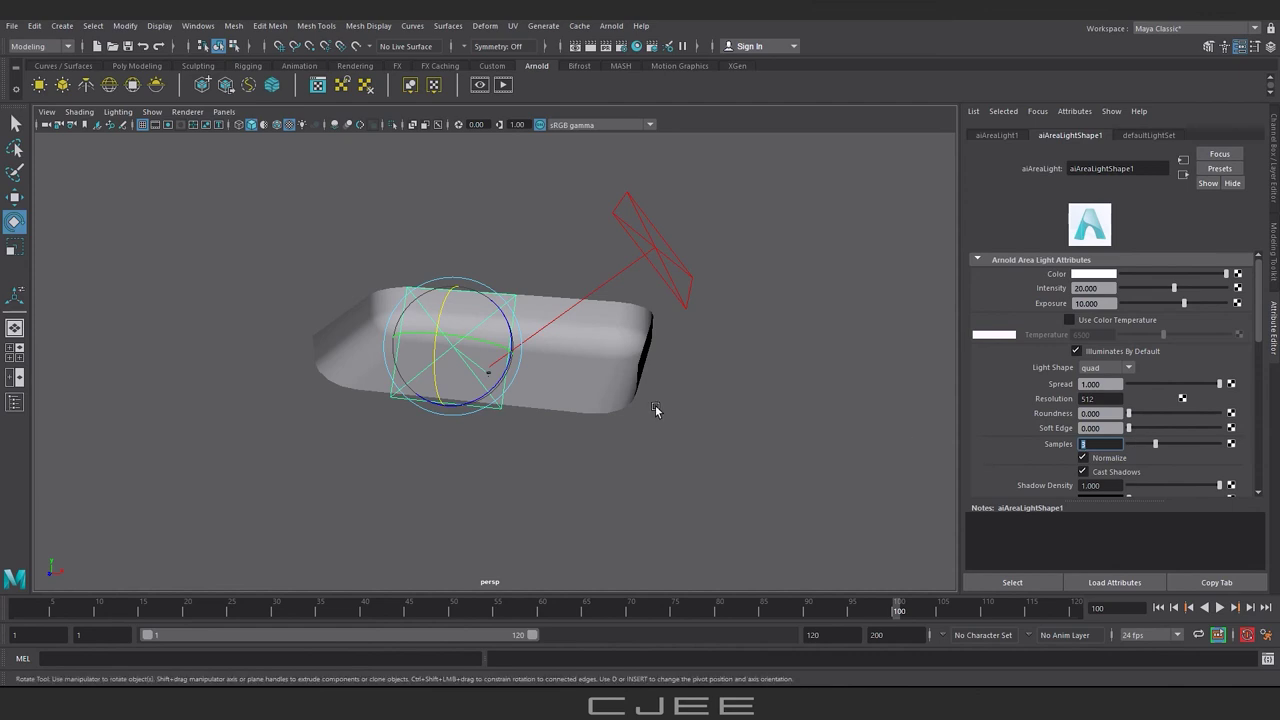
text(150)
key(Return)
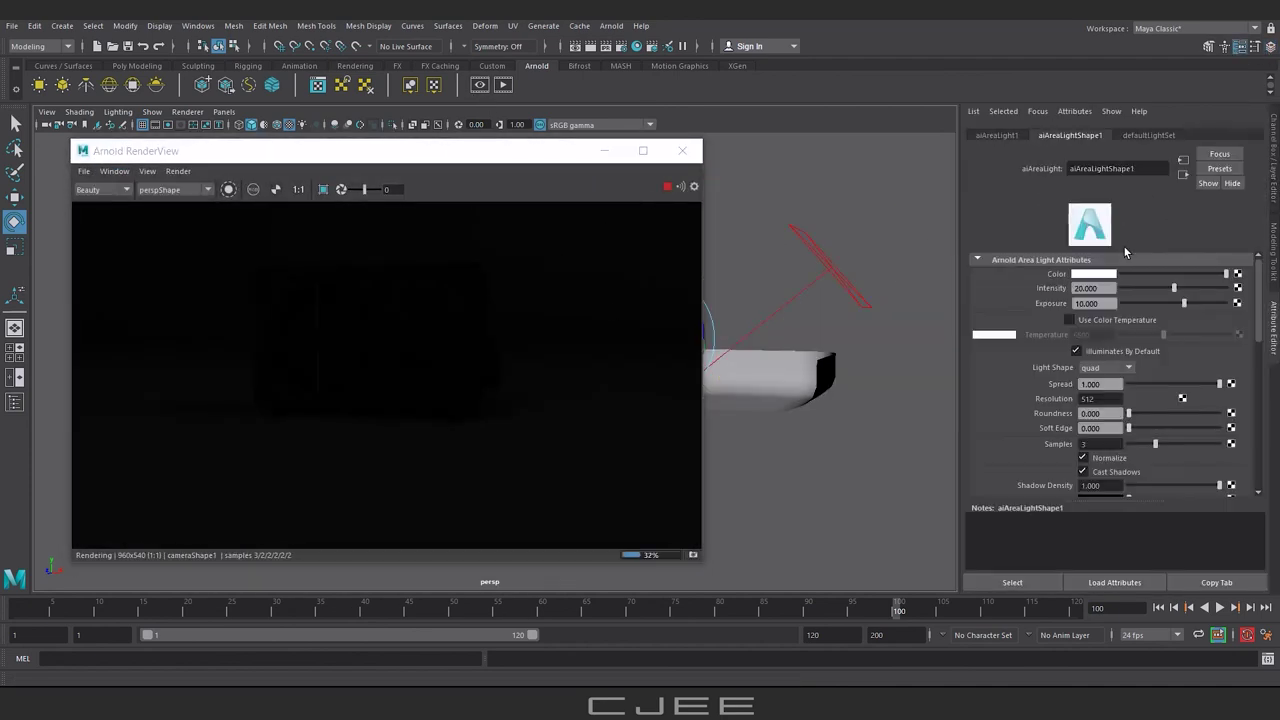
text(12)
text(15)
key(Return)
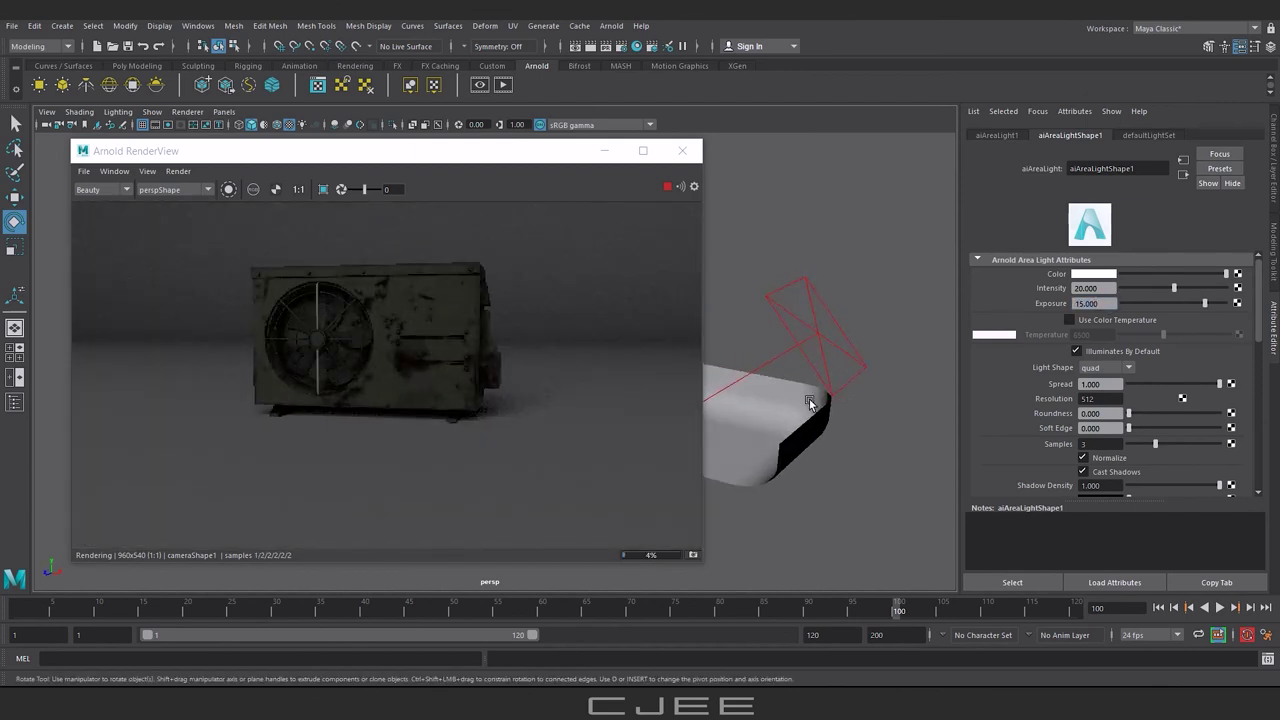
key(Return)
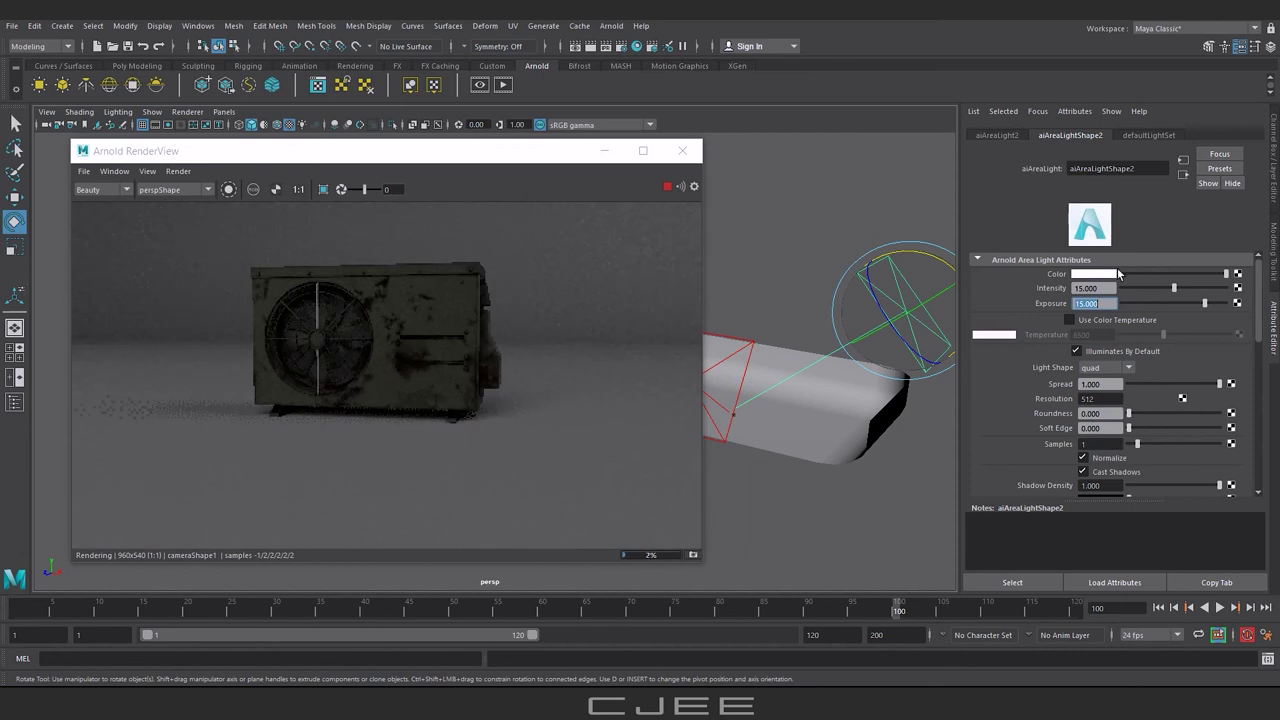
- Give aiAreaLight2 intensity 20 and exposure 16
text(0)
key(Return)
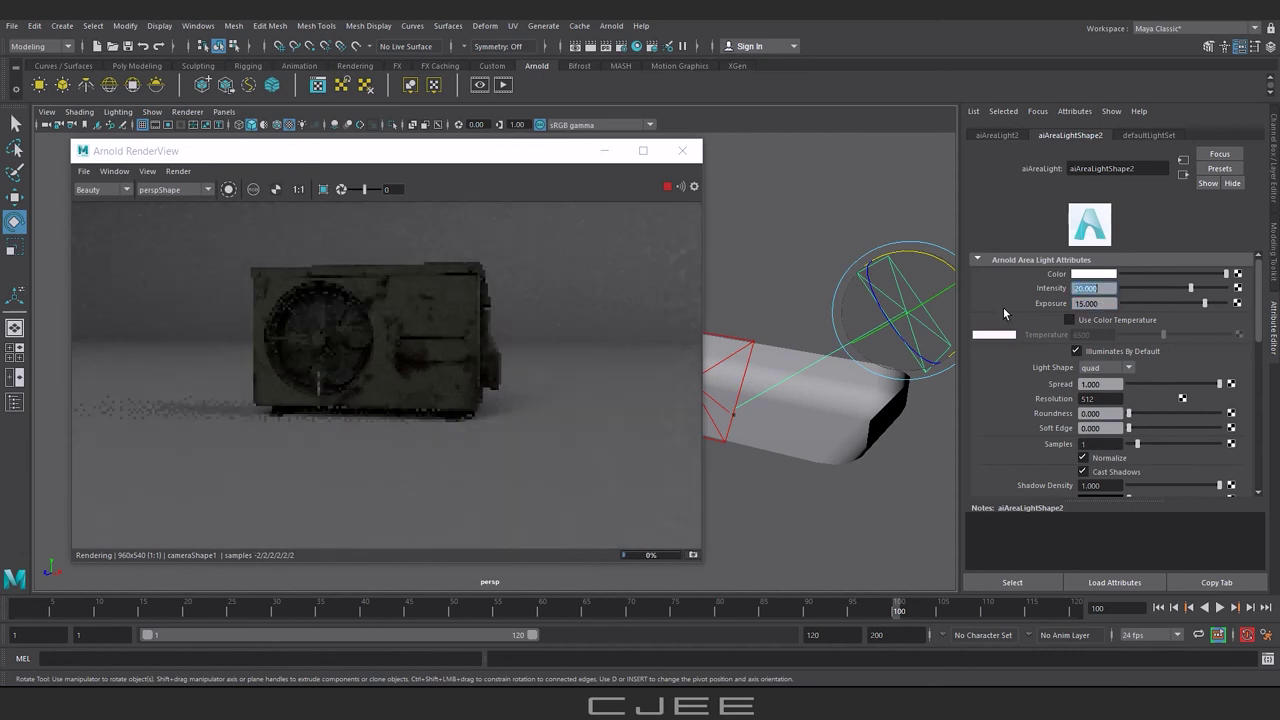
alt+drag(748, 437, 814, 437)
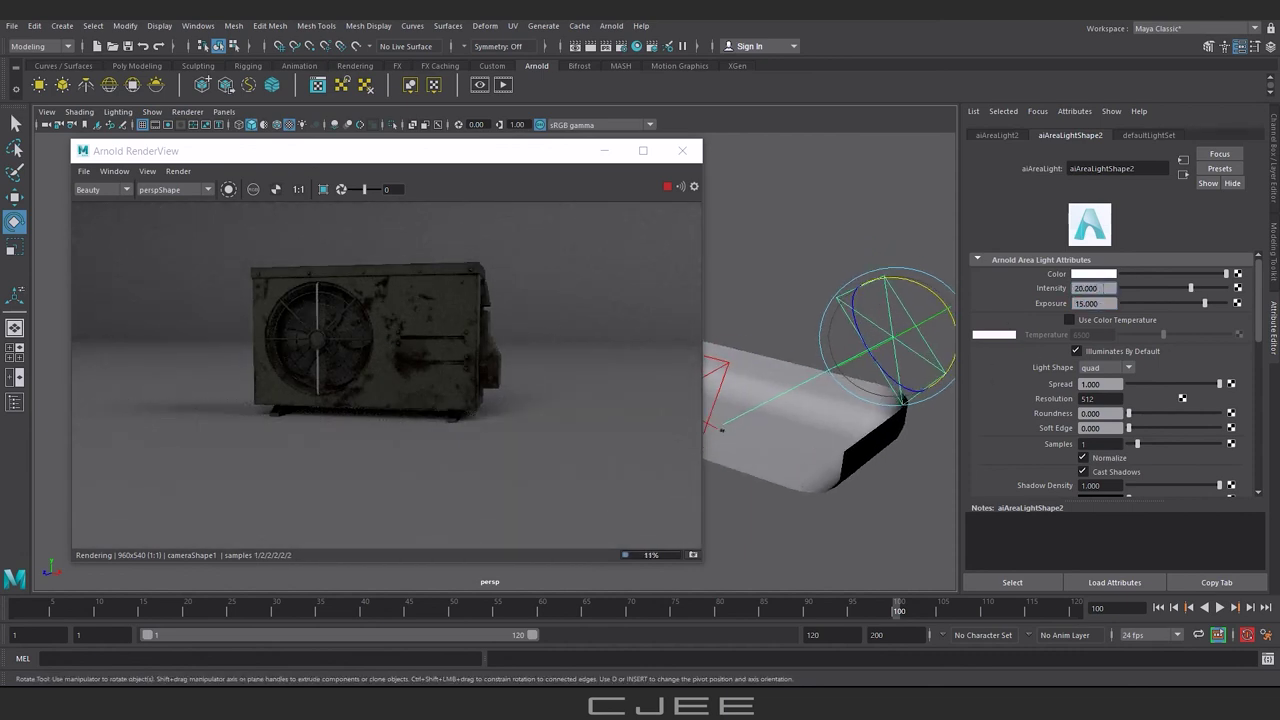
click(1096, 303)
text(16)
key(Return)
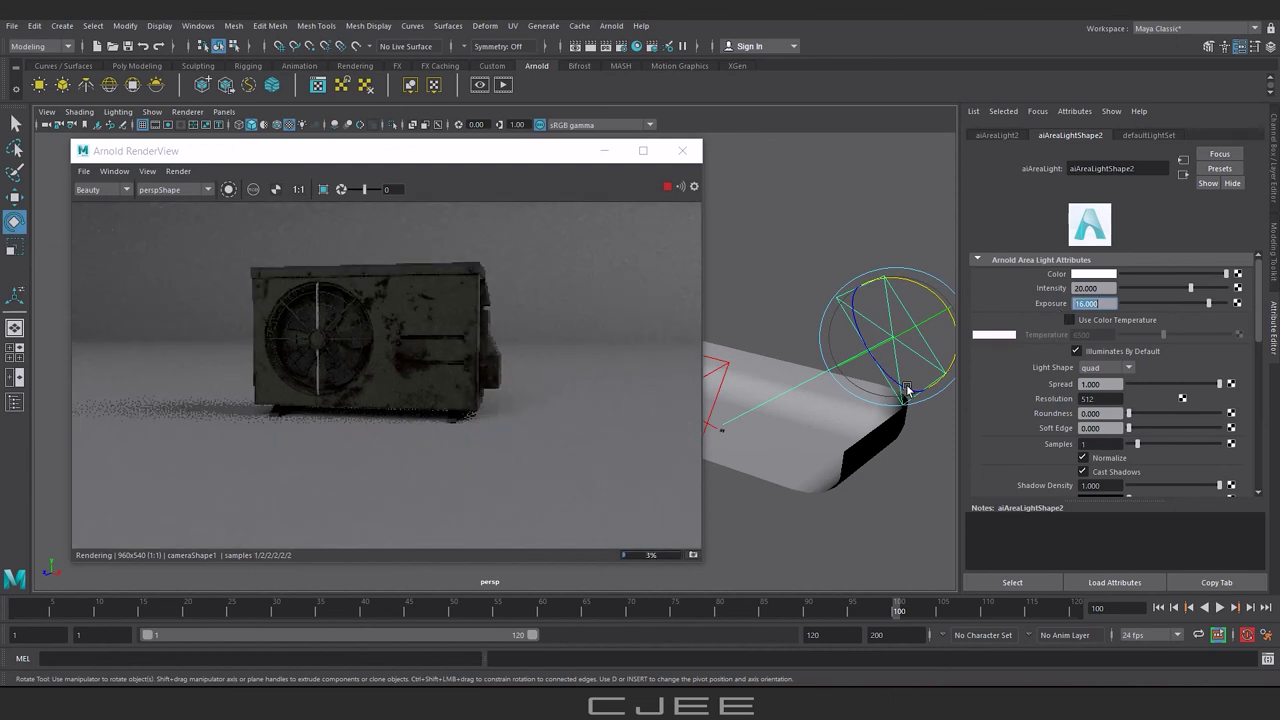
- Set aiAreaLight1 exposure to 18 and rotate it slightly
click(742, 374)
scroll(433, 369, up, 2)
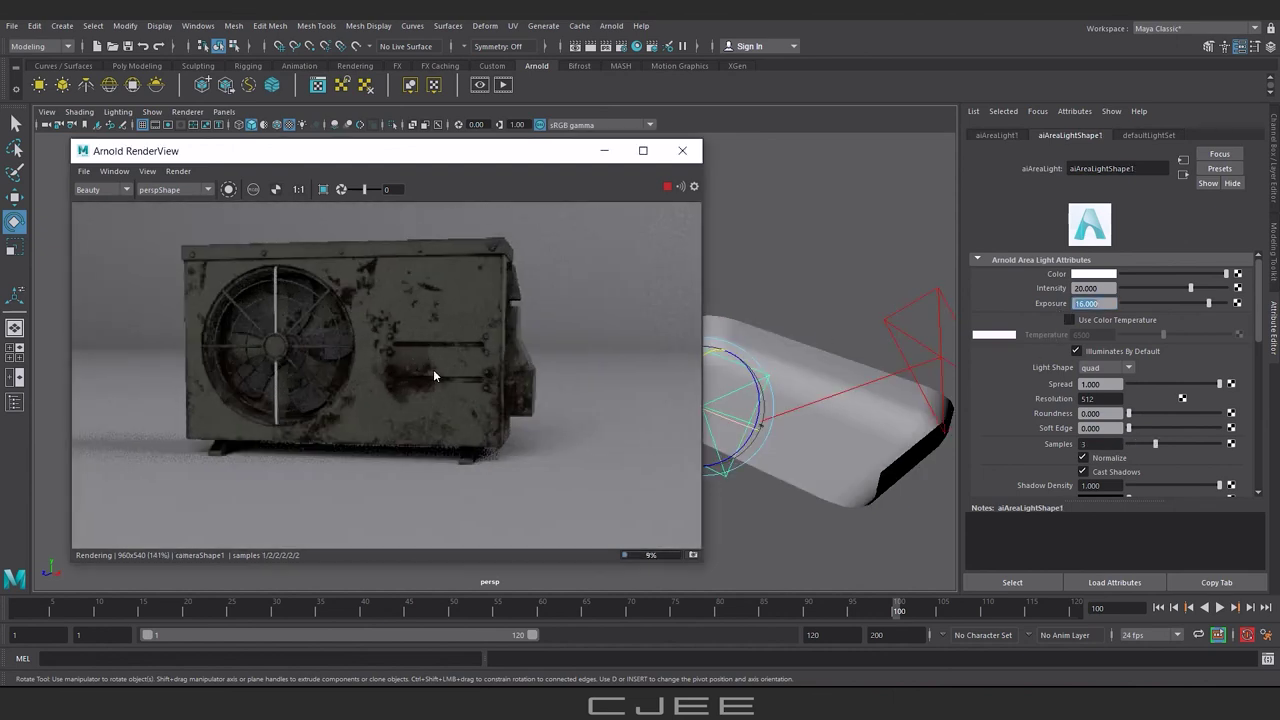
click(1047, 310)
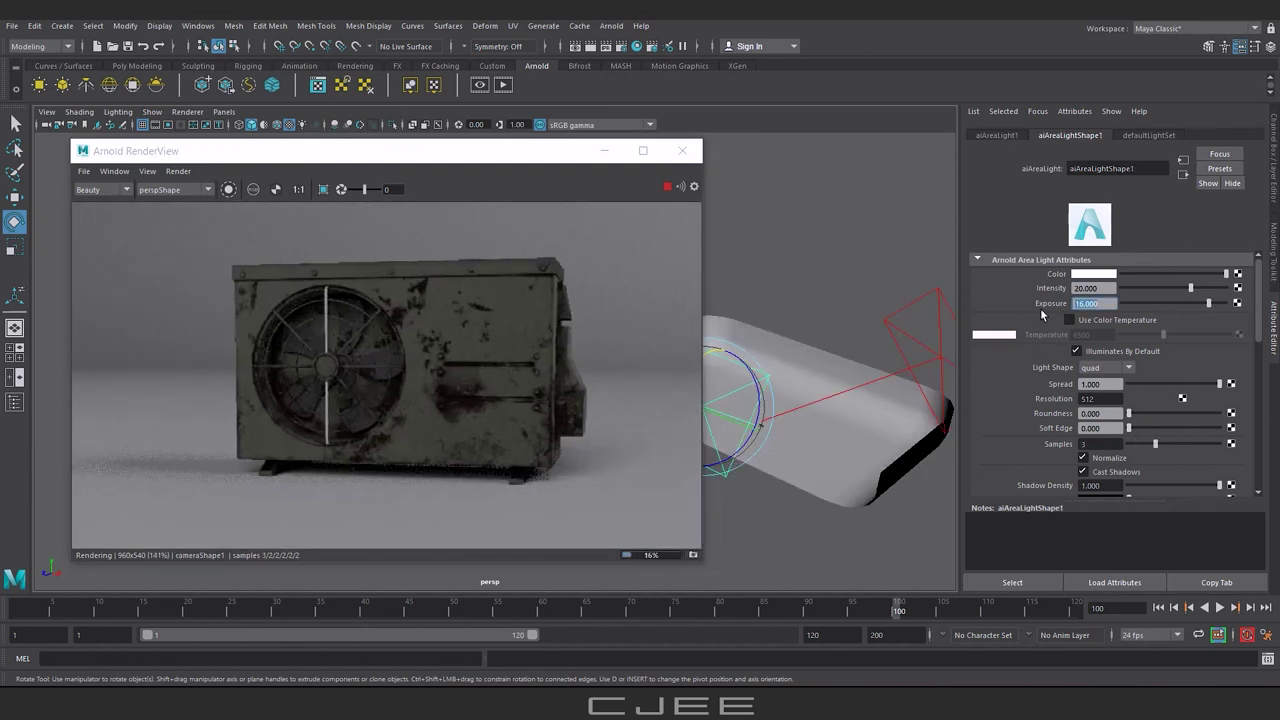
text(18)
key(Return)
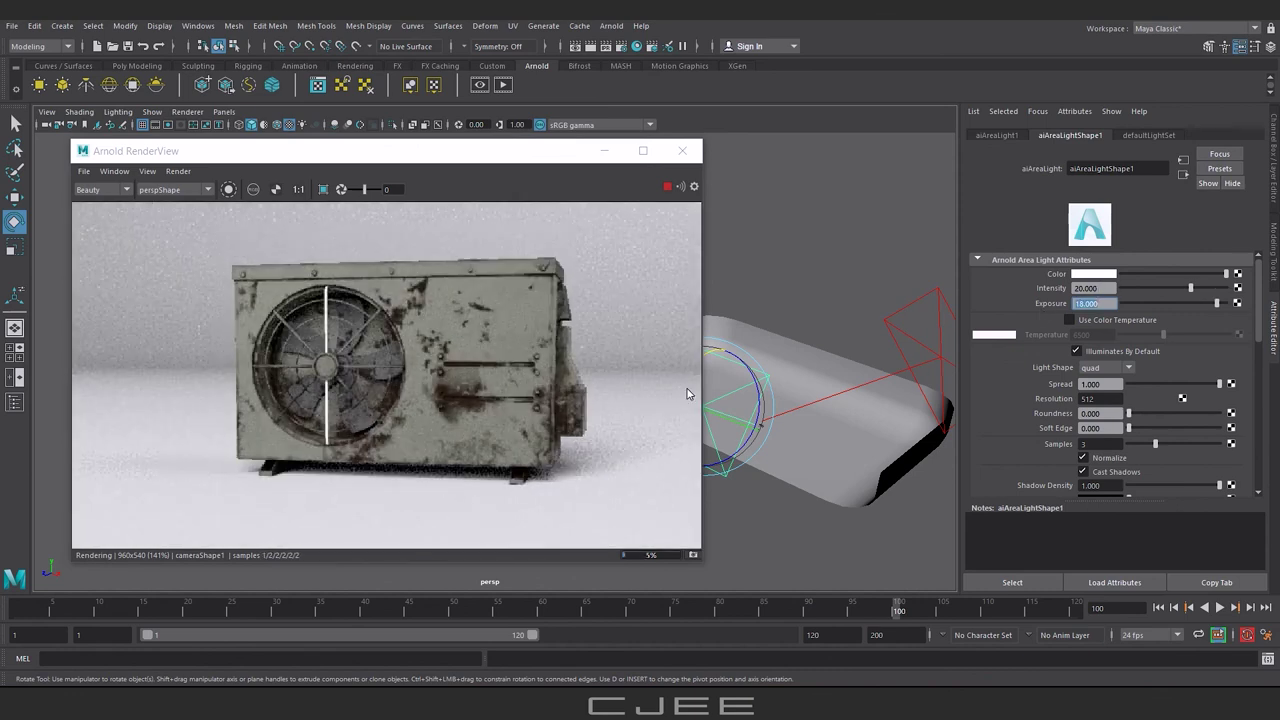
scroll(793, 397, down, 2)
middle_drag(793, 397, 802, 400)
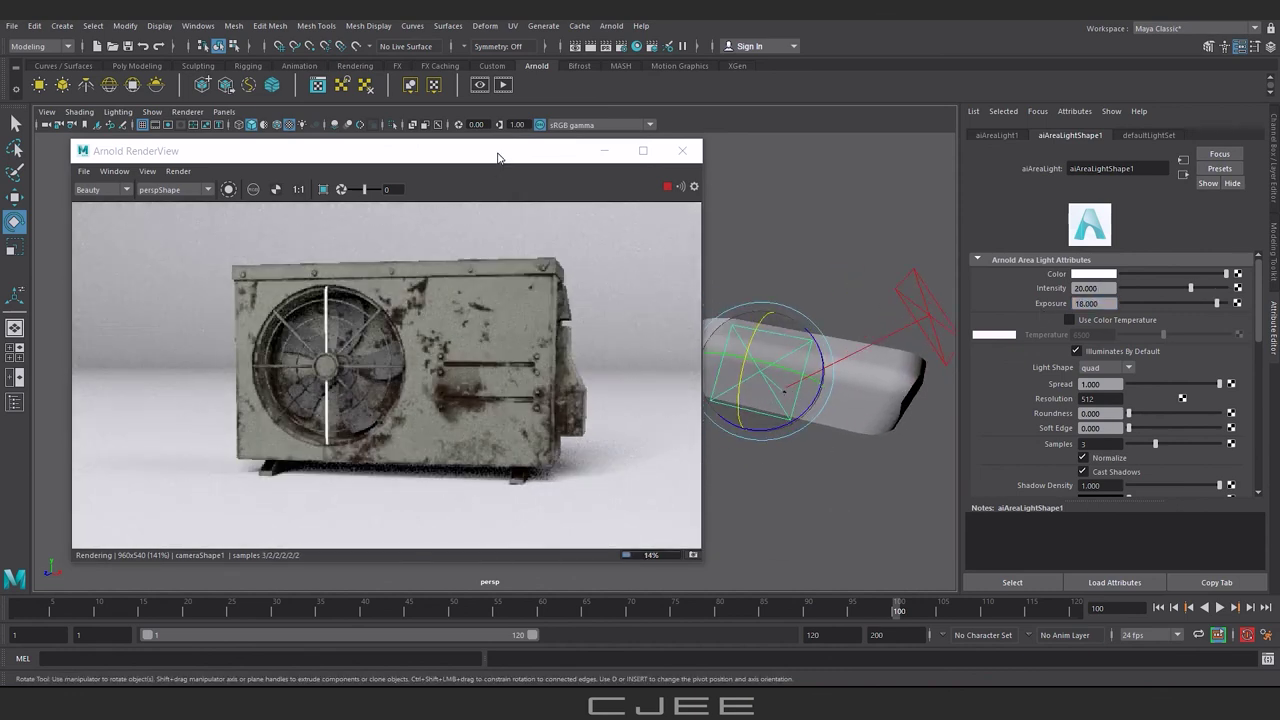
click(720, 394)
- Assign a new Lambert material (lambert2) to the backdrop and darken its colour to grey
right_click(711, 398)
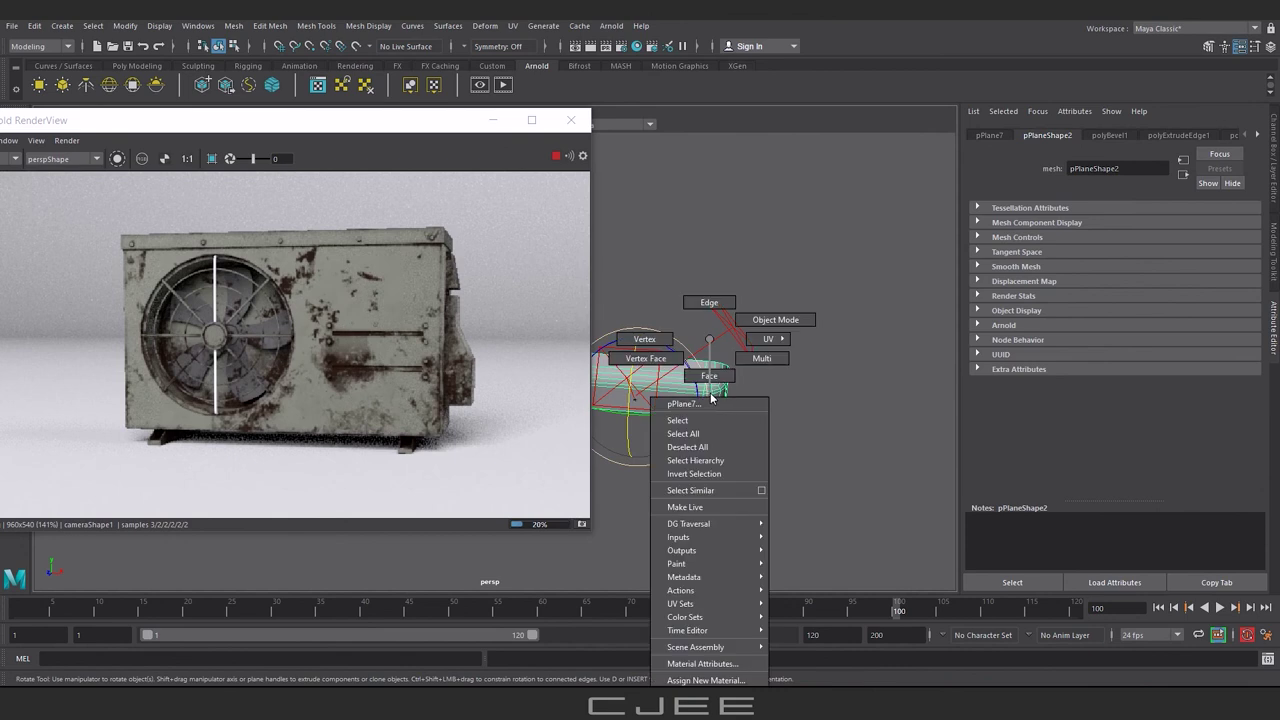
mouse_move(706, 680)
click(815, 610)
drag(1176, 286, 1140, 286)
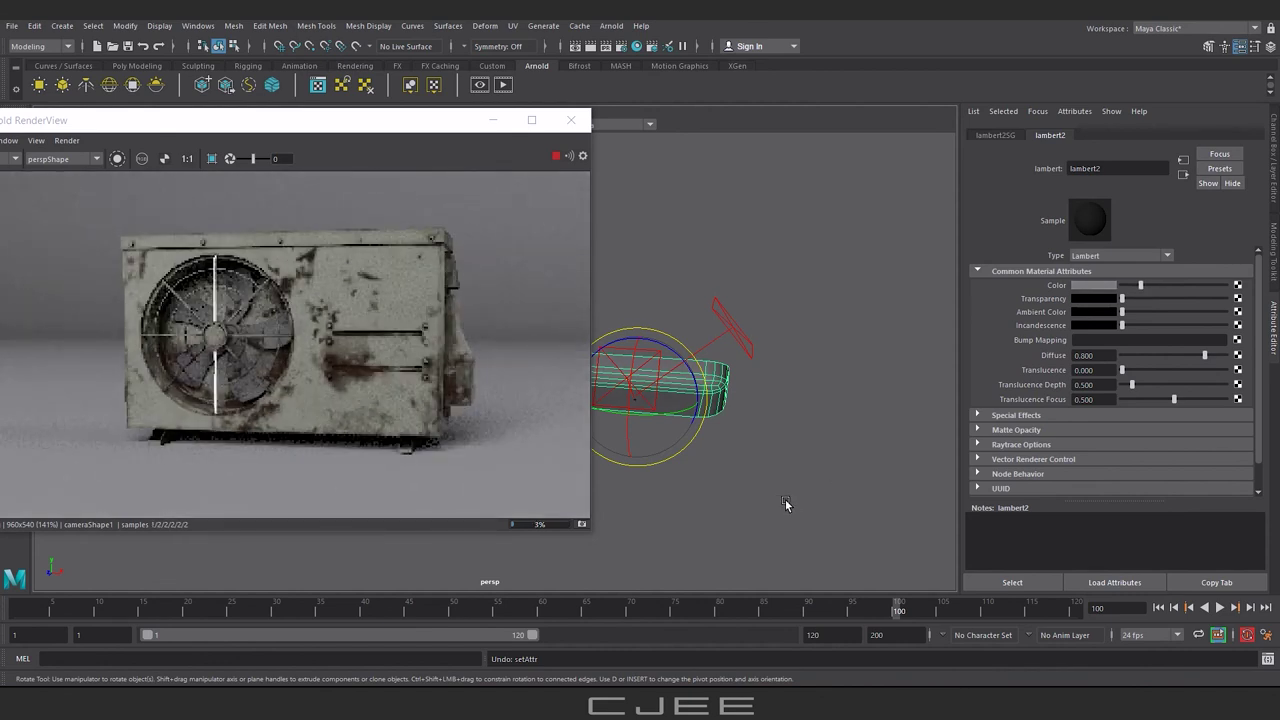
drag(349, 120, 391, 106)
alt+drag(837, 381, 824, 219)
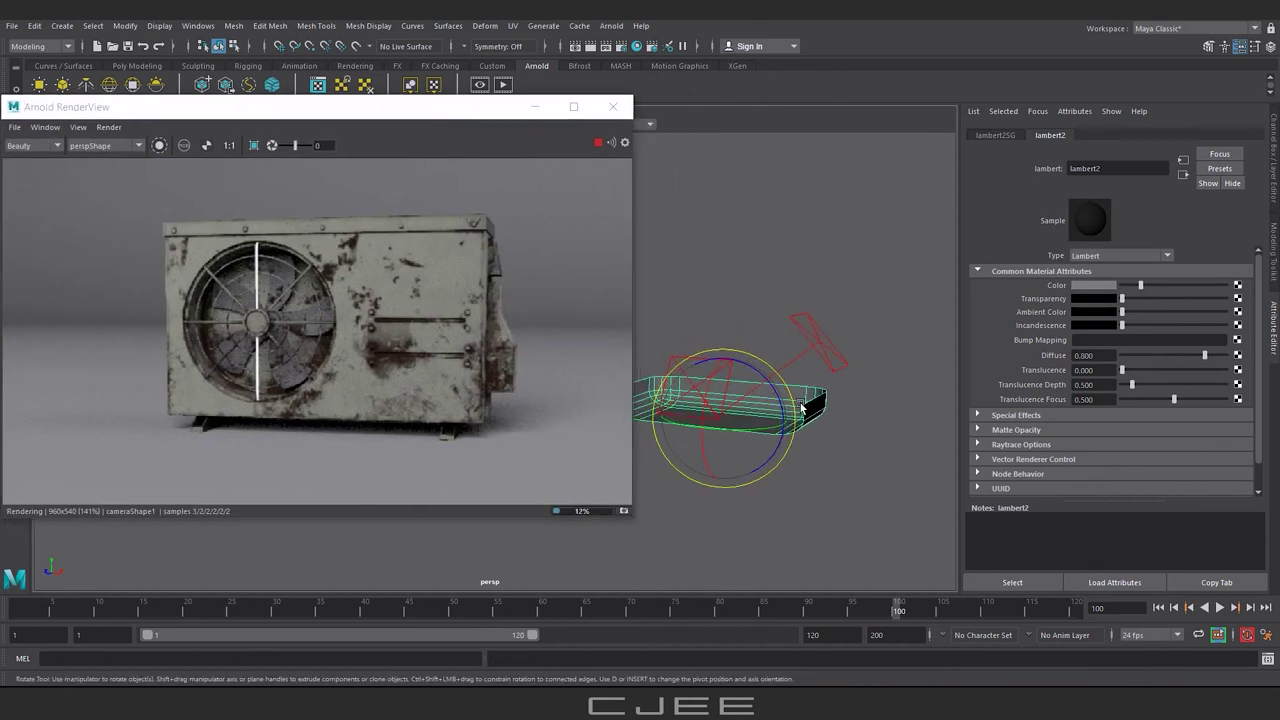
key(ctrl+a)
click(931, 261)
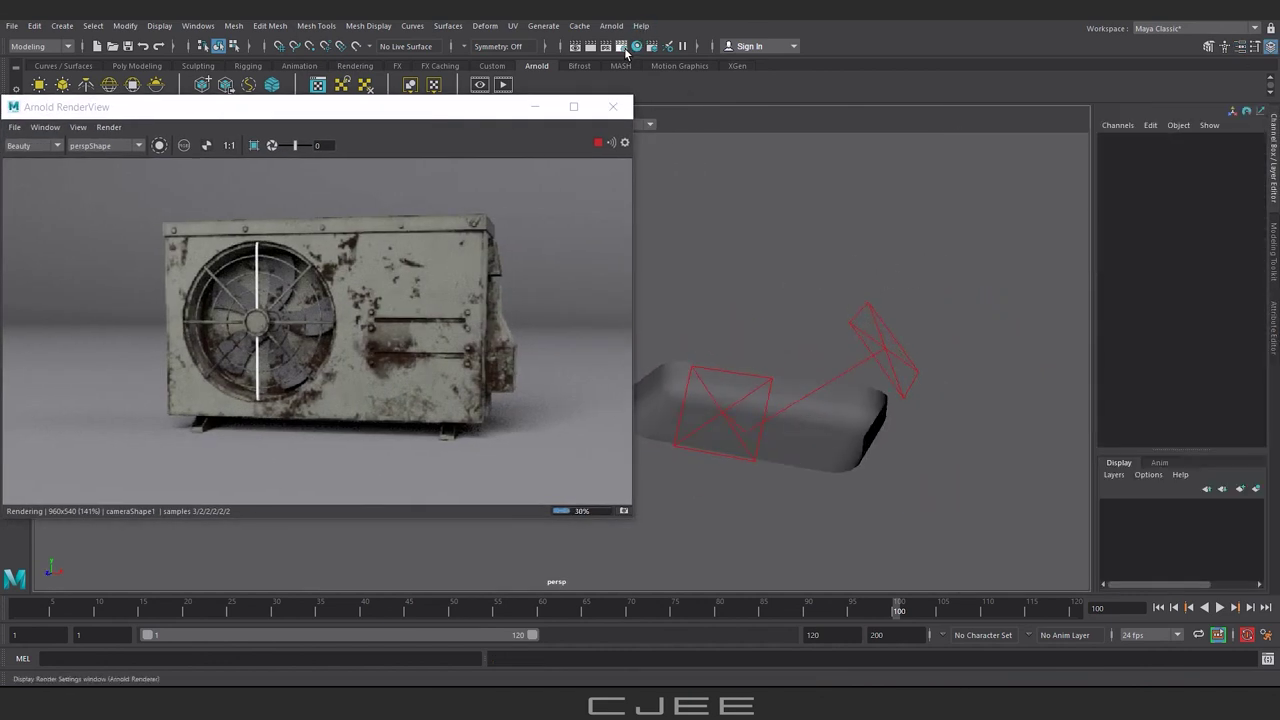
- Set Arnold sampling to Camera (AA) 5, SSS 0 and Diffuse 4
click(627, 53)
click(880, 219)
double_click(930, 291)
text(5)
key(Return)
text(0)
key(Return)
double_click(930, 305)
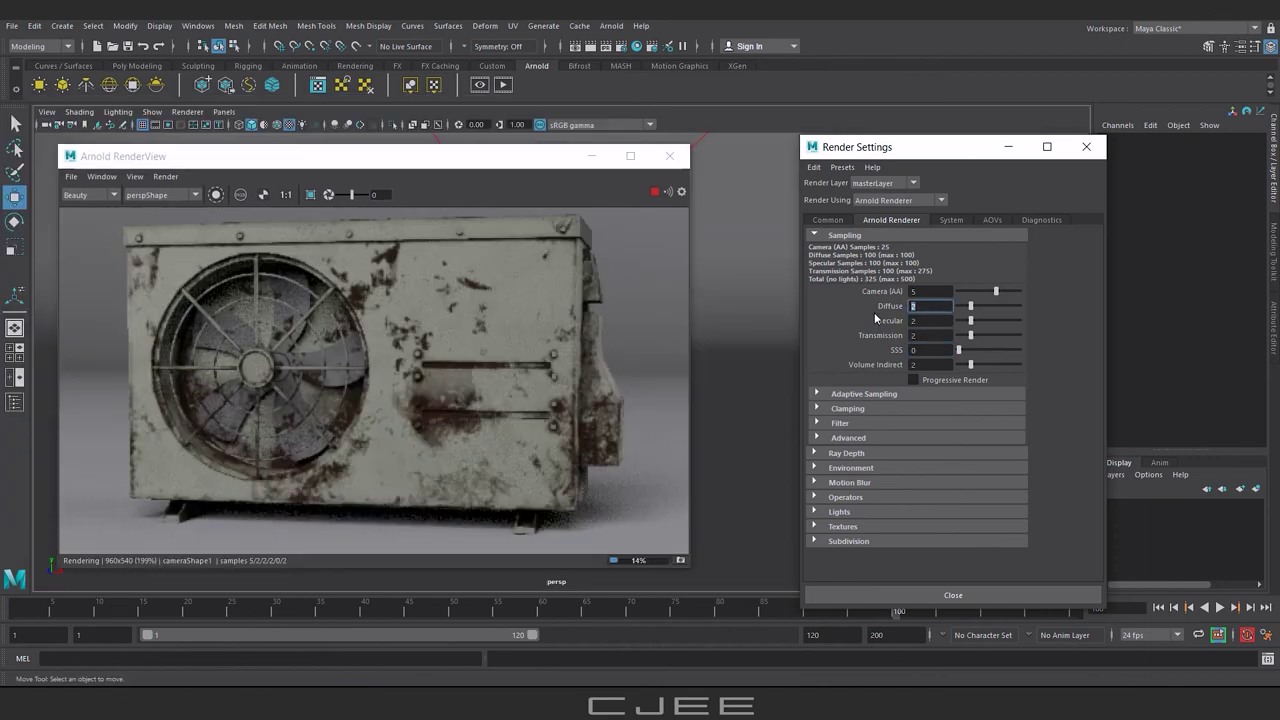
text(3)
key(Return)
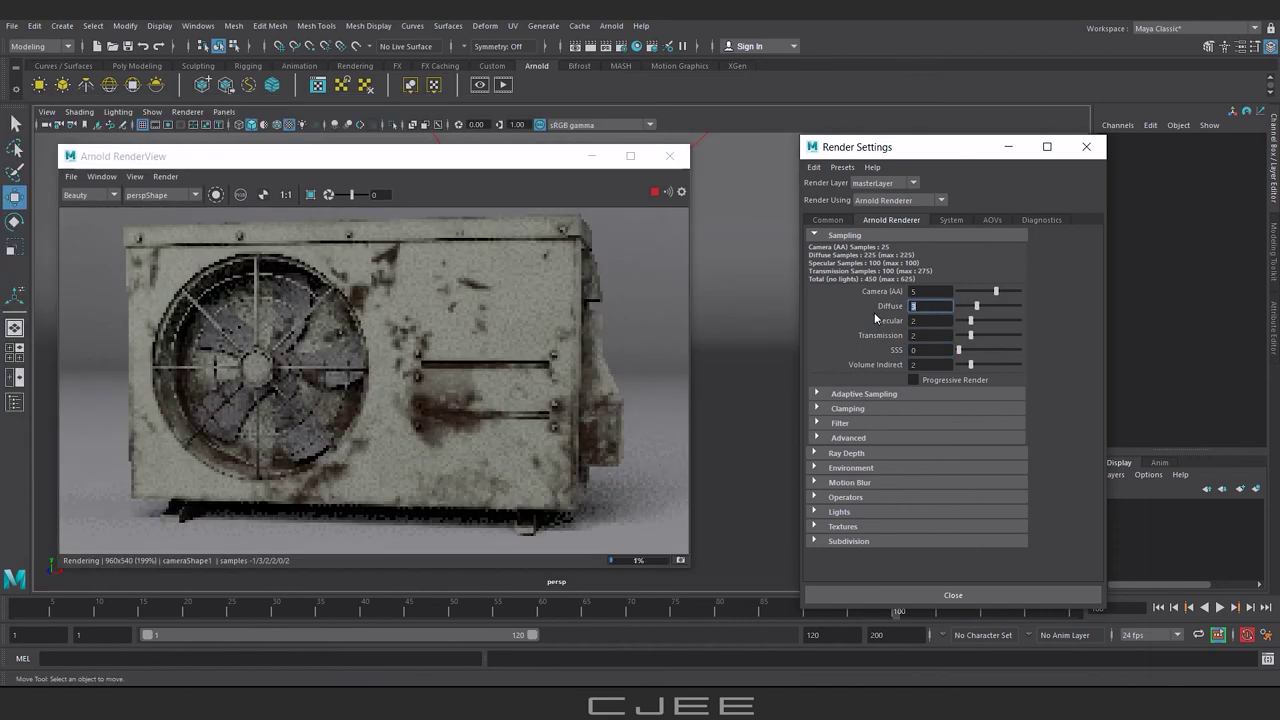
key(Return)
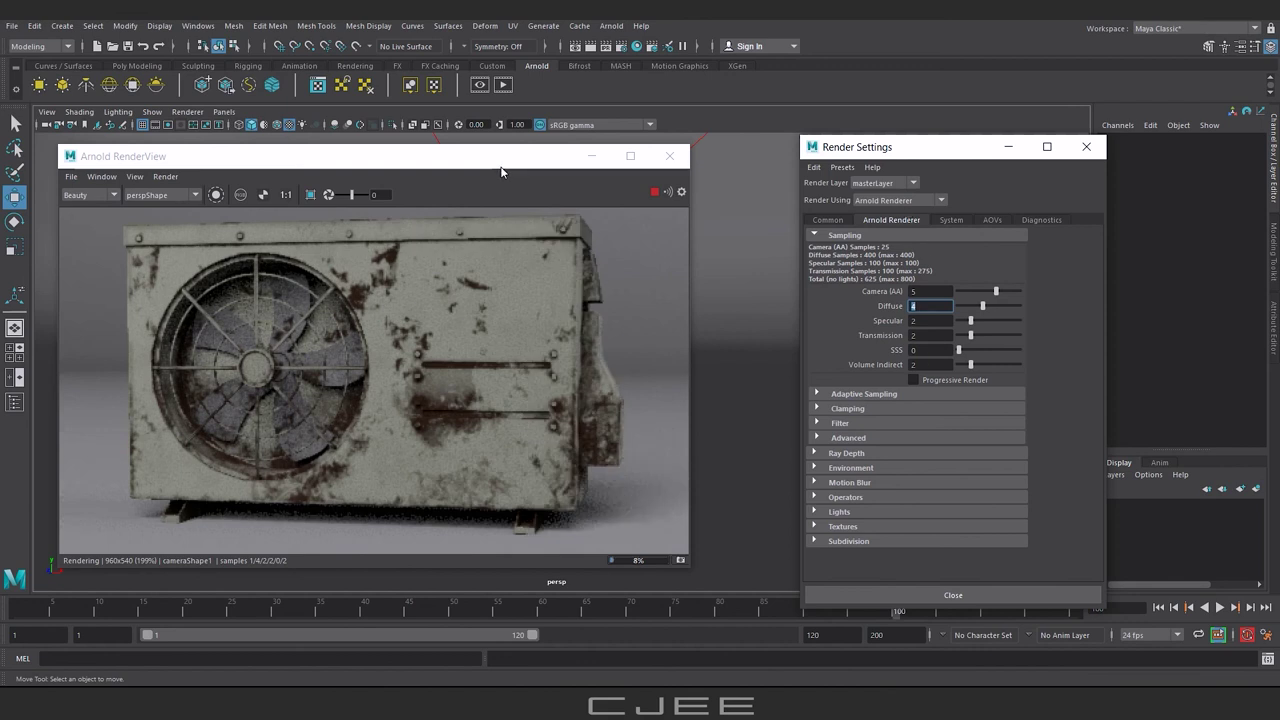
- Choose the Targa_PAL image size preset on the Common tab and close Render Settings
drag(503, 160, 557, 121)
click(828, 219)
scroll(933, 448, down, 5)
click(960, 511)
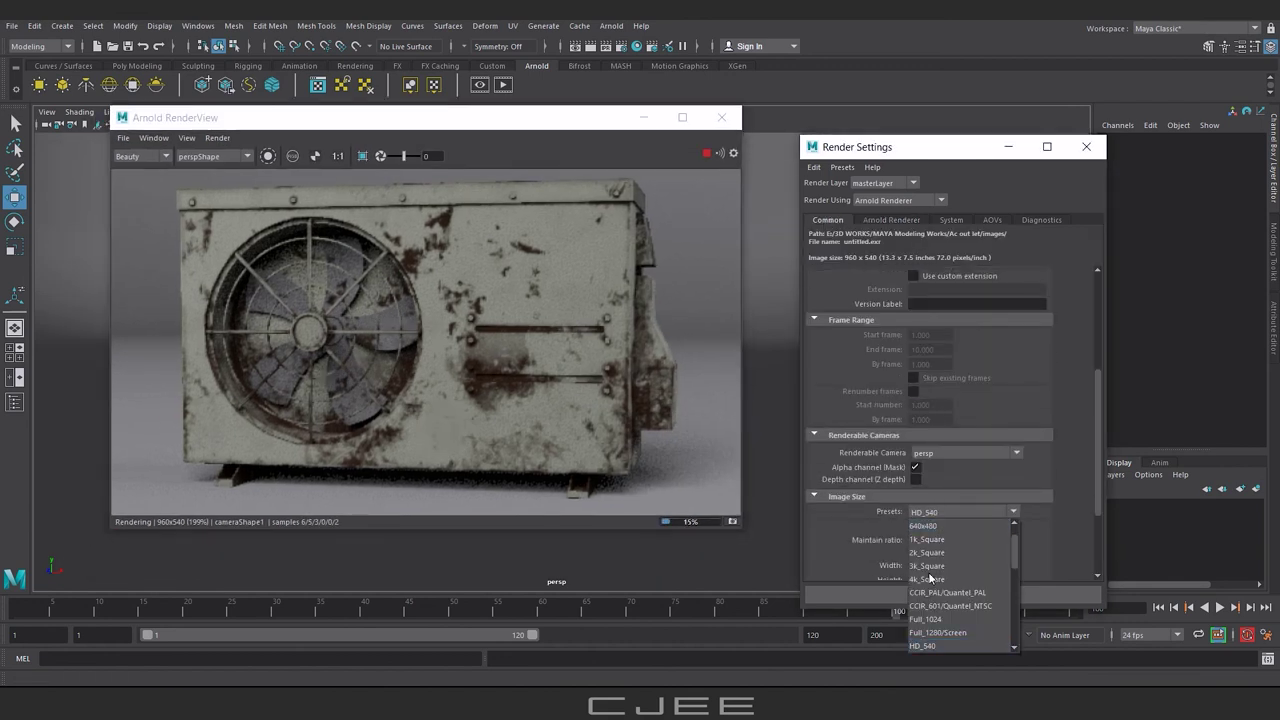
click(946, 632)
click(938, 592)
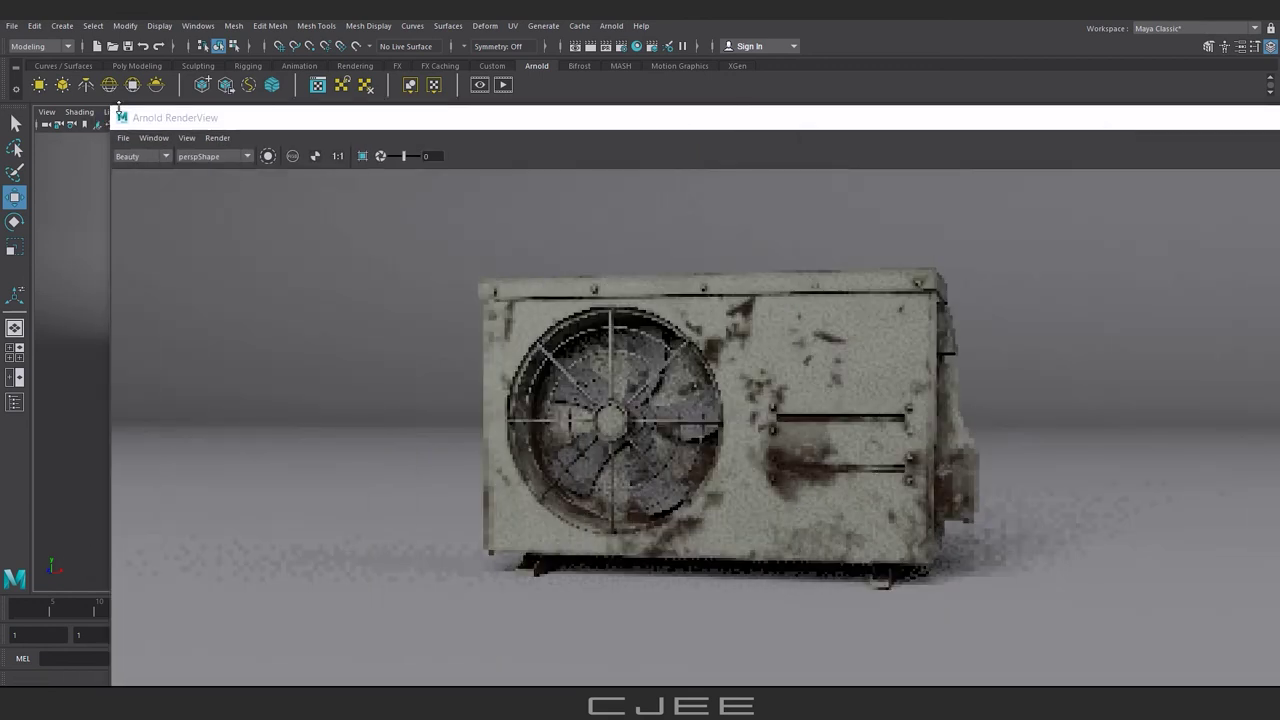